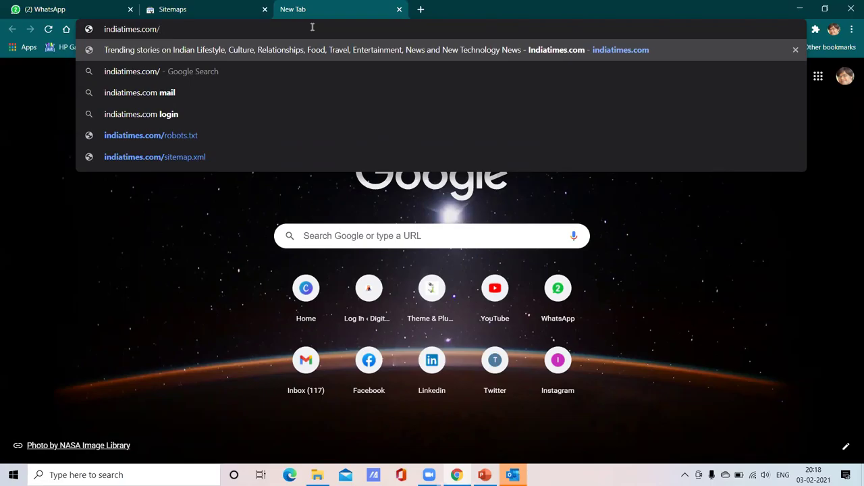
Open indiatimes.com/sitemap.xml and look through its listed sitemap URLs from first to last.
text(map.xml)
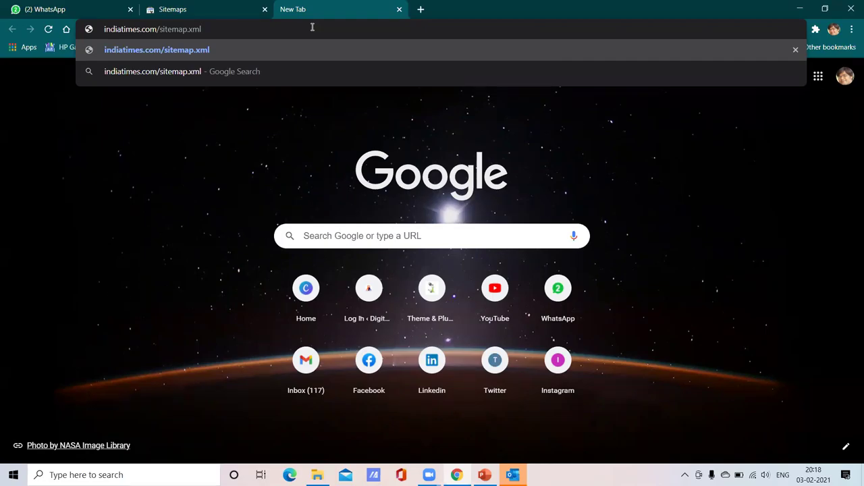
key(Return)
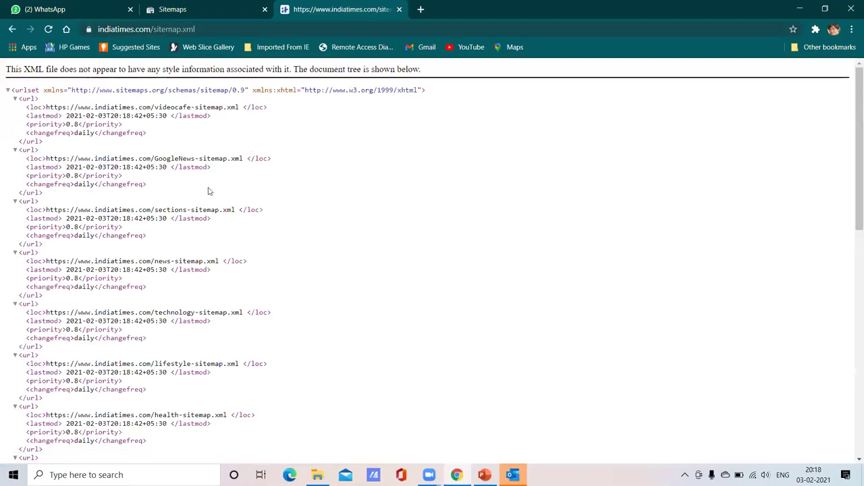
scroll(277, 369, down, 2)
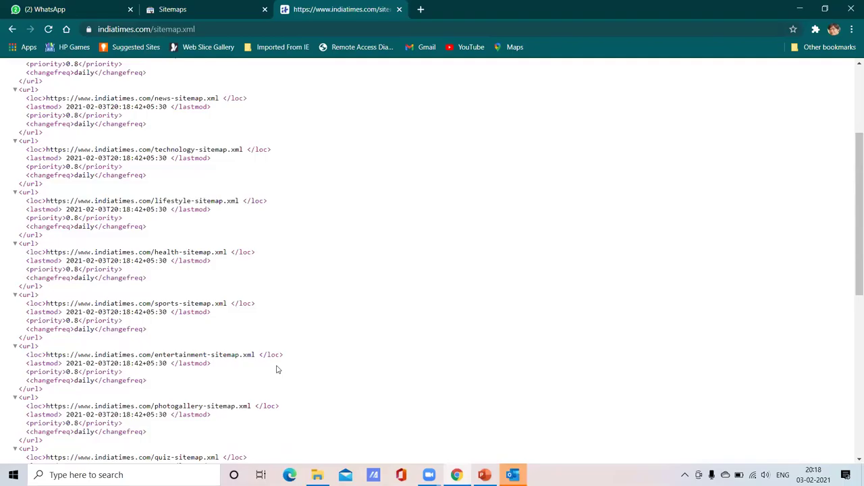
scroll(277, 369, down, 5)
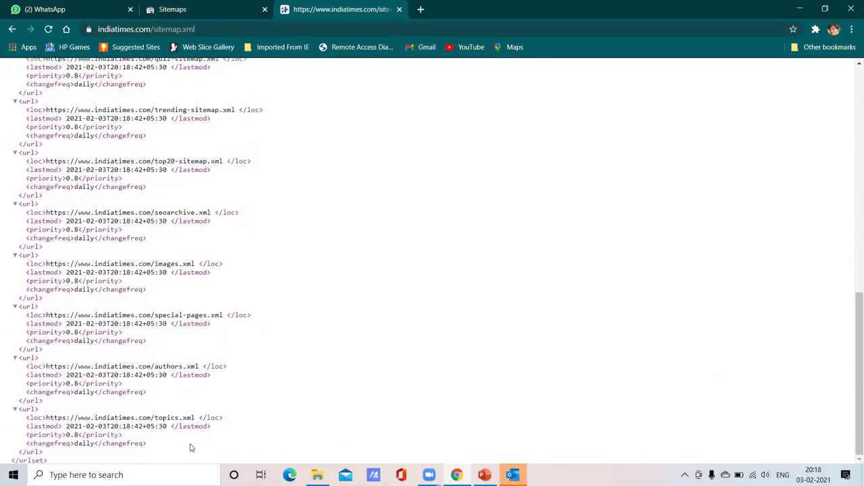
drag(190, 448, 16, 68)
click(399, 268)
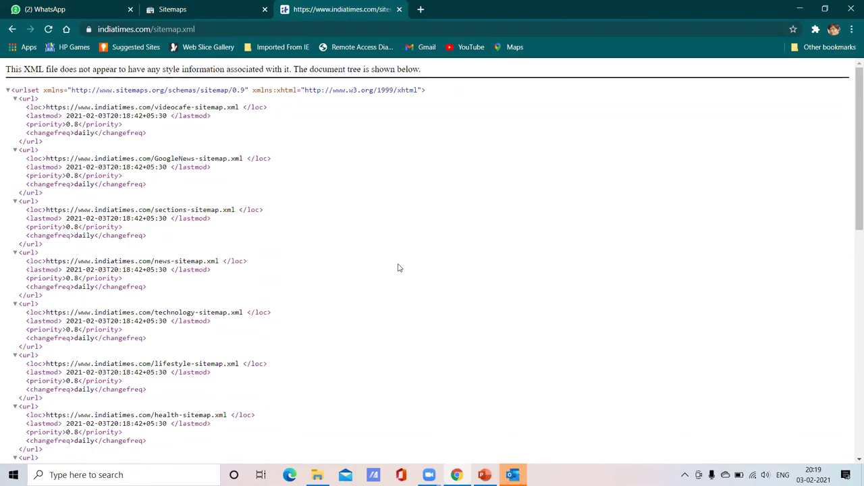
Check the Search Console Sitemaps page, open a blank browser tab, and return to the Indiatimes sitemap.
click(220, 12)
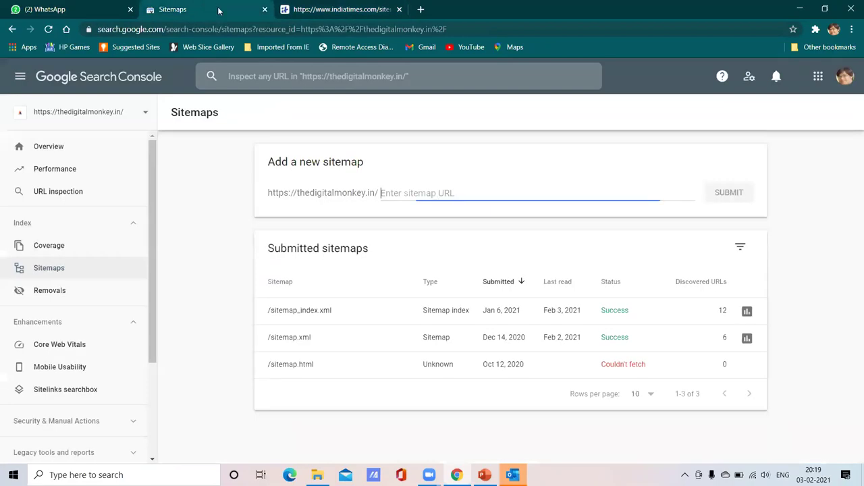
click(331, 8)
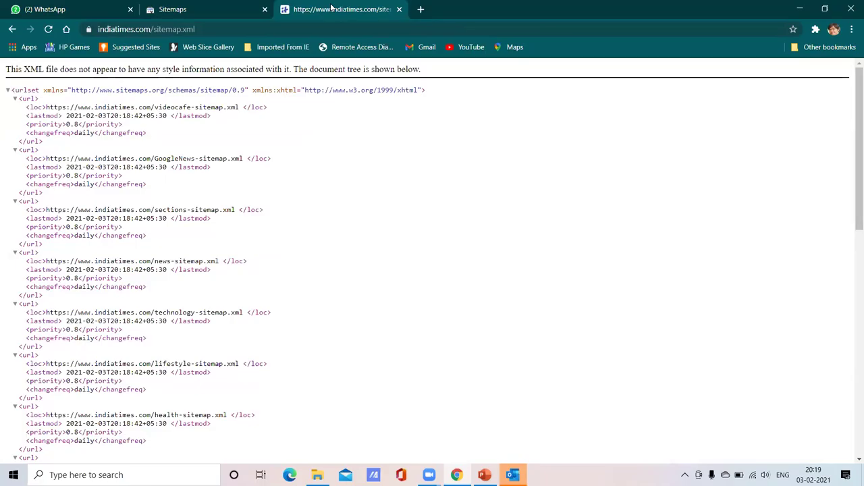
click(421, 10)
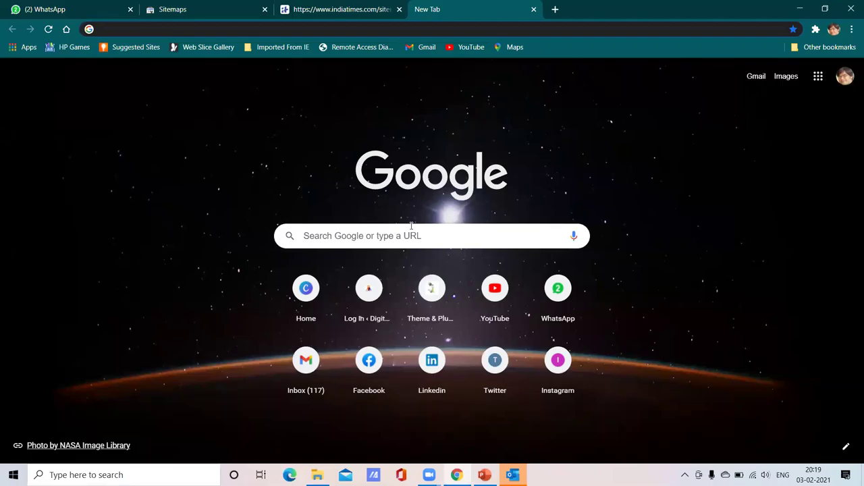
click(346, 9)
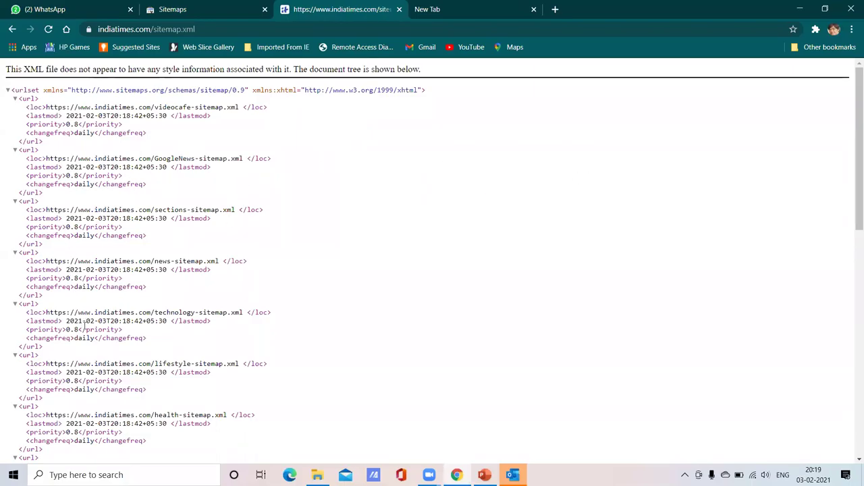
click(235, 8)
click(308, 7)
click(449, 8)
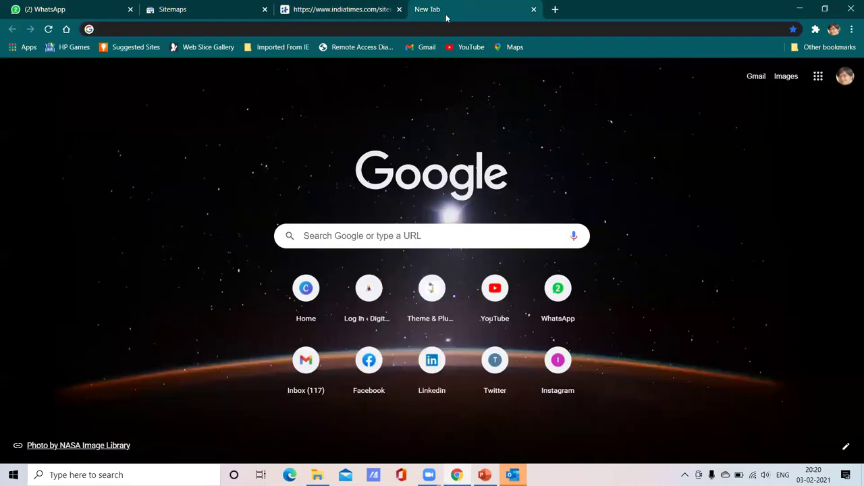
click(362, 6)
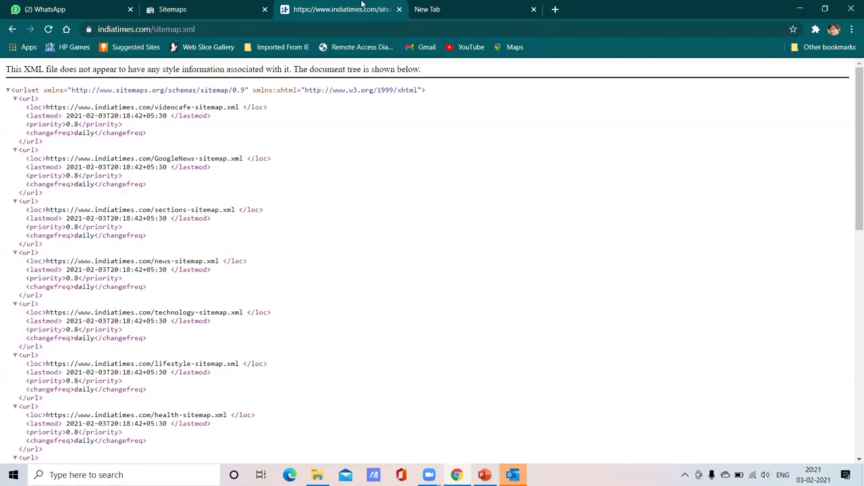
click(438, 9)
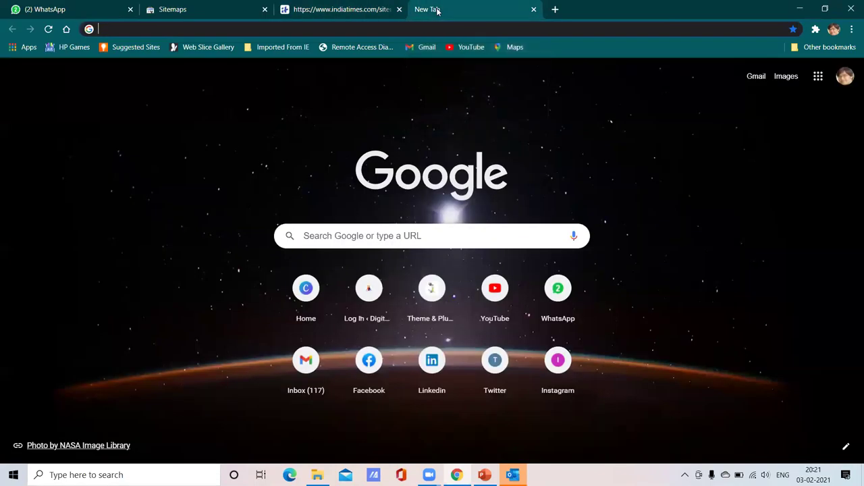
Examine the full XML structure of the Indiatimes sitemap, from the opening urlset tag through all its URL entries.
click(360, 10)
scroll(114, 270, down, 3)
scroll(112, 281, up, 4)
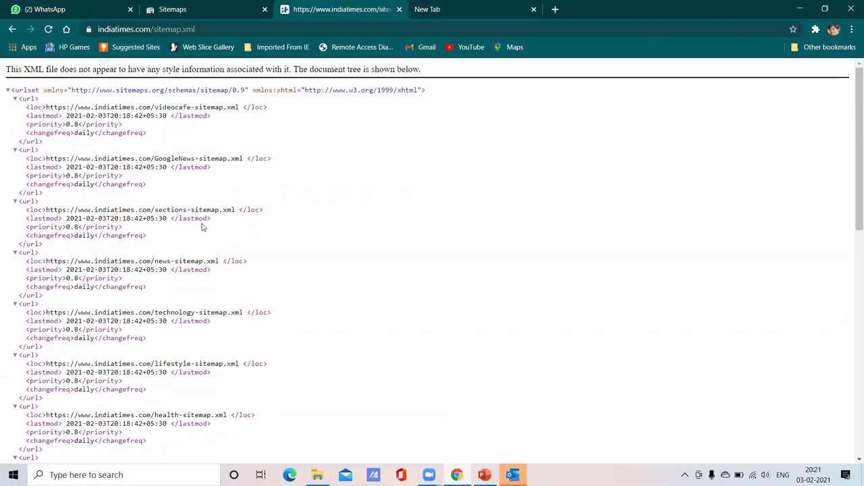
scroll(196, 237, down, 8)
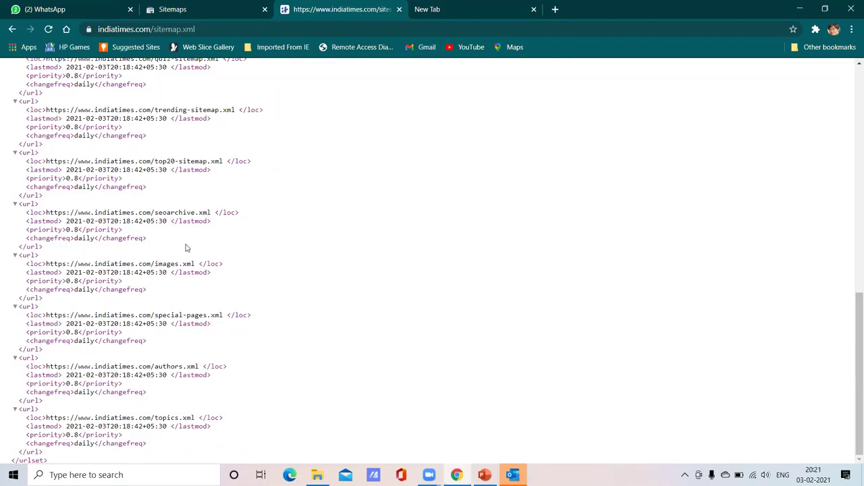
scroll(187, 248, up, 8)
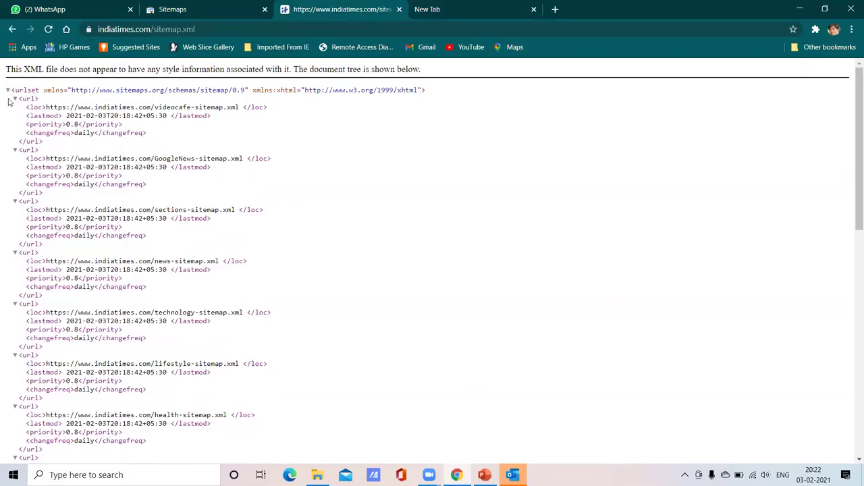
mouse_move(14, 90)
mouse_down()
mouse_move(41, 210)
mouse_move(42, 457)
mouse_move(61, 448)
mouse_move(180, 452)
mouse_move(187, 428)
mouse_up()
click(319, 289)
scroll(320, 287, up, 4)
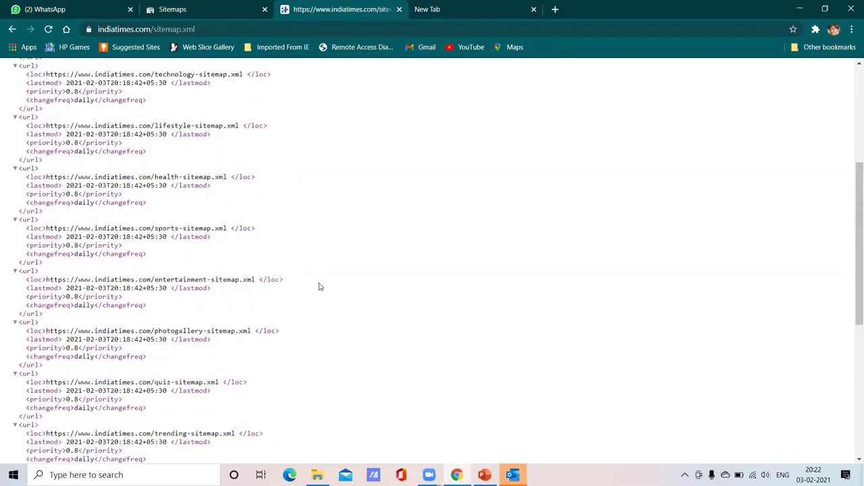
scroll(320, 287, up, 4)
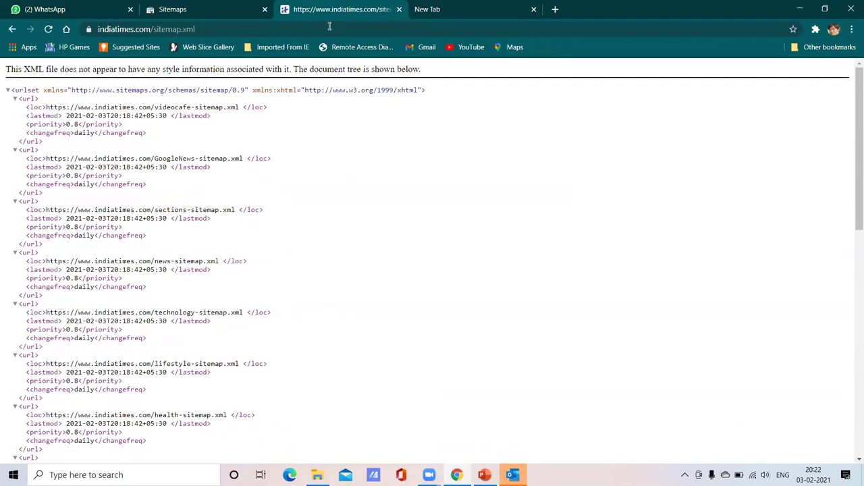
Open thedigitalmonkey.in/sitemap.xml in the blank browser tab.
click(450, 6)
click(451, 29)
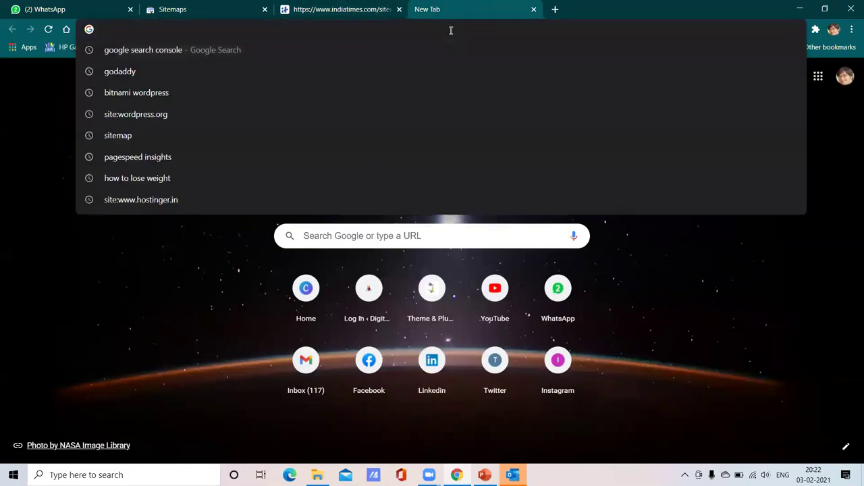
text(rthe)
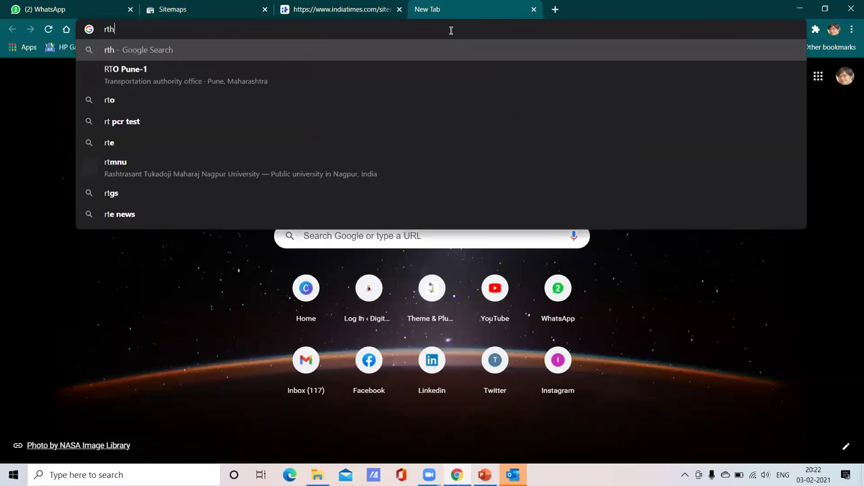
key(BackSpace)
key(BackSpace)
key(BackSpace)
key(BackSpace)
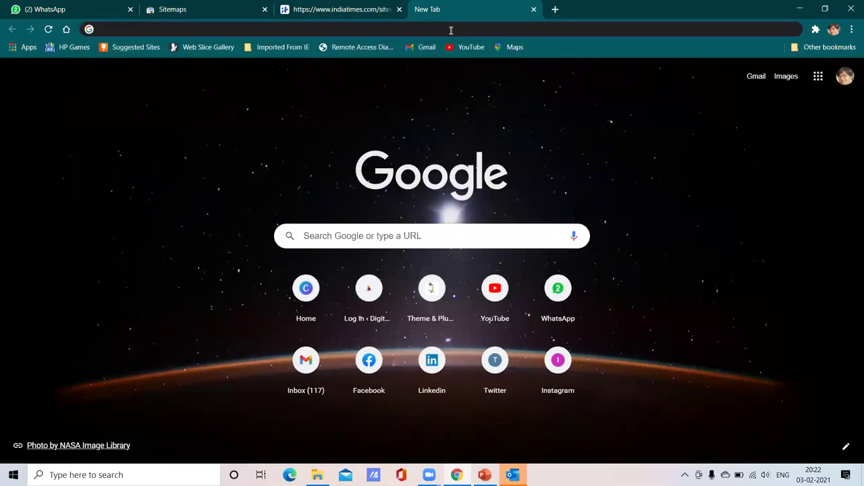
text(thedigitalmonkey.in)
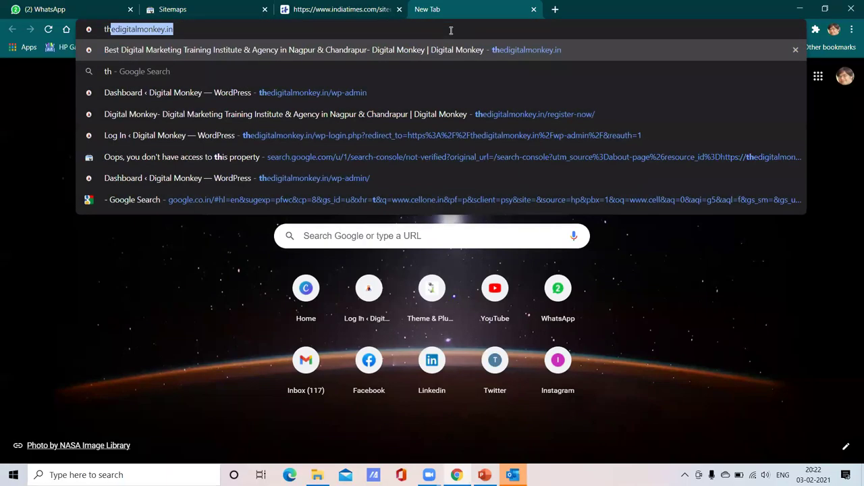
text(/)
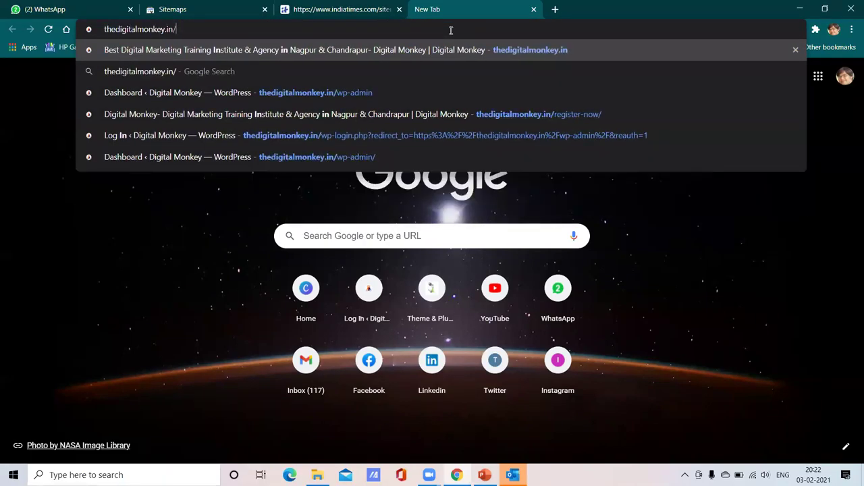
text(sitma)
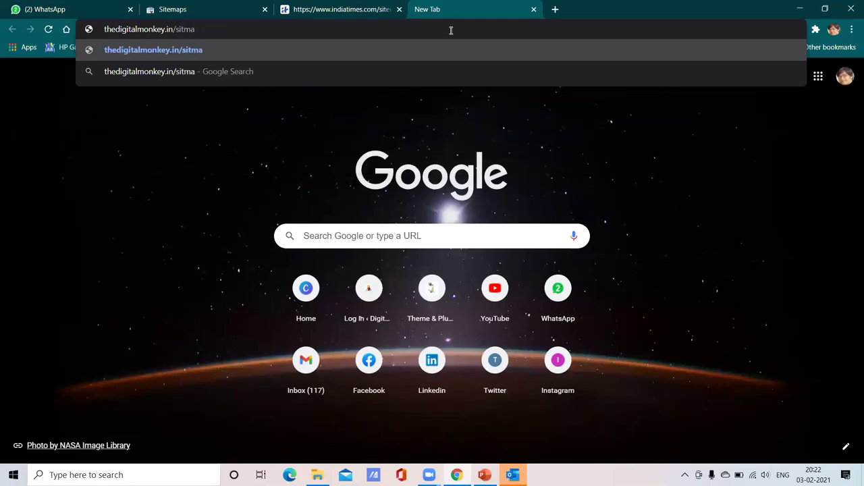
text(p)
key(BackSpace)
key(BackSpace)
key(BackSpace)
key(BackSpace)
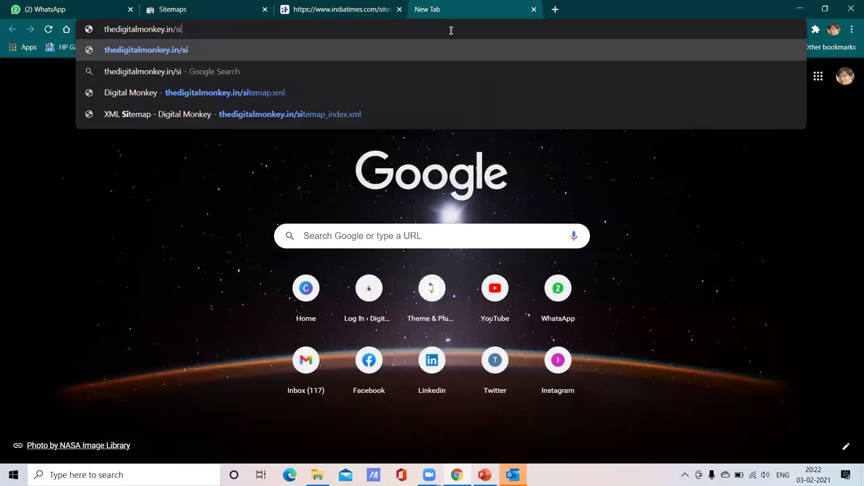
text(temao)
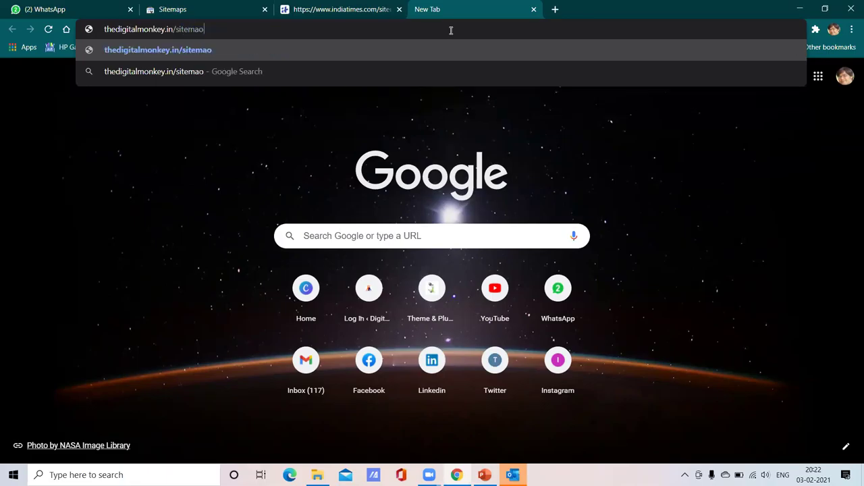
key(BackSpace)
text(p.x)
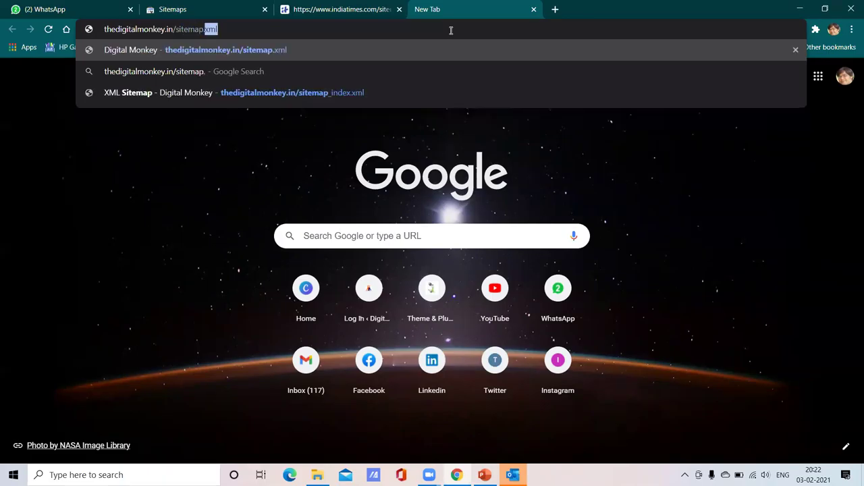
text(ml)
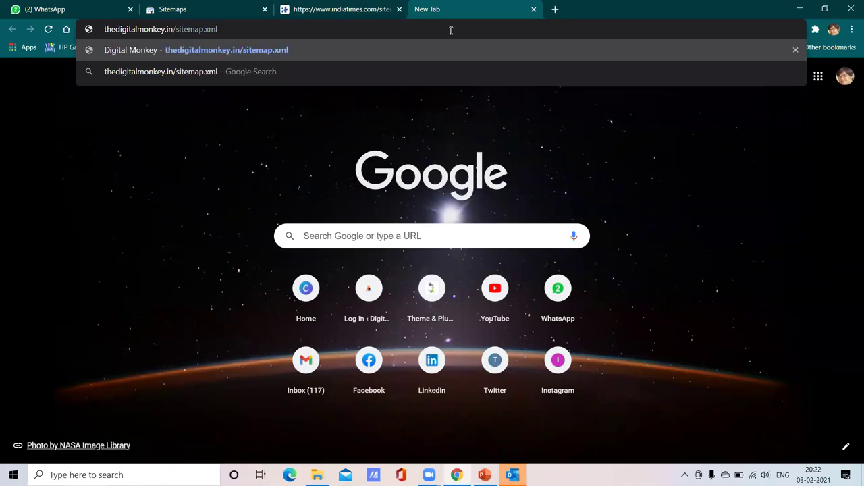
key(Return)
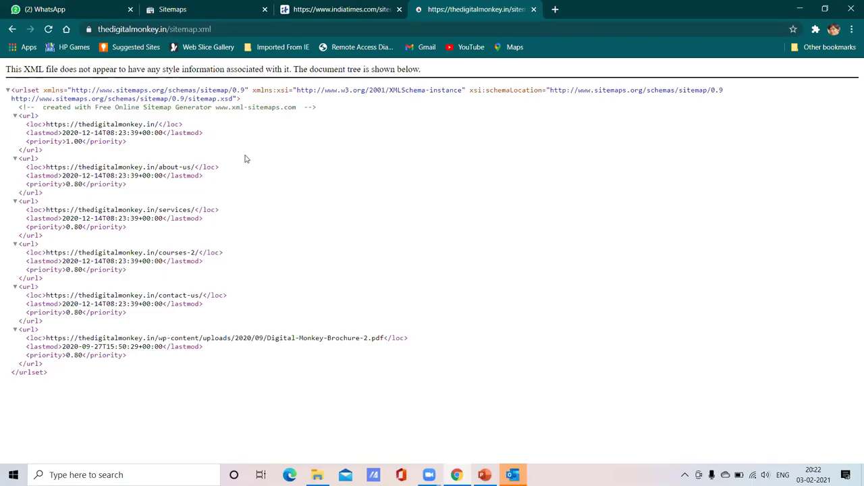
click(555, 9)
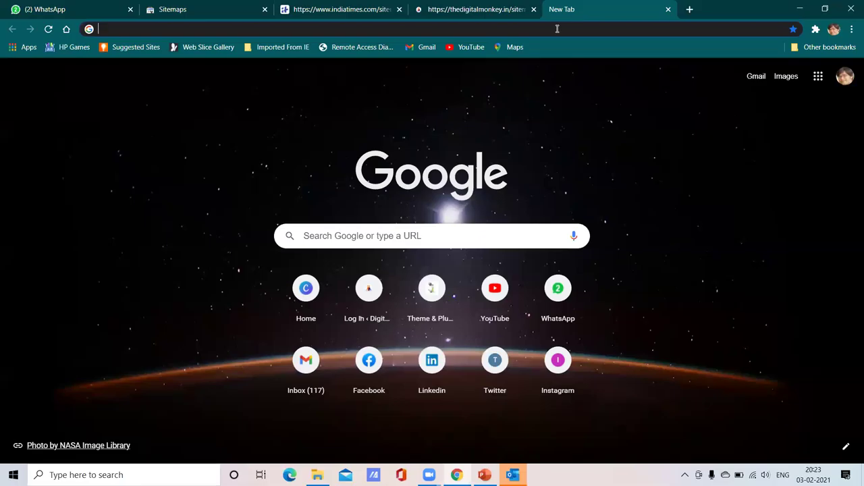
click(557, 28)
text(site)
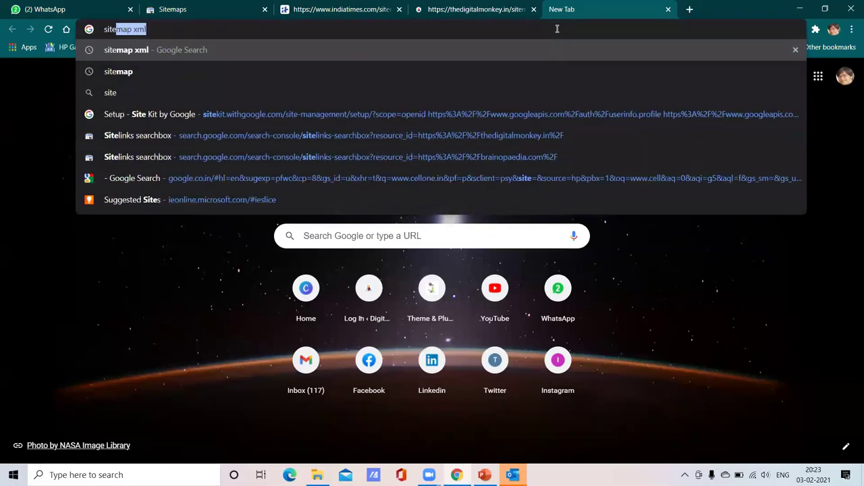
text(map)
key(BackSpace)
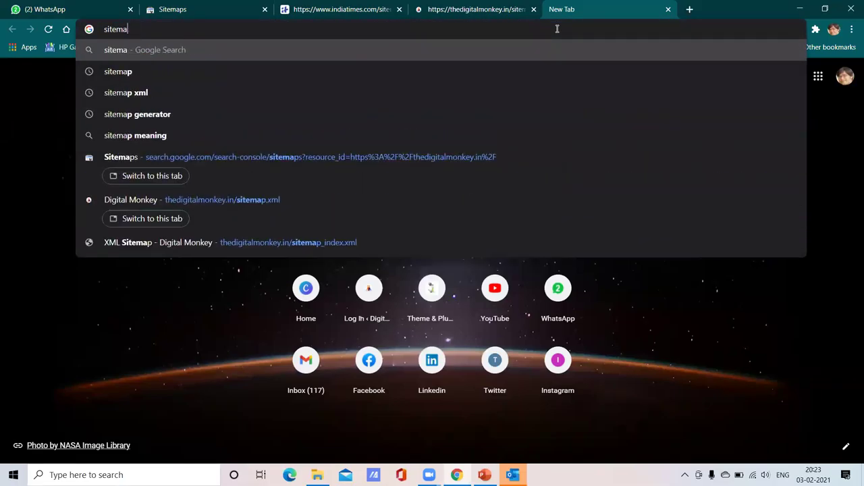
key(Down)
key(Down)
key(Down)
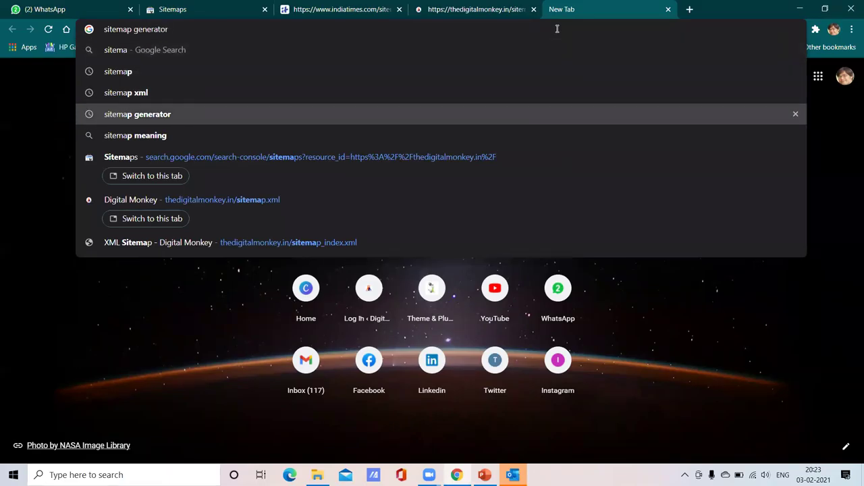
key(Return)
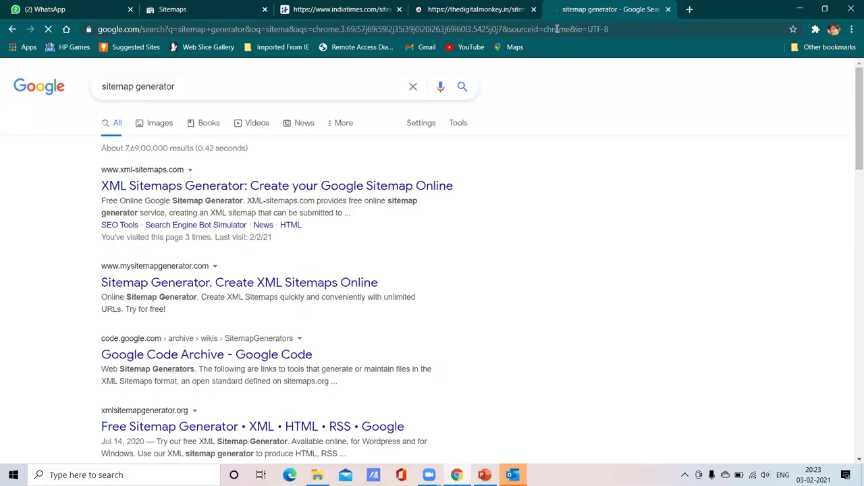
click(343, 186)
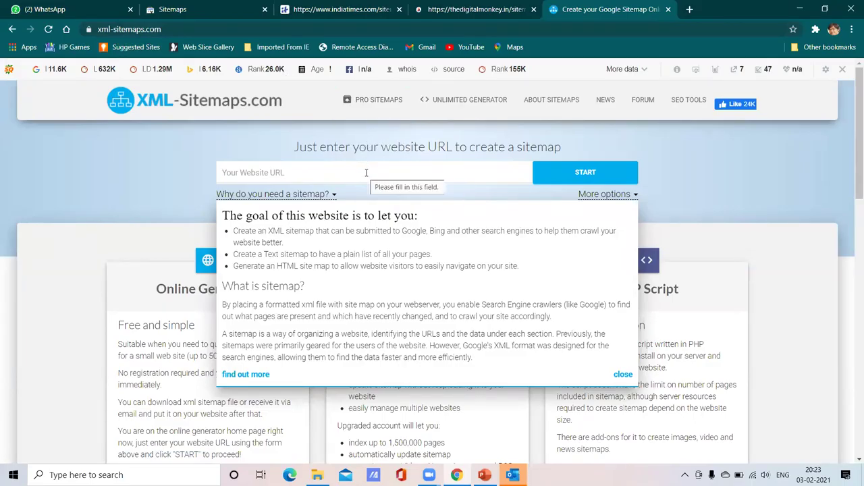
Disable the SEObar for the xml-sitemaps.com domain only.
click(842, 69)
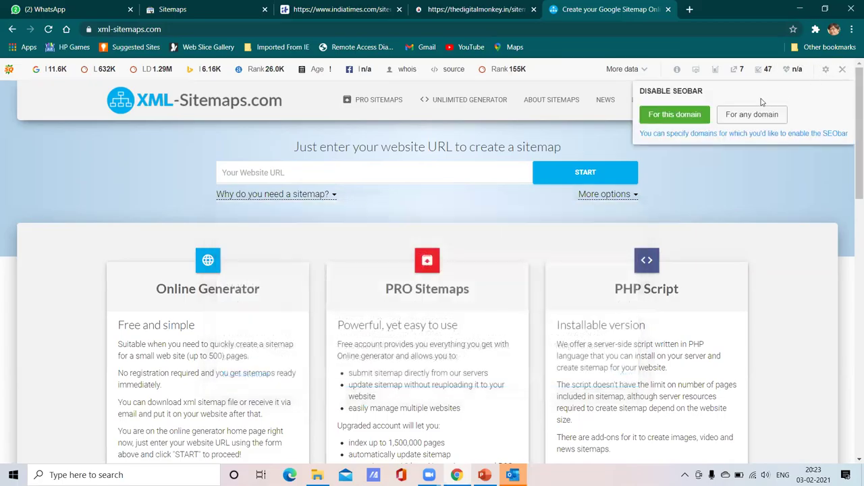
click(692, 116)
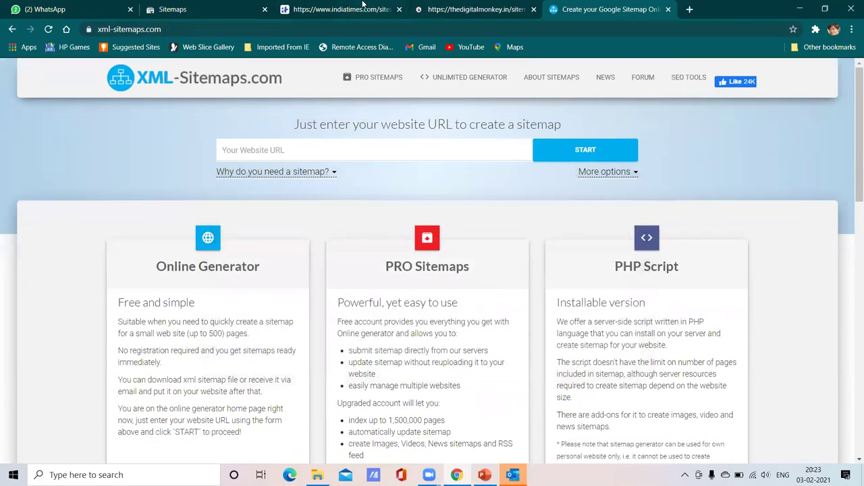
Review the Indiatimes sitemap entries from end to start, and return to the XML-Sitemaps.com generator page.
click(363, 5)
scroll(264, 189, down, 8)
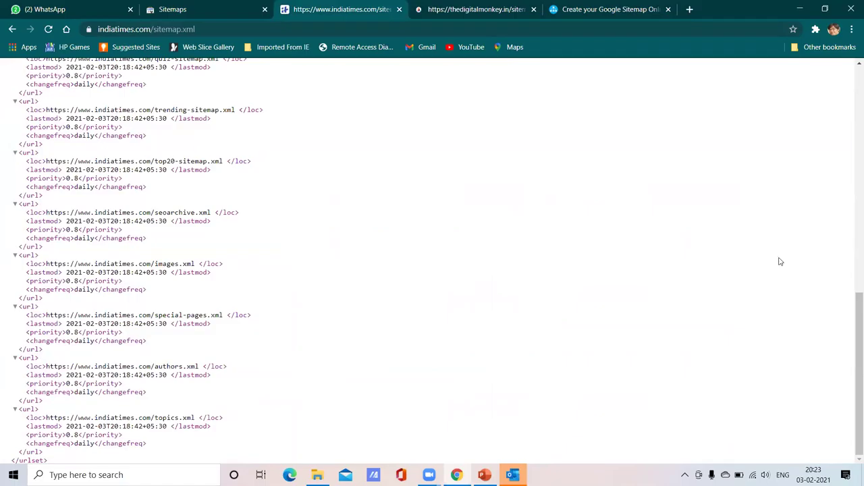
drag(857, 317, 852, 109)
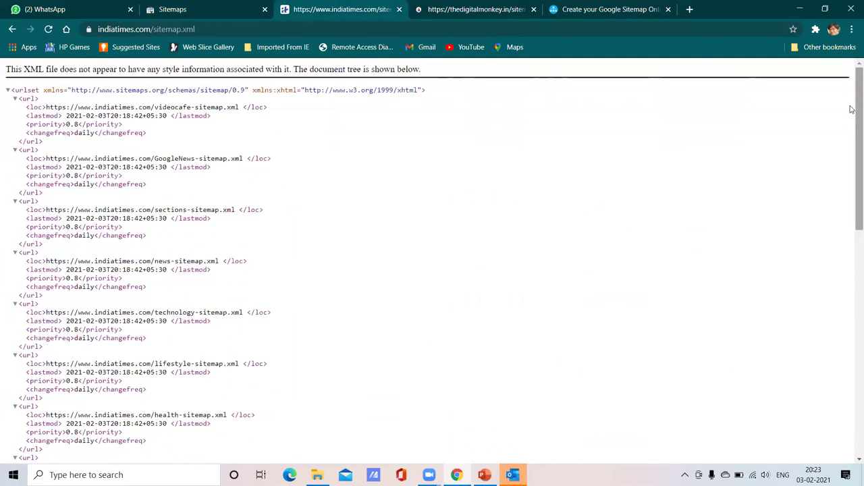
scroll(315, 156, down, 2)
scroll(324, 154, up, 2)
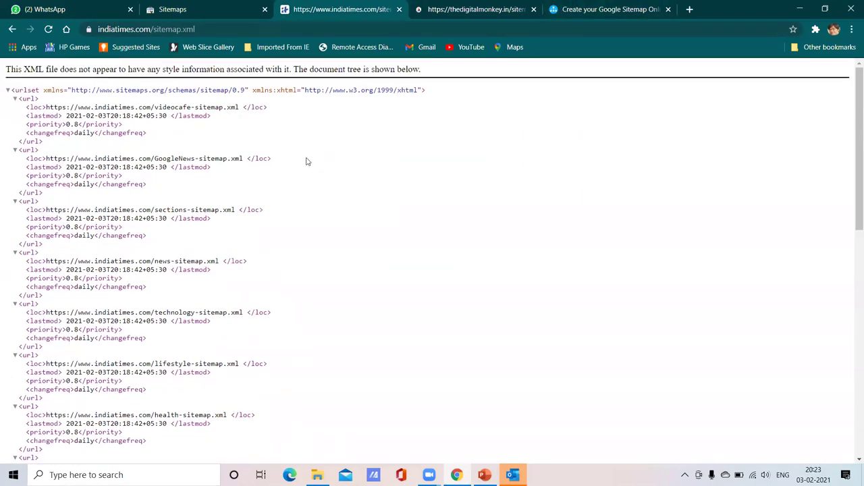
key(ctrl+Tab)
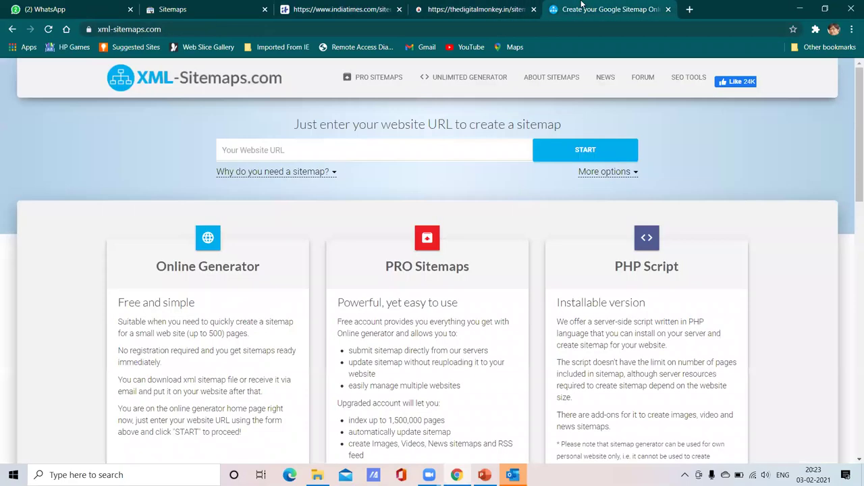
click(584, 9)
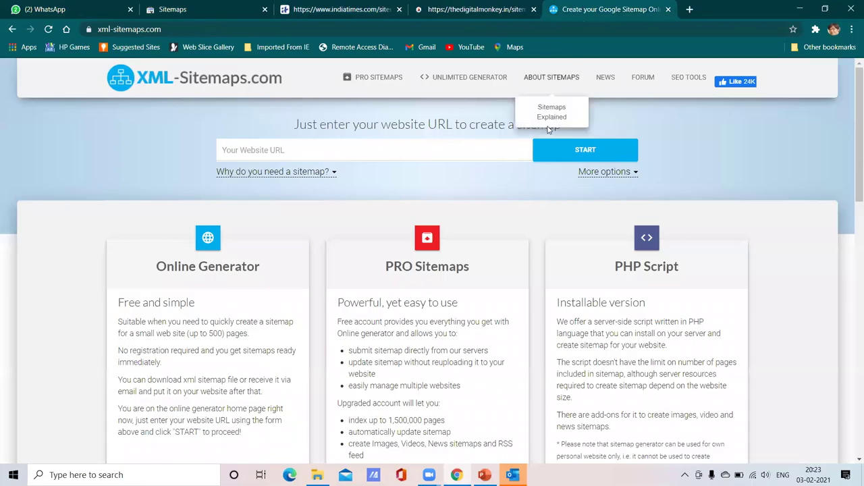
click(436, 6)
drag(168, 30, 98, 32)
click(99, 32)
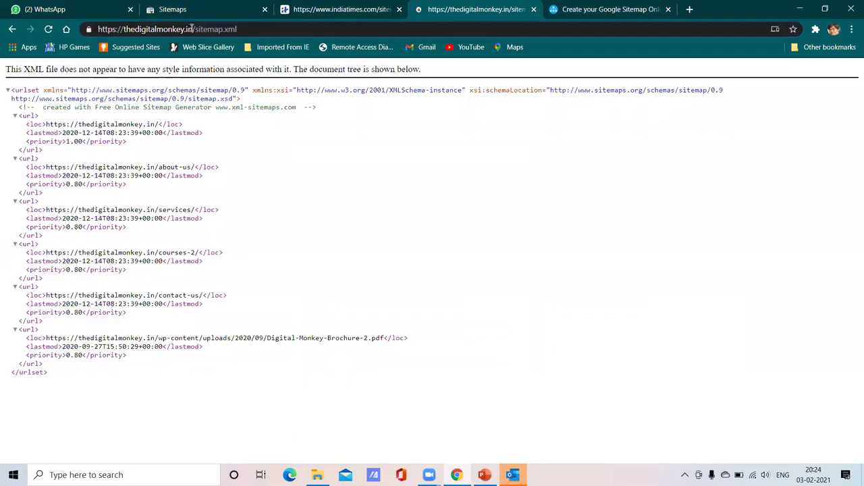
drag(192, 28, 85, 30)
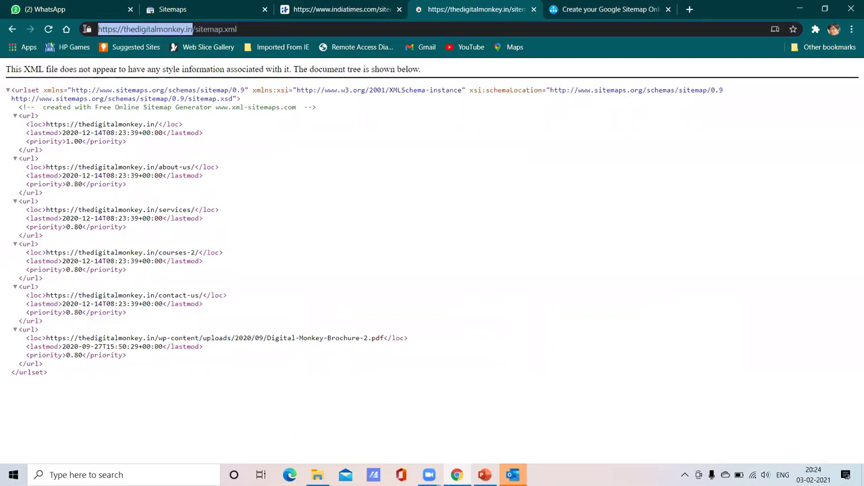
right_click(124, 35)
click(165, 112)
click(612, 5)
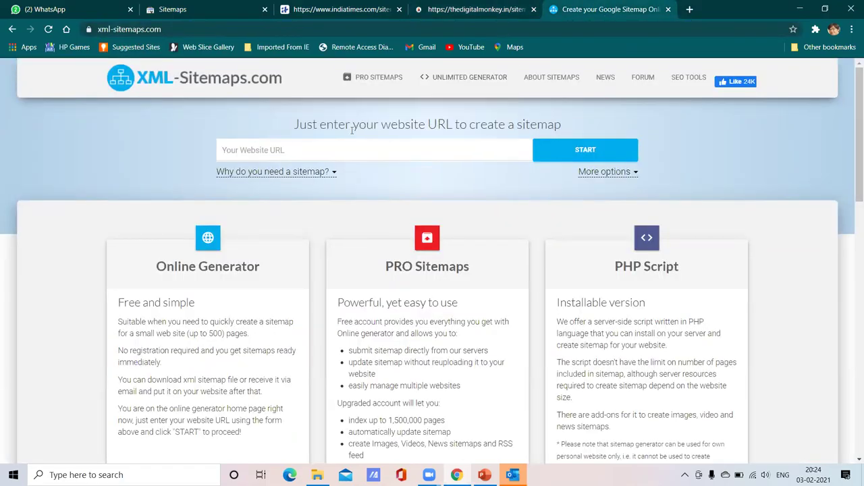
right_click(287, 154)
click(324, 240)
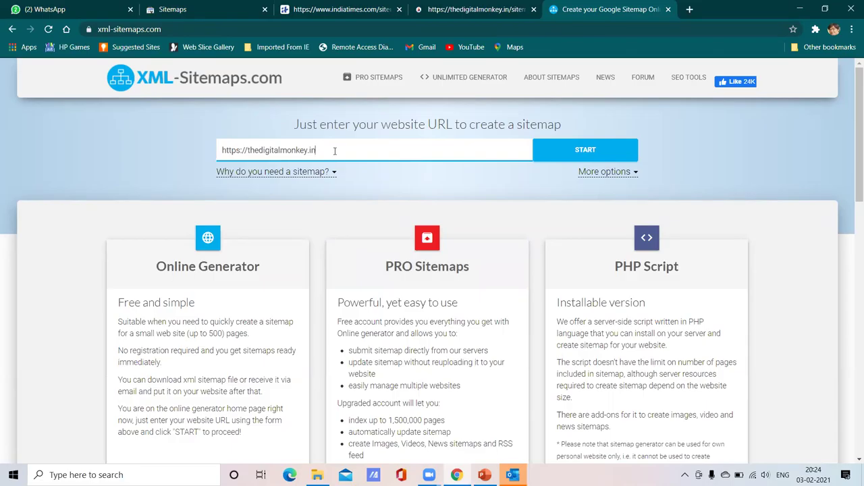
click(586, 151)
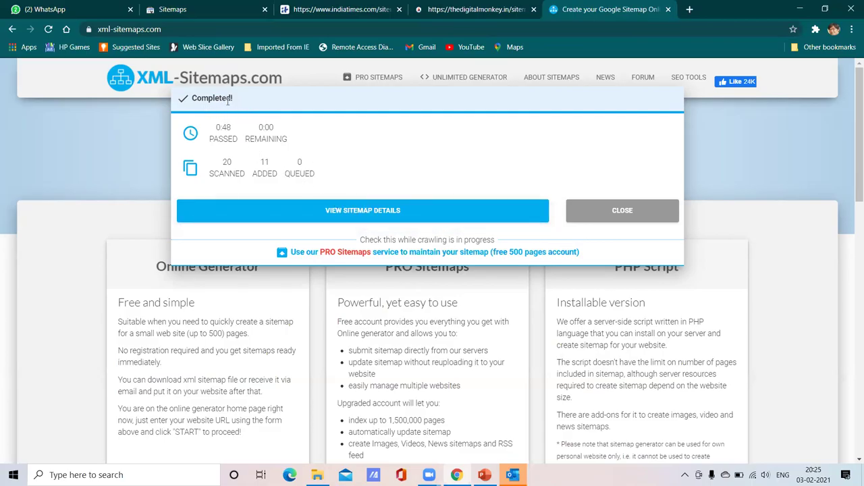
Open the details of the completed sitemap and download its XML file, keeping sitemap.xml despite the browser's safety prompt.
click(361, 211)
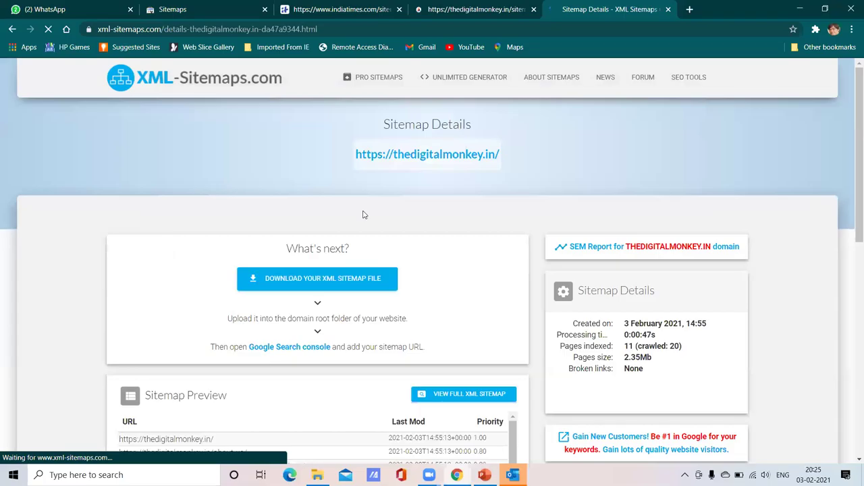
click(322, 283)
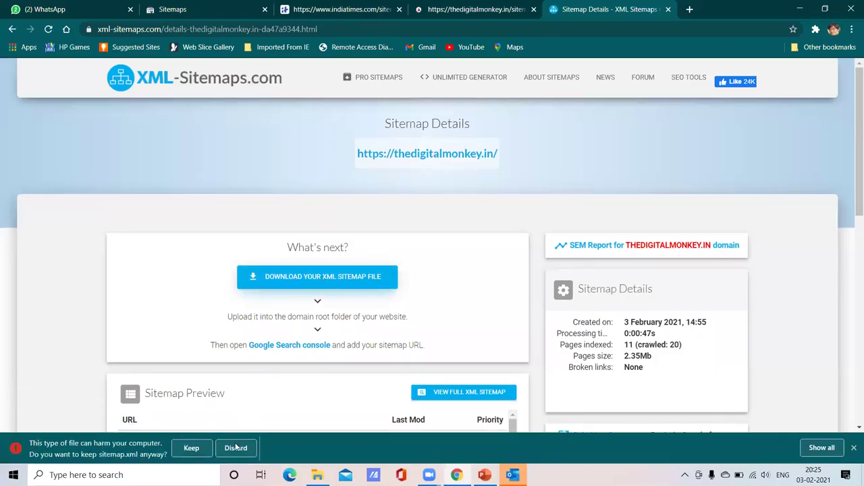
click(192, 448)
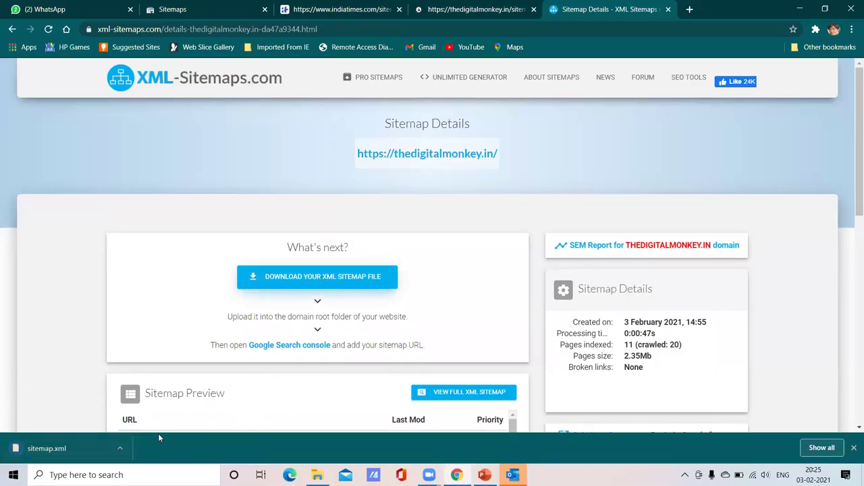
Show the Downloads folder in File Explorer, answering PowerPoint's document recovery prompt with the option to view the files later.
mouse_move(317, 474)
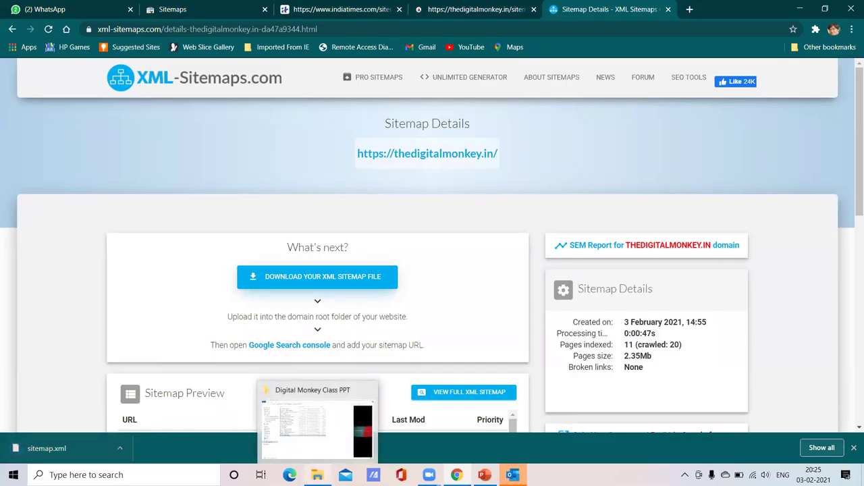
click(297, 432)
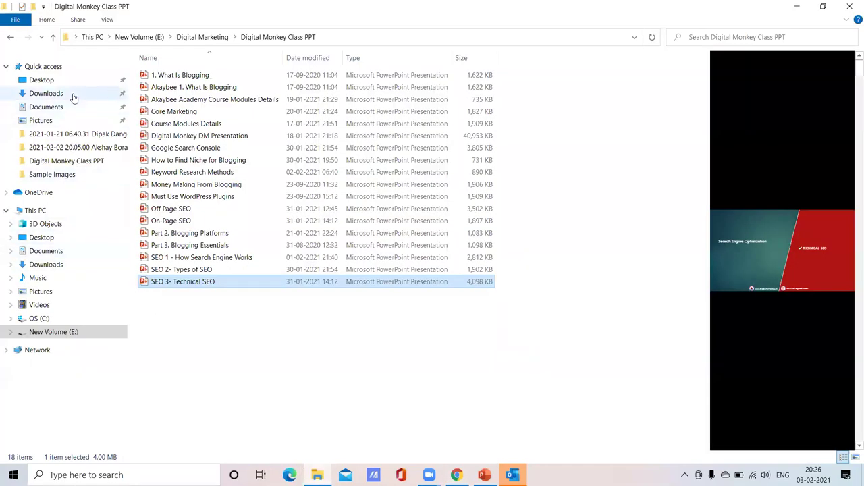
key(Return)
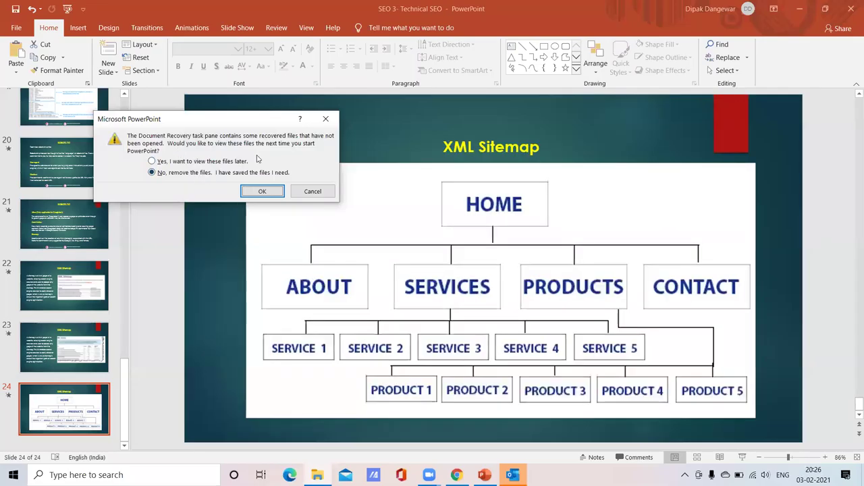
click(181, 162)
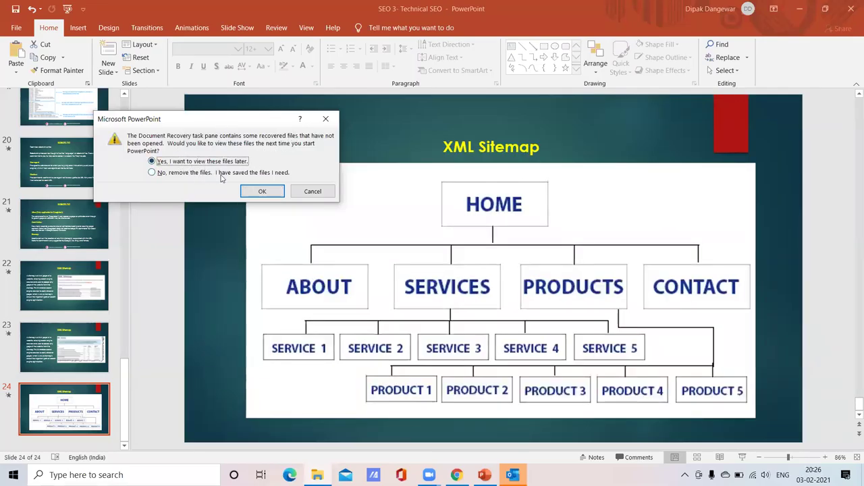
key(Return)
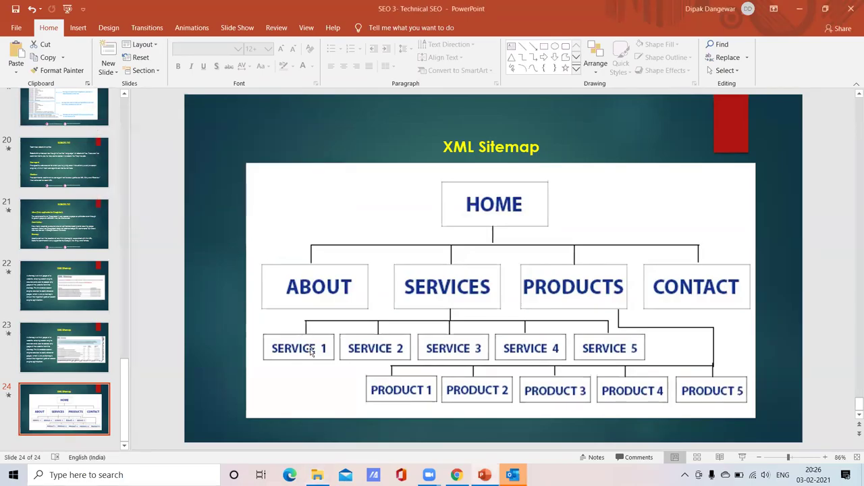
click(317, 475)
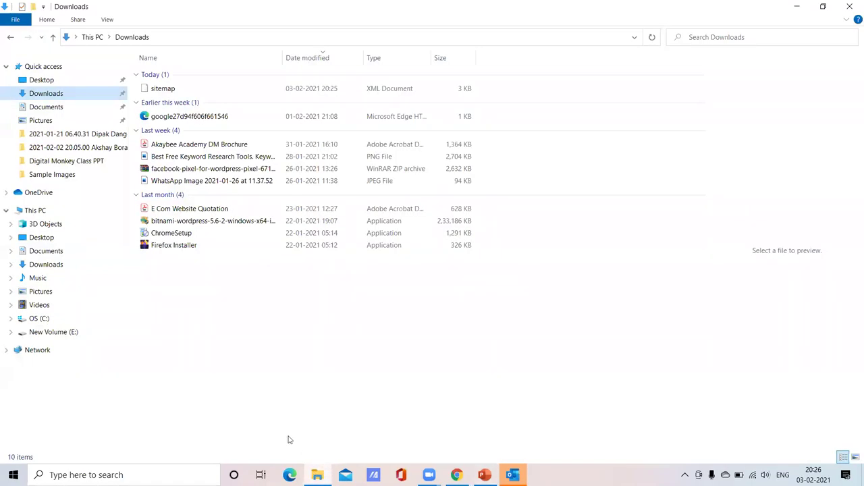
Rename the downloaded sitemap file in the Downloads folder as sitemap.xml.
click(154, 93)
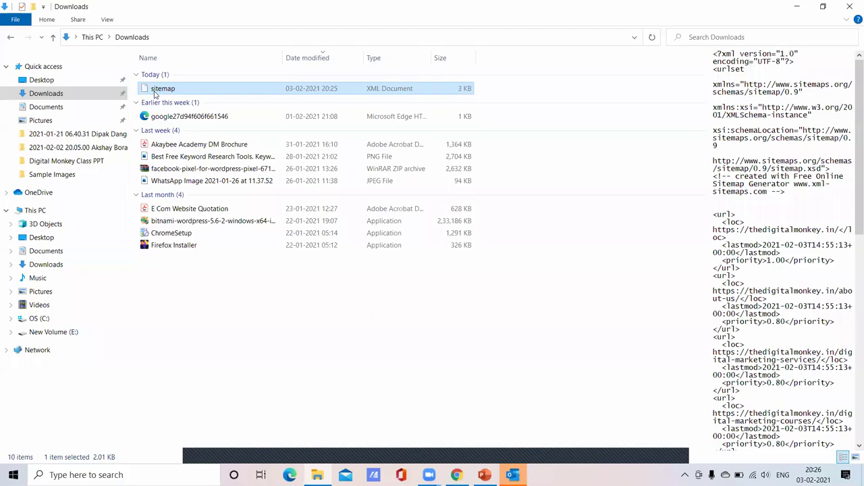
right_click(209, 92)
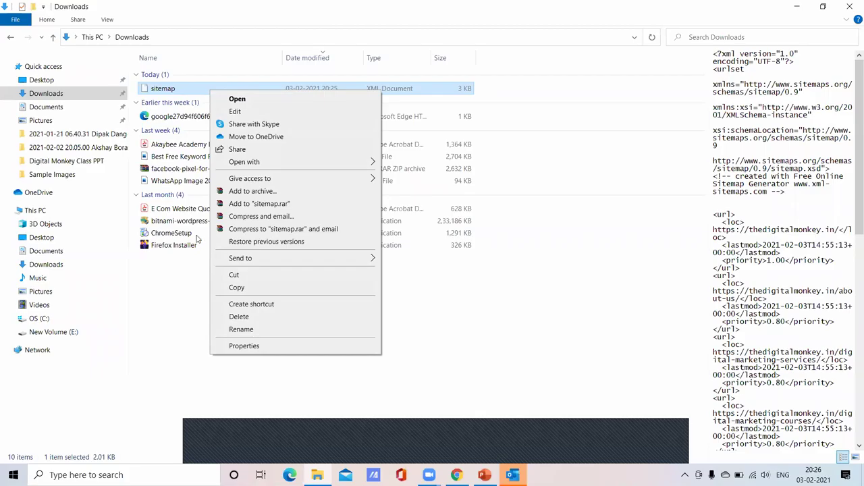
click(252, 329)
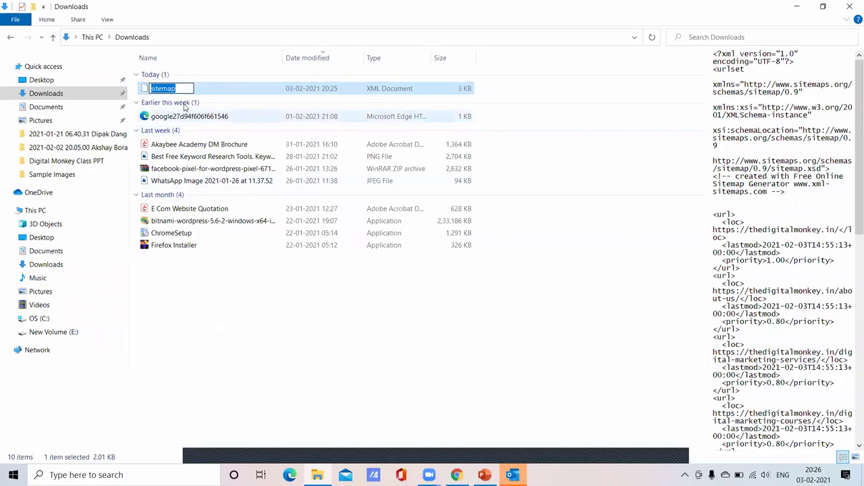
click(184, 89)
text(.xml)
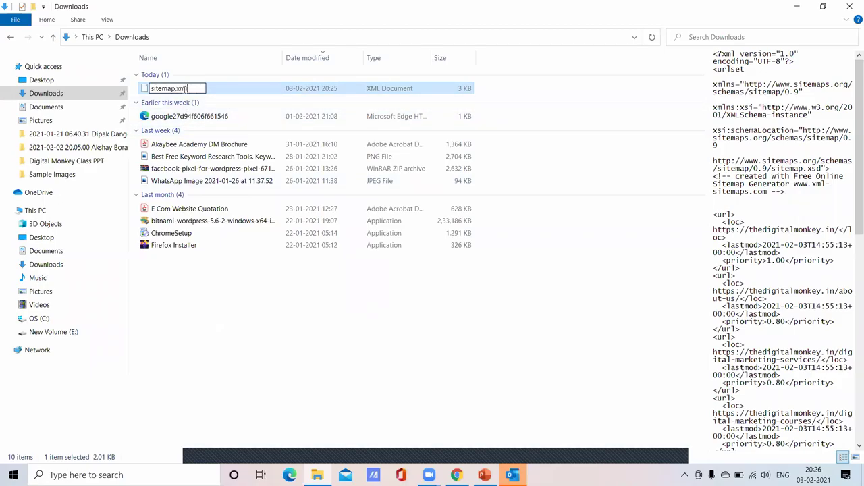
click(196, 329)
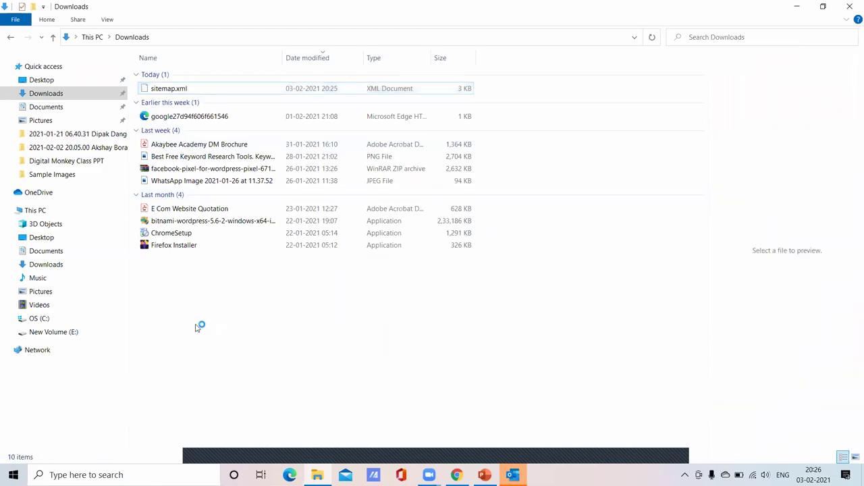
Open sitemap.xml from the Downloads folder in Notepad, without making Notepad the default for .xml files.
click(222, 91)
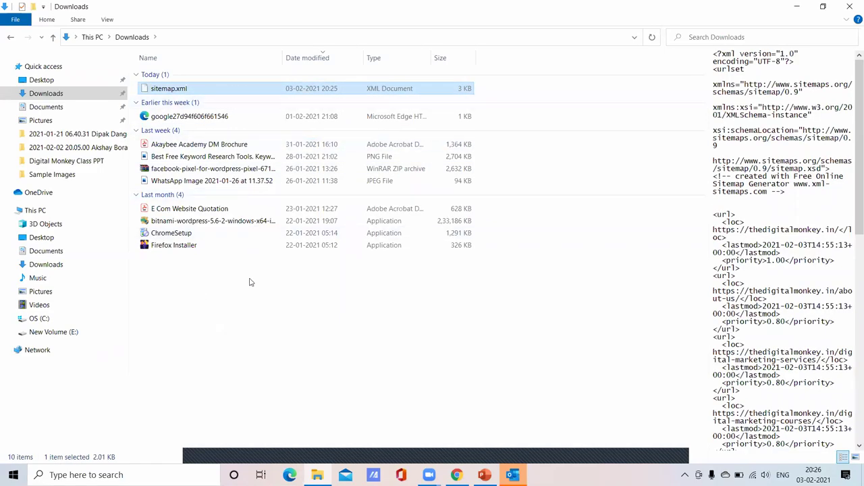
click(250, 310)
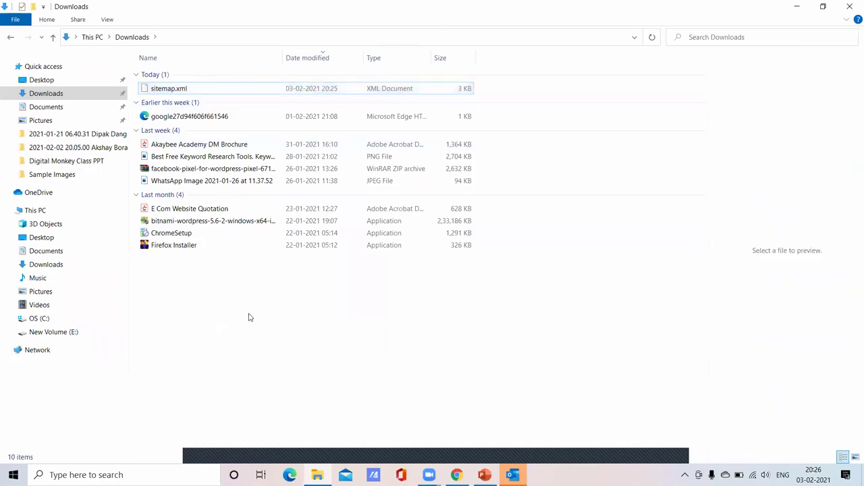
click(280, 94)
double_click(280, 94)
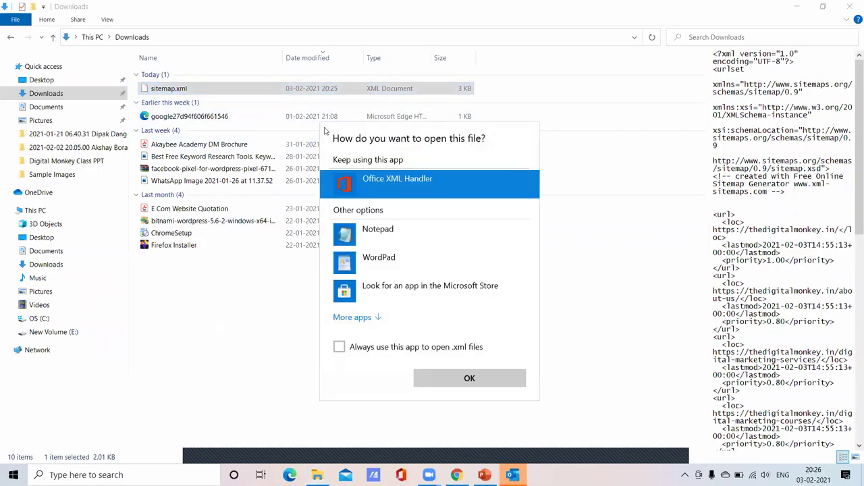
click(392, 240)
click(469, 378)
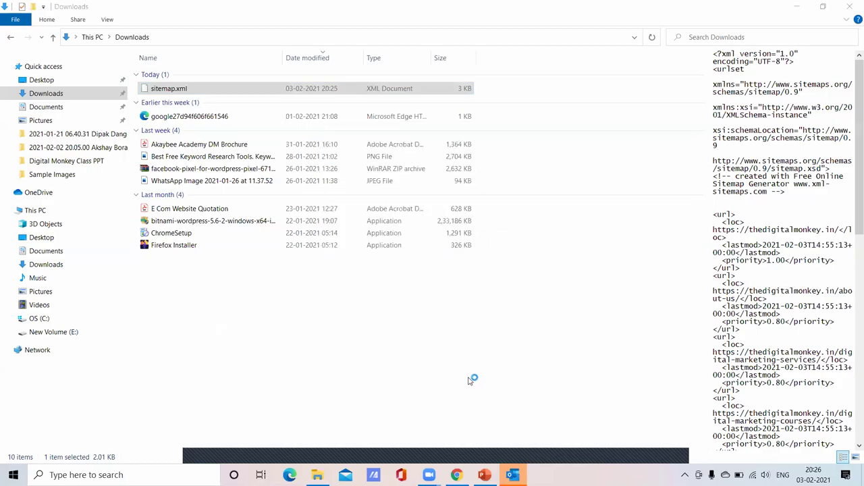
Examine the URL entries of sitemap.xml in a maximized Notepad window, and close the file.
scroll(657, 162, down, 5)
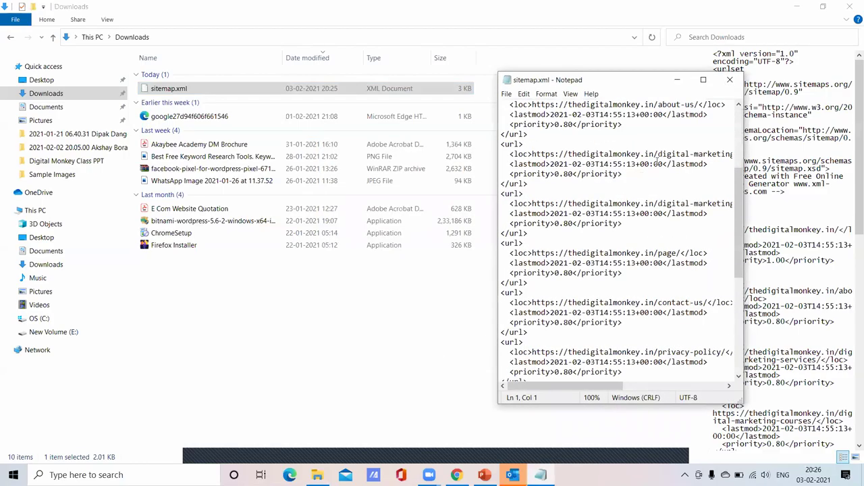
click(708, 80)
scroll(138, 256, up, 5)
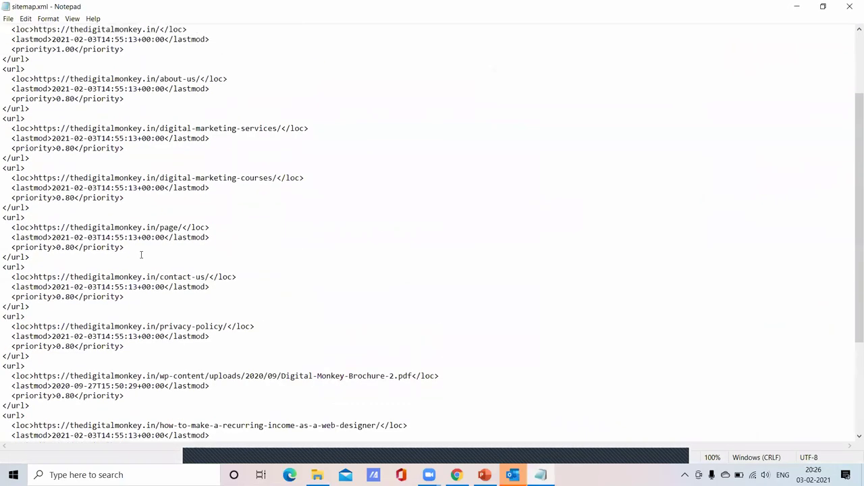
click(846, 11)
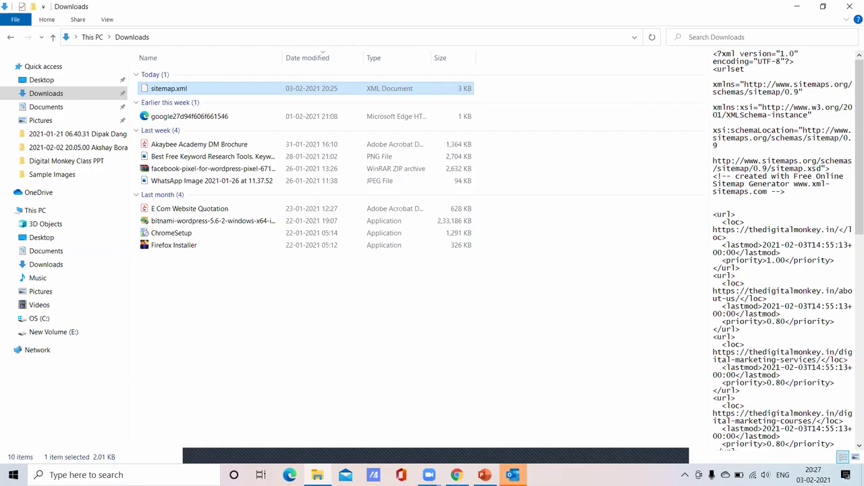
Switch back to Chrome and display the Indiatimes sitemap.
mouse_move(457, 475)
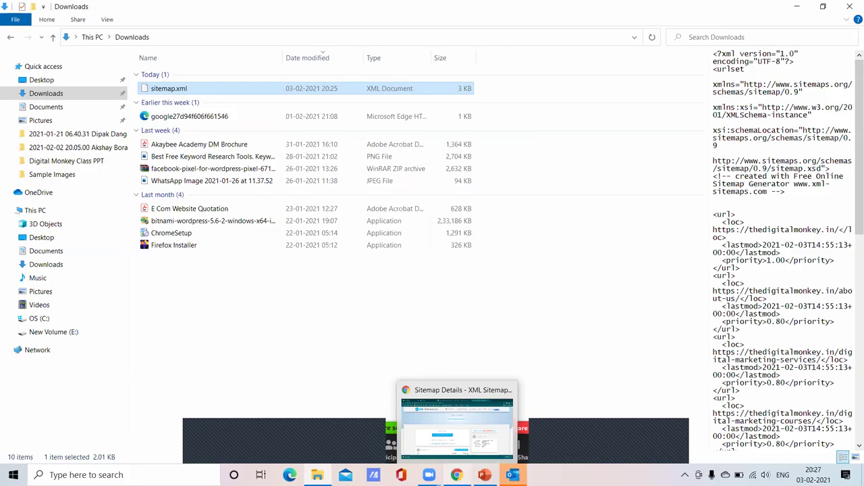
click(457, 474)
click(319, 9)
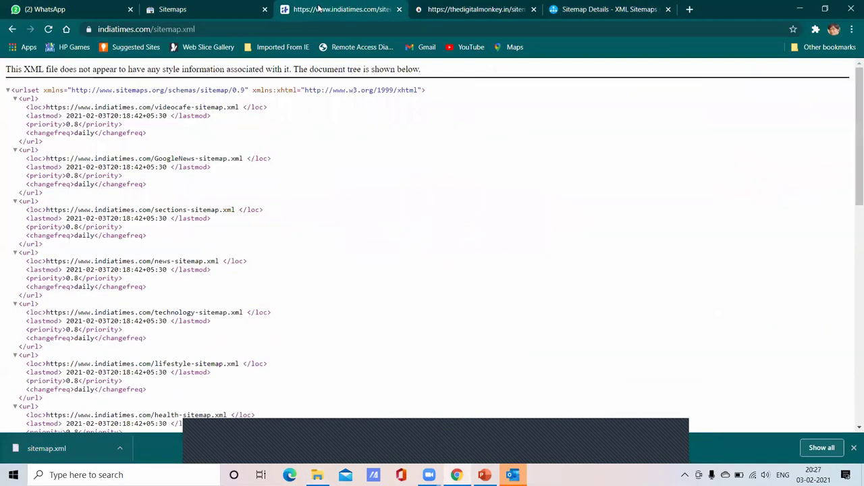
click(435, 11)
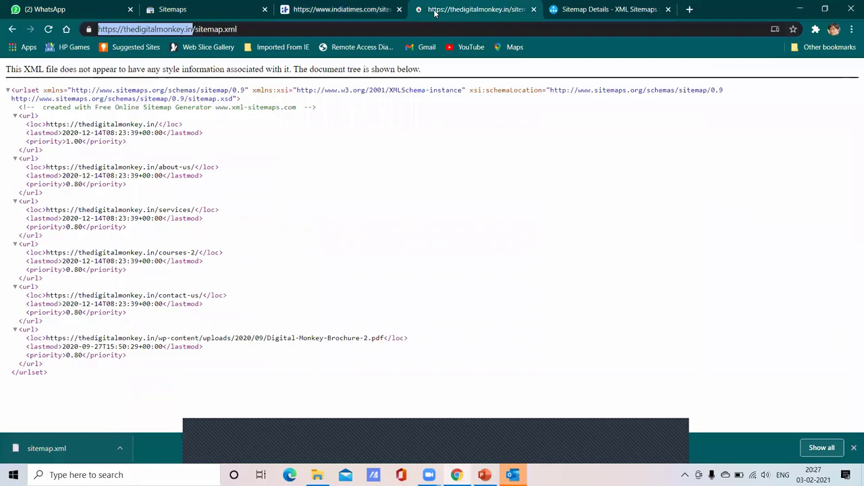
click(358, 12)
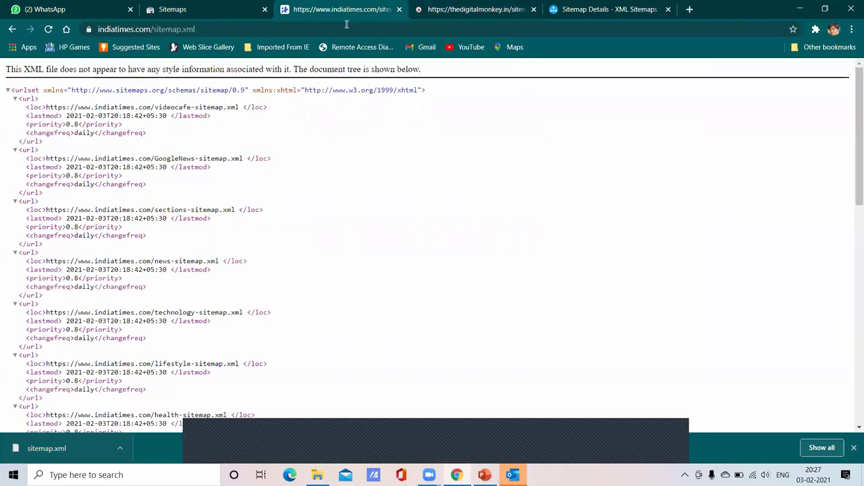
Open inspirechandrapur.in/cpanel in a new browser tab, log in to cPanel with the saved credentials, and dismiss the downloads bar.
click(690, 9)
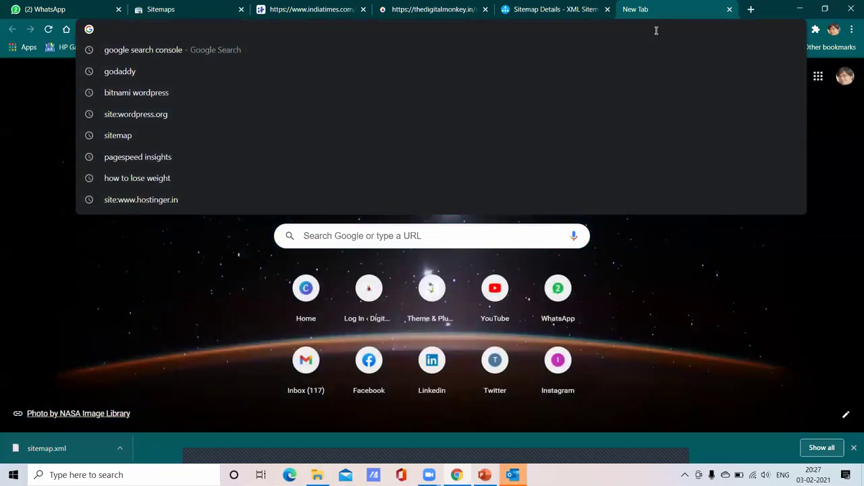
text(the)
key(BackSpace)
key(BackSpace)
key(BackSpace)
key(BackSpace)
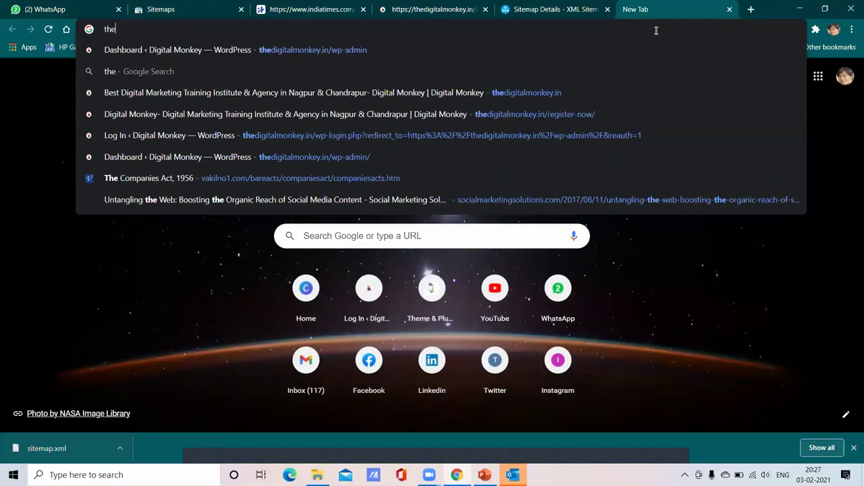
text(insp)
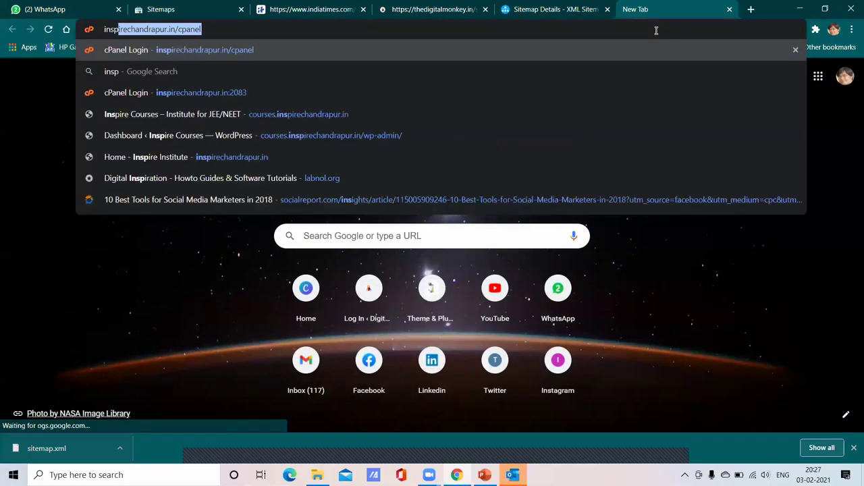
key(Return)
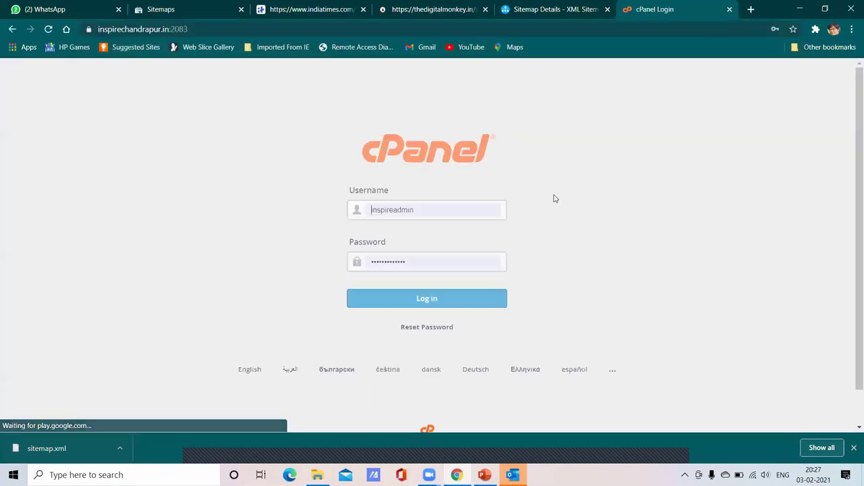
click(430, 297)
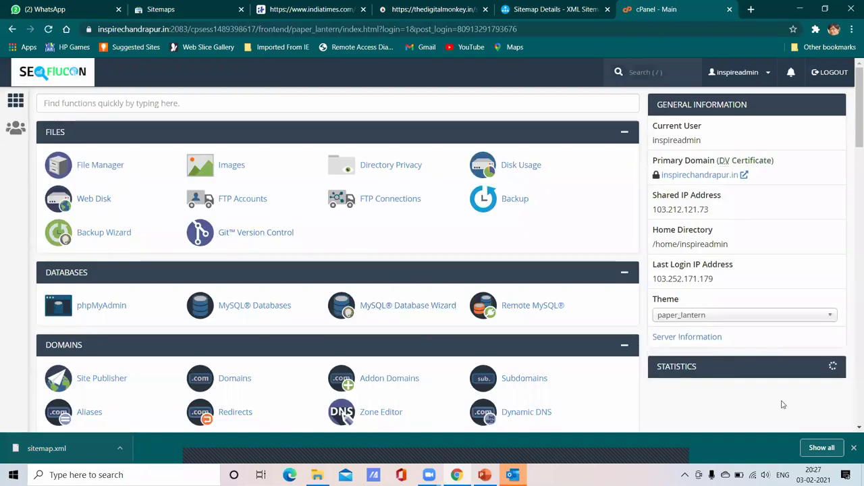
click(854, 448)
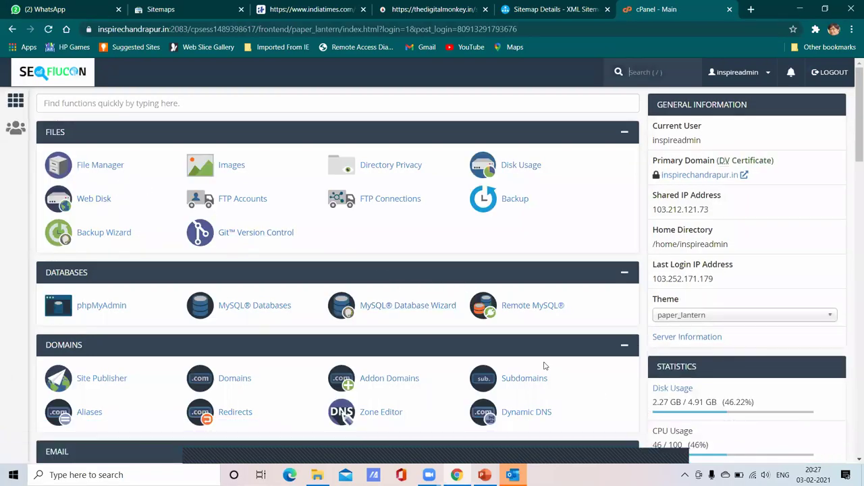
Examine the tool sections on the cPanel main page, collapsing and re-expanding the Metrics section.
scroll(287, 199, down, 2)
scroll(287, 201, down, 3)
scroll(289, 201, up, 5)
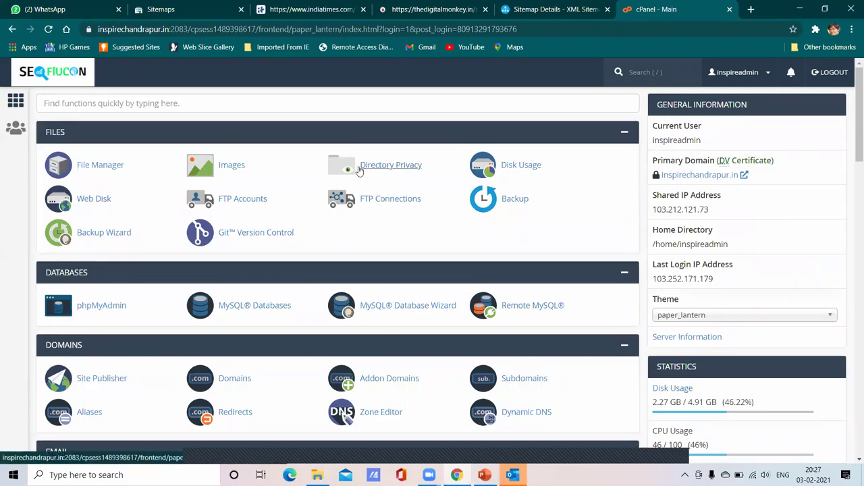
scroll(329, 204, down, 4)
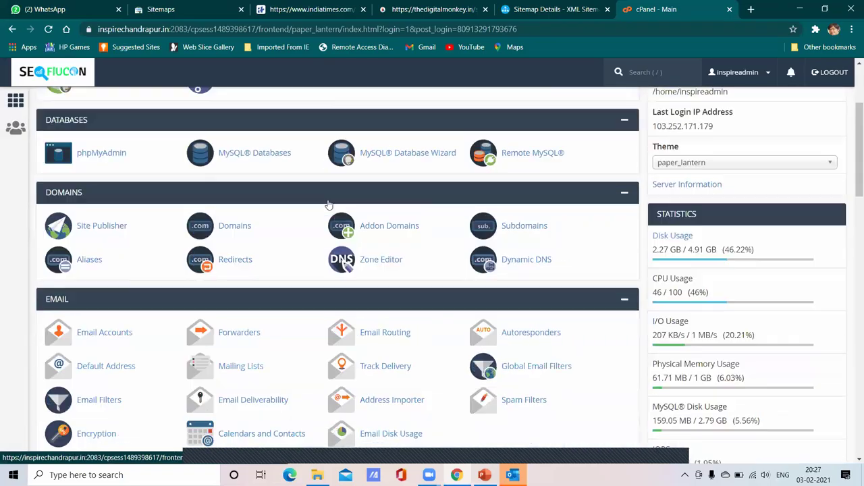
scroll(329, 204, down, 3)
scroll(329, 204, up, 2)
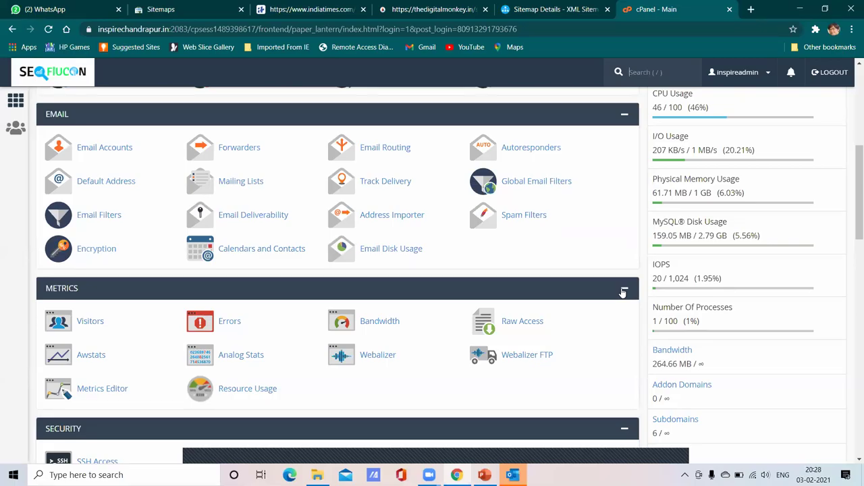
click(624, 292)
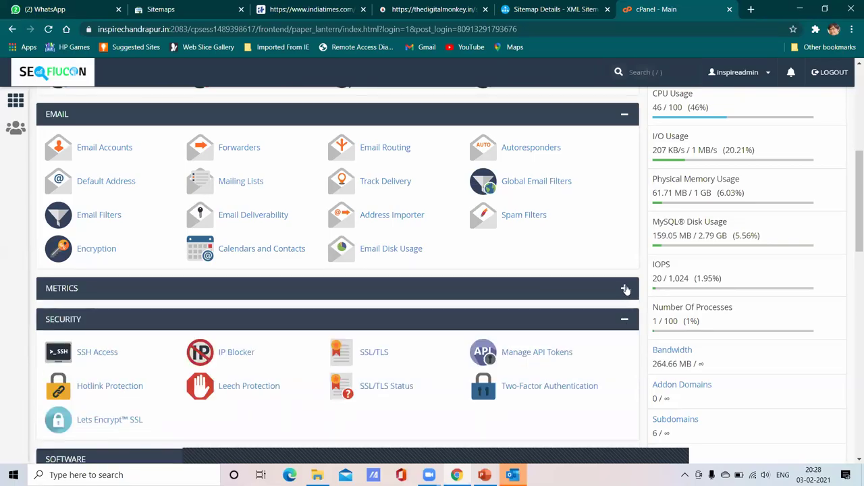
click(625, 290)
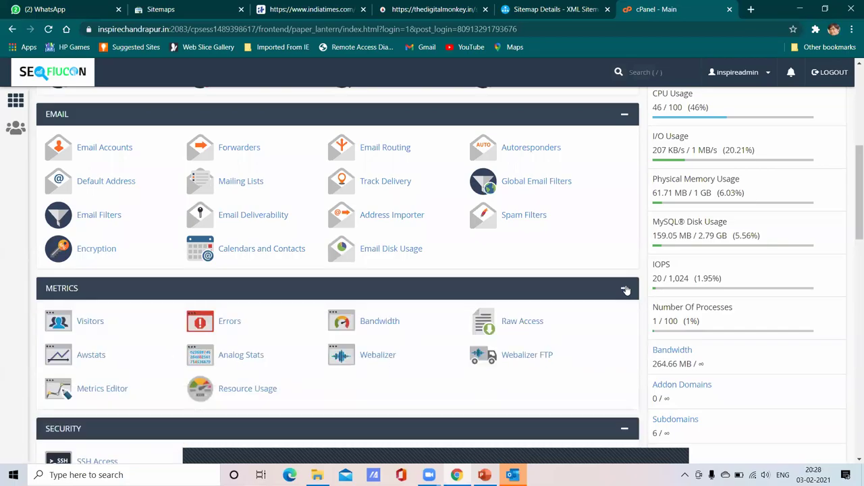
scroll(463, 233, up, 5)
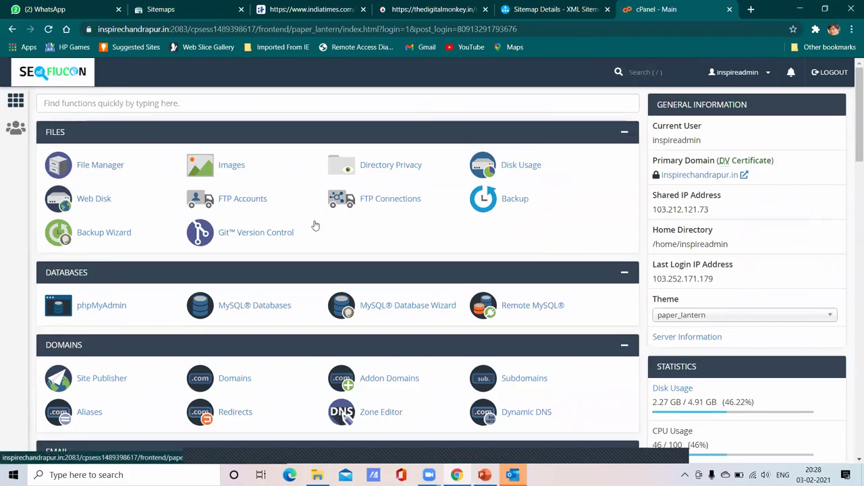
scroll(170, 212, down, 3)
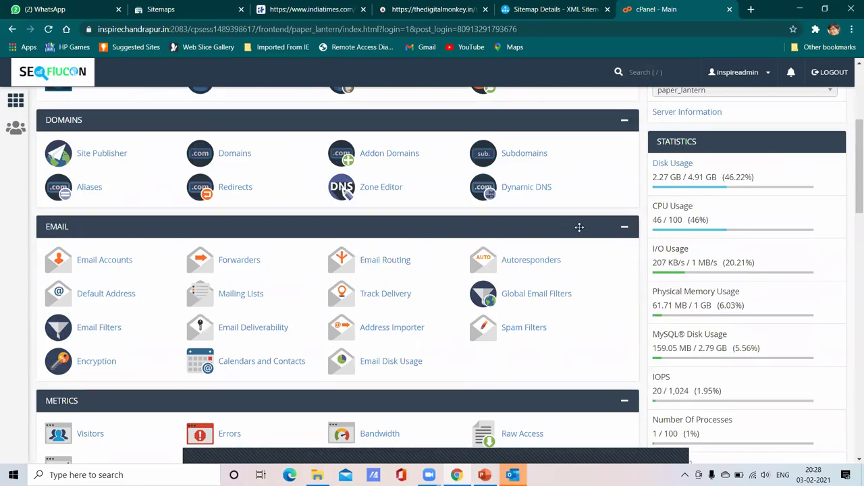
scroll(471, 225, up, 3)
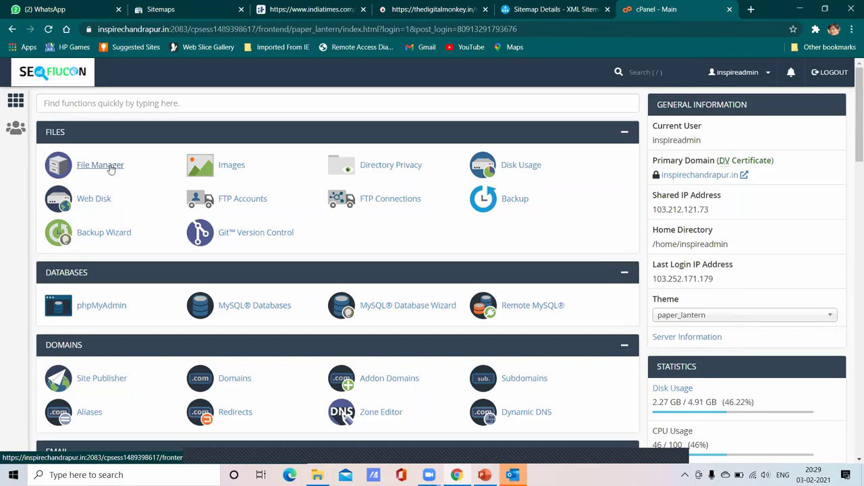
Review the XML-Sitemaps.com details page and the sitemap.xml file in the Downloads folder, and return to the cPanel main page.
click(552, 8)
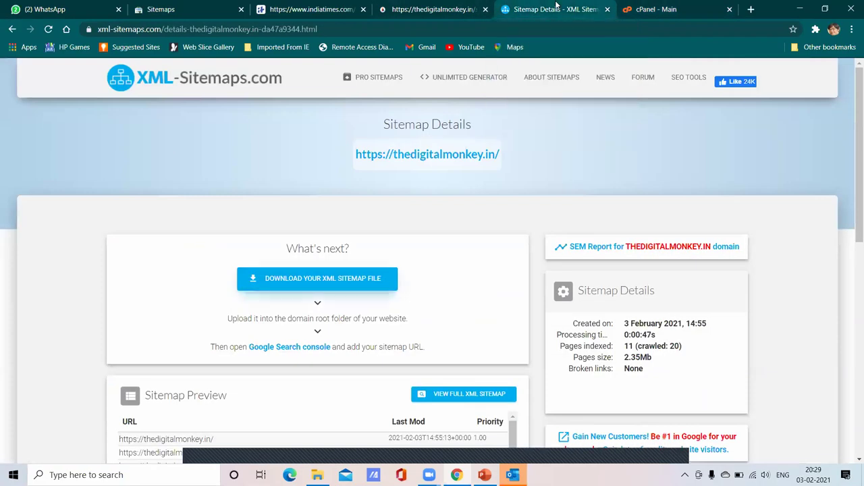
click(648, 9)
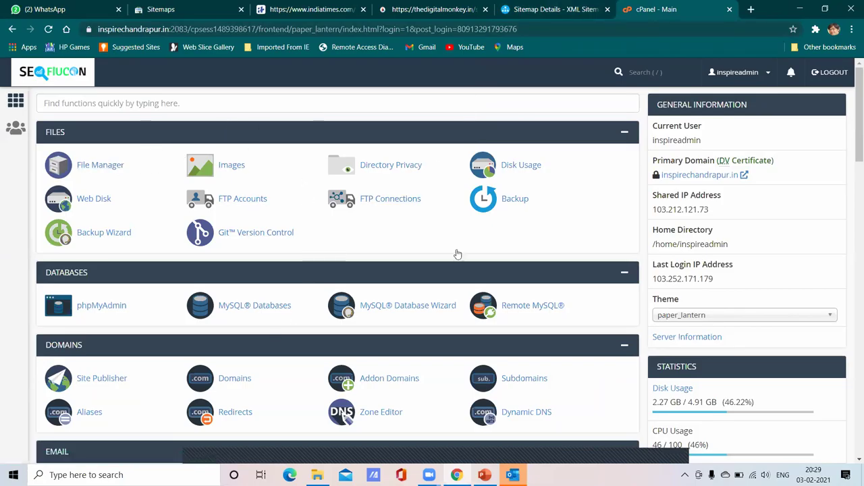
click(317, 474)
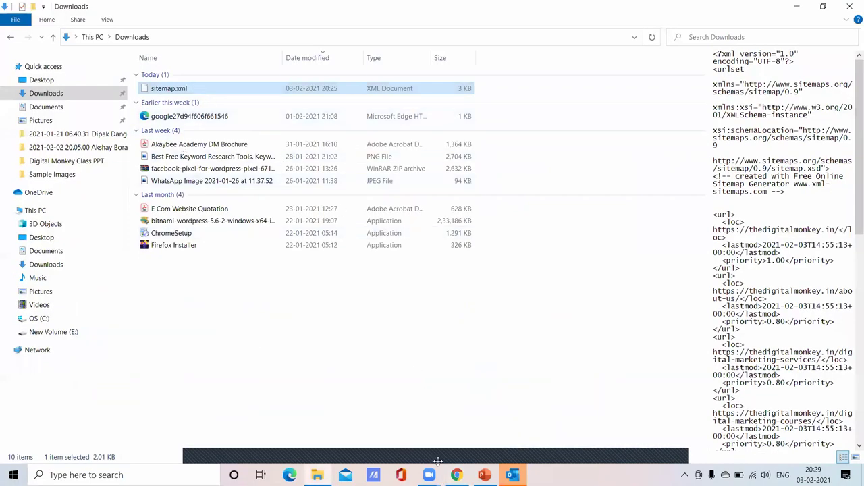
click(457, 475)
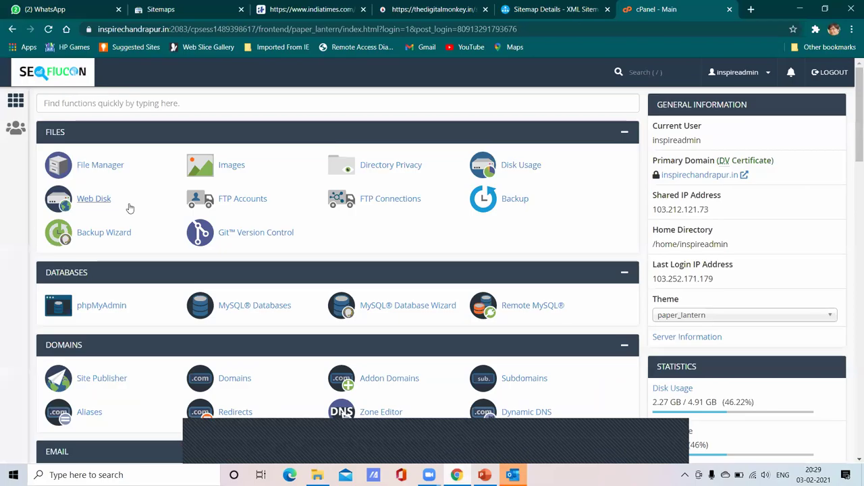
Open cPanel's File Manager and browse the folders and files inside public_html.
click(96, 168)
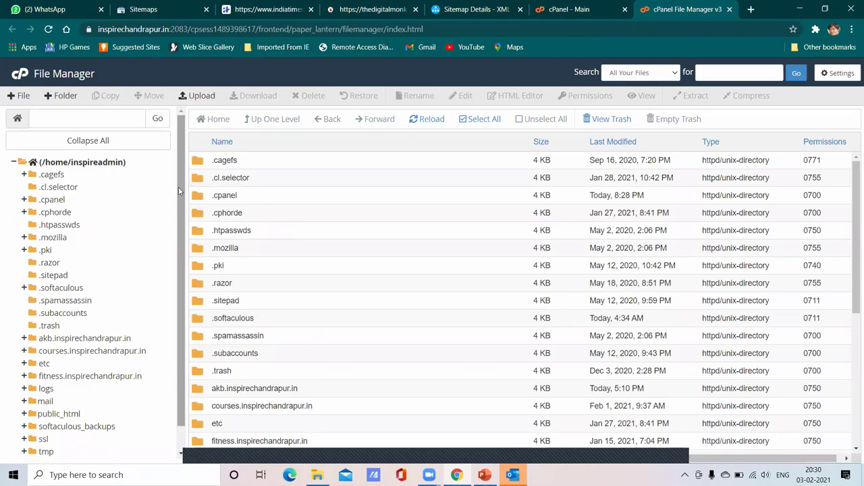
scroll(179, 223, down, 1)
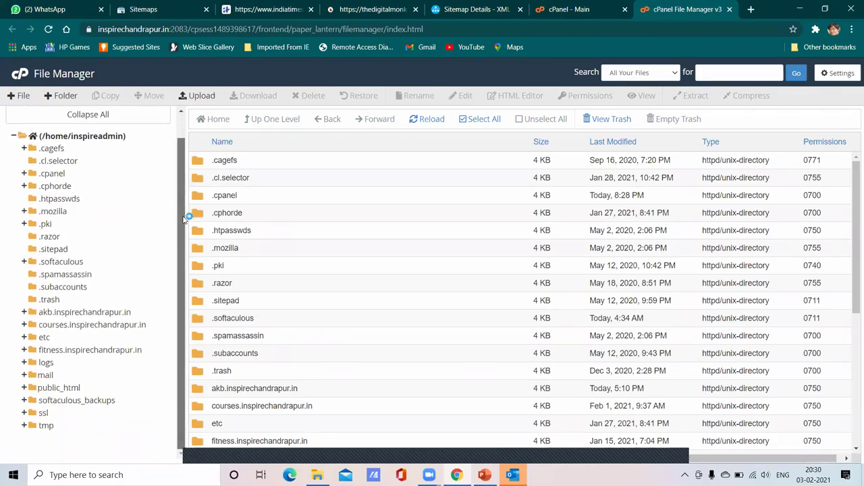
click(79, 390)
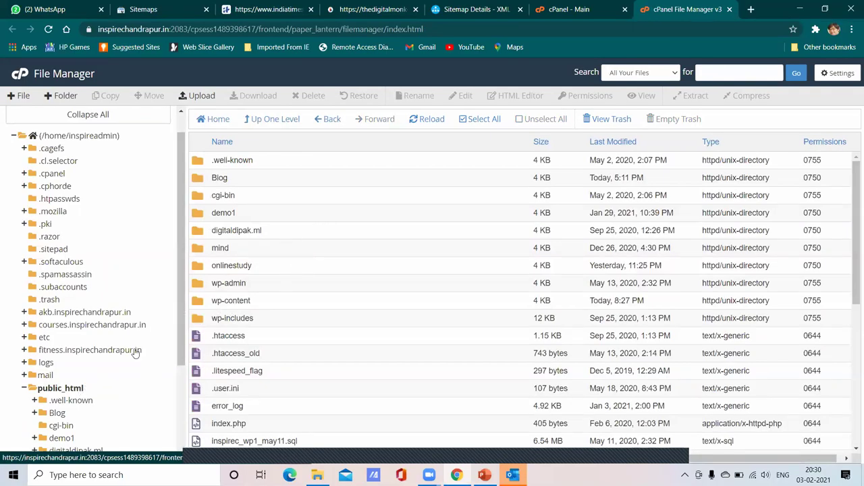
drag(179, 315, 179, 391)
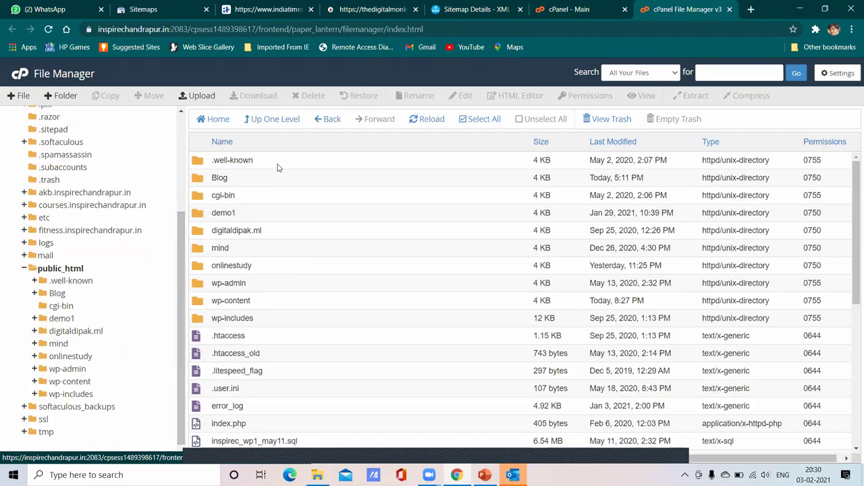
scroll(280, 175, down, 1)
scroll(279, 175, down, 3)
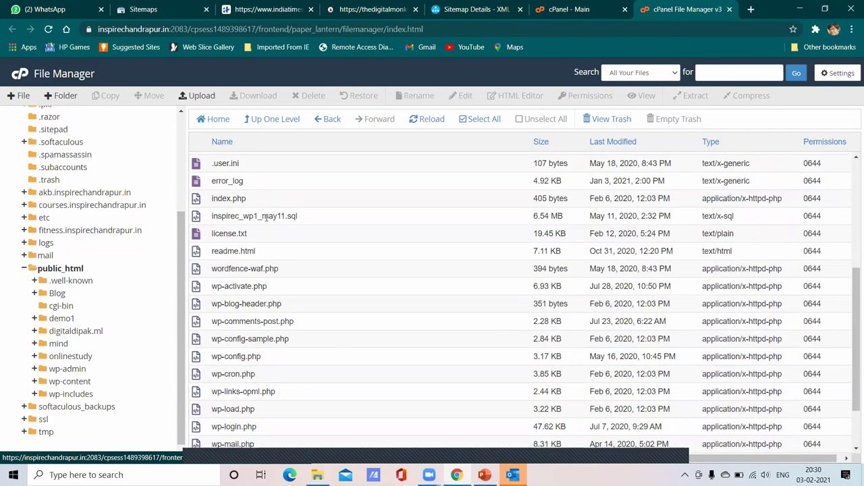
scroll(300, 268, down, 1)
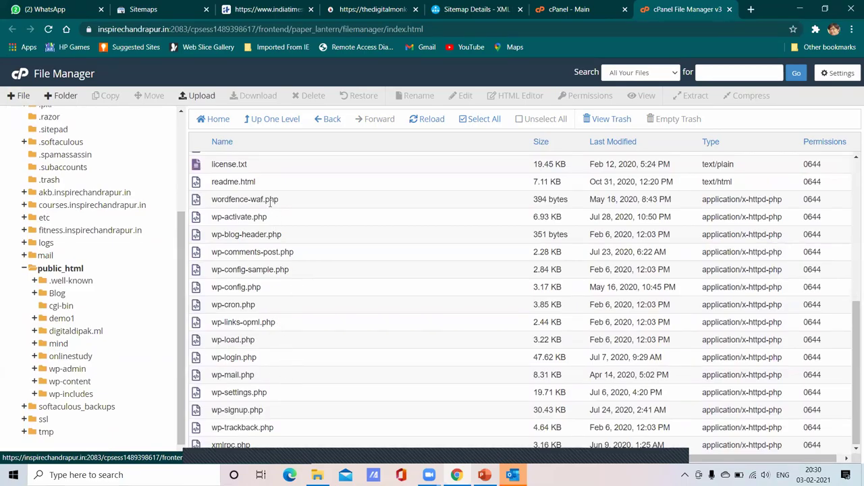
scroll(272, 209, up, 4)
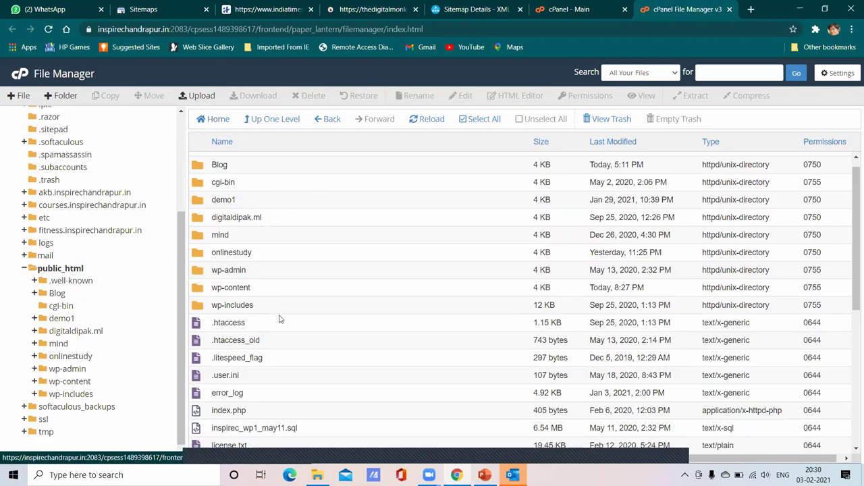
Open the upload page for public_html, choose sitemap.xml from Downloads as the file, and cancel the selection without uploading.
click(198, 99)
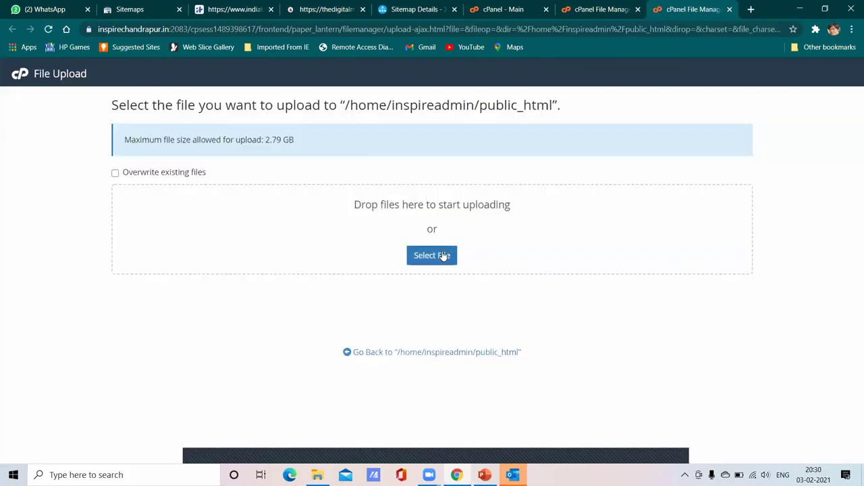
click(443, 256)
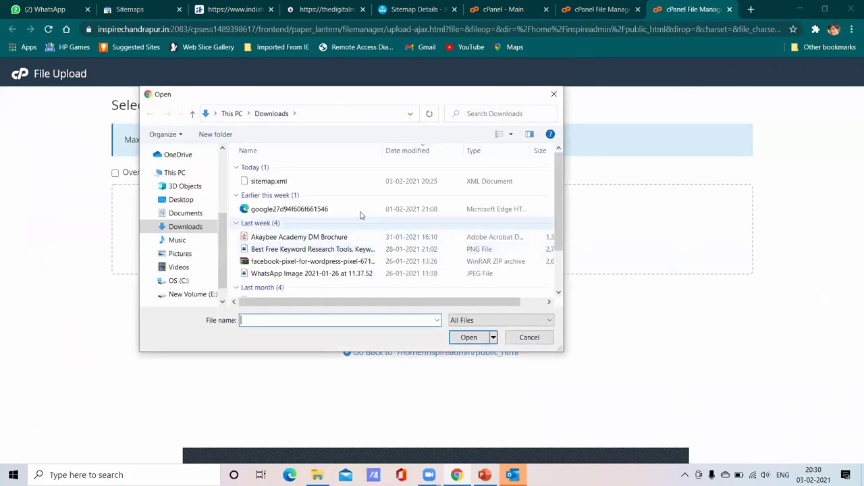
click(318, 182)
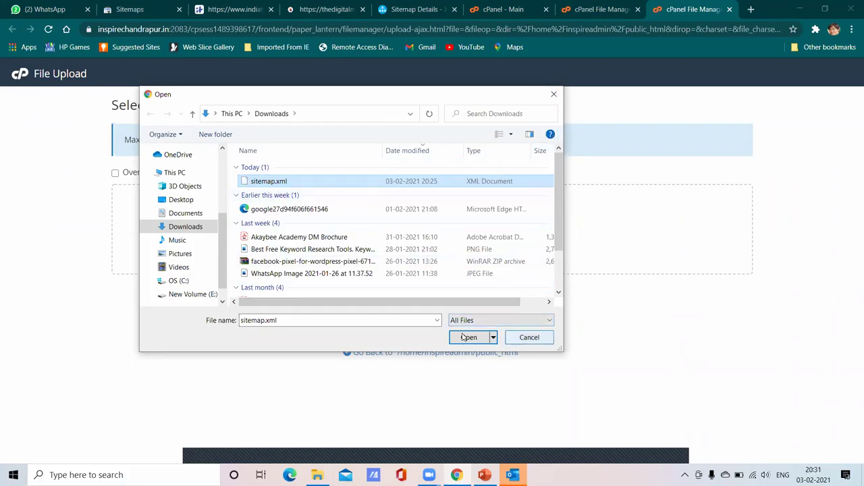
click(315, 183)
click(531, 338)
click(530, 337)
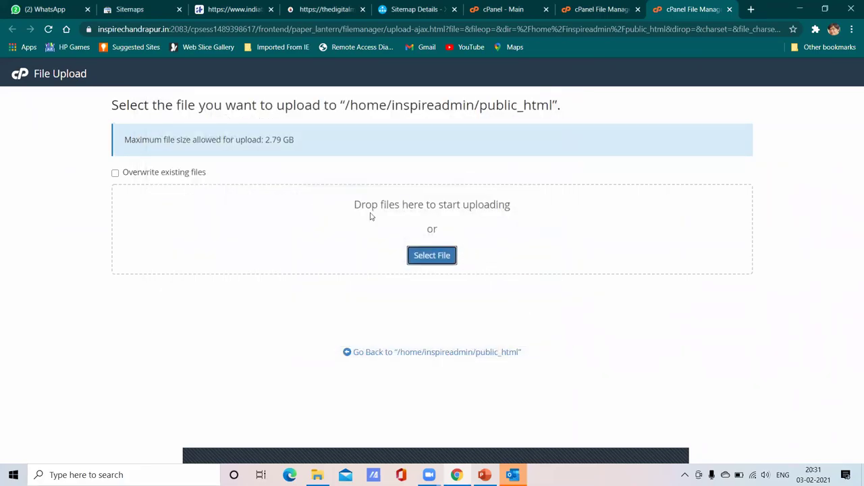
Return to the File Manager and look through the public_html file list.
click(581, 5)
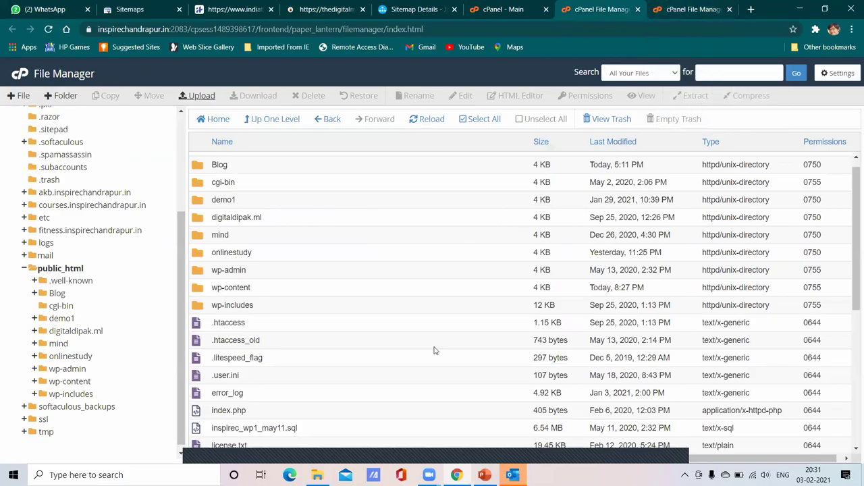
scroll(435, 358, down, 1)
scroll(436, 358, down, 4)
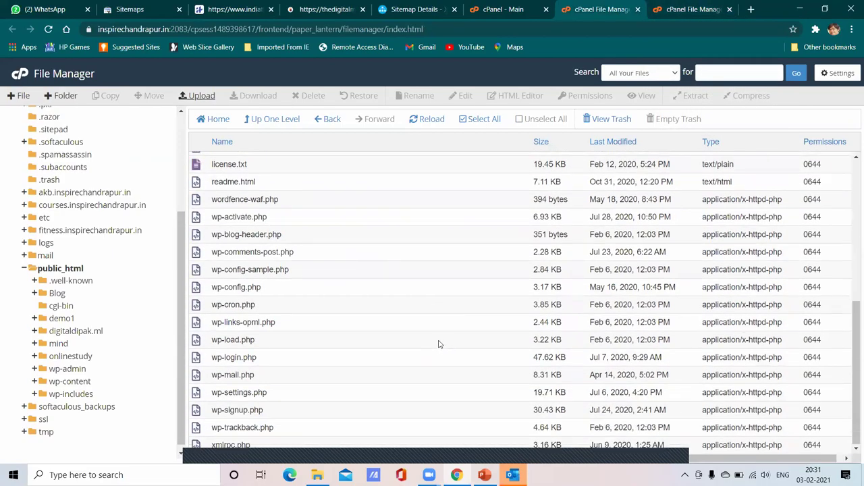
scroll(440, 346, up, 4)
scroll(444, 339, up, 1)
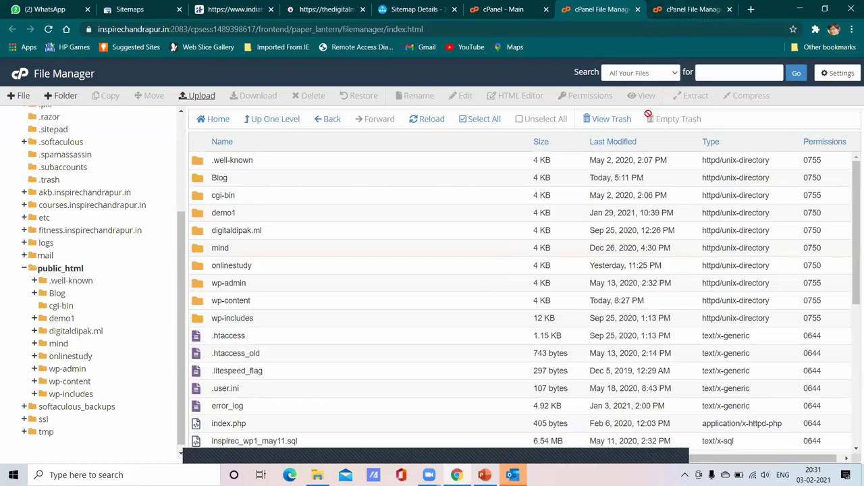
click(133, 6)
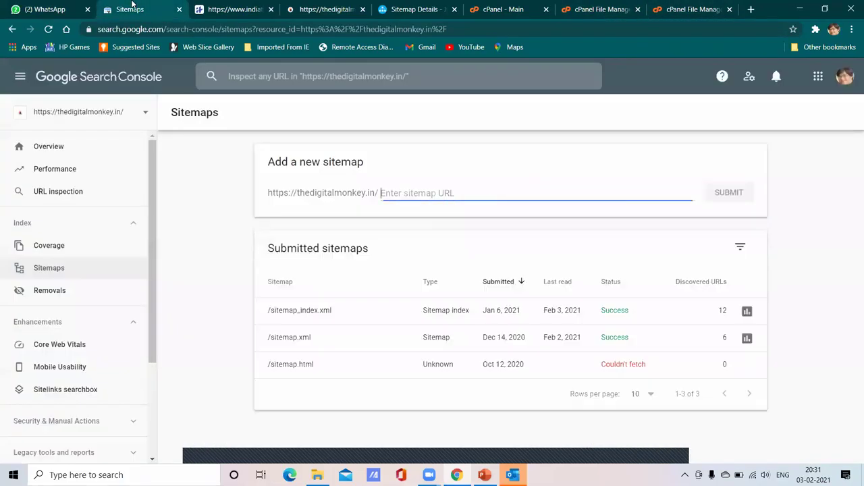
click(65, 268)
drag(267, 194, 375, 195)
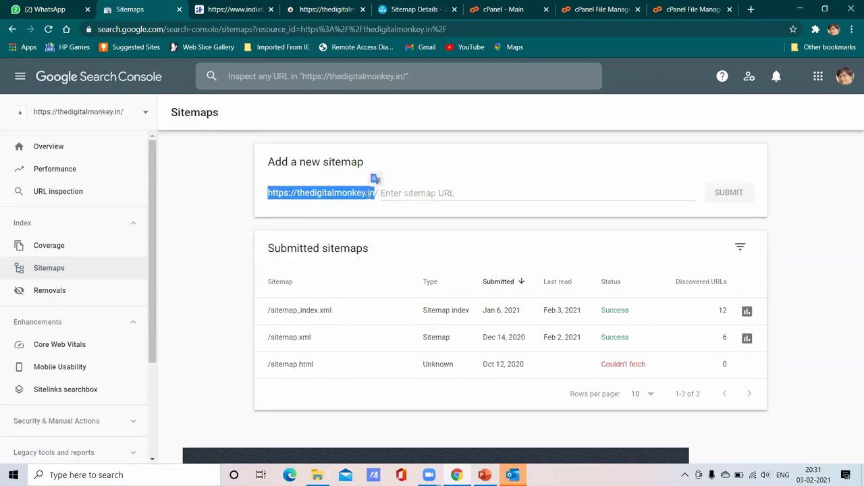
click(358, 202)
mouse_move(268, 193)
mouse_down()
mouse_move(380, 194)
mouse_move(267, 192)
mouse_up()
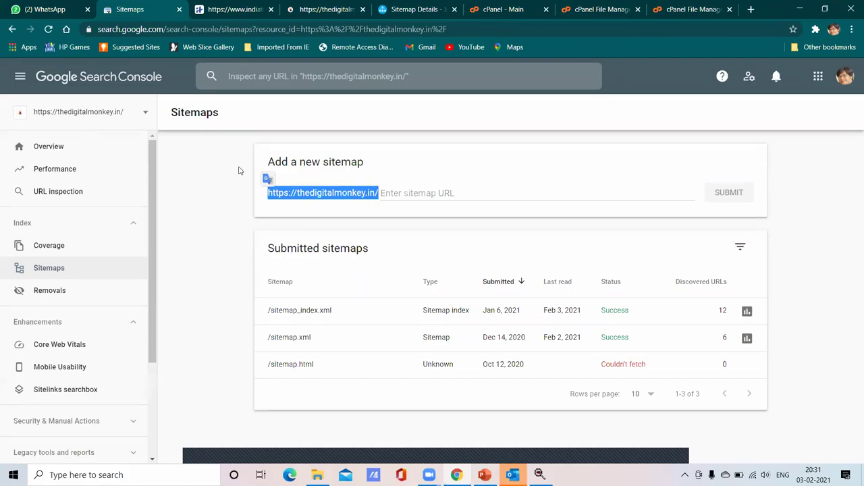
click(271, 194)
drag(380, 194, 352, 194)
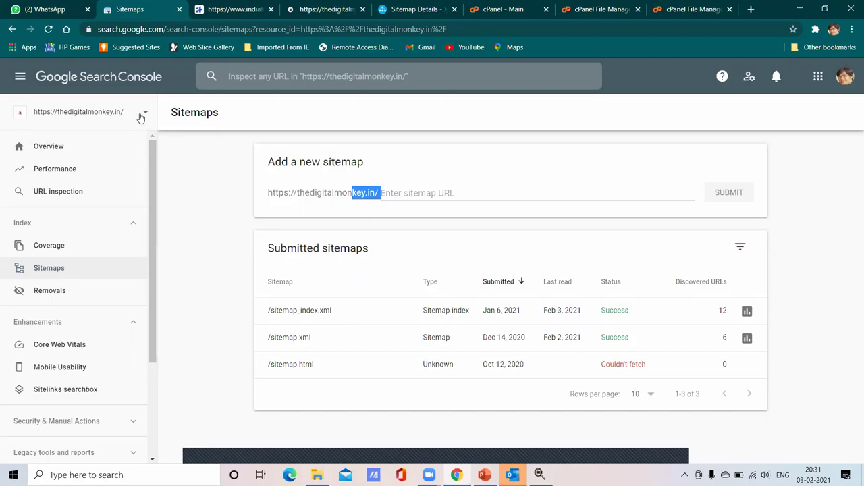
click(273, 194)
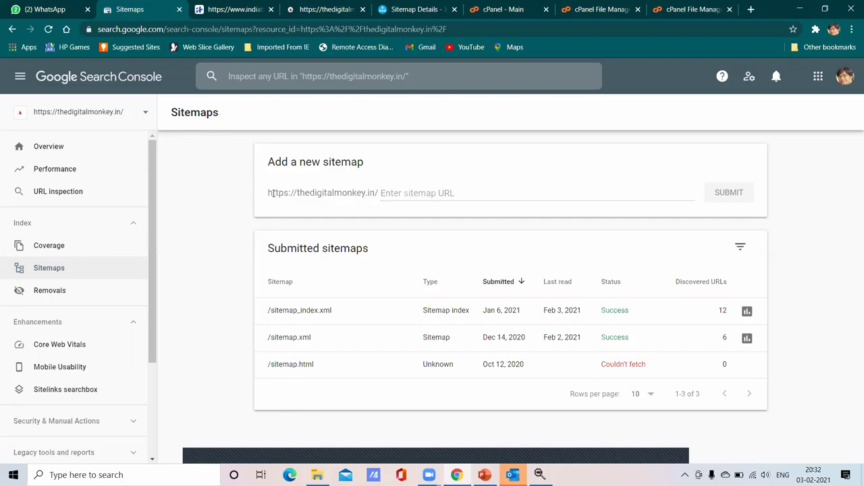
drag(269, 193, 380, 197)
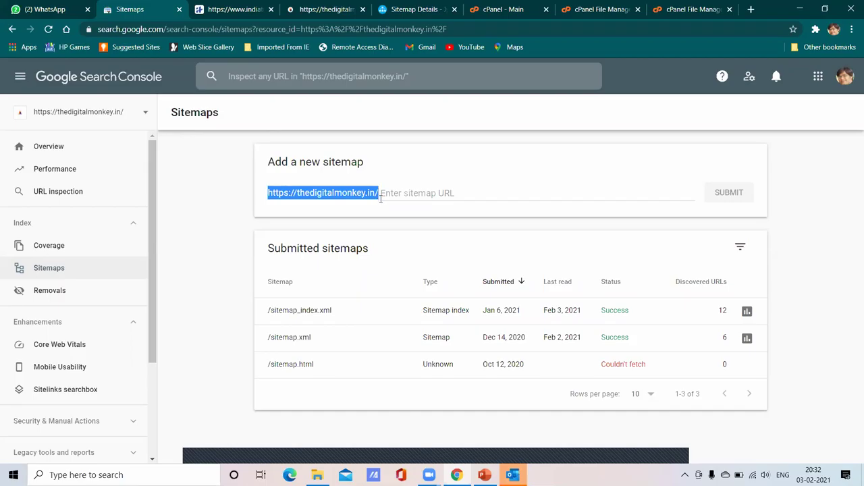
click(400, 211)
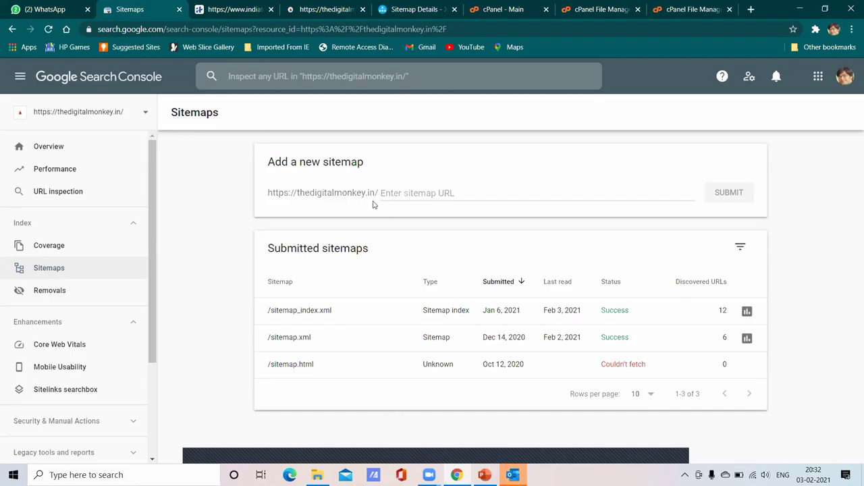
drag(378, 193, 267, 189)
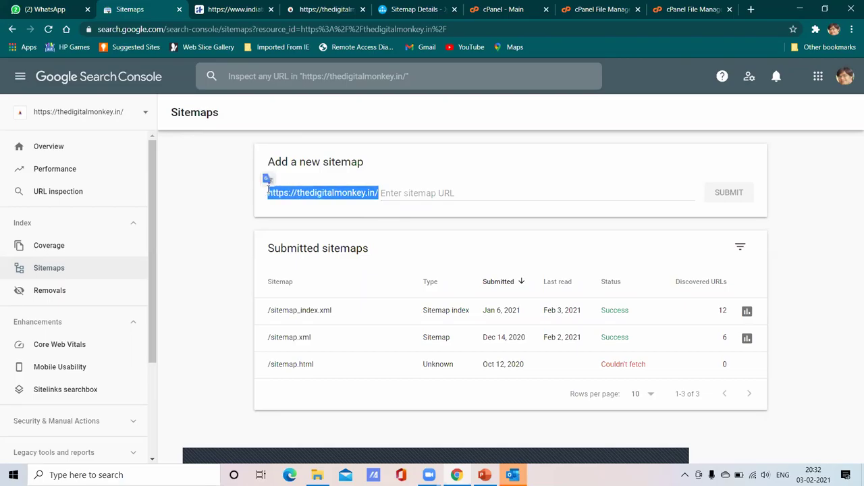
click(340, 215)
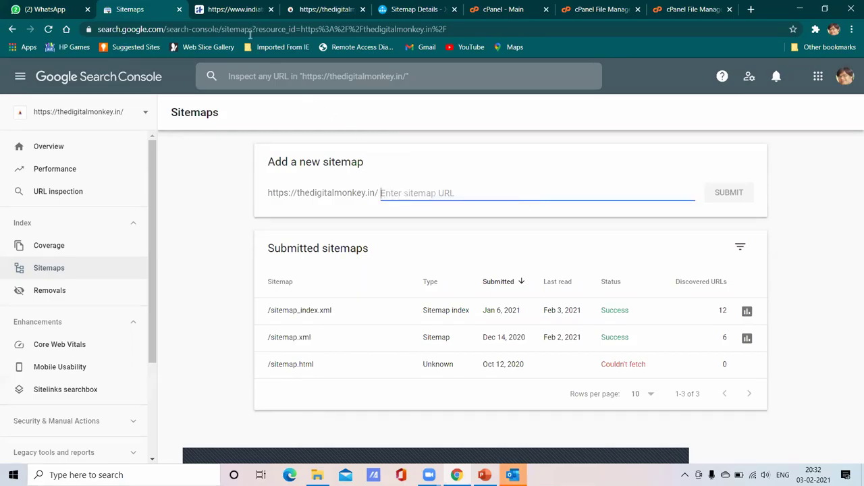
Fill in sitemap.xml as the new sitemap URL for thedigitalmonkey.in without submitting it.
mouse_move(248, 5)
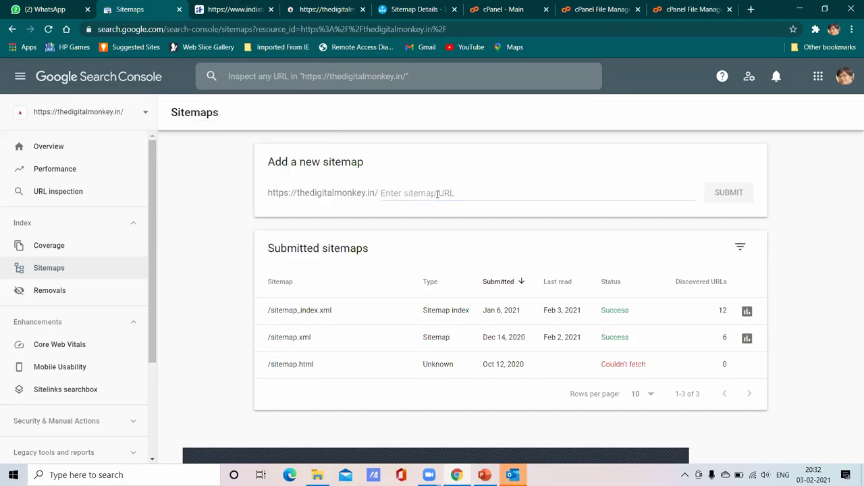
click(437, 193)
text(s)
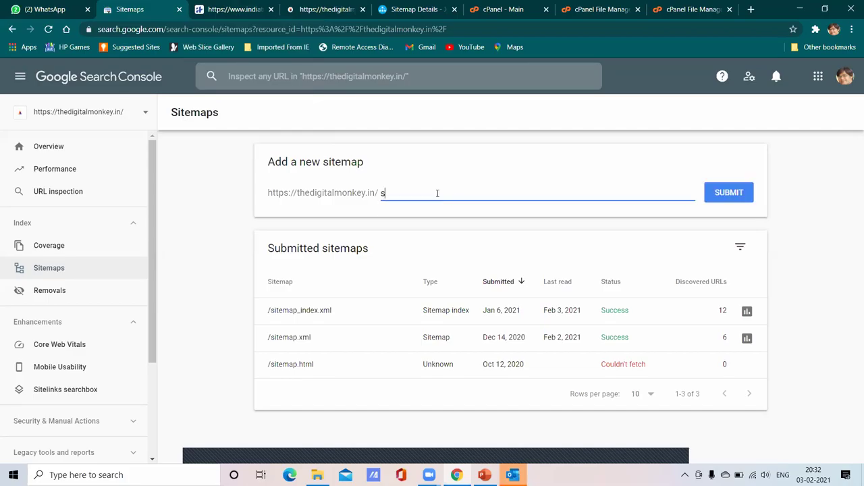
text(itemap.xml)
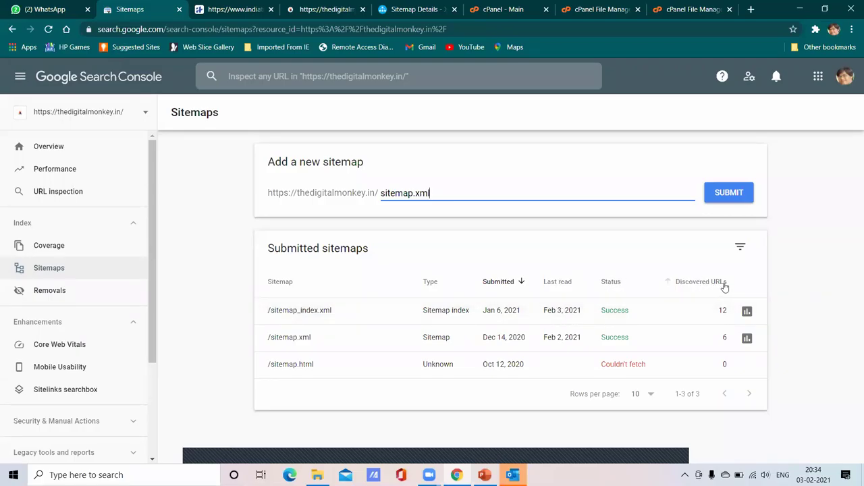
Review the details of the submitted sitemap_index.xml, return to the Sitemaps page, and look through the list of Search Console properties.
click(723, 313)
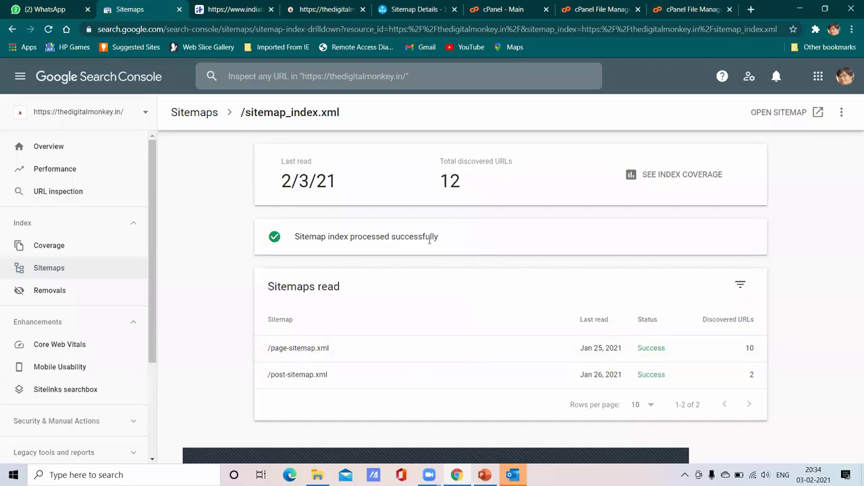
click(194, 113)
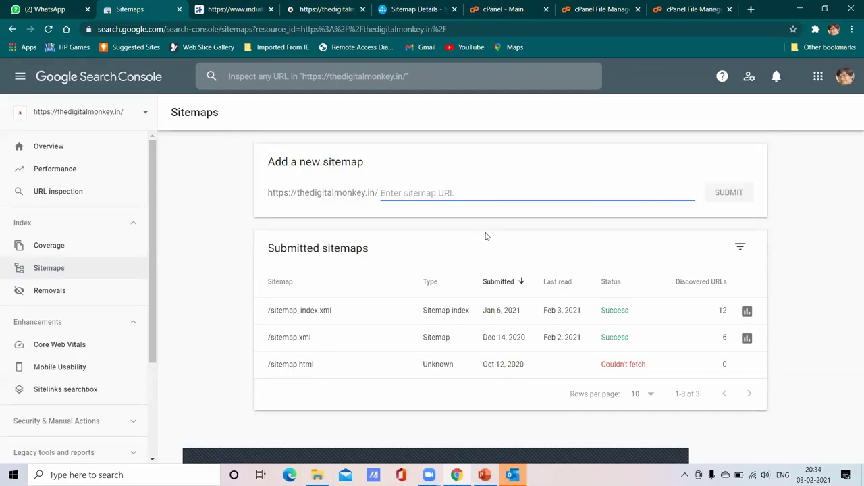
click(93, 116)
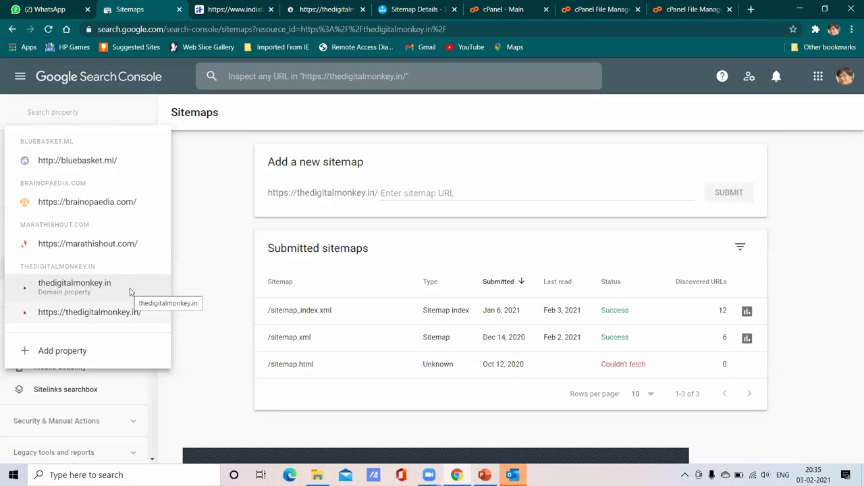
click(216, 262)
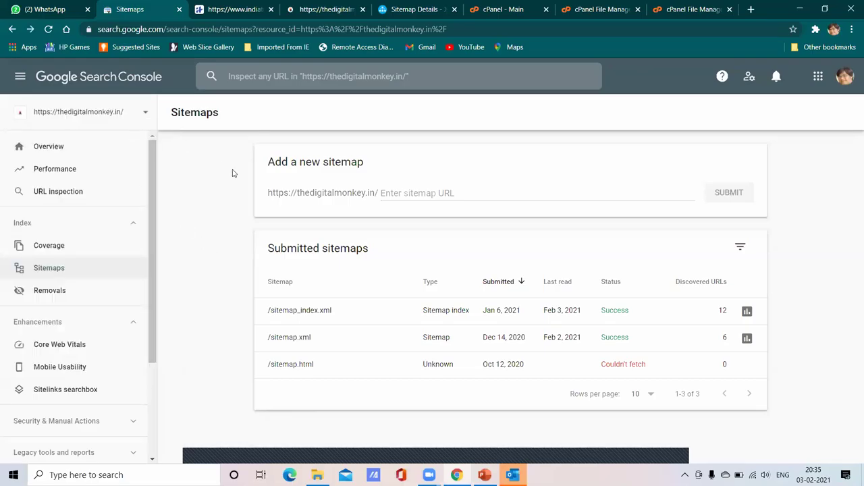
click(83, 114)
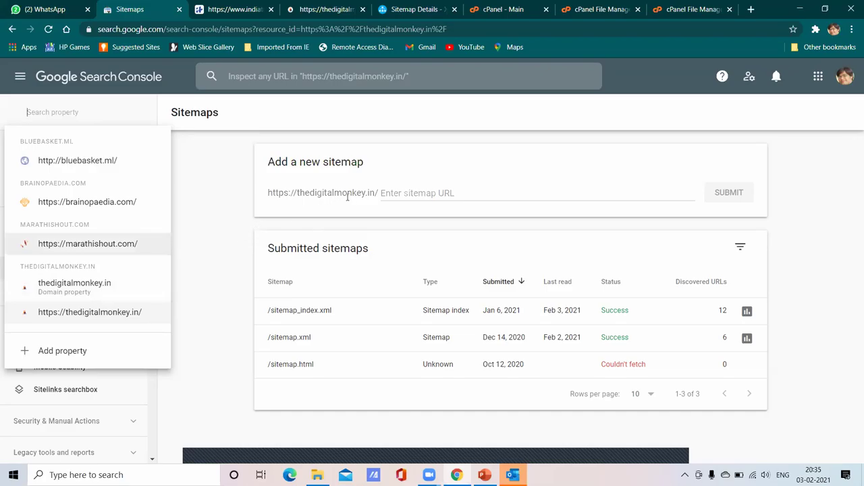
click(194, 210)
click(122, 114)
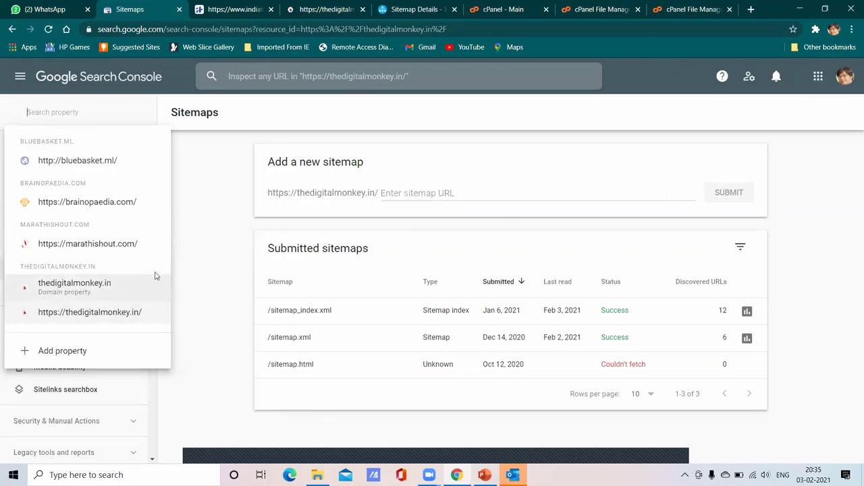
click(188, 259)
click(106, 115)
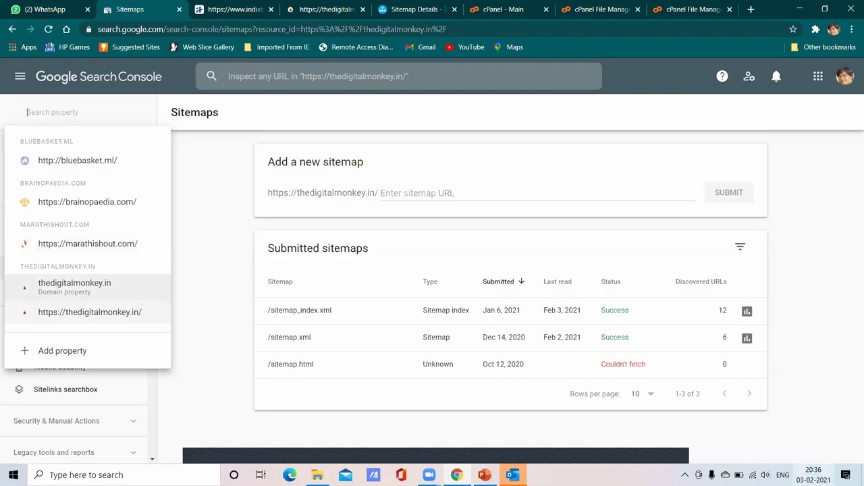
click(200, 180)
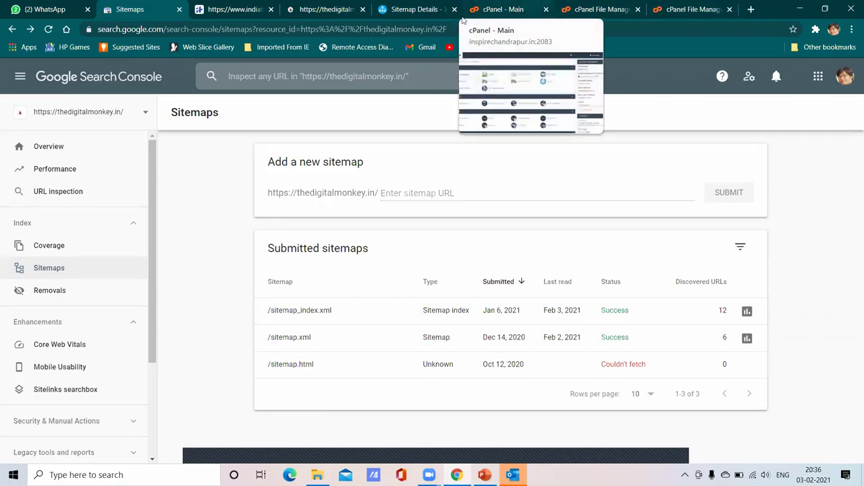
Close the cPanel upload page and go from the File Manager to the cPanel main page.
click(598, 10)
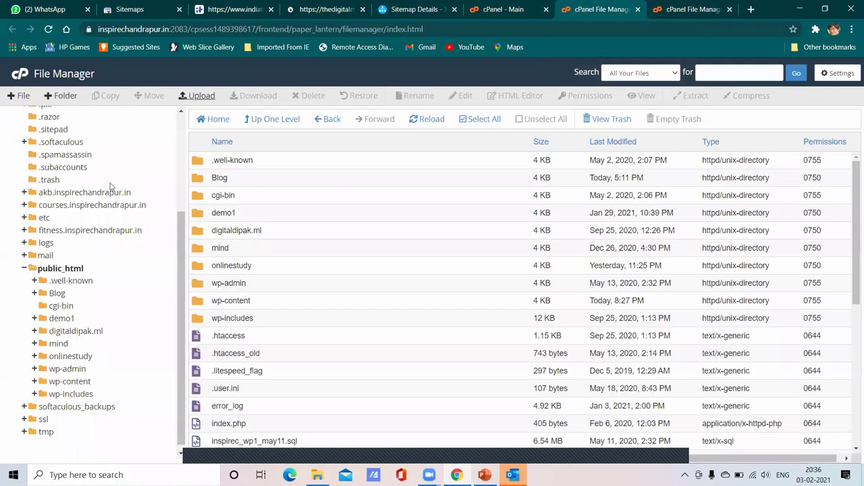
click(682, 9)
click(730, 9)
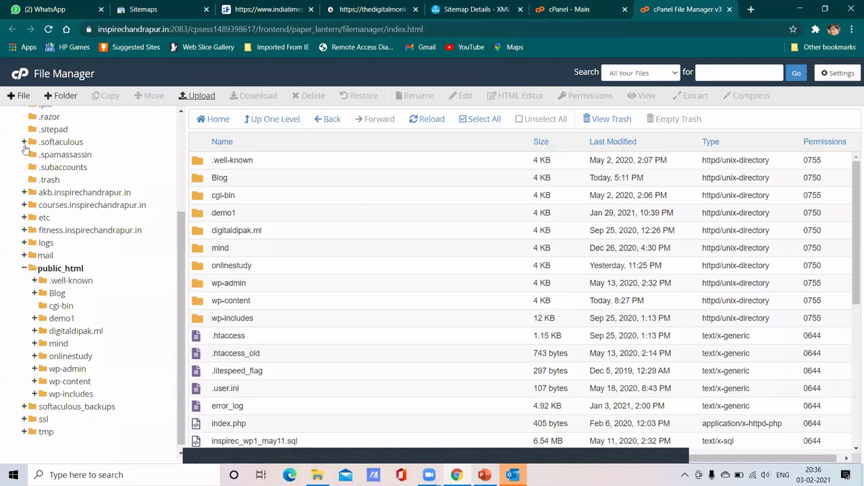
scroll(25, 148, up, 3)
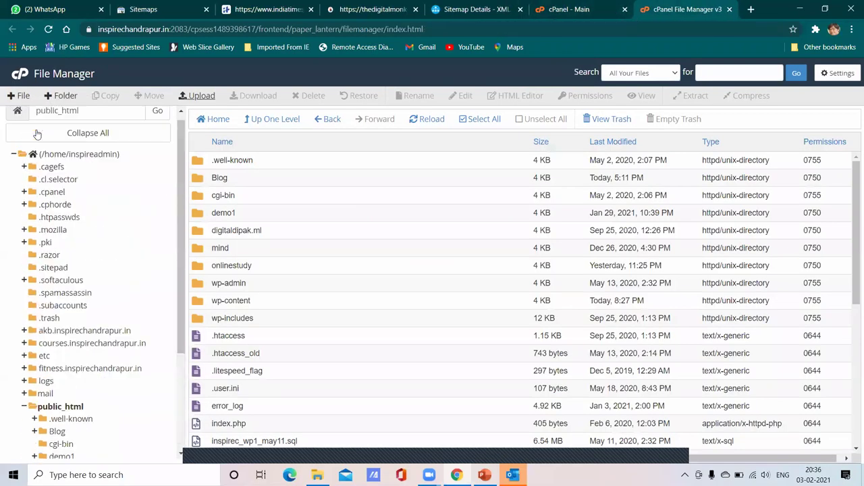
click(18, 76)
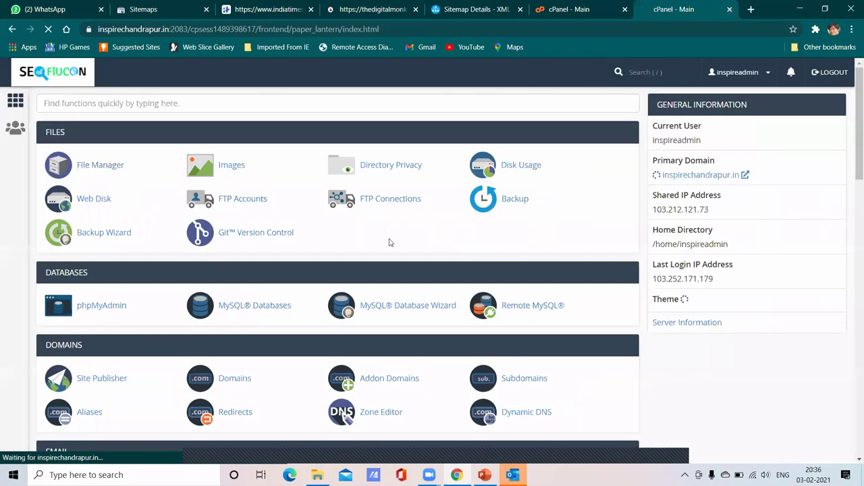
Find WordPress in cPanel's Softaculous Apps Installer section and open its page in a new tab.
scroll(390, 243, down, 10)
scroll(303, 265, down, 5)
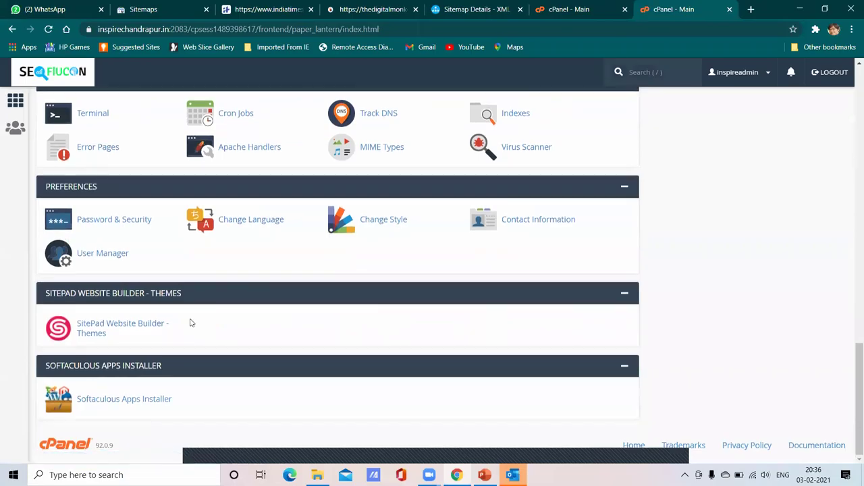
scroll(227, 302, up, 3)
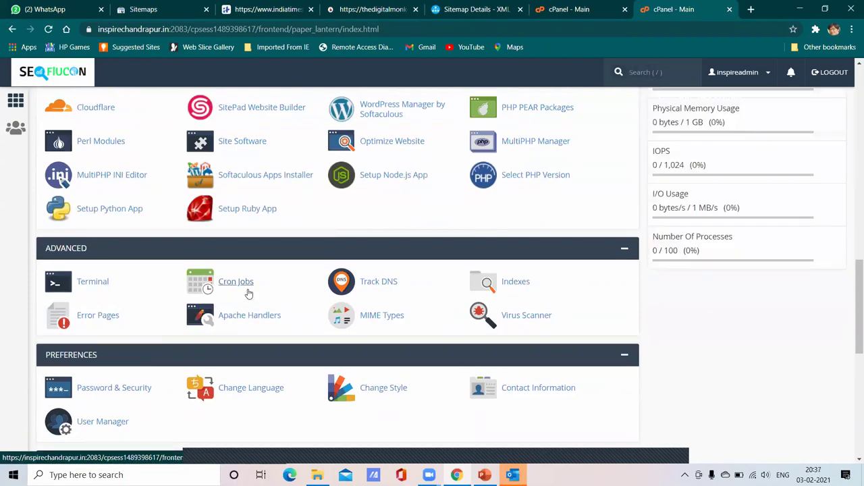
scroll(248, 290, up, 2)
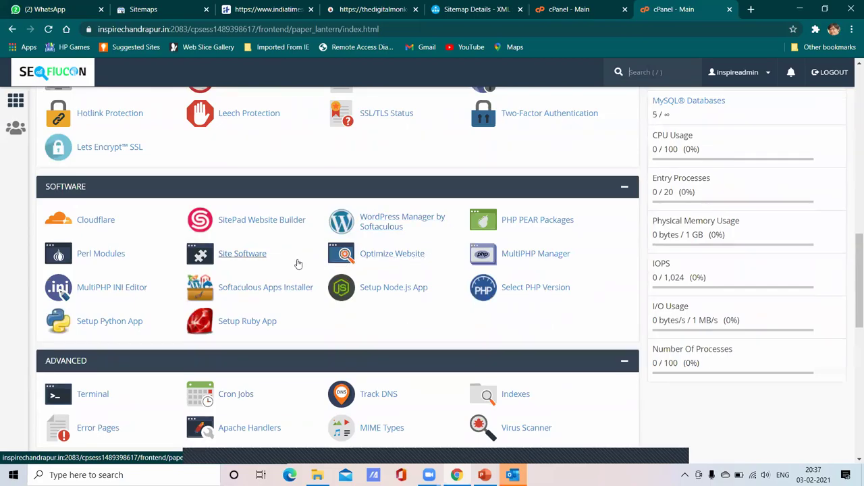
scroll(297, 263, up, 3)
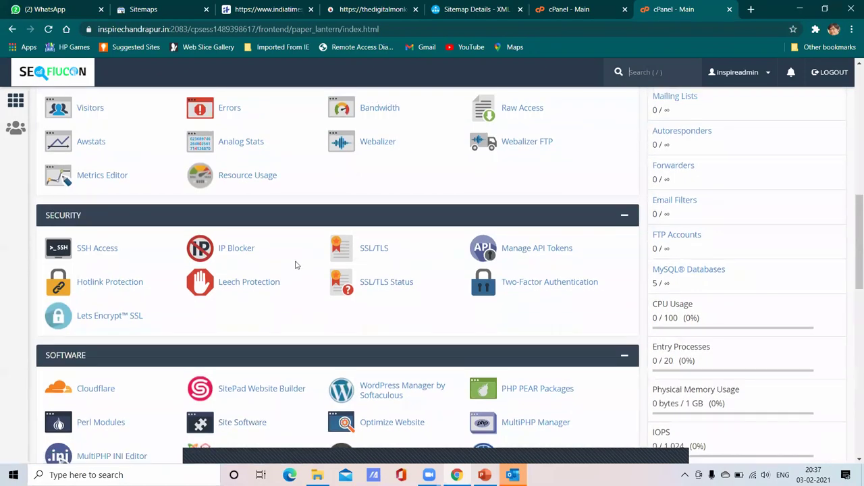
scroll(297, 264, down, 4)
scroll(296, 265, down, 4)
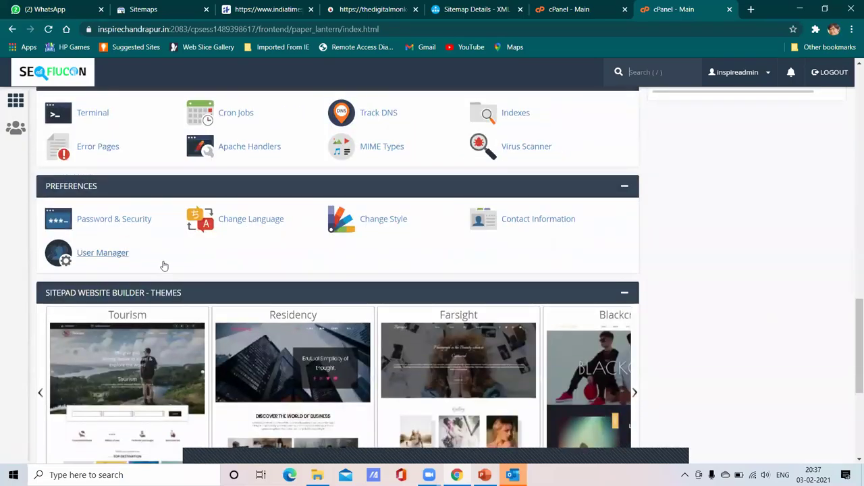
scroll(164, 264, down, 3)
right_click(73, 188)
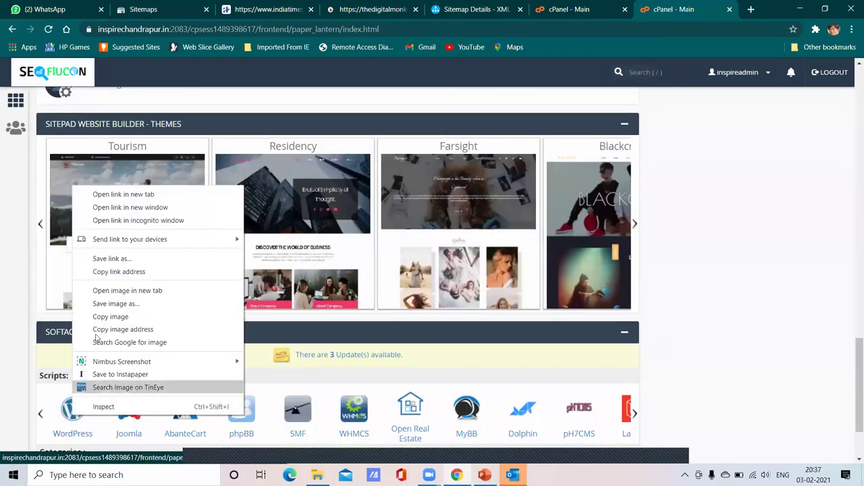
click(122, 194)
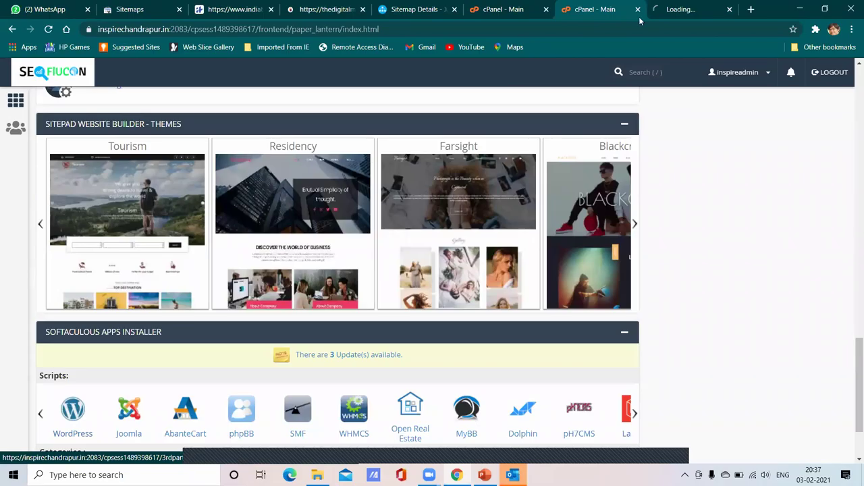
click(668, 5)
Open the WordPress admin of the blog.inspirechandrapur.in installation from the Current Installations list.
scroll(428, 241, down, 5)
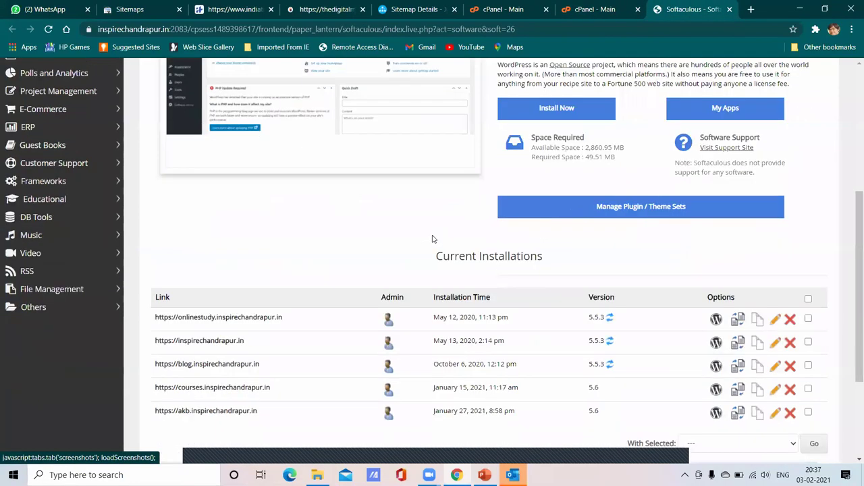
scroll(425, 241, down, 2)
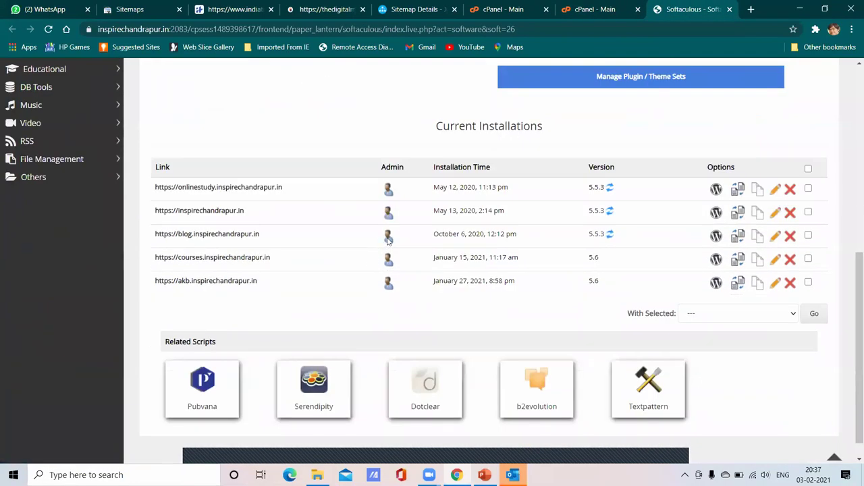
click(389, 238)
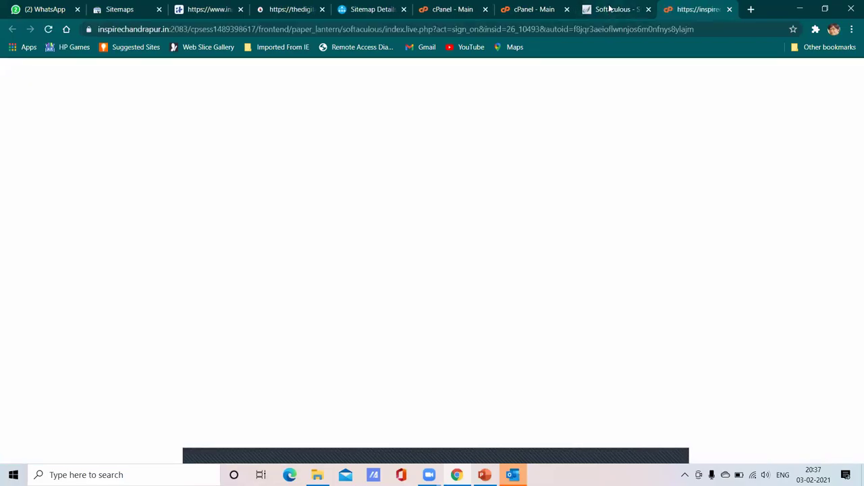
click(612, 10)
click(684, 7)
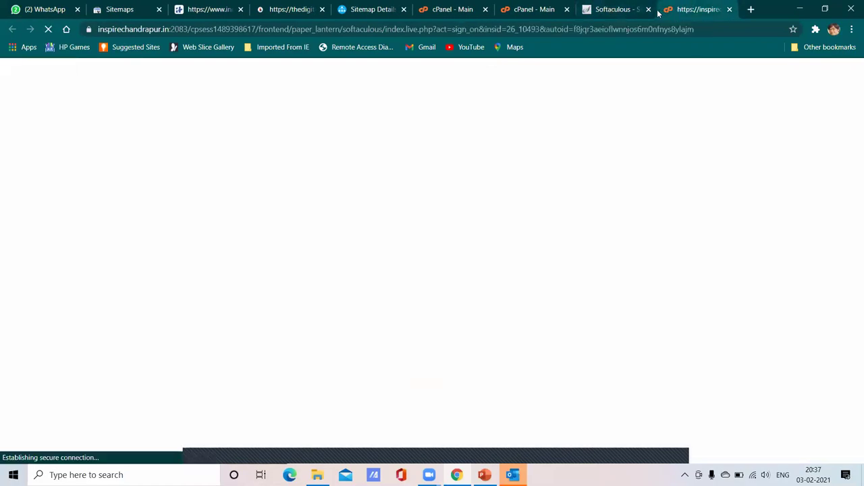
Close the Softaculous page and open the General settings of Yoast SEO in the blog's WordPress admin.
click(648, 10)
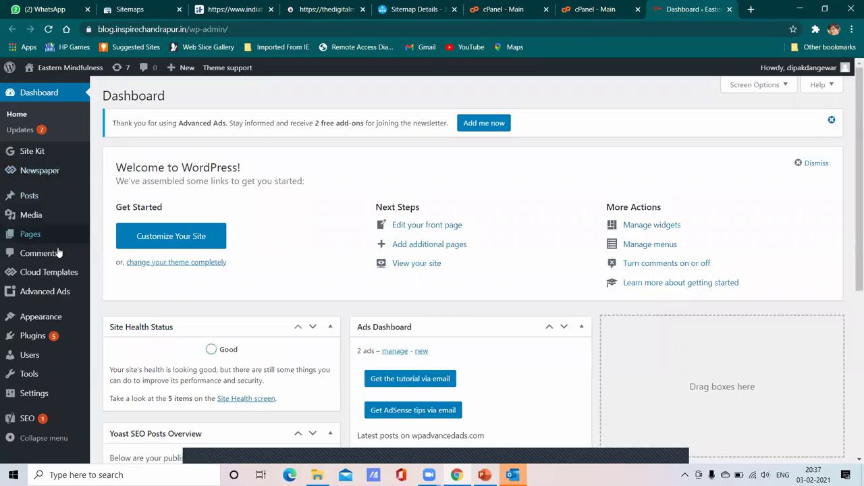
scroll(58, 253, down, 3)
mouse_move(39, 420)
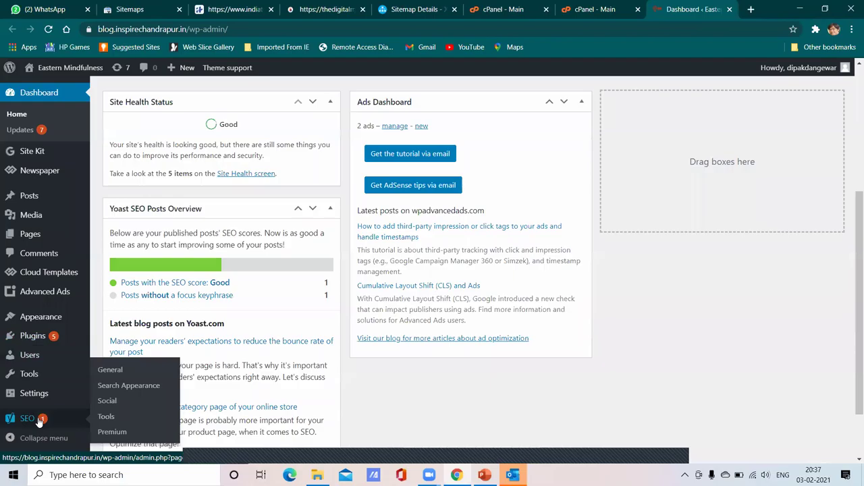
click(108, 373)
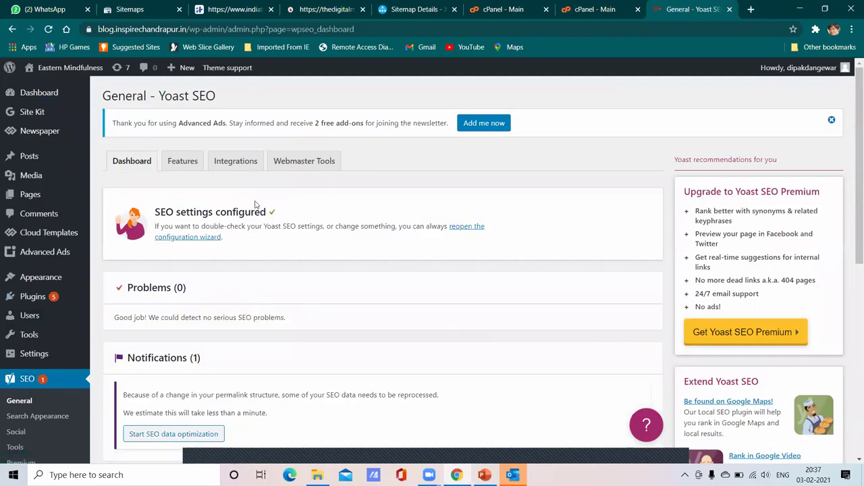
Open Yoast SEO's Features settings and switch the XML sitemaps feature off and back on.
click(183, 161)
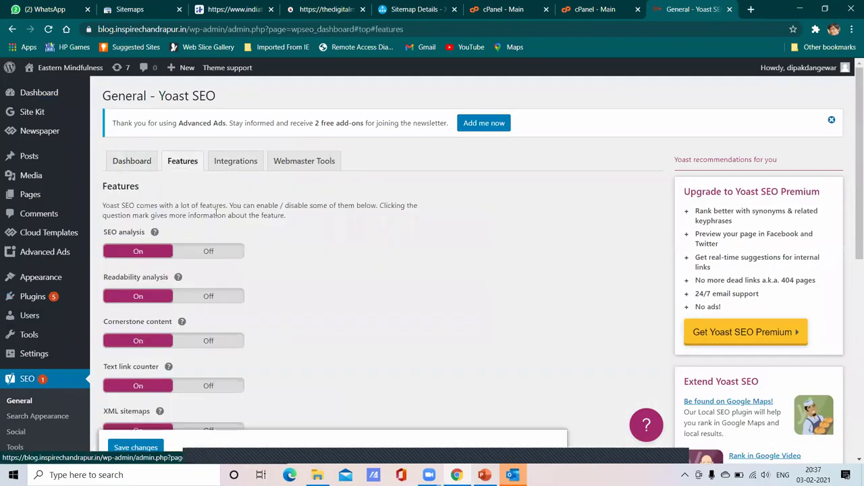
scroll(213, 272, down, 3)
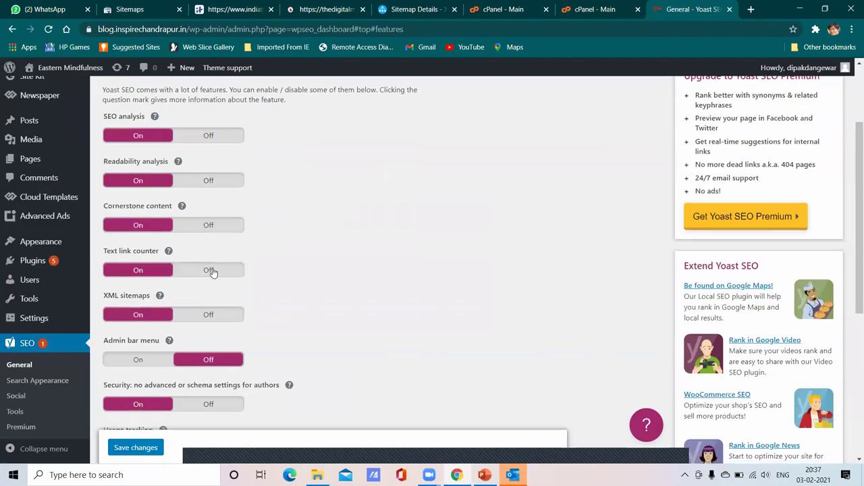
scroll(195, 272, down, 1)
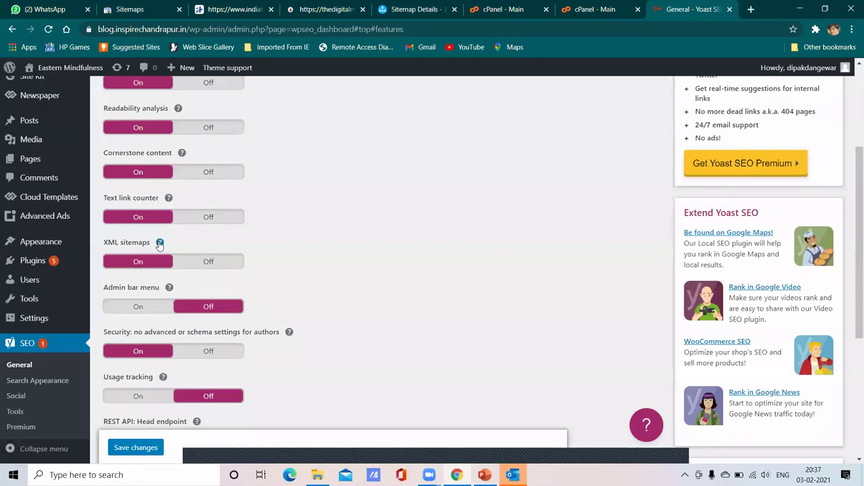
click(140, 265)
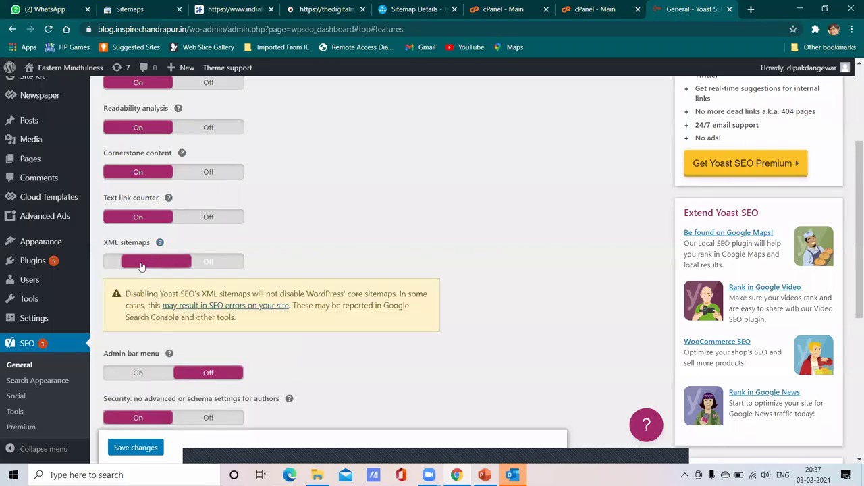
click(141, 265)
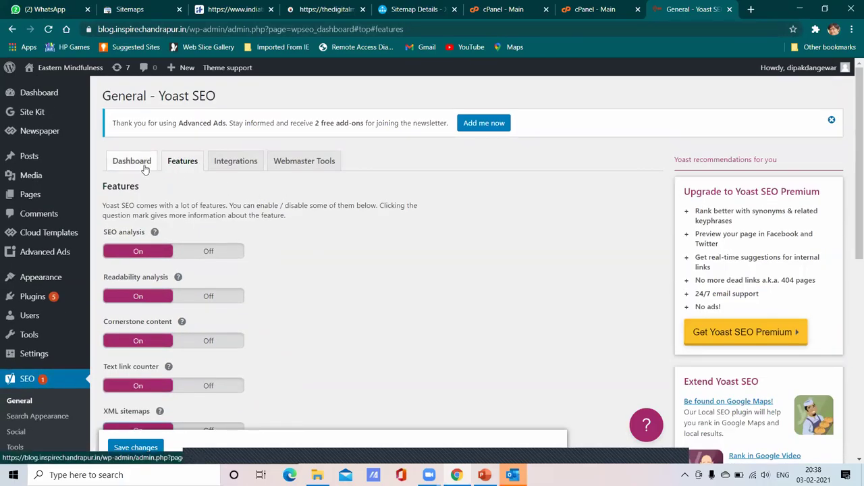
Look through Yoast SEO's Dashboard overview and its Integrations settings.
click(144, 169)
scroll(304, 246, down, 4)
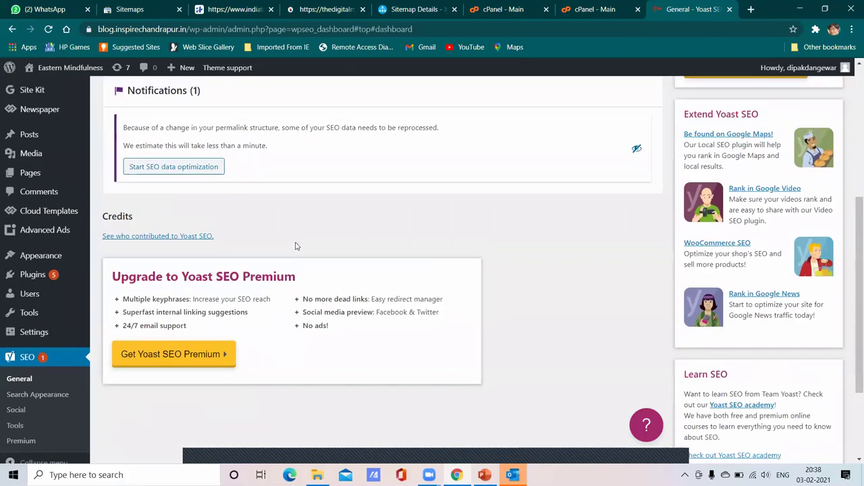
scroll(295, 245, up, 3)
scroll(37, 428, down, 1)
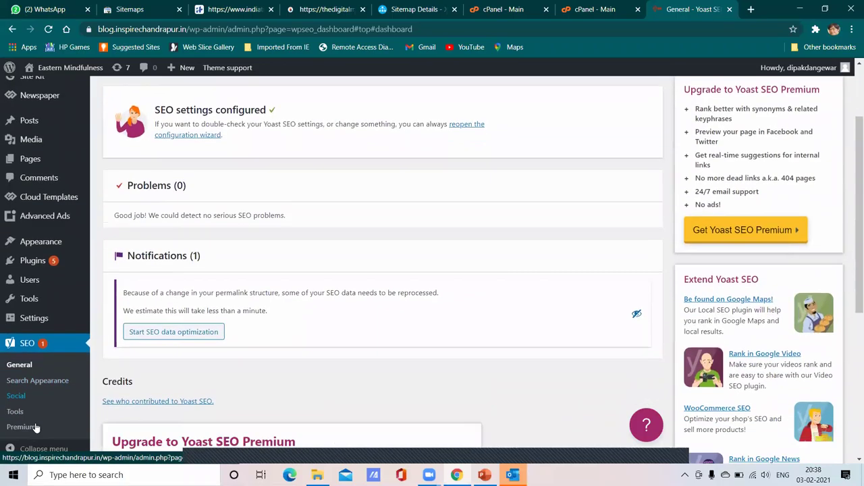
scroll(37, 427, down, 1)
scroll(276, 310, up, 3)
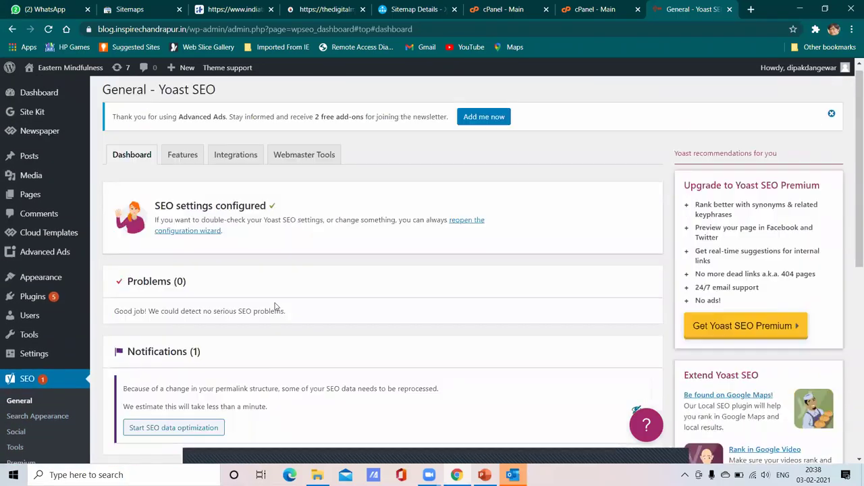
click(236, 163)
scroll(367, 227, down, 4)
scroll(367, 228, up, 4)
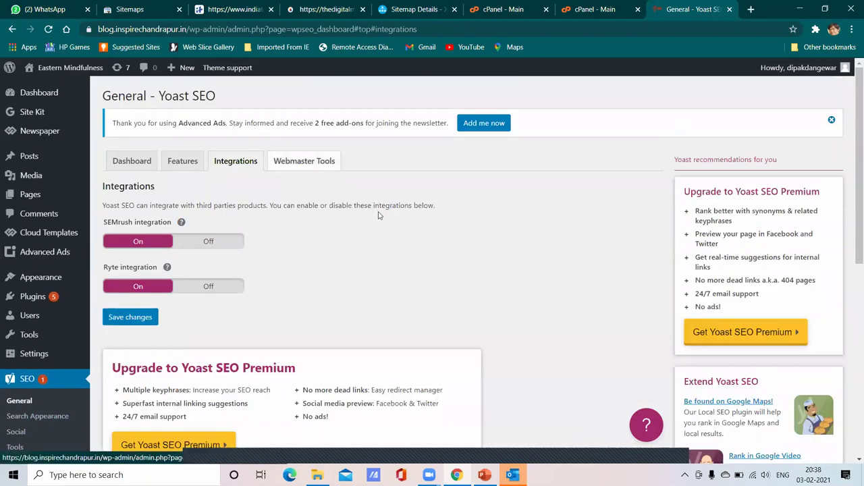
scroll(369, 224, down, 4)
scroll(366, 226, up, 2)
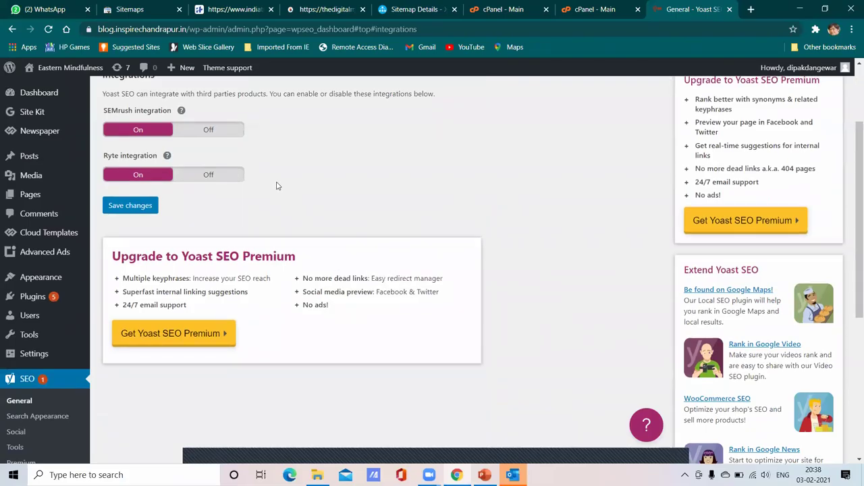
scroll(276, 186, up, 2)
Examine Yoast SEO's Features list and the Webmaster Tools verification fields, and return to the Features list.
click(194, 165)
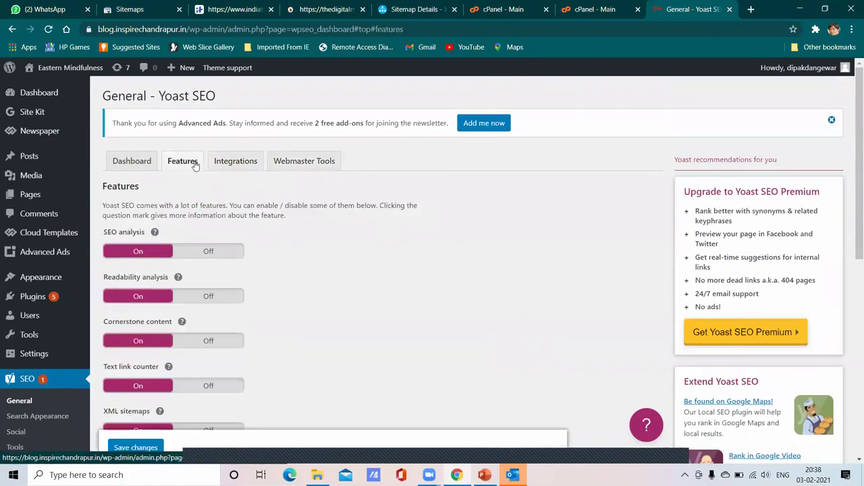
scroll(289, 196, down, 4)
scroll(290, 197, up, 1)
scroll(291, 192, up, 5)
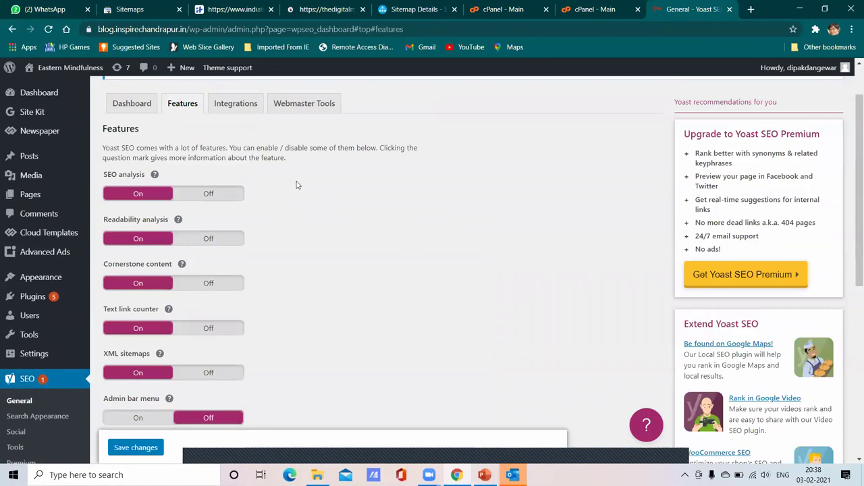
click(303, 164)
scroll(297, 203, down, 2)
scroll(277, 182, up, 2)
scroll(190, 219, down, 3)
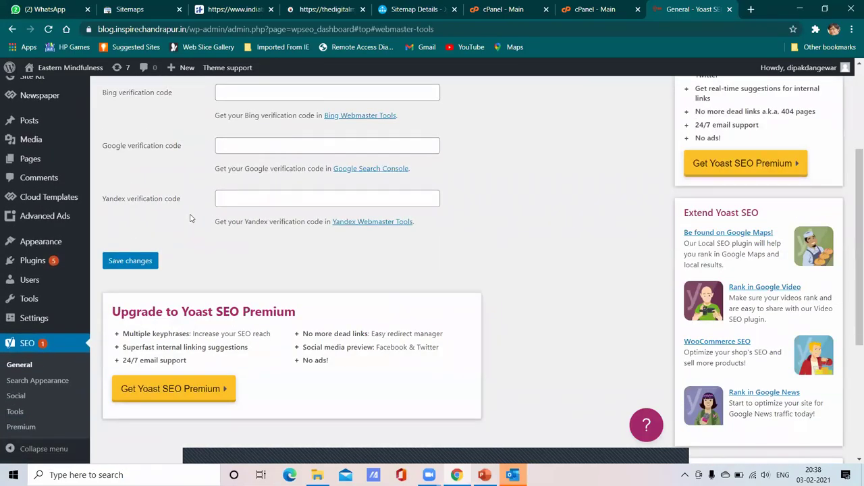
scroll(128, 202, up, 1)
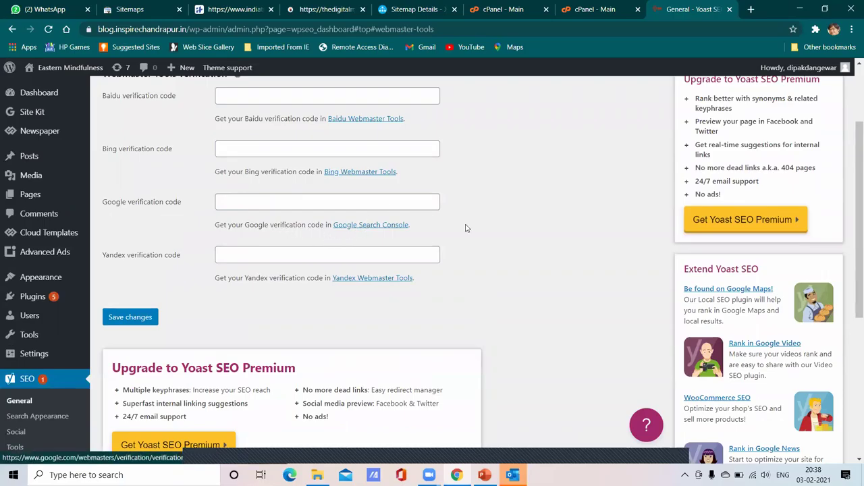
scroll(405, 210, up, 2)
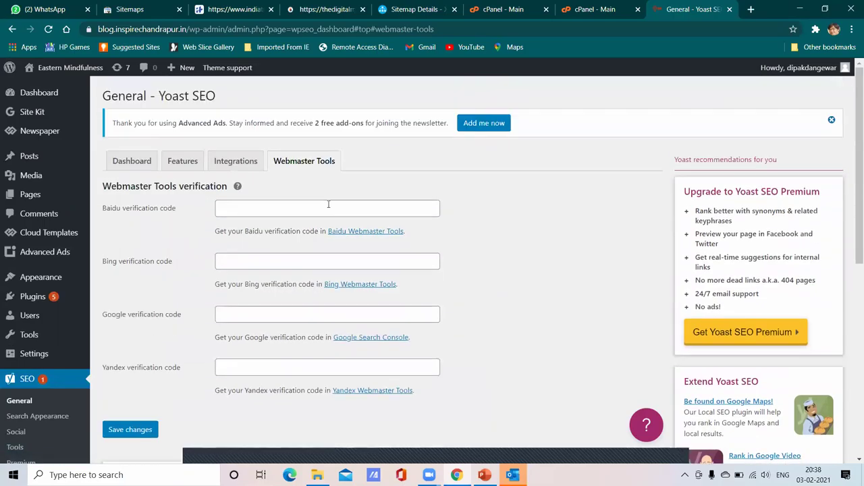
click(181, 162)
scroll(225, 241, down, 3)
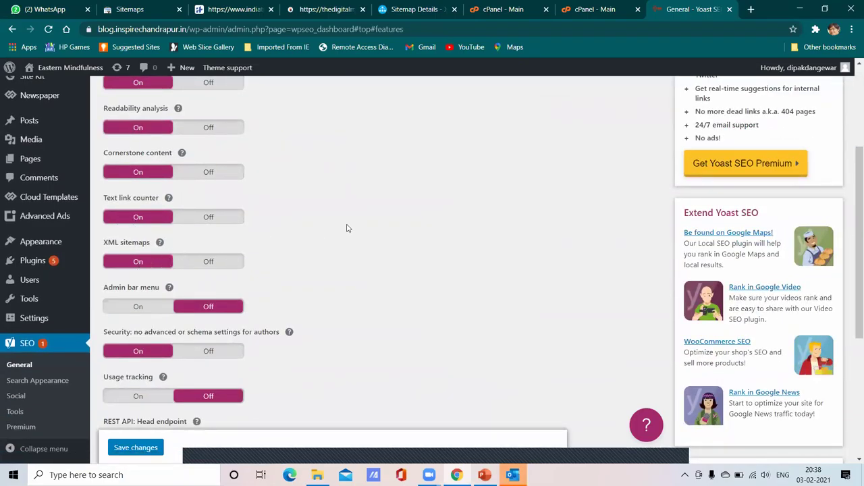
scroll(398, 221, up, 1)
scroll(398, 221, up, 2)
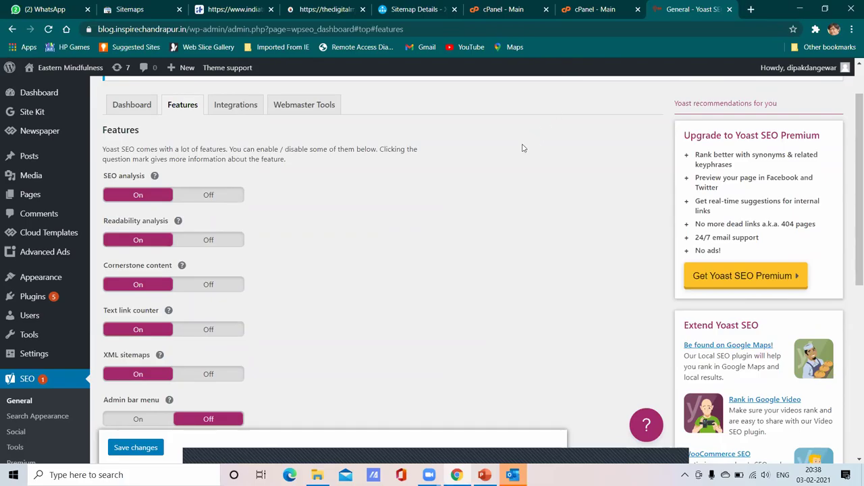
scroll(523, 147, up, 1)
Look over the open cPanel pages, the thedigitalmonkey.in sitemap.xml and the XML-Sitemaps.com sitemap details.
click(587, 9)
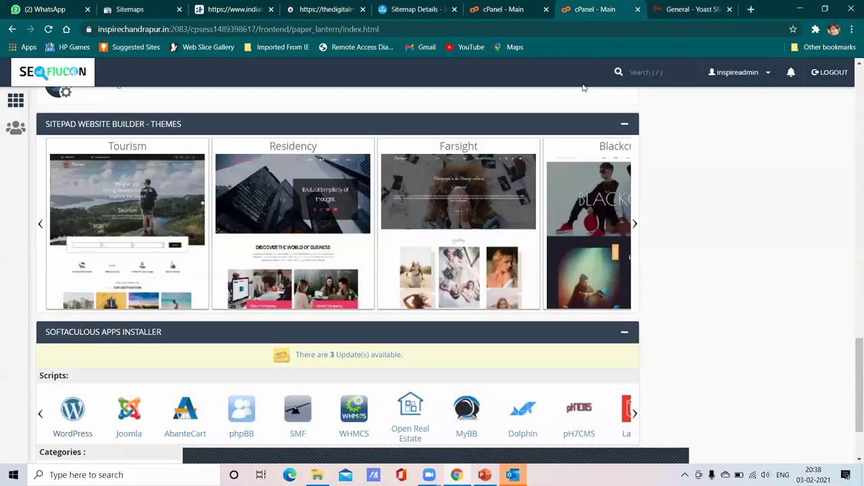
click(503, 10)
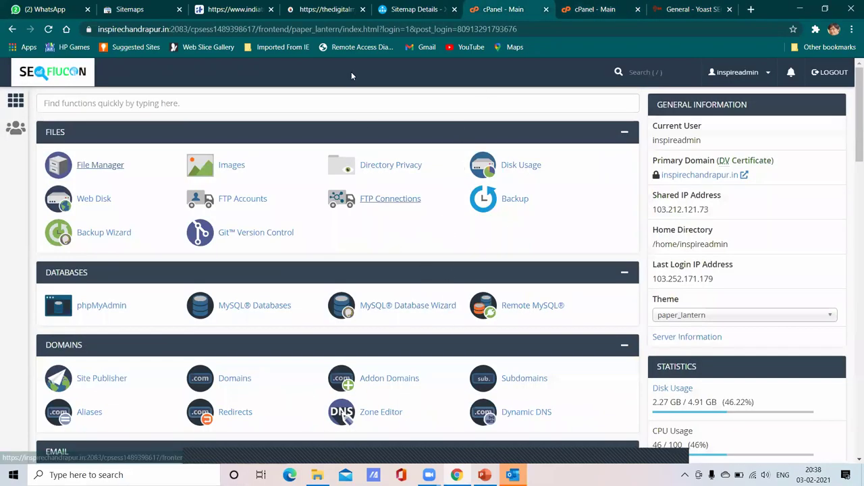
click(323, 9)
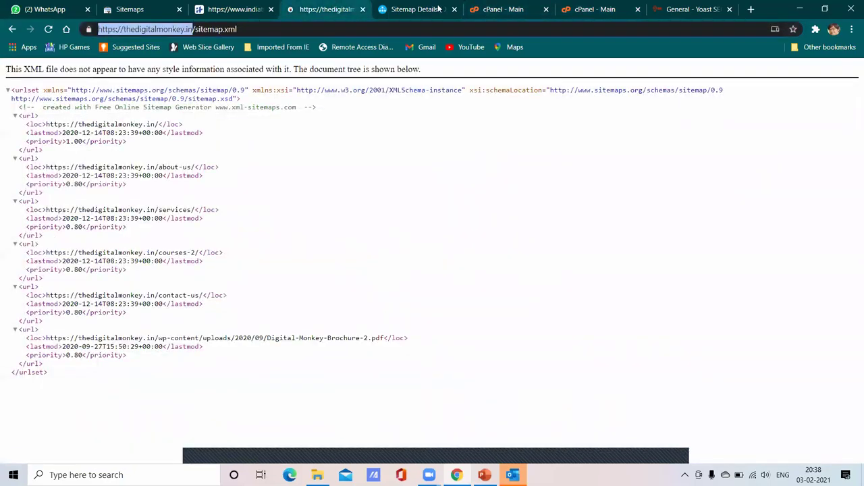
click(272, 32)
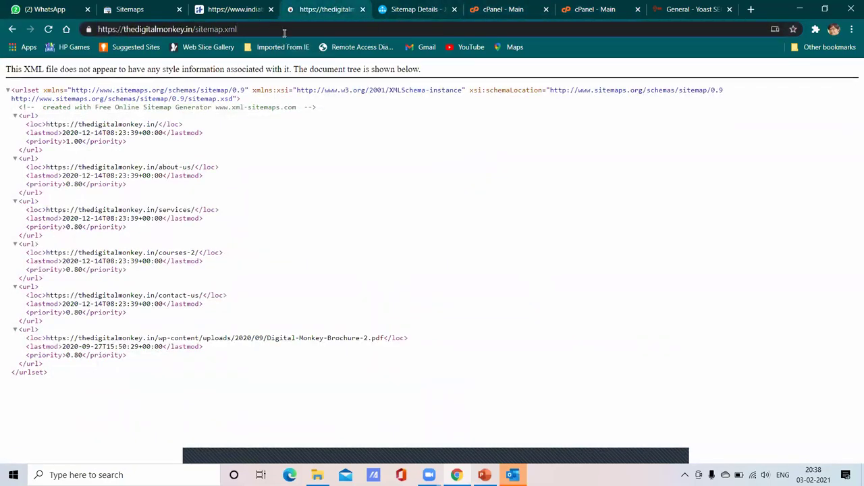
click(401, 6)
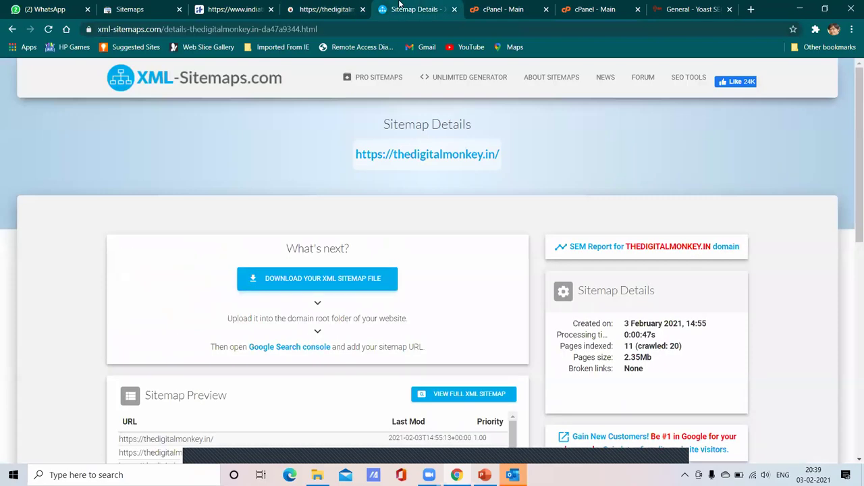
click(481, 11)
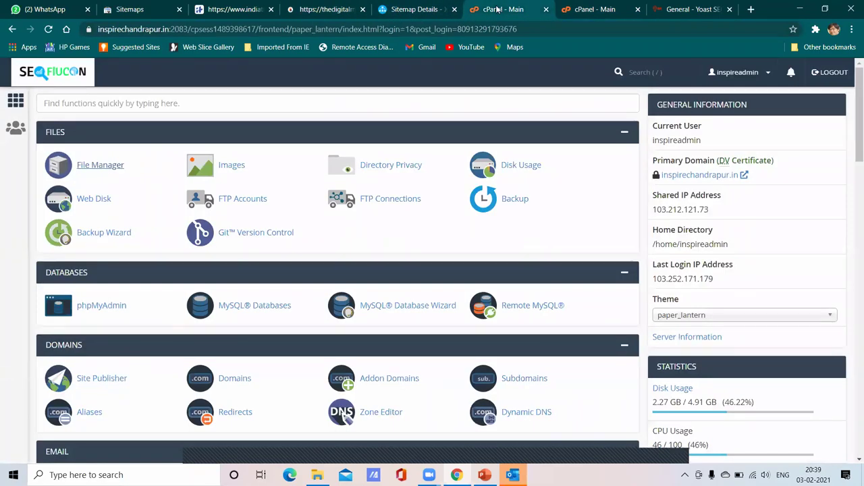
Load the indiatimes.com HTML sitemap by changing its sitemap.xml address to sitemap.html, and close the SEO toolbar on the page.
click(232, 6)
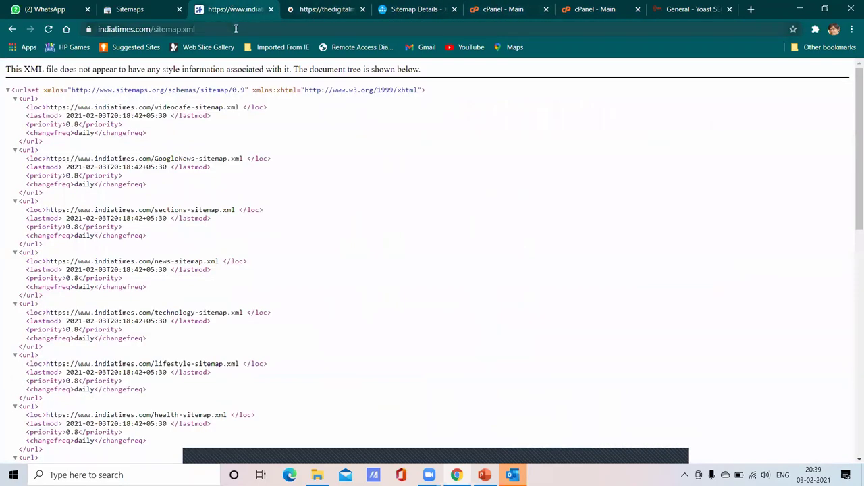
click(235, 29)
double_click(236, 30)
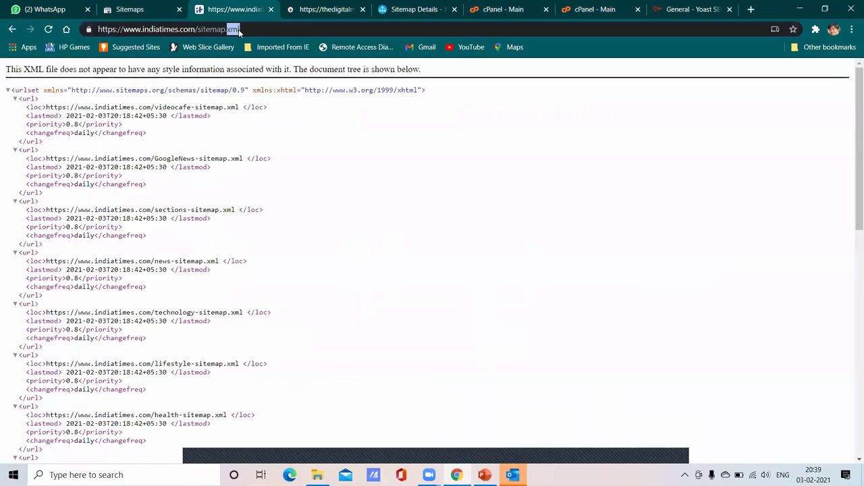
key(BackSpace)
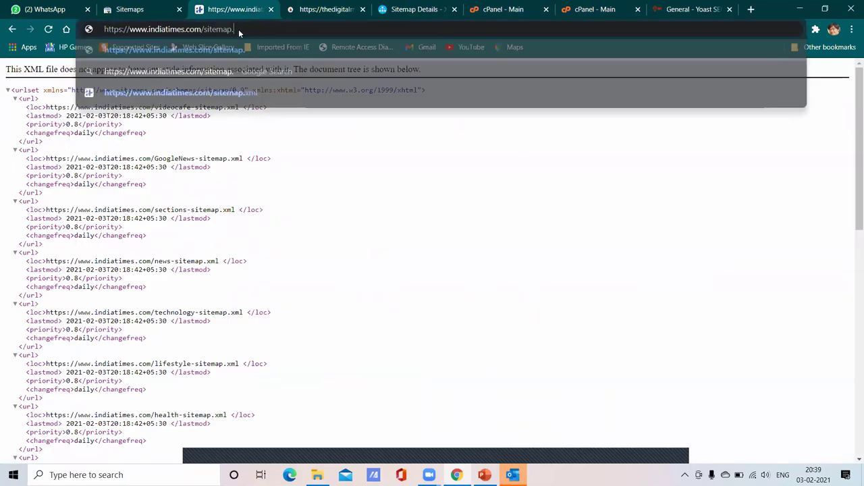
text(html)
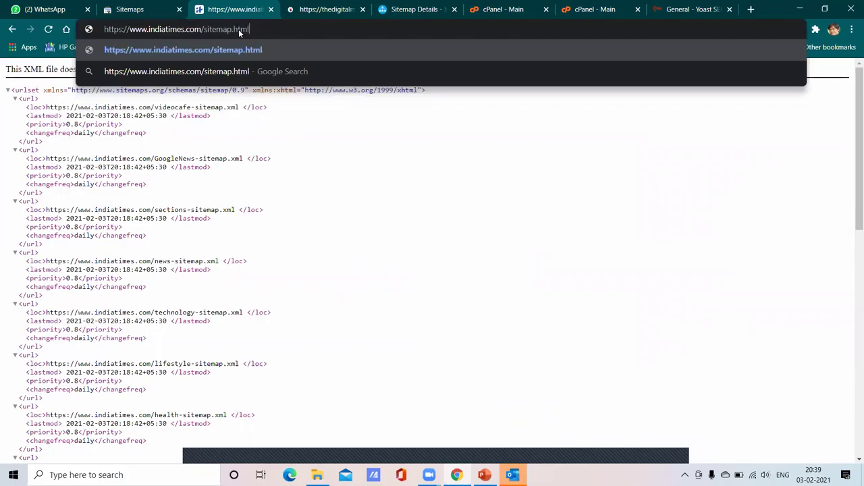
key(Return)
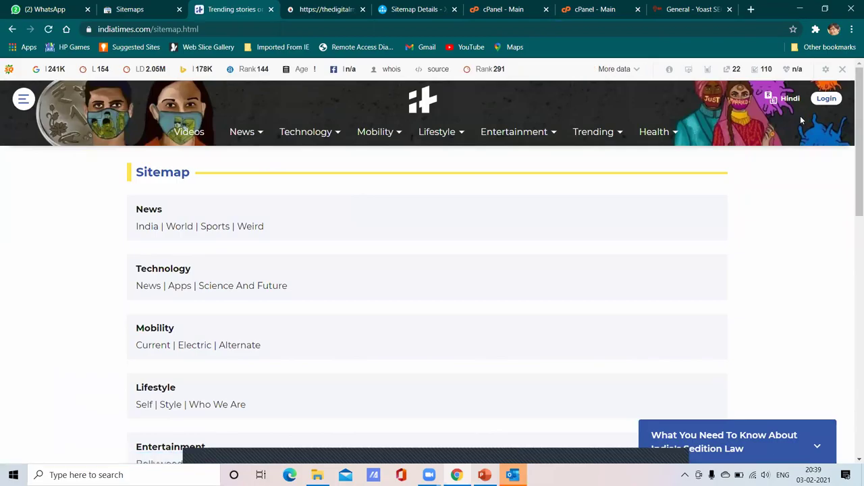
click(842, 69)
click(675, 114)
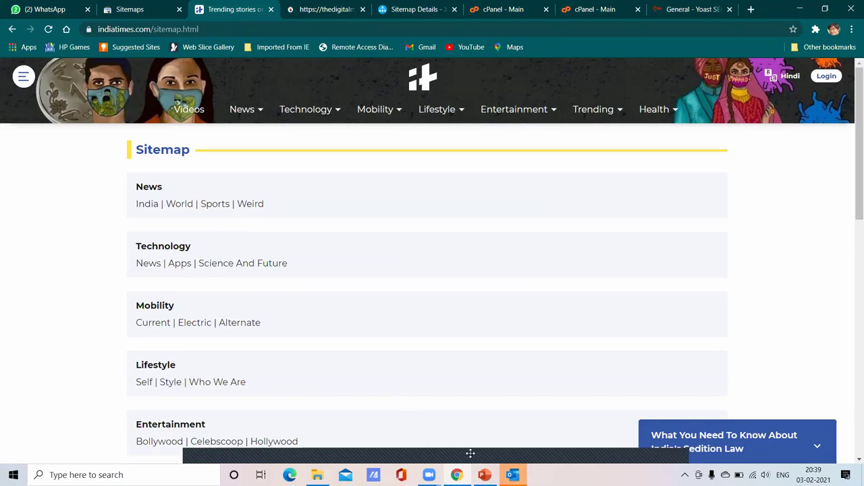
Switch to PowerPoint to view the XML Sitemap structure slide, and return to the indiatimes.com HTML sitemap in Chrome.
mouse_move(485, 475)
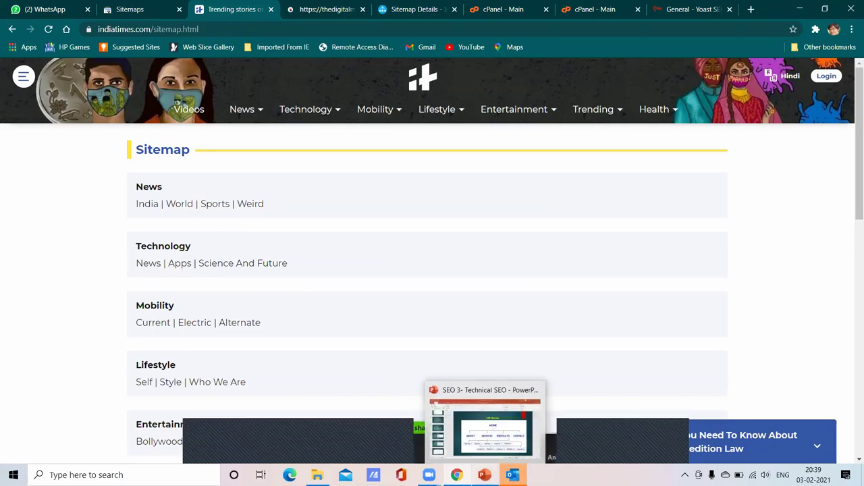
click(478, 451)
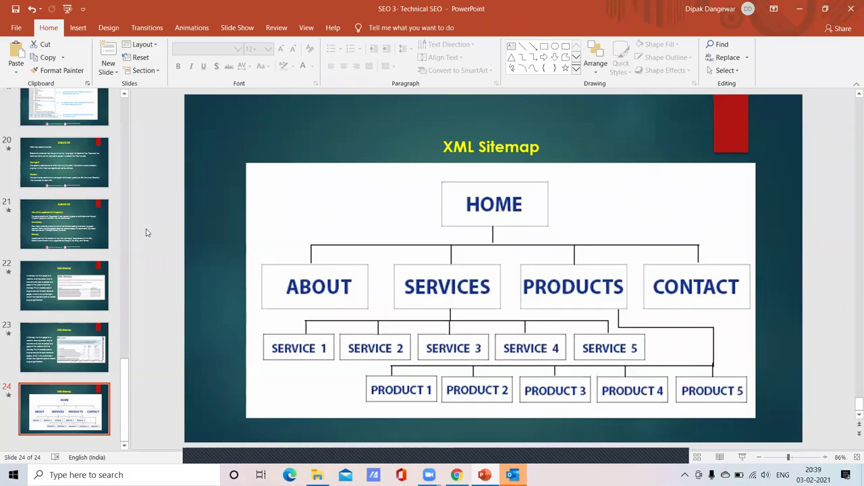
key(alt+Tab)
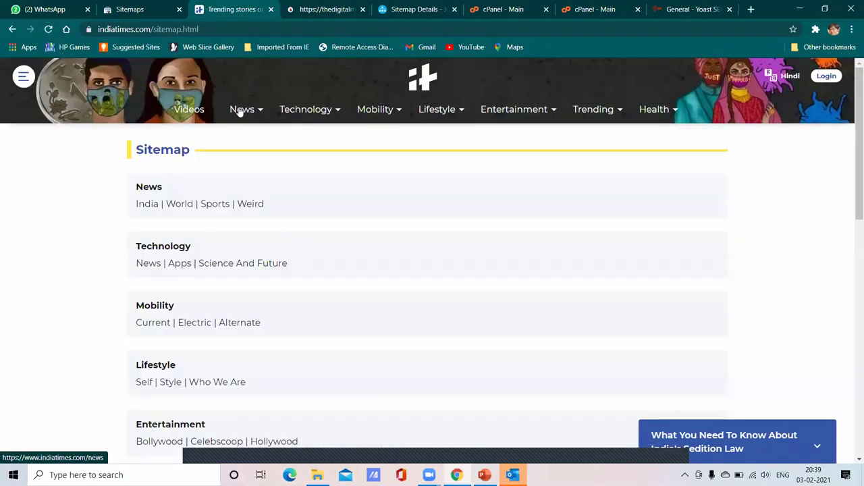
Examine the indiatimes.com HTML sitemap page from its header category menus down to the Sitemap link in the footer.
mouse_move(230, 116)
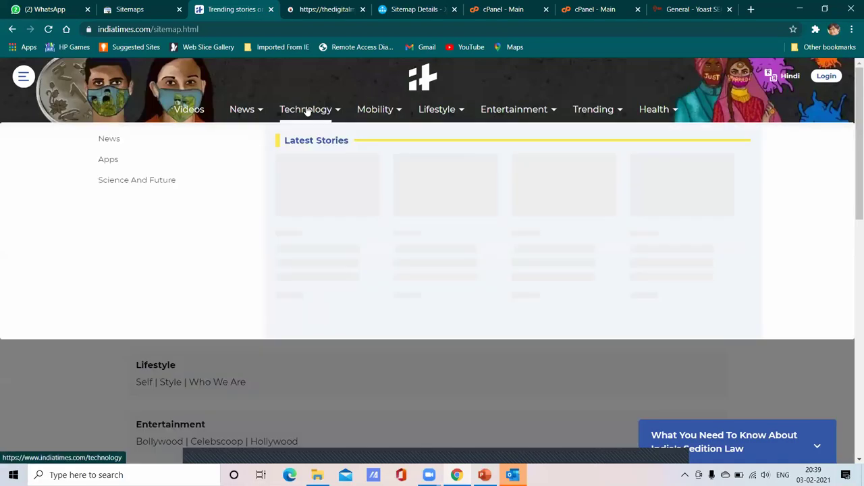
mouse_move(377, 115)
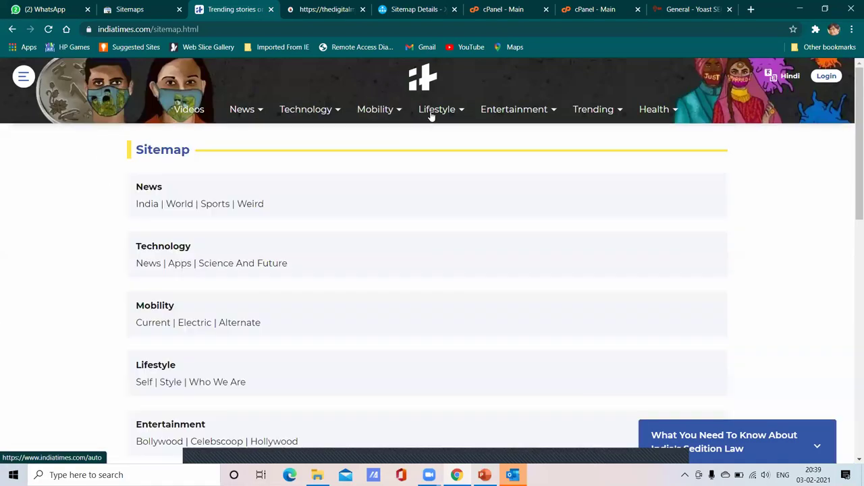
mouse_move(642, 120)
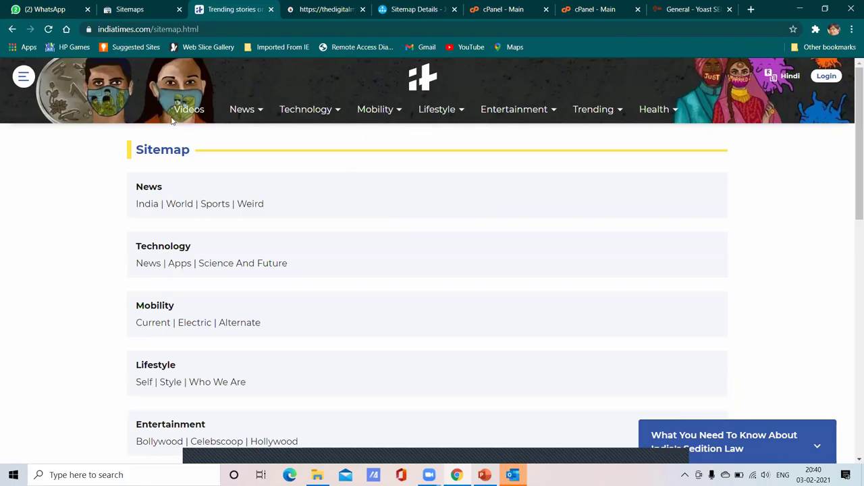
mouse_move(514, 120)
scroll(294, 184, down, 7)
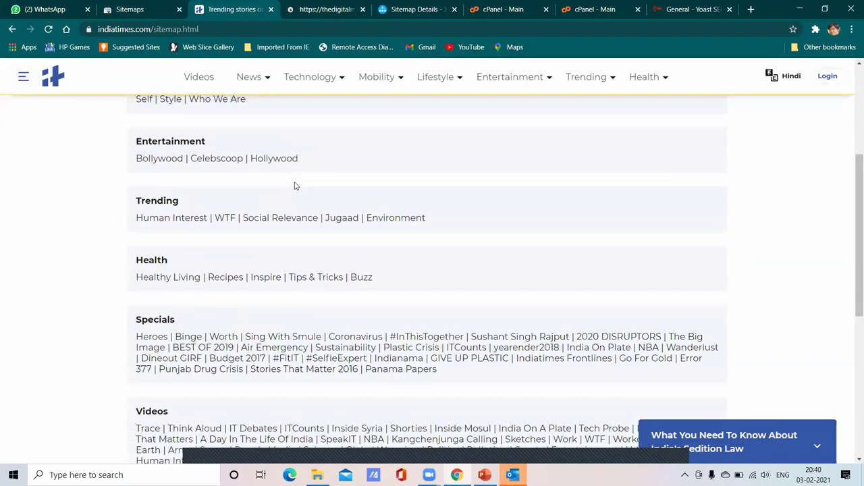
scroll(295, 187, down, 2)
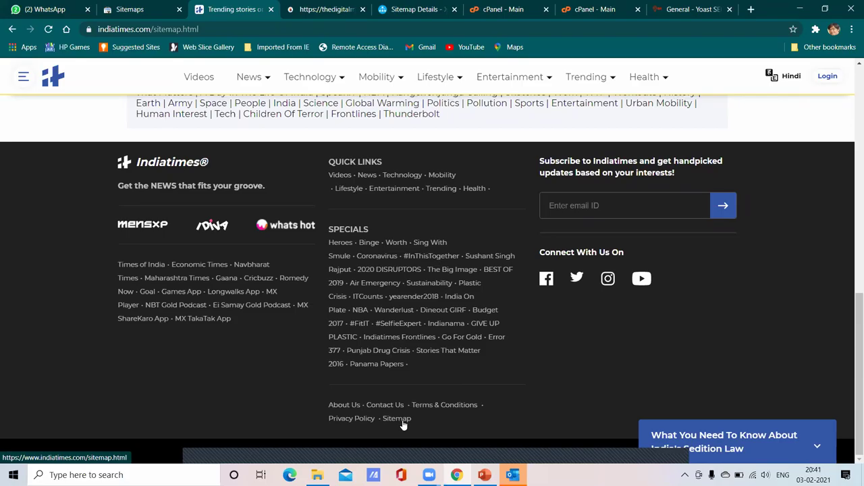
scroll(312, 266, up, 15)
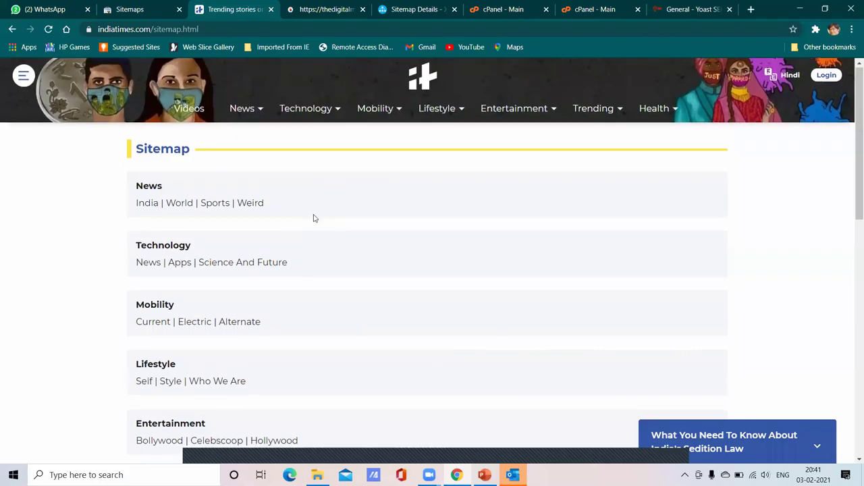
Review the category sections listed in the indiatimes.com HTML sitemap, from News through Specials and Videos.
scroll(315, 214, down, 3)
scroll(213, 157, up, 2)
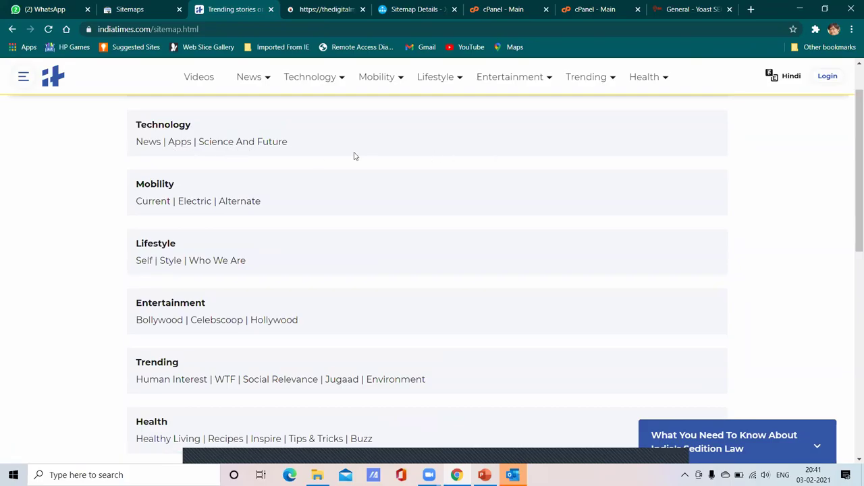
scroll(304, 158, down, 3)
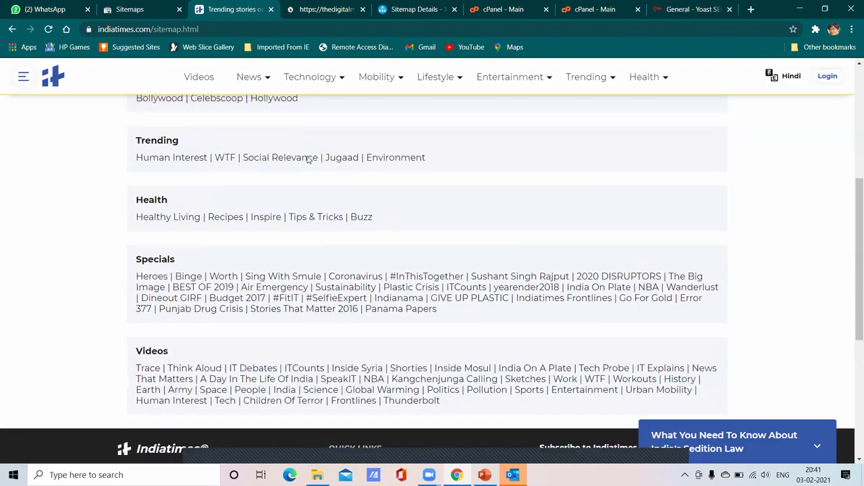
scroll(304, 158, up, 5)
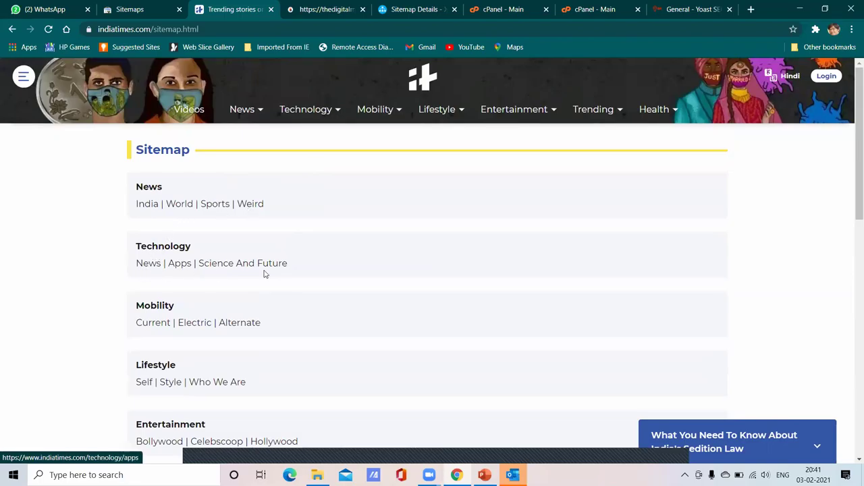
scroll(140, 289, down, 2)
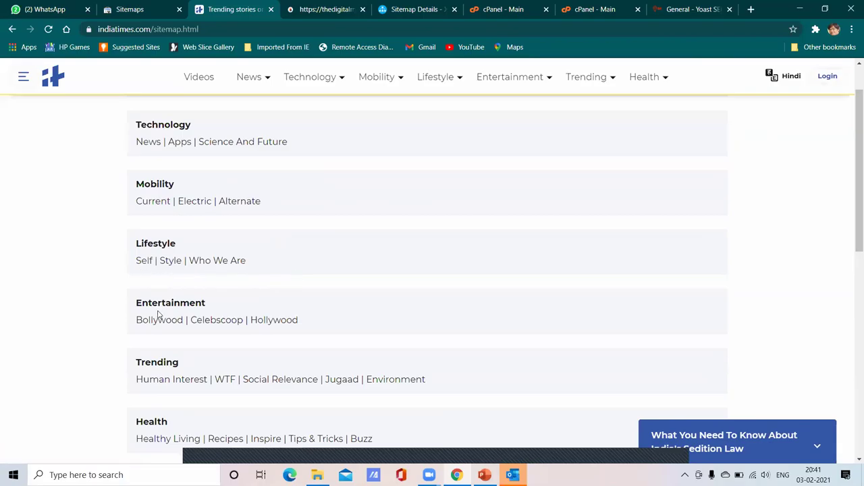
scroll(224, 306, down, 3)
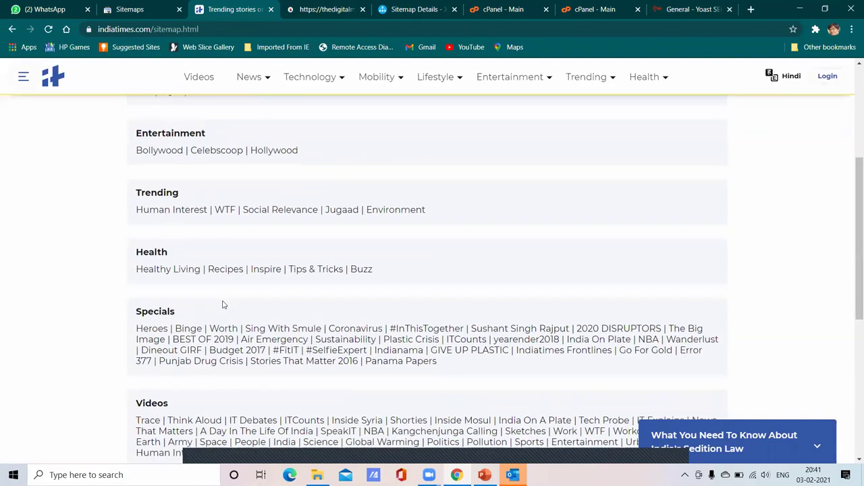
scroll(224, 305, up, 1)
scroll(220, 304, up, 3)
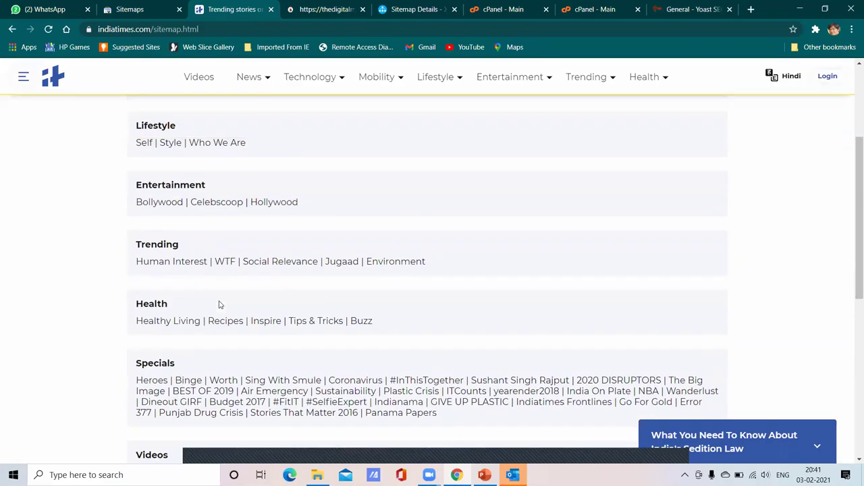
scroll(304, 239, up, 2)
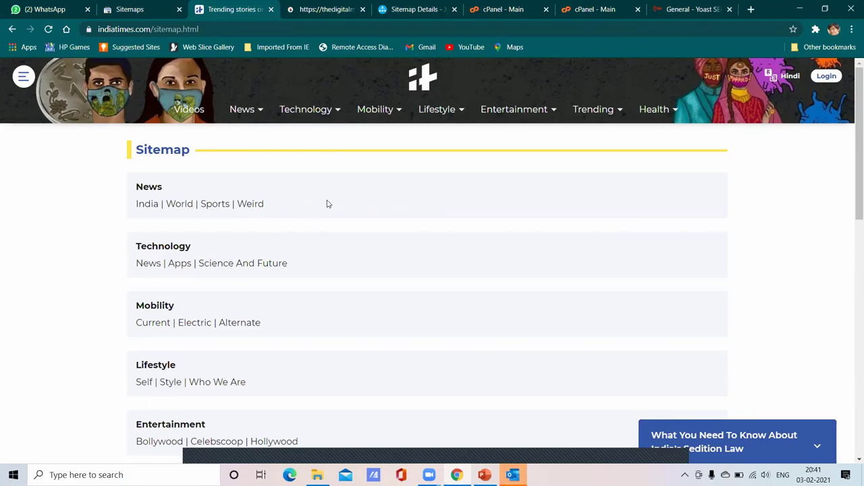
scroll(492, 235, down, 1)
scroll(490, 235, down, 3)
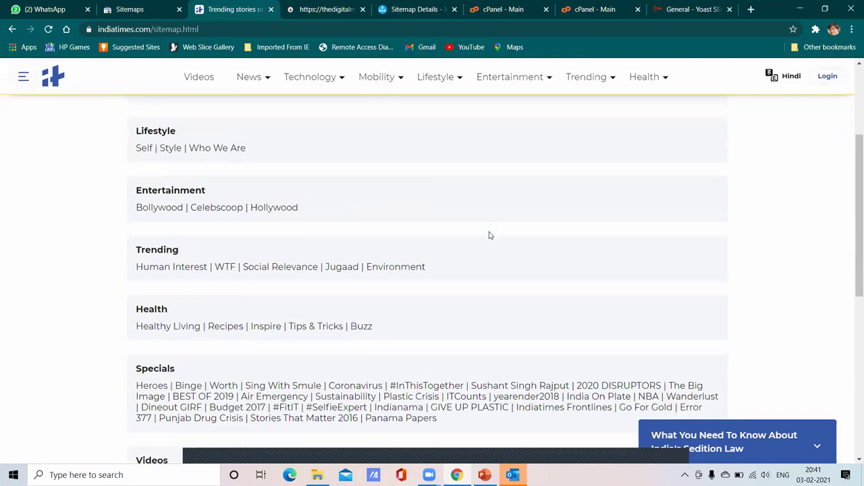
scroll(489, 233, up, 4)
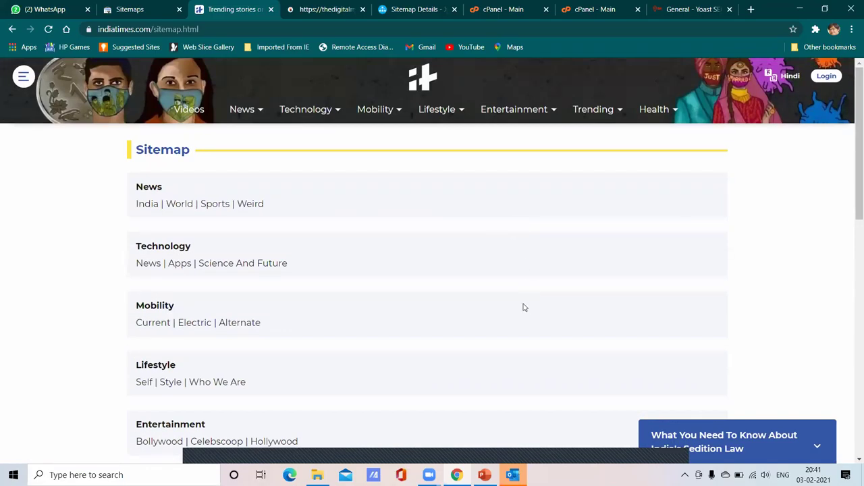
mouse_move(485, 475)
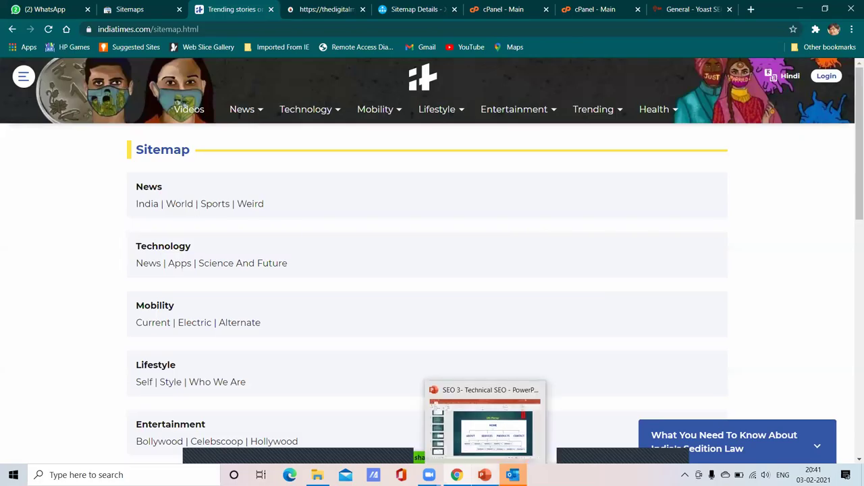
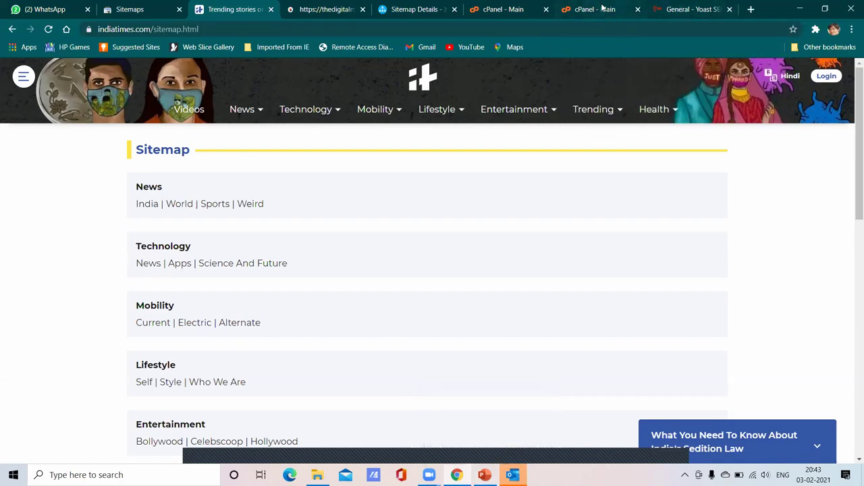
Check the Yoast SEO features page, and open the Removals report for thedigitalmonkey.in in Search Console.
click(685, 6)
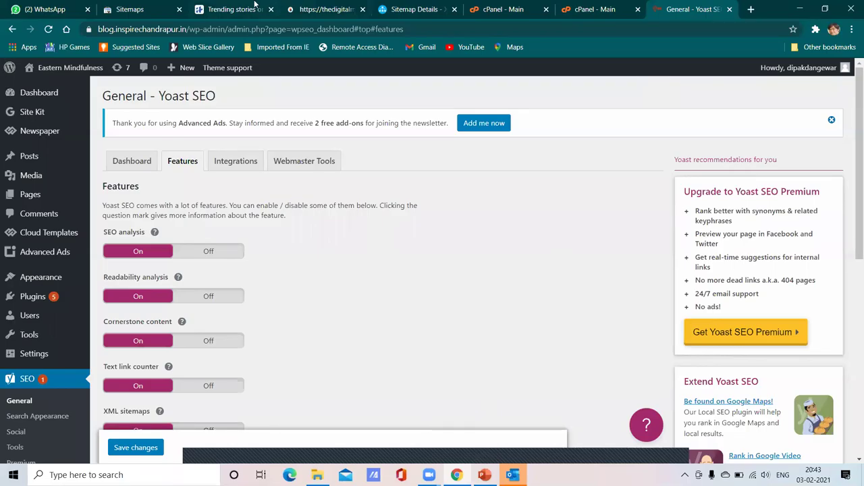
click(155, 6)
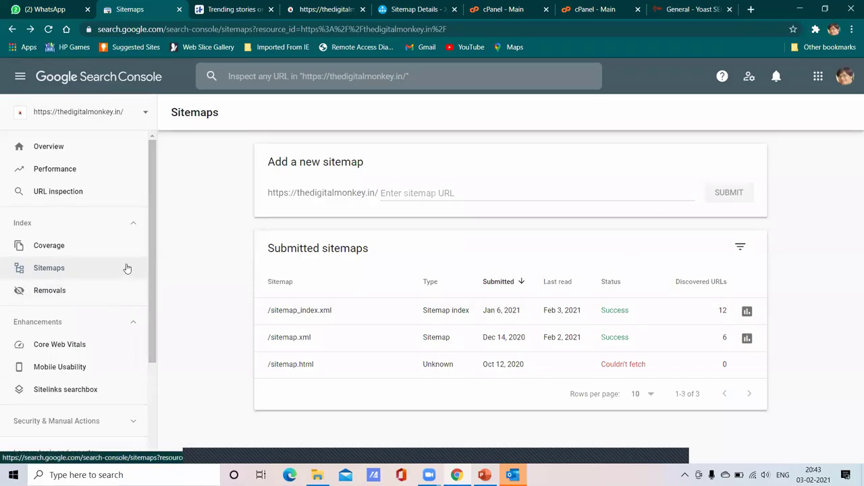
scroll(128, 270, down, 3)
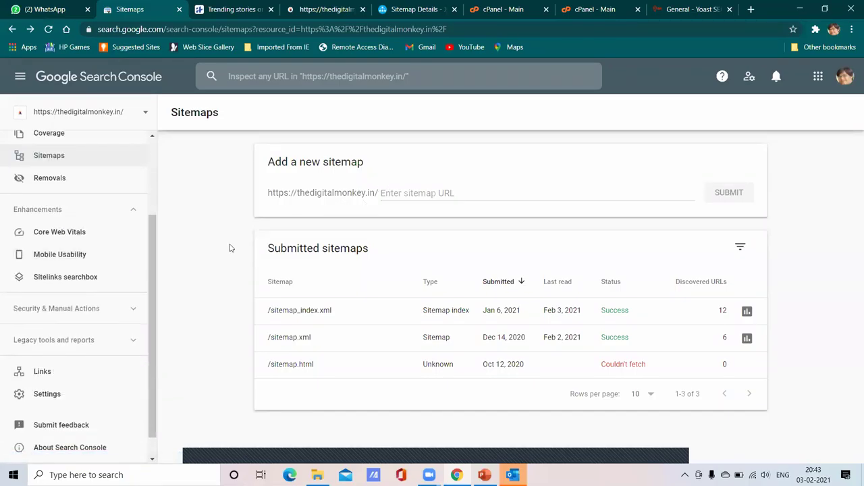
click(70, 181)
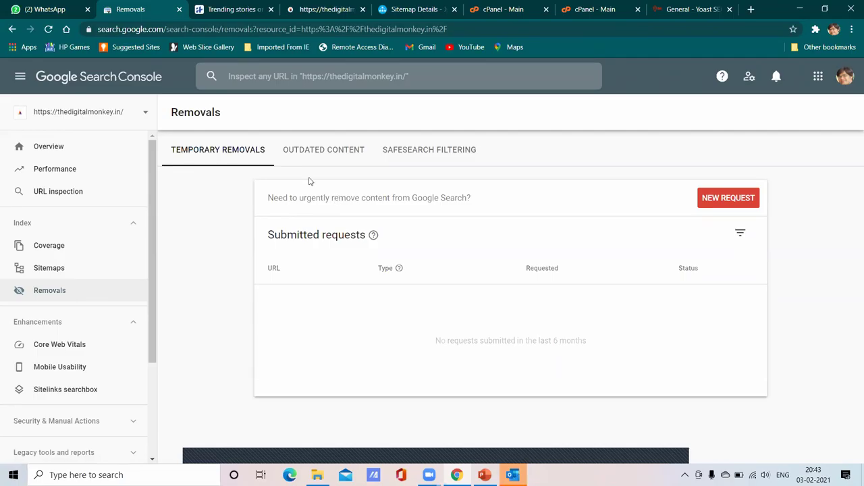
Open a new temporary URL removal request and highlight "about six months" in its description.
click(247, 154)
click(714, 204)
click(319, 265)
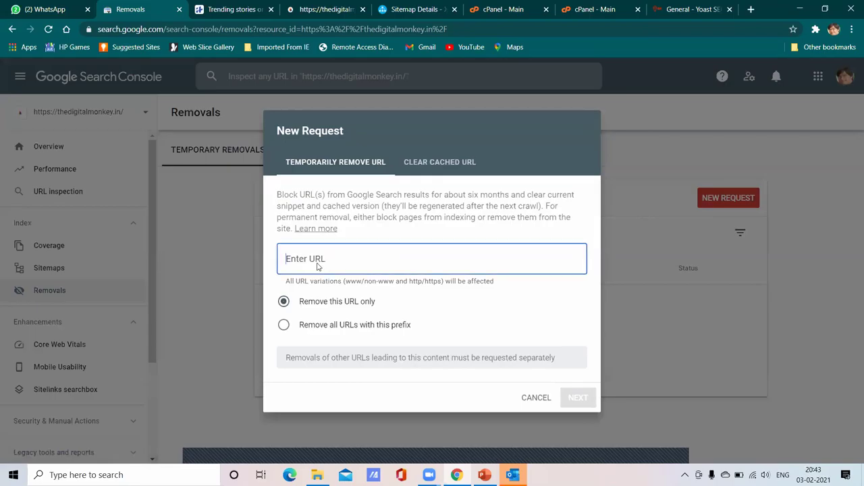
right_click(318, 265)
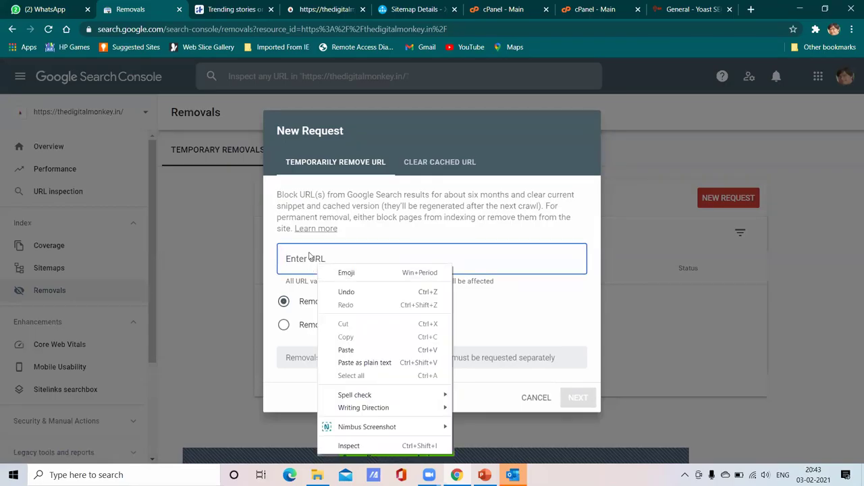
click(449, 194)
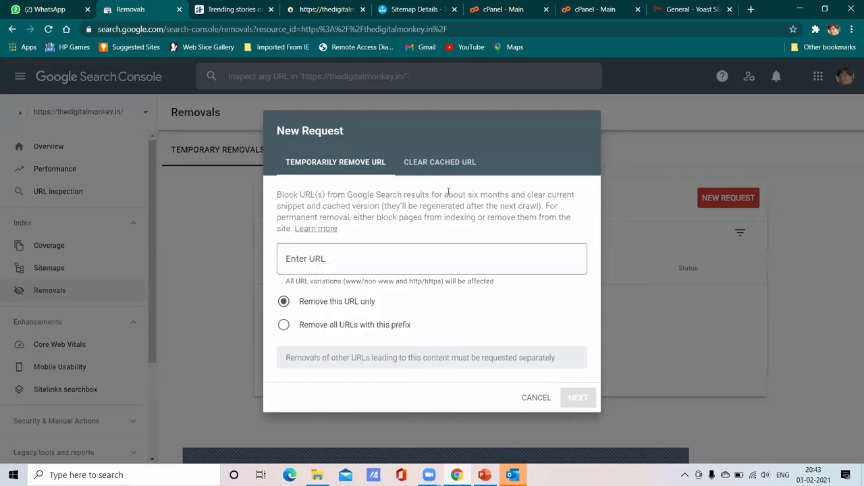
drag(448, 195, 511, 195)
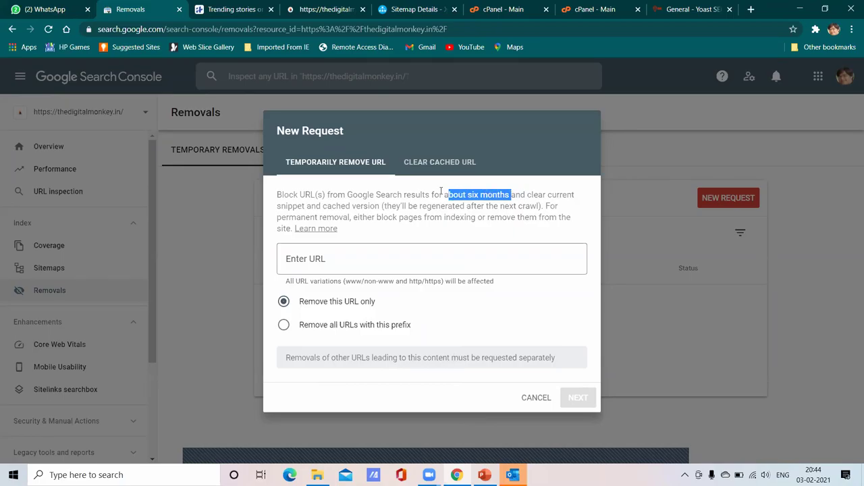
drag(445, 195, 511, 195)
click(511, 196)
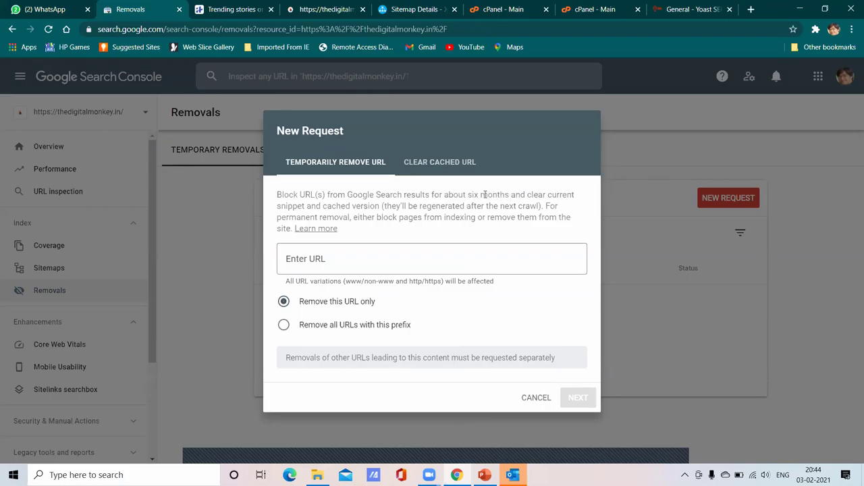
Compare the Clear Cached URL option with Temporarily Remove URL, and cancel the new removal request.
click(425, 164)
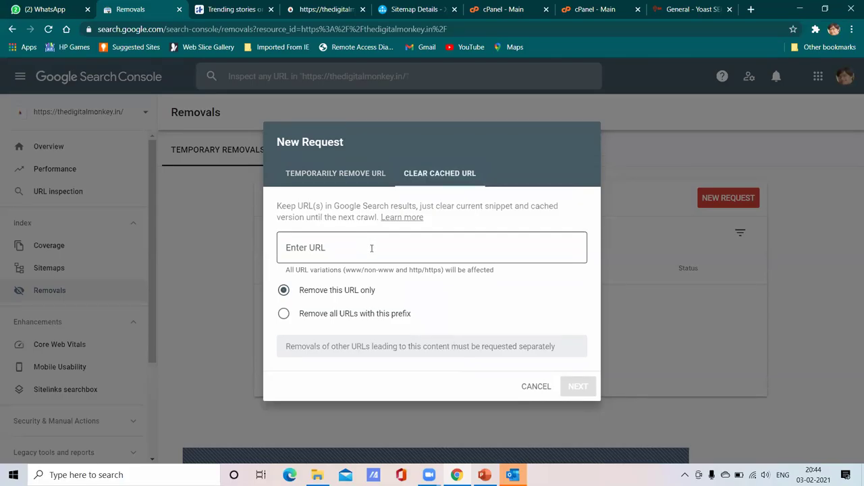
click(356, 175)
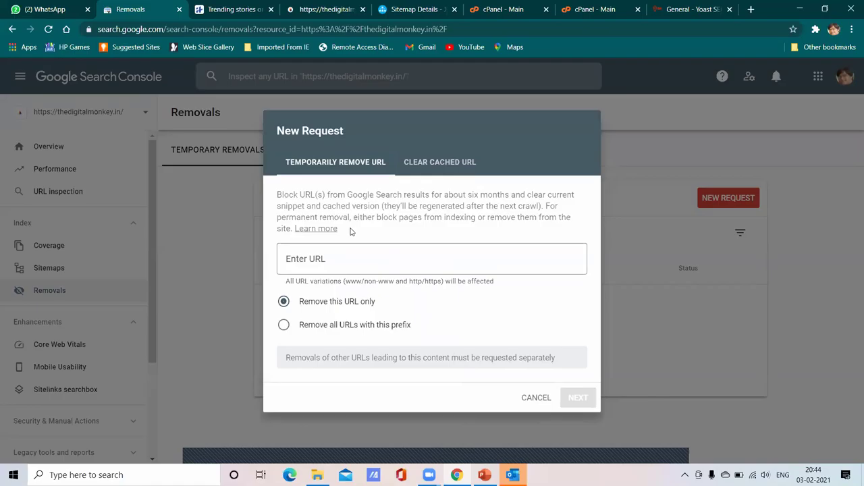
click(313, 256)
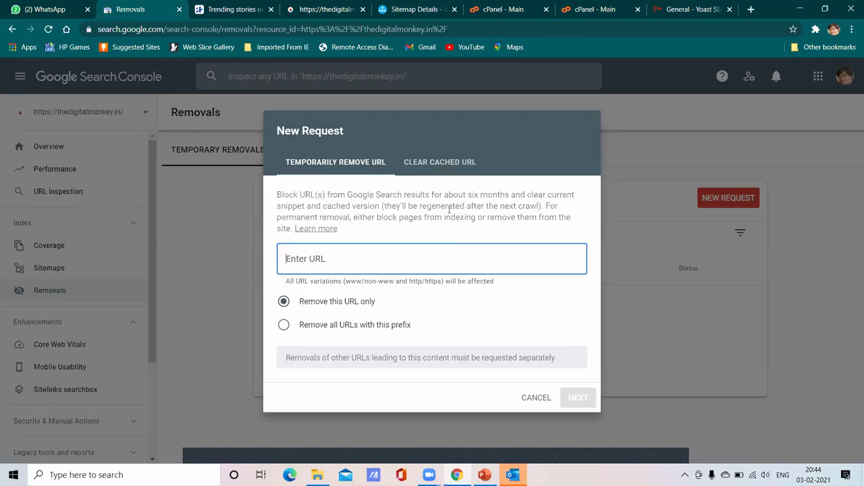
click(530, 398)
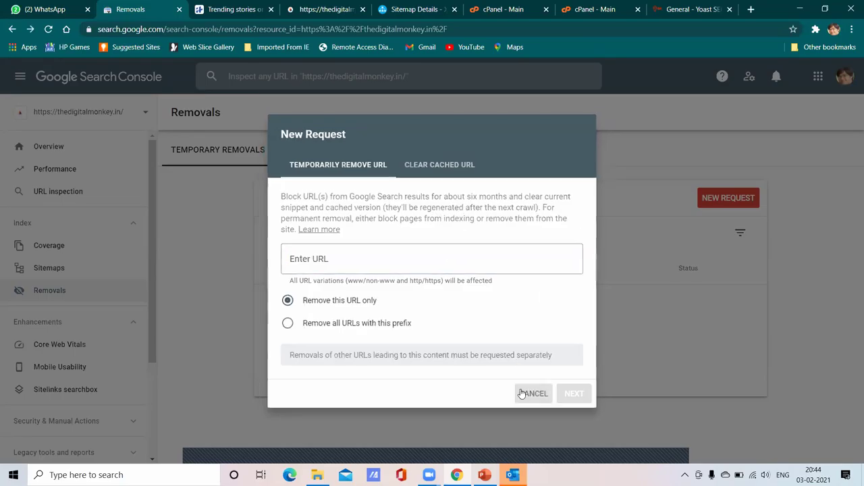
Look over the Outdated Content and SafeSearch Filtering removal requests, and return to Temporary Removals.
click(322, 155)
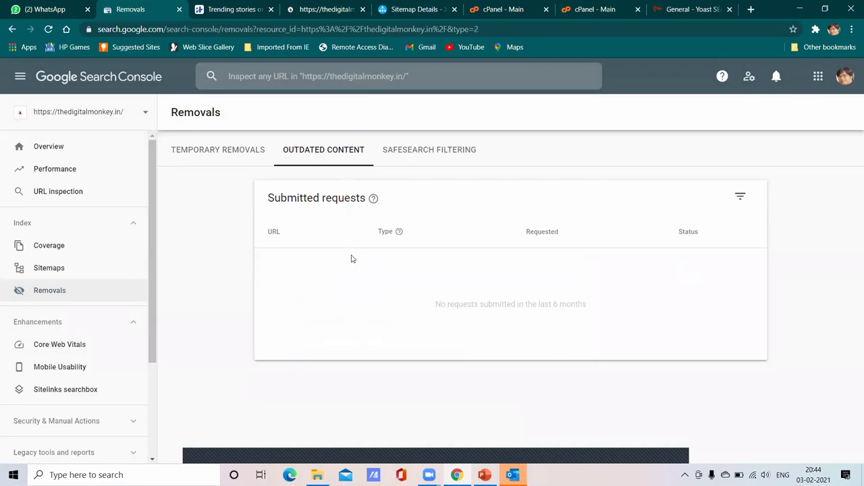
click(400, 153)
click(351, 161)
click(423, 156)
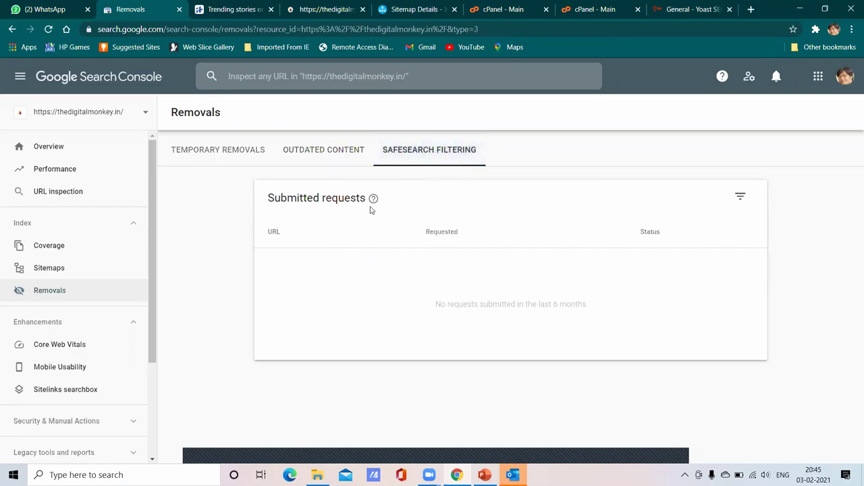
mouse_move(373, 200)
scroll(65, 324, down, 3)
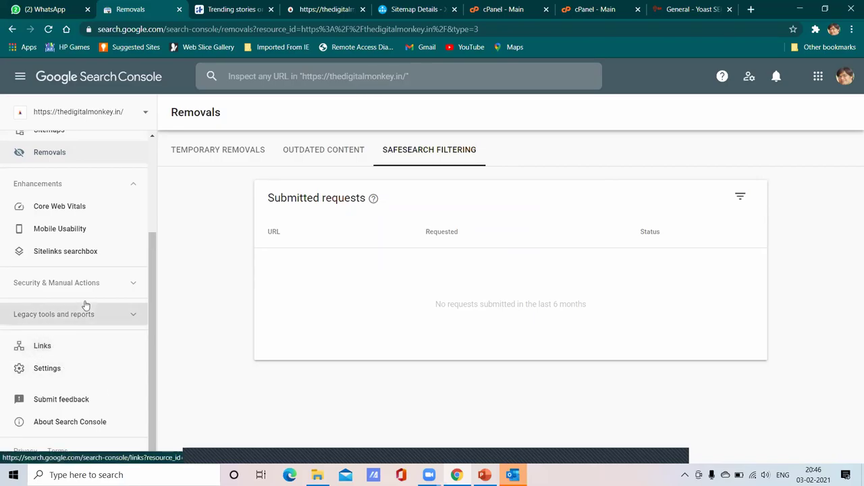
drag(152, 275, 152, 214)
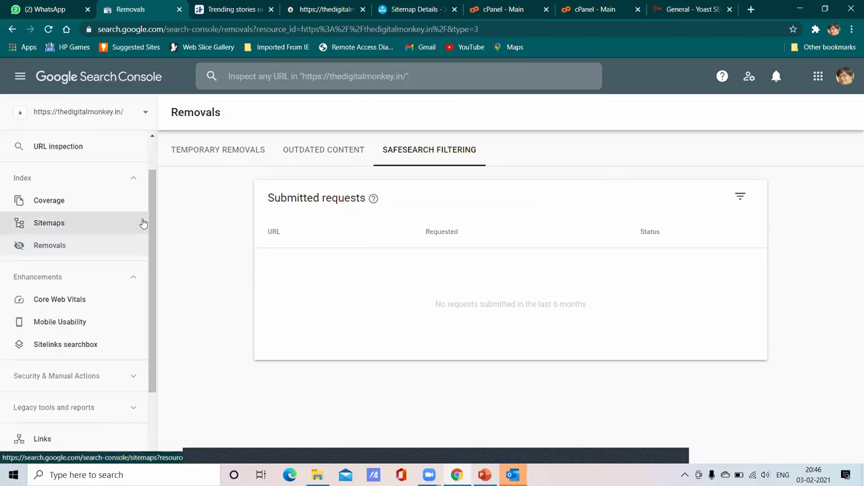
click(237, 155)
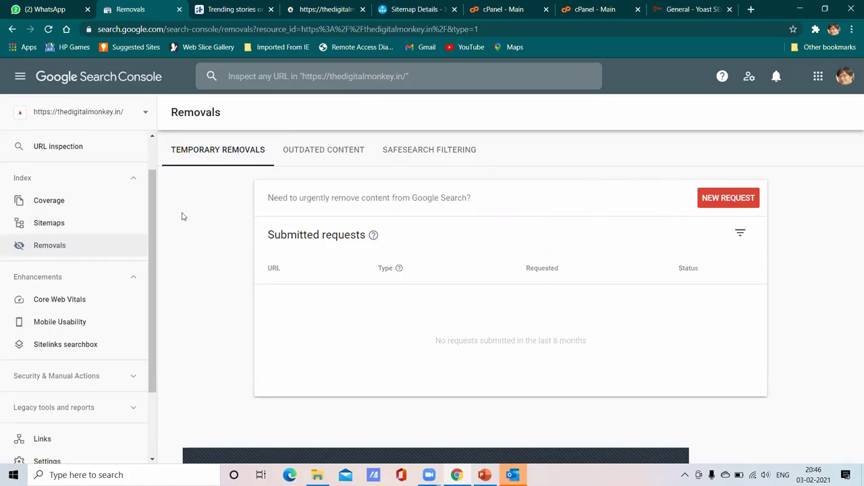
Open the Core Web Vitals report for thedigitalmonkey.in in Search Console.
drag(149, 186, 155, 274)
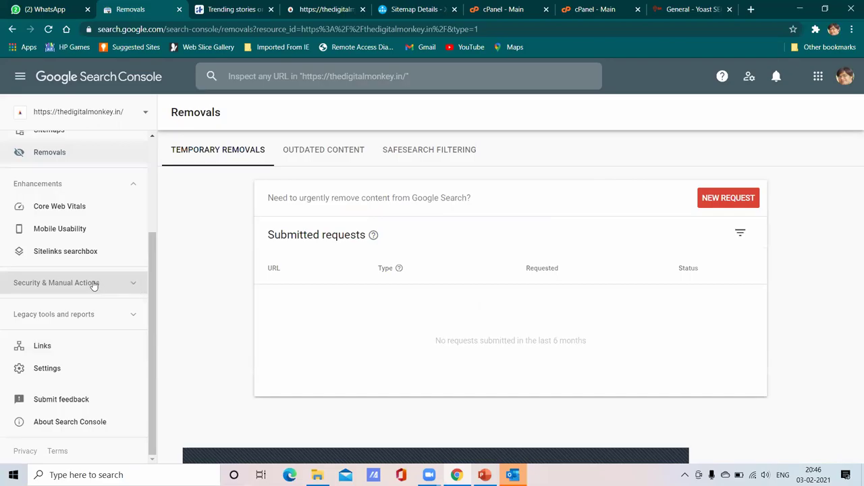
scroll(101, 233, up, 1)
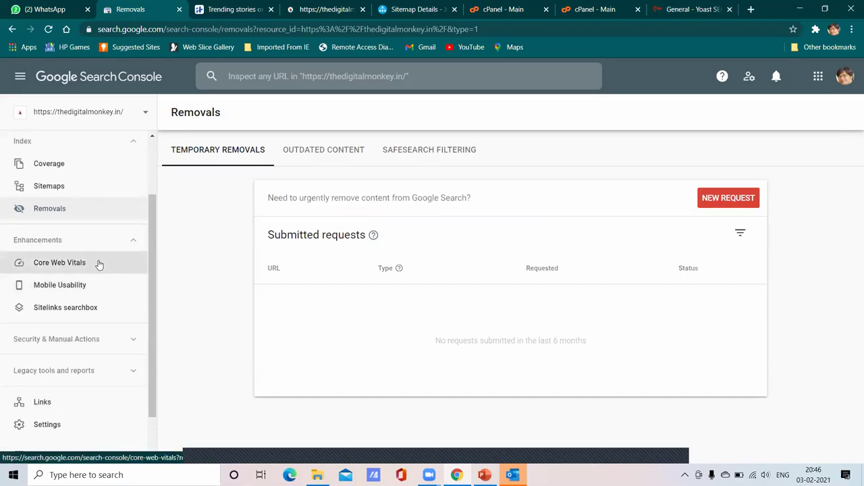
click(98, 263)
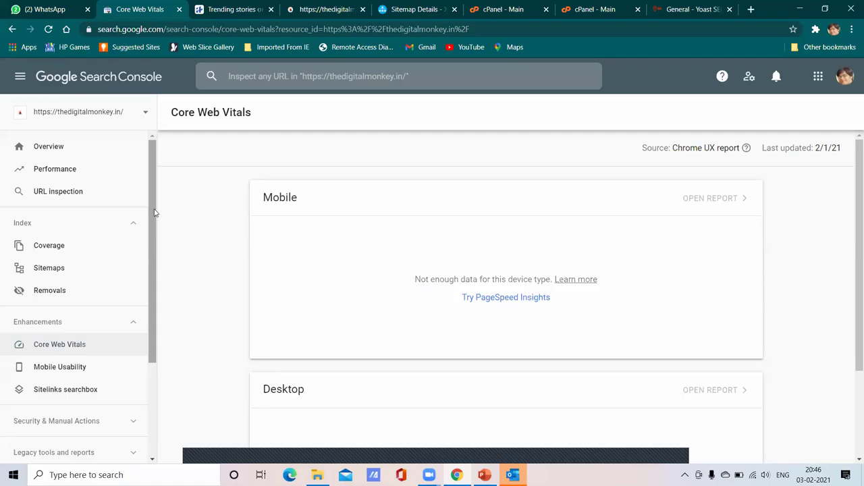
Close the second cPanel page and the Yoast SEO settings page, and check the pages still open.
click(592, 8)
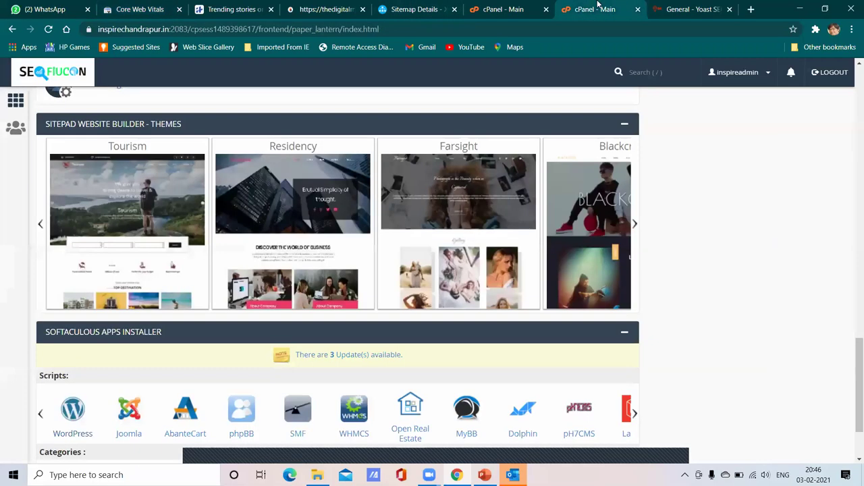
click(639, 10)
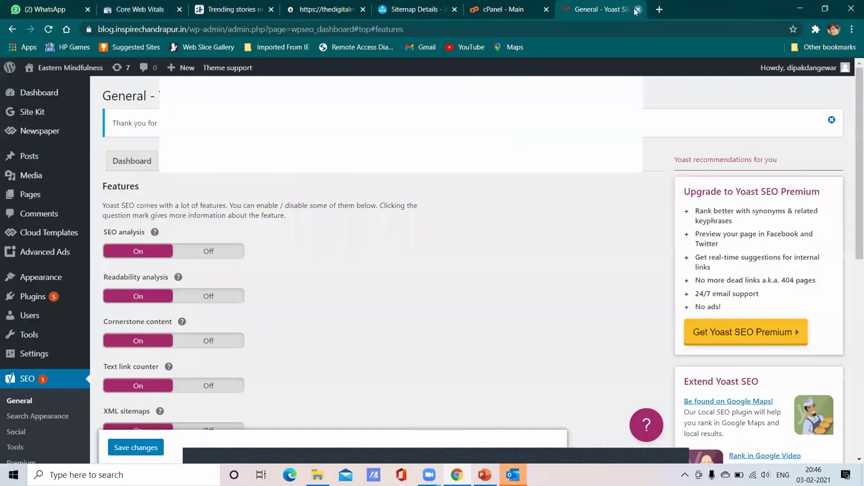
click(638, 10)
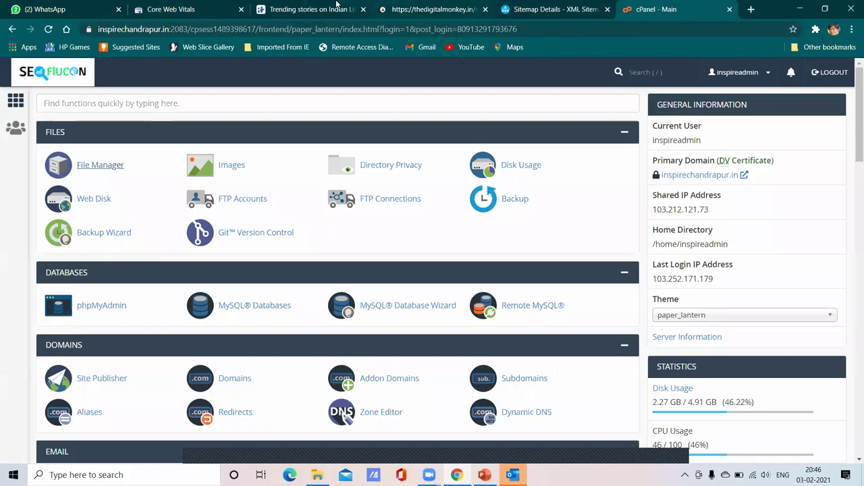
click(326, 7)
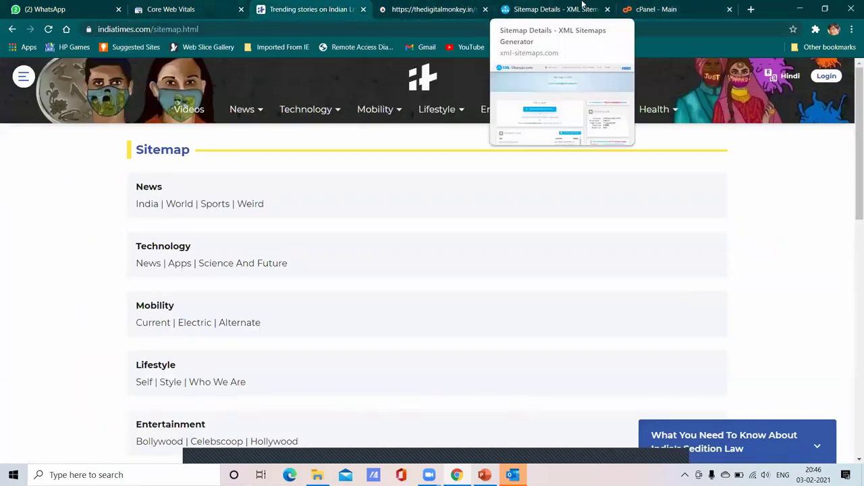
click(653, 8)
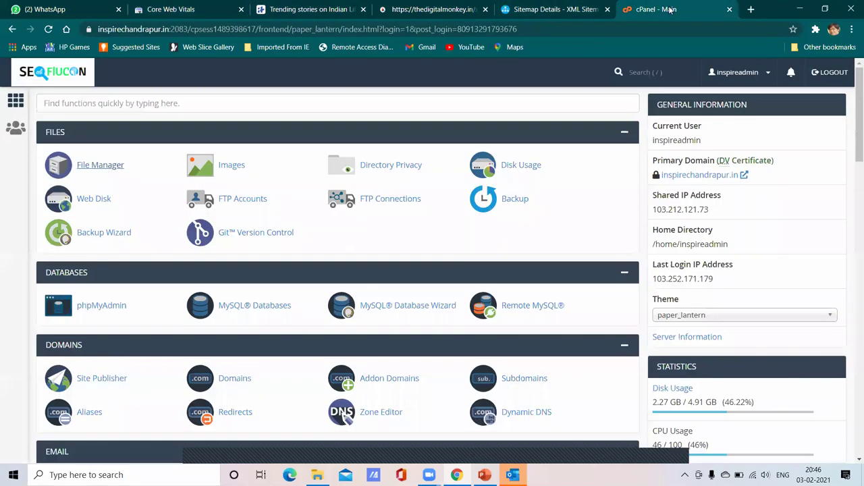
Search Google for "pagespeed insights" on a new page, glance back at Core Web Vitals, and open PageSpeed Insights.
click(751, 9)
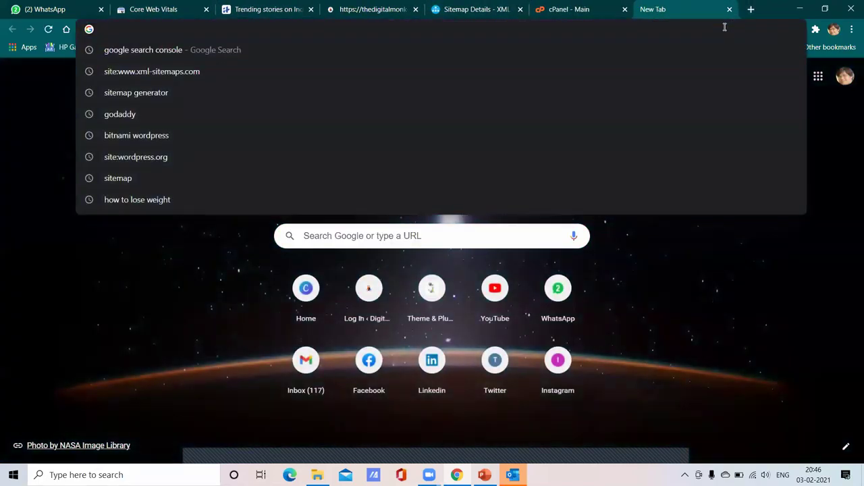
text(page)
key(Return)
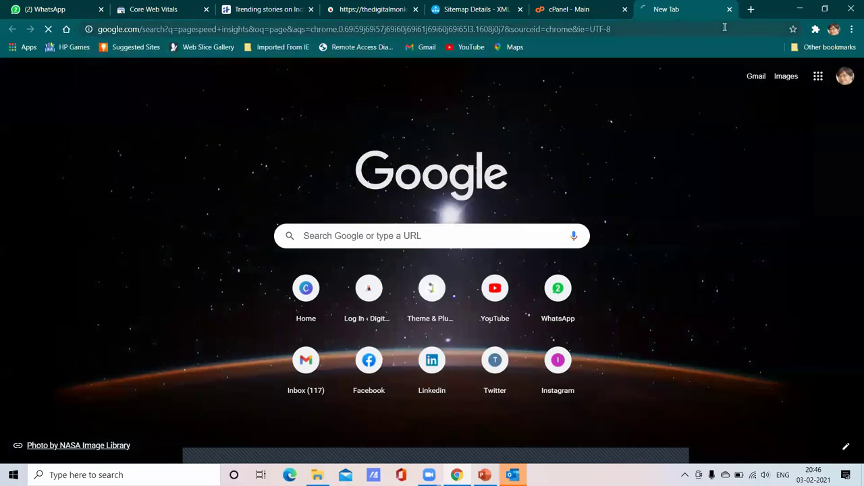
click(196, 9)
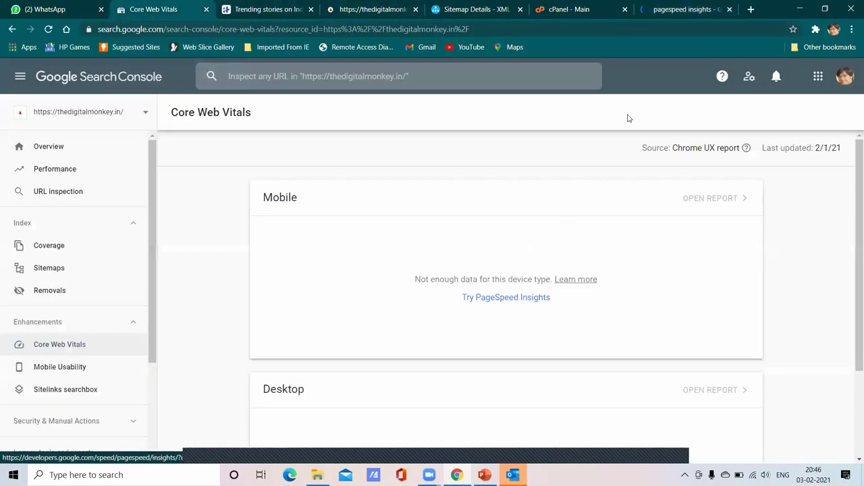
click(662, 9)
Enter brainopaedia.com as the address on another new page and copy it.
click(750, 10)
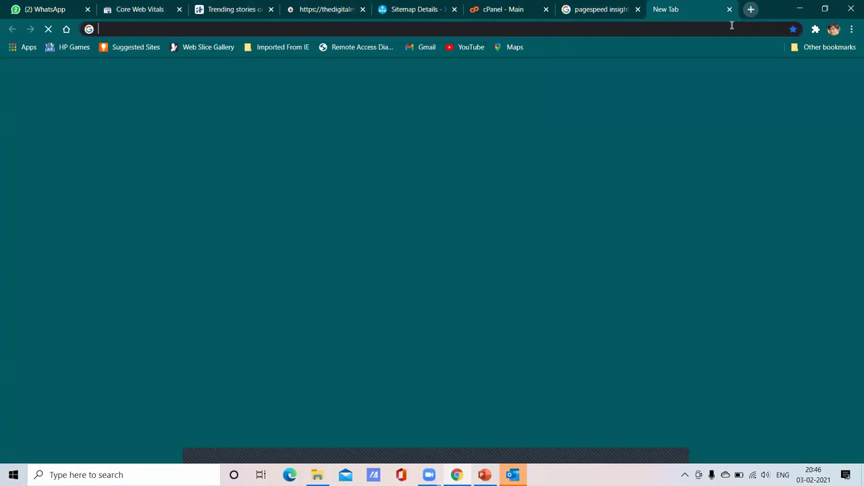
text(br)
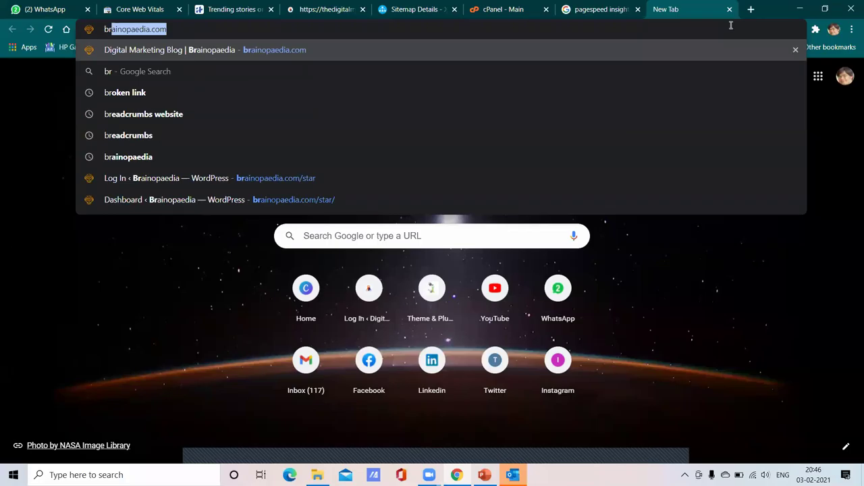
key(End)
key(ctrl+a)
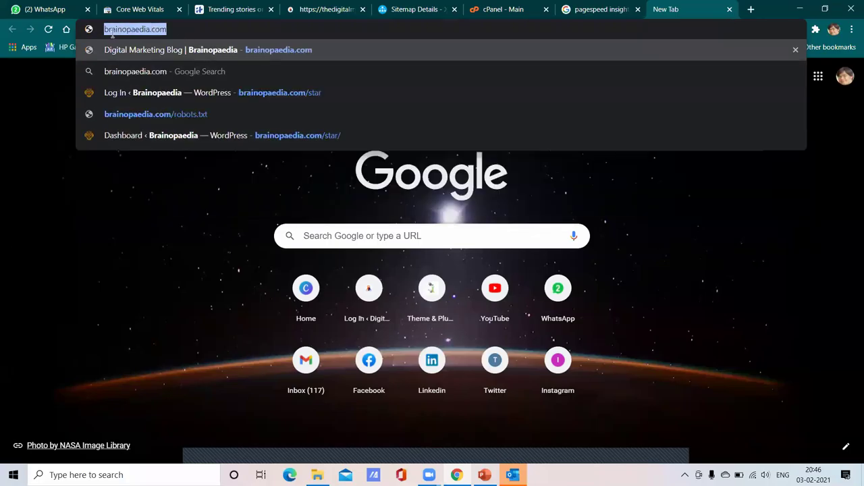
right_click(114, 36)
click(160, 93)
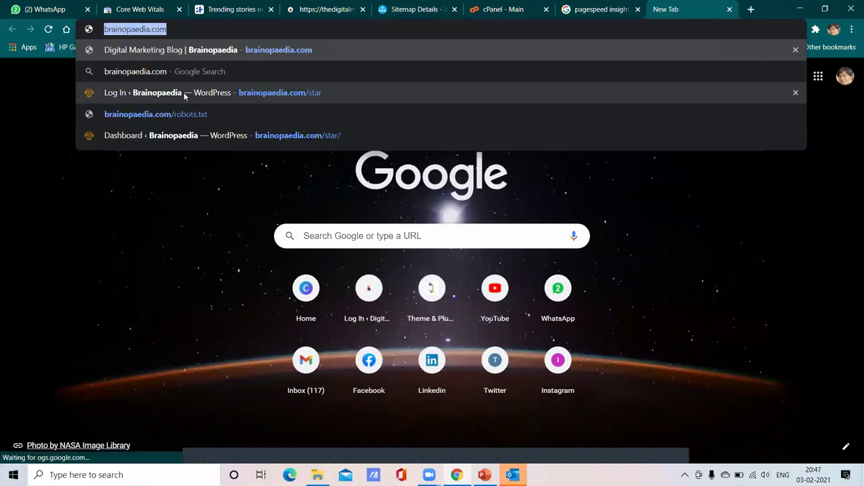
Paste the copied brainopaedia.com address into PageSpeed Insights and run the analysis.
click(572, 8)
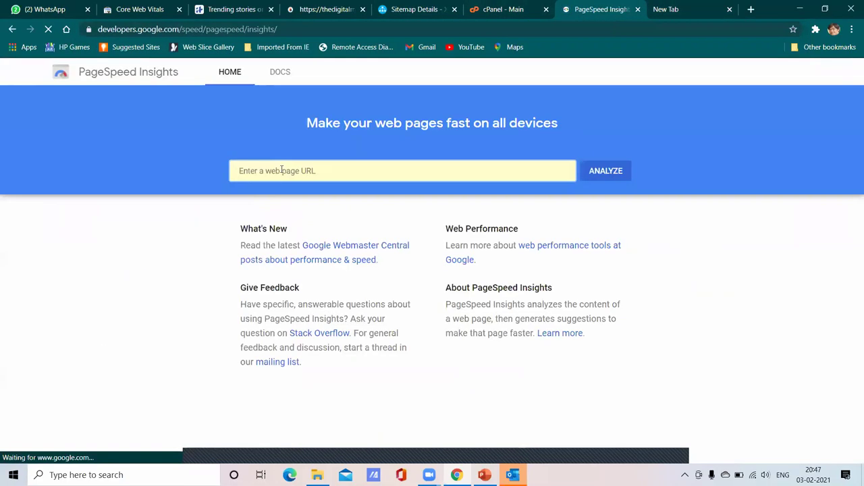
right_click(282, 172)
click(340, 255)
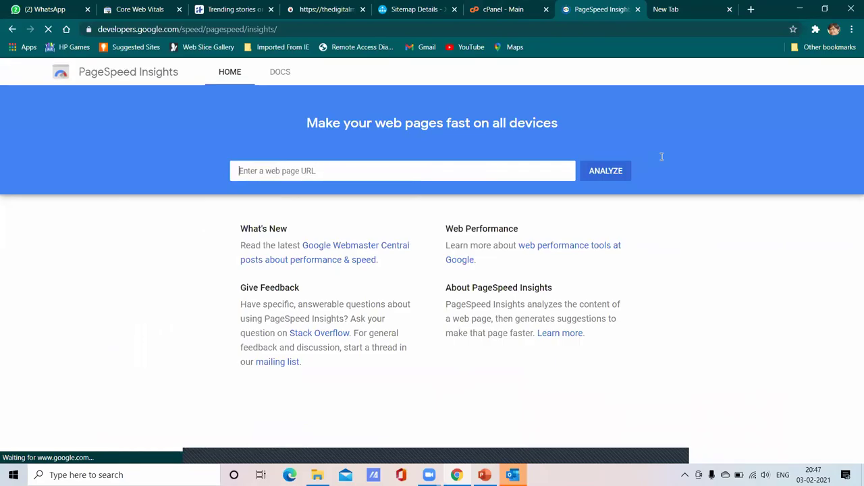
click(606, 174)
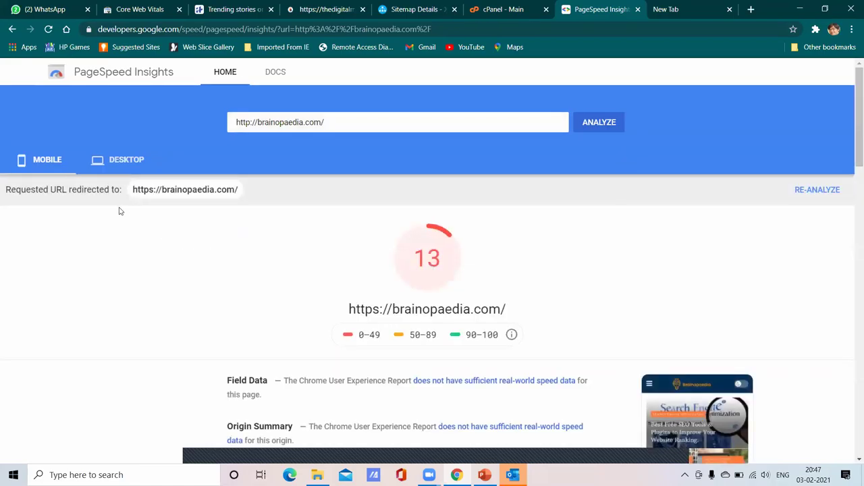
Review the mobile score for brainopaedia.com, and examine the desktop score and Lab Data metrics.
scroll(297, 260, down, 2)
scroll(370, 319, up, 2)
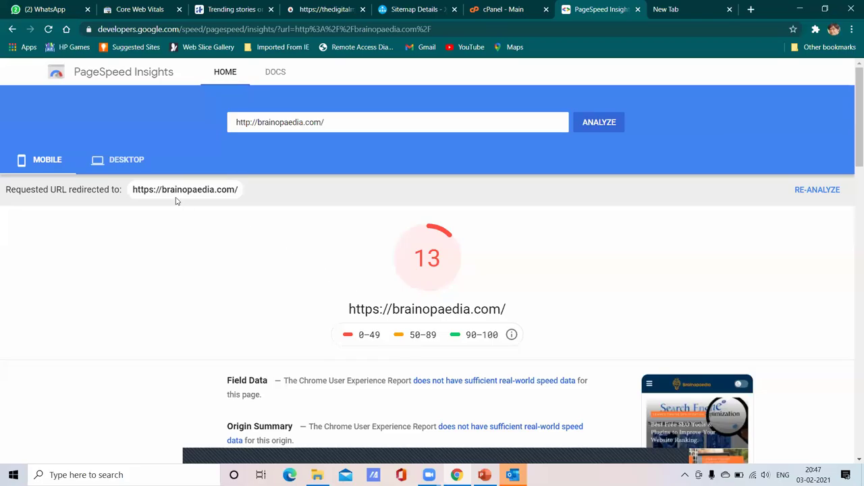
click(125, 167)
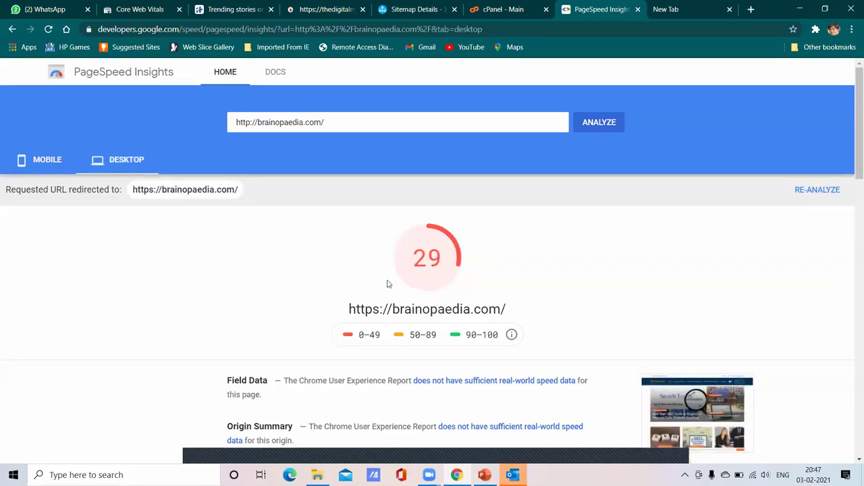
scroll(450, 295, down, 1)
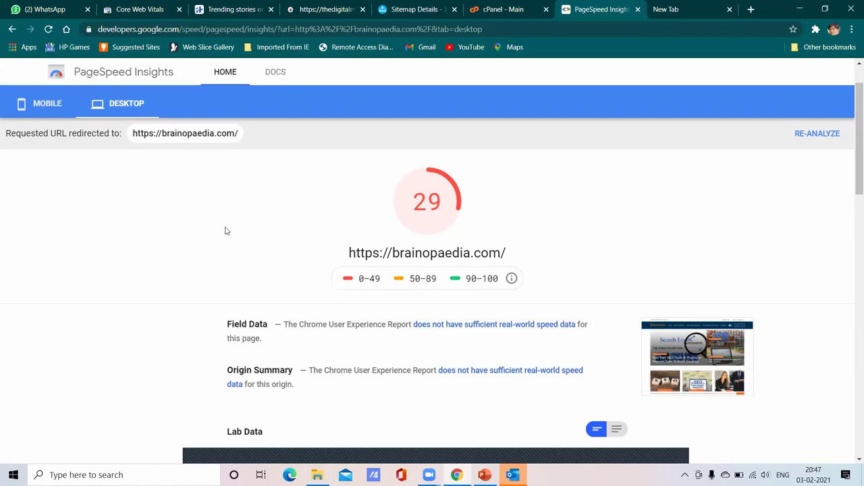
scroll(360, 282, down, 3)
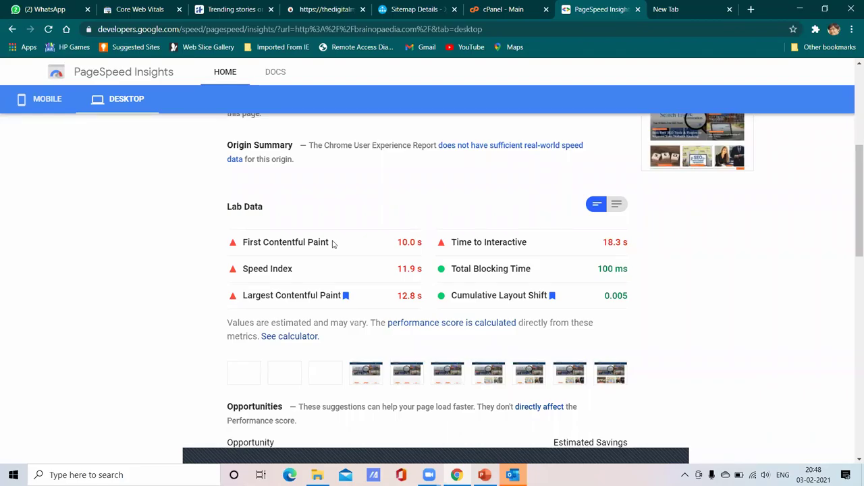
Load the brainopaedia.com homepage from the address already entered on the new page.
click(676, 12)
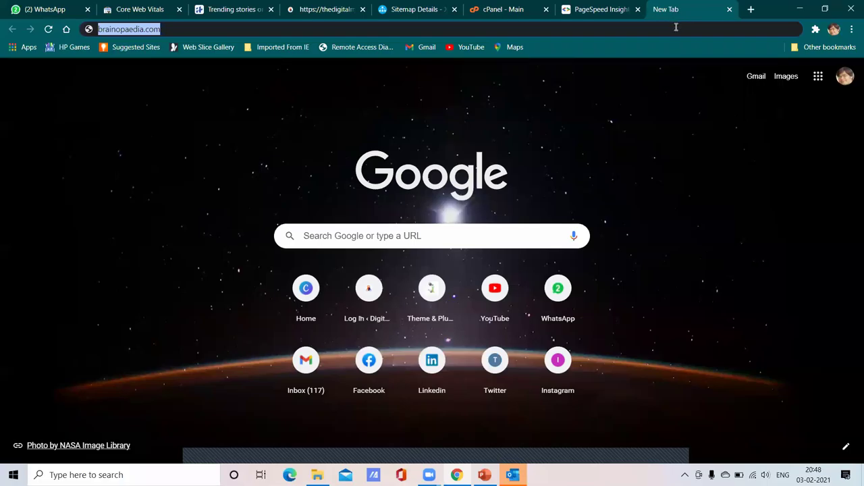
key(End)
key(Return)
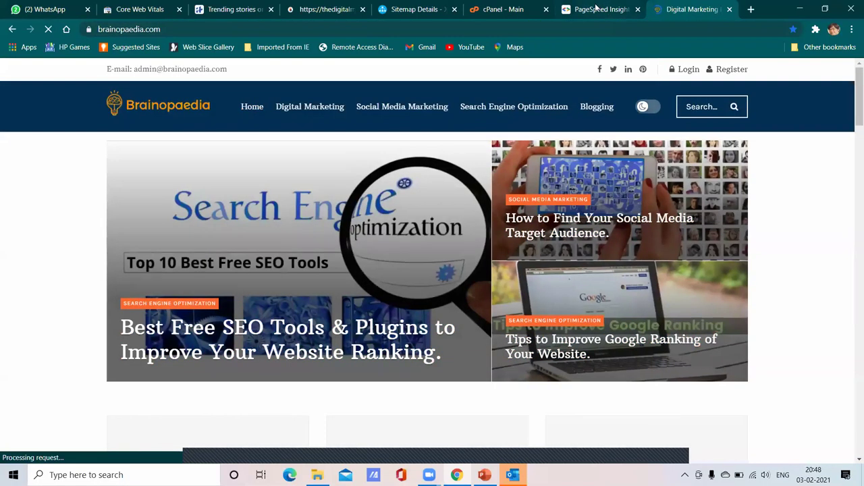
Compare the desktop Lab Data metrics, such as First Contentful Paint, with the content of the brainopaedia.com homepage.
click(596, 7)
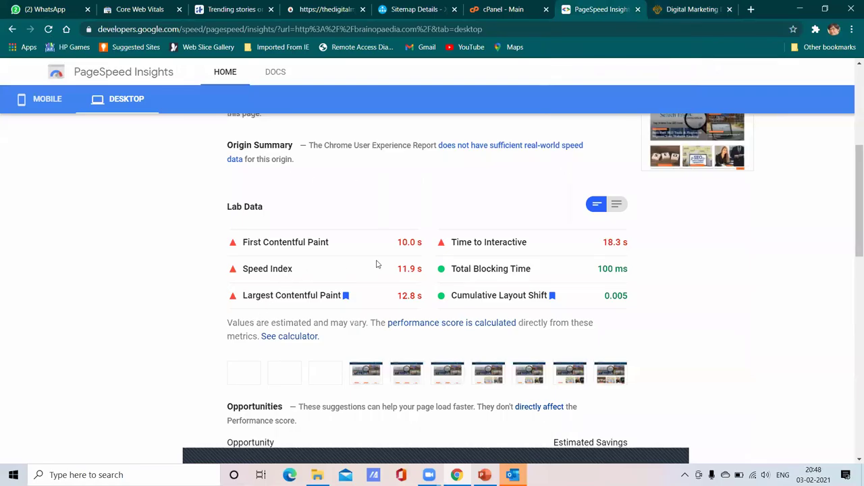
click(692, 9)
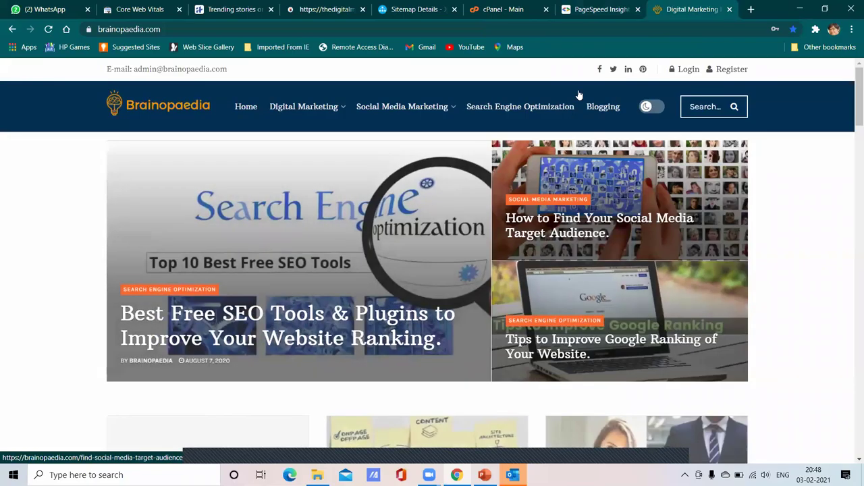
click(598, 9)
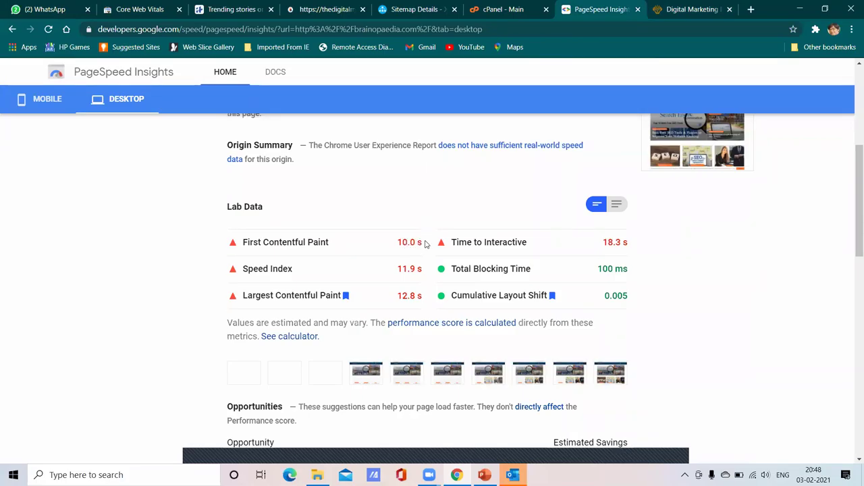
click(706, 8)
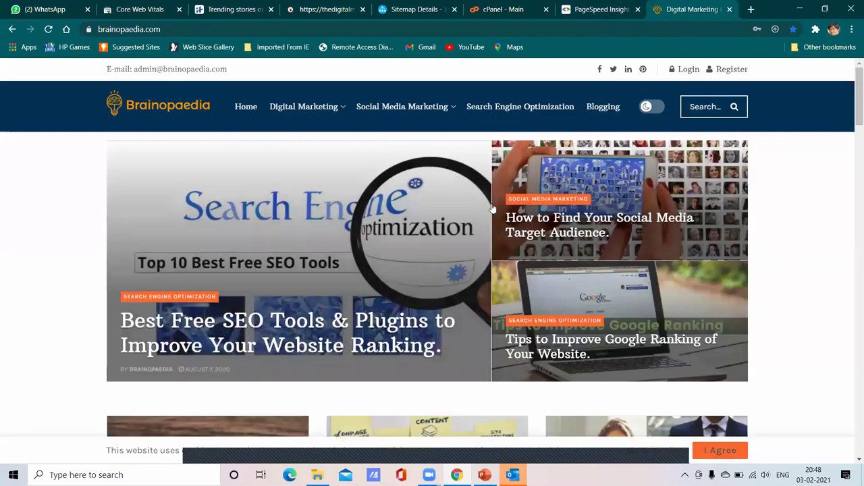
click(575, 8)
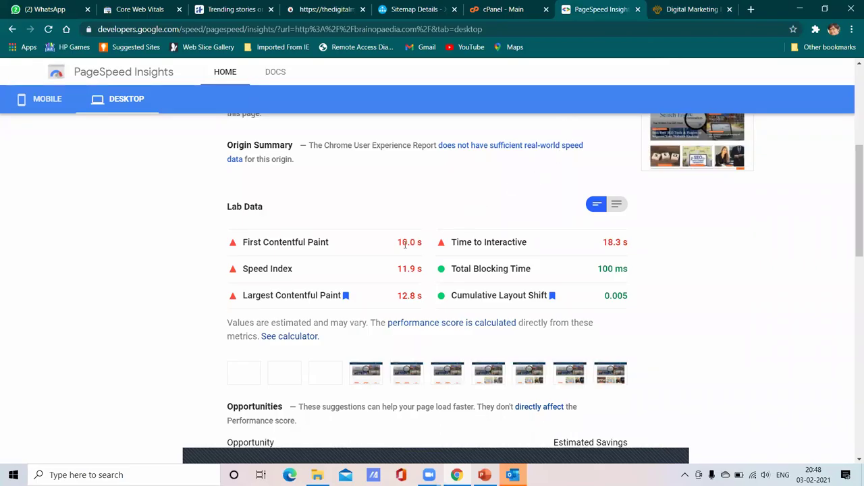
click(683, 9)
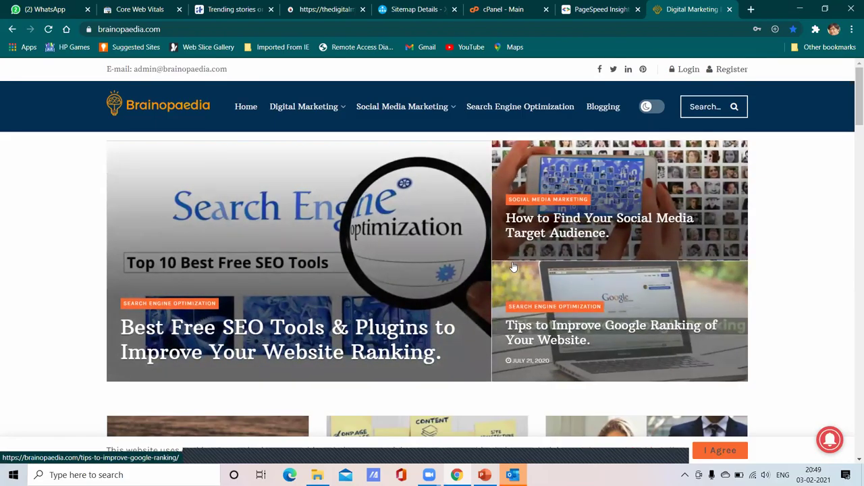
scroll(741, 223, down, 5)
scroll(743, 220, up, 5)
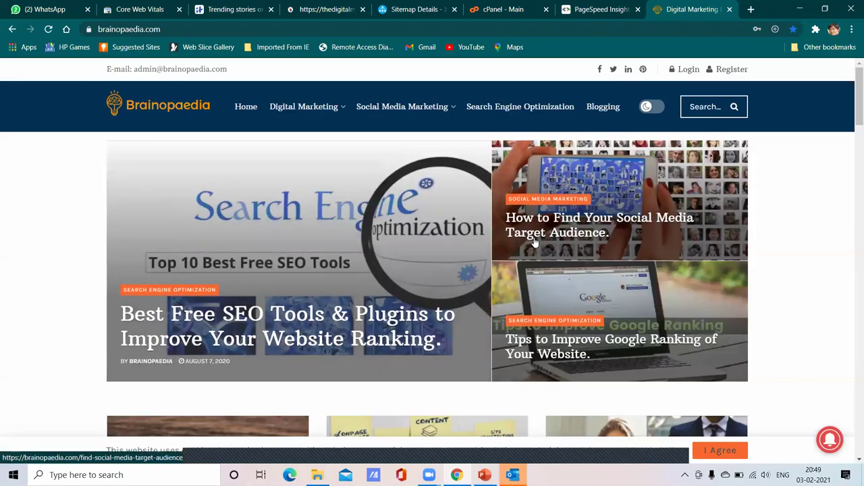
click(594, 6)
click(691, 8)
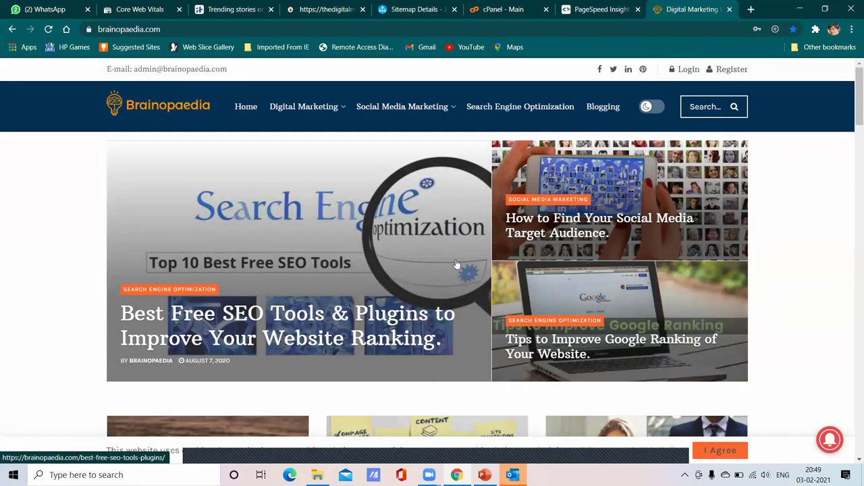
Load the thedigitalmonkey.in homepage by removing sitemap.xml from the address of the open sitemap page.
click(751, 8)
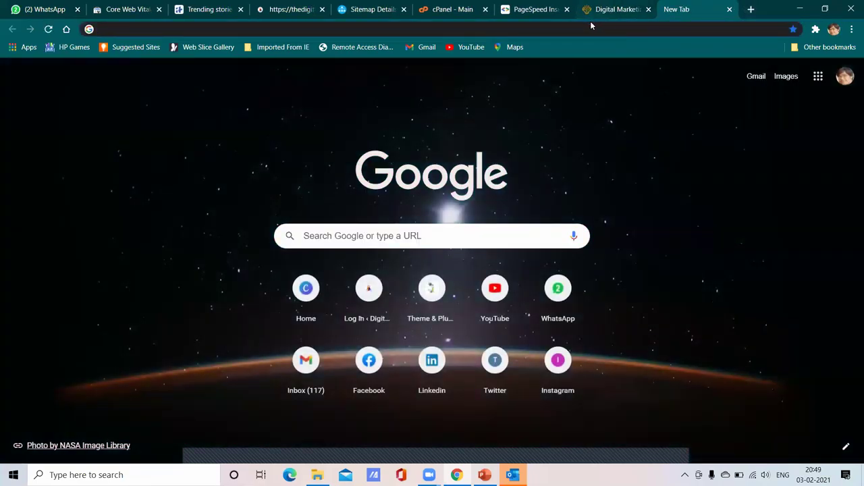
click(293, 6)
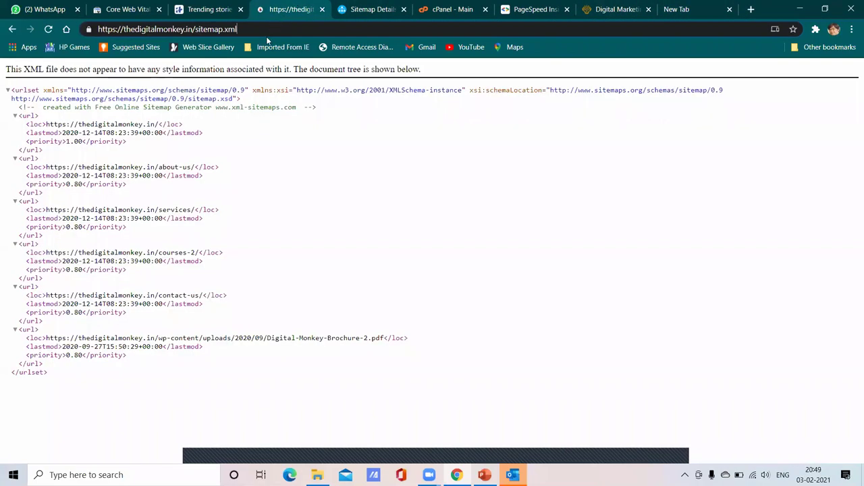
key(BackSpace)
key(BackSpace)
key(BackSpace)
key(BackSpace)
key(BackSpace)
key(BackSpace)
key(BackSpace)
key(BackSpace)
key(BackSpace)
key(BackSpace)
key(BackSpace)
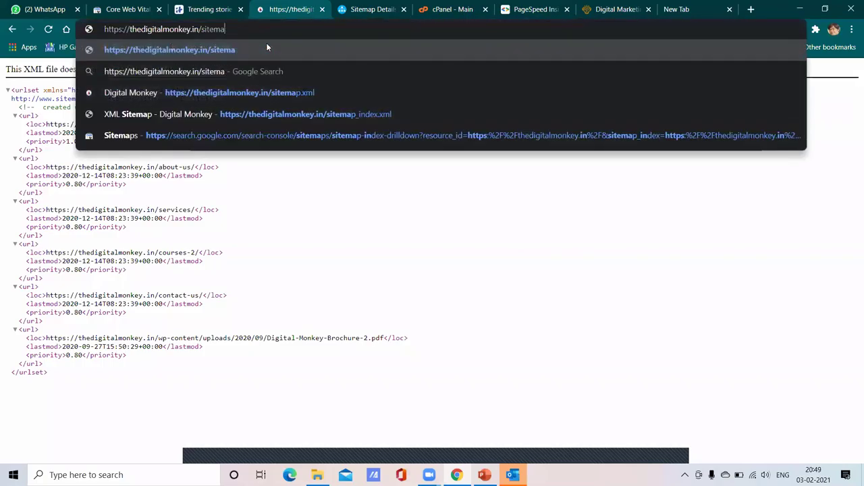
key(BackSpace)
key(Return)
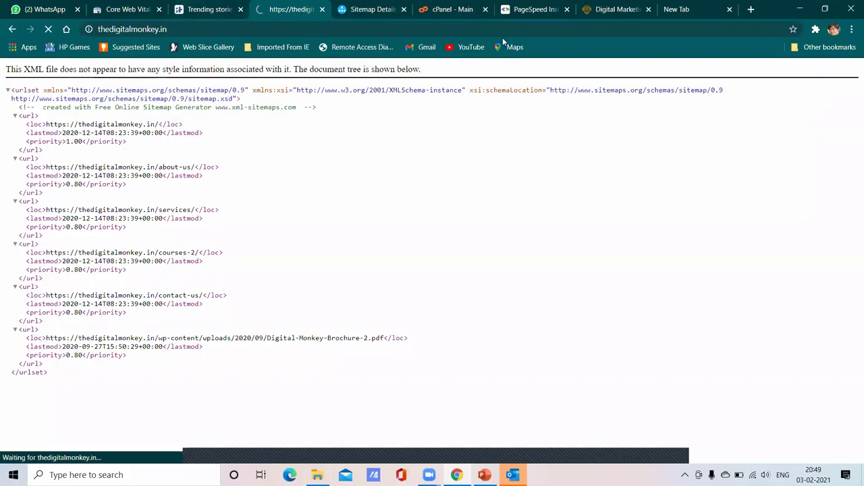
Close the unused blank page and return to the Digital Monkey homepage.
click(680, 7)
click(729, 9)
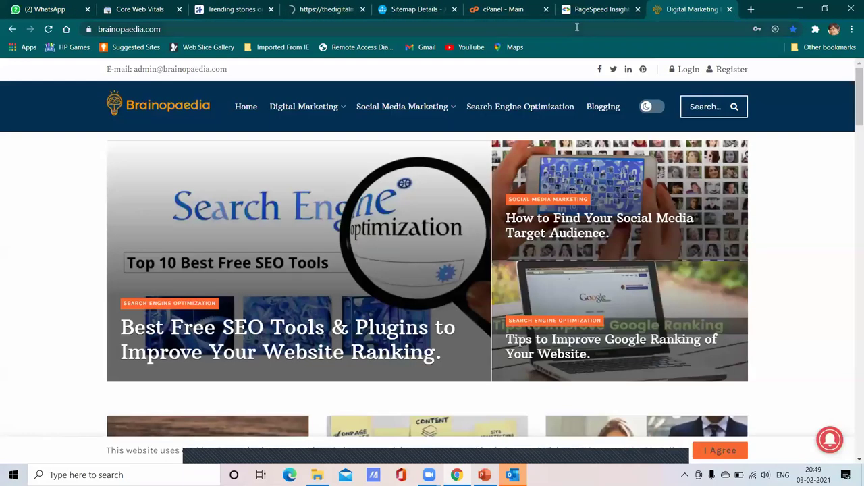
click(290, 9)
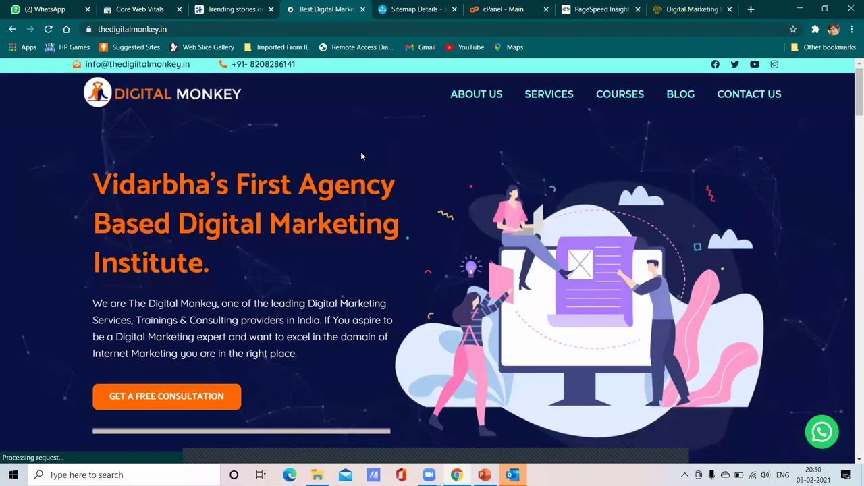
Look over the opening sections of the Digital Monkey homepage and dismiss the course brochure pop-up.
scroll(361, 153, down, 3)
scroll(361, 153, down, 3)
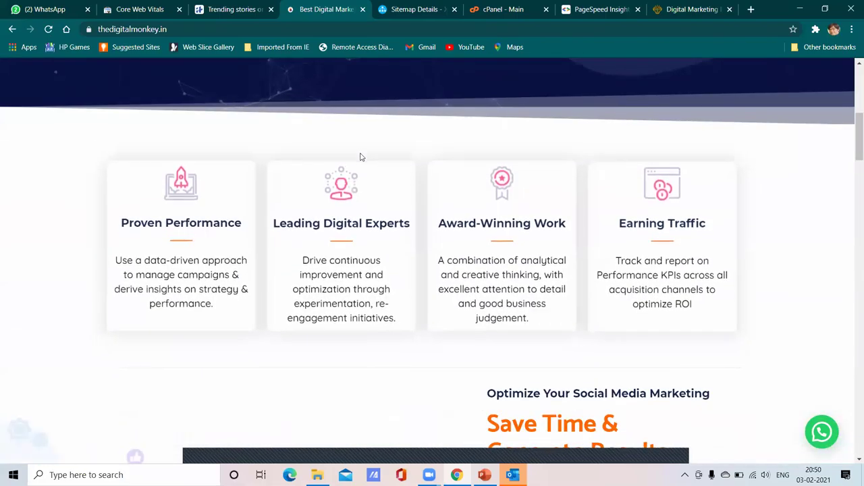
scroll(360, 156, up, 6)
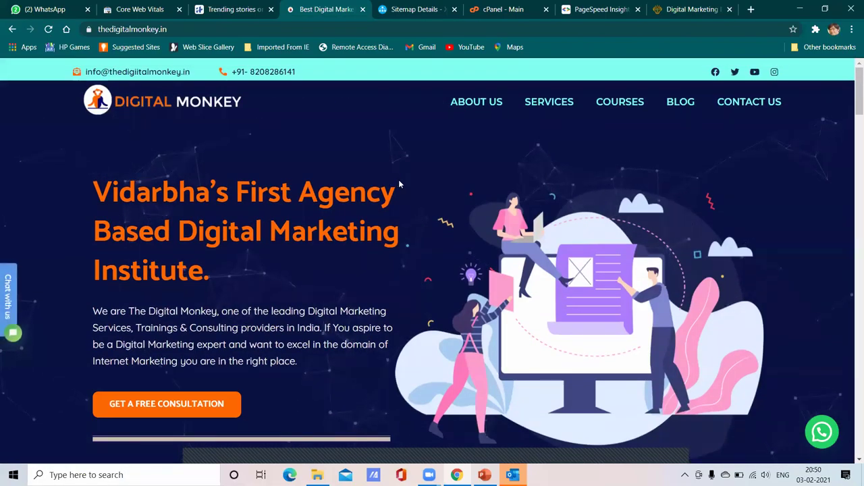
scroll(398, 179, down, 2)
scroll(399, 180, up, 2)
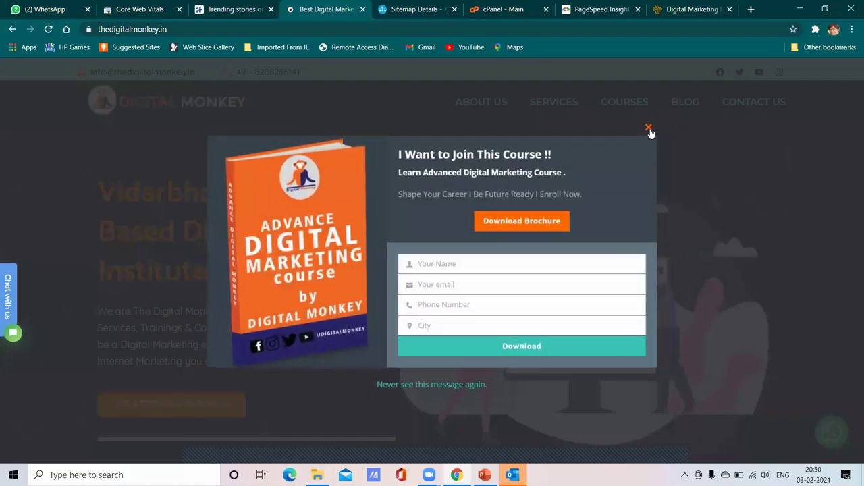
click(651, 127)
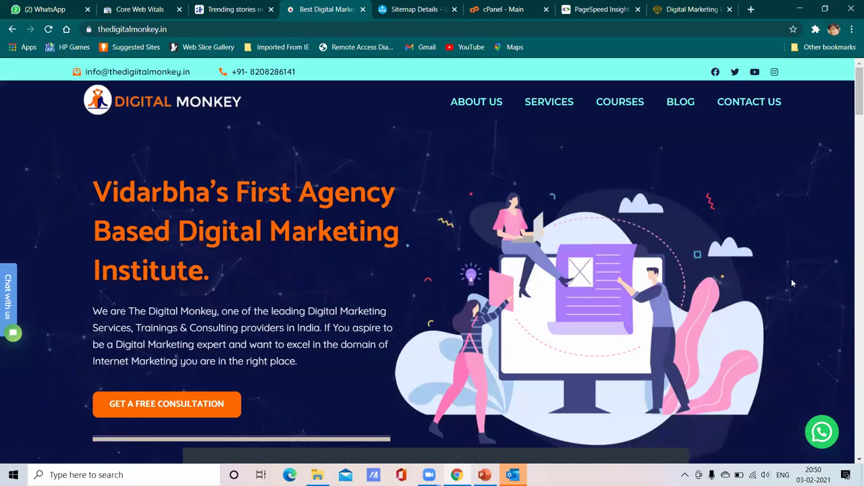
Examine how the Digital Monkey homepage's banner, feature cards and social media marketing section load and display.
scroll(807, 287, down, 4)
scroll(674, 328, down, 6)
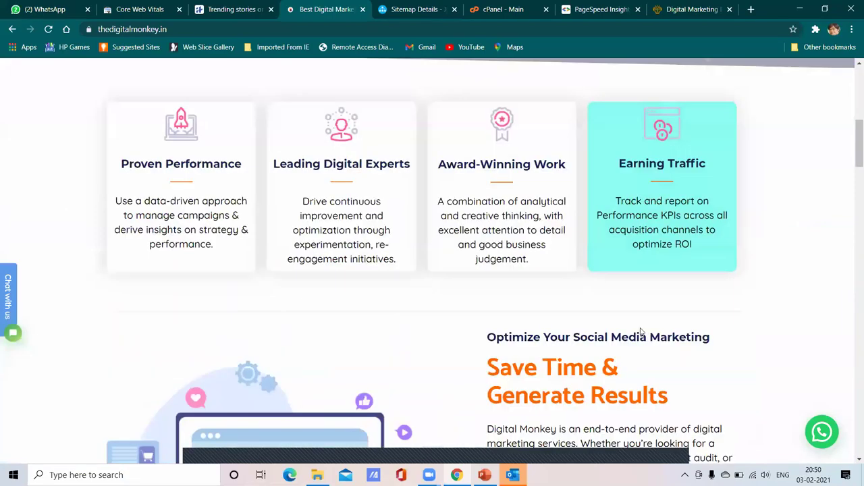
scroll(599, 304, up, 10)
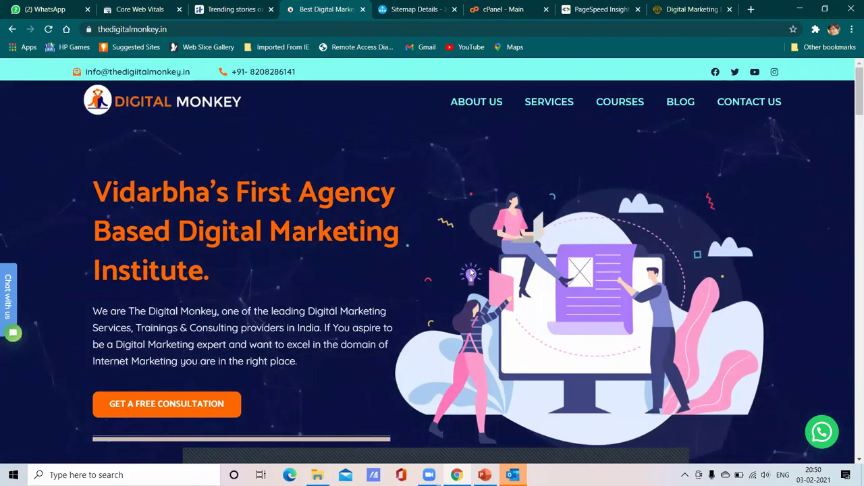
scroll(471, 273, down, 2)
scroll(471, 273, up, 2)
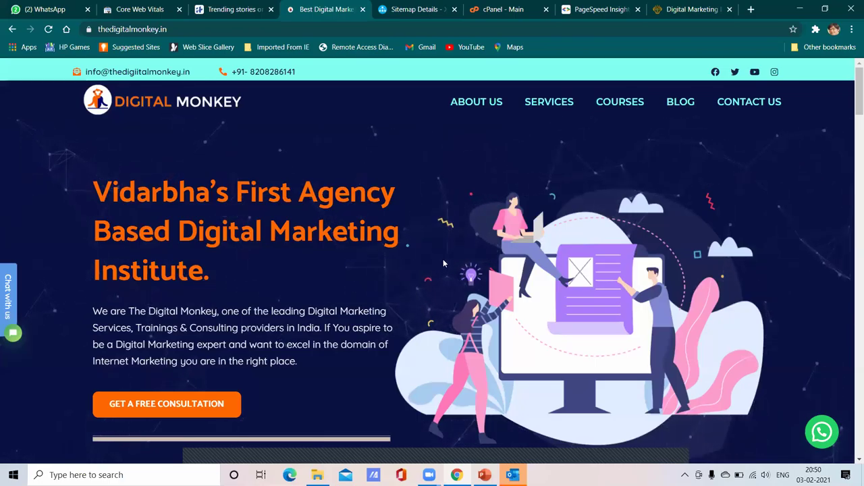
scroll(443, 260, down, 3)
scroll(443, 264, down, 3)
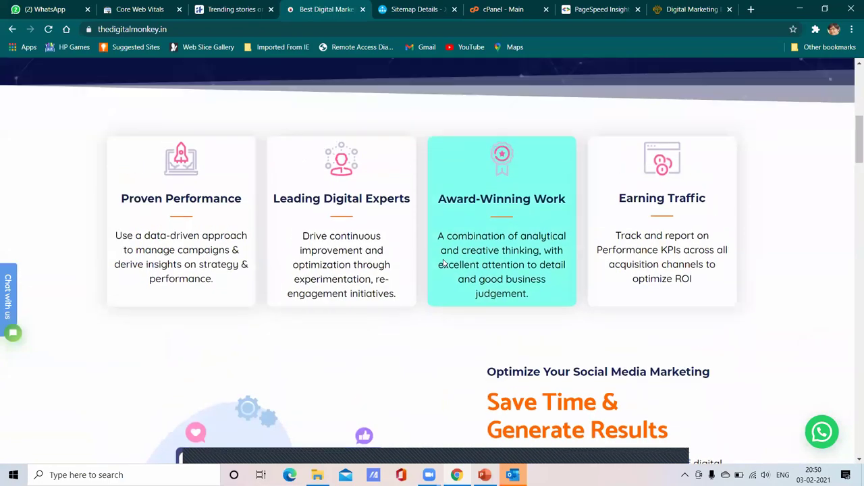
scroll(444, 257, up, 6)
scroll(439, 230, down, 4)
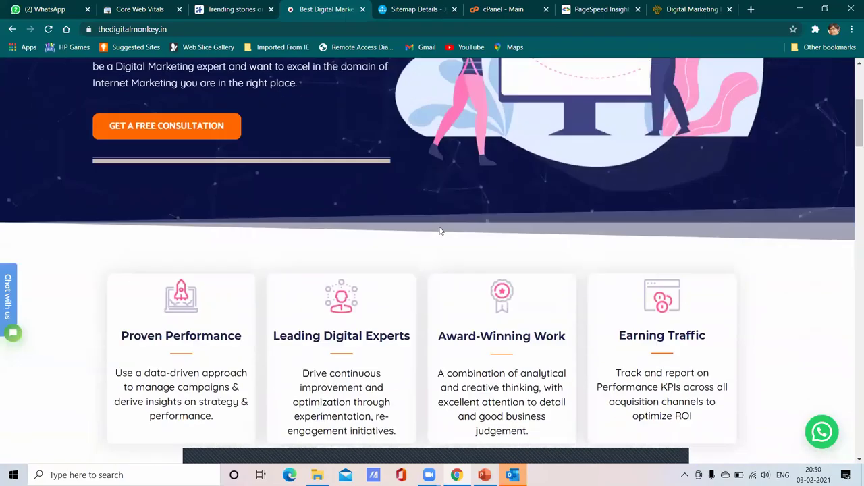
scroll(432, 216, up, 3)
scroll(425, 200, up, 2)
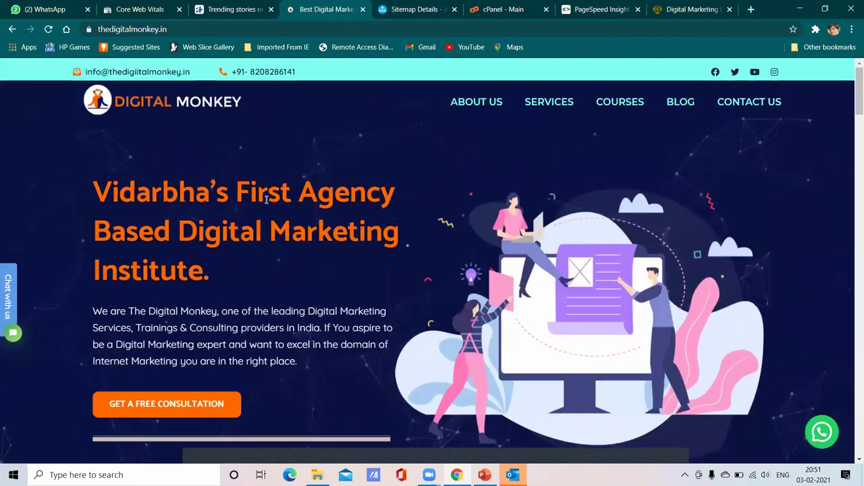
scroll(350, 205, down, 5)
scroll(350, 205, down, 10)
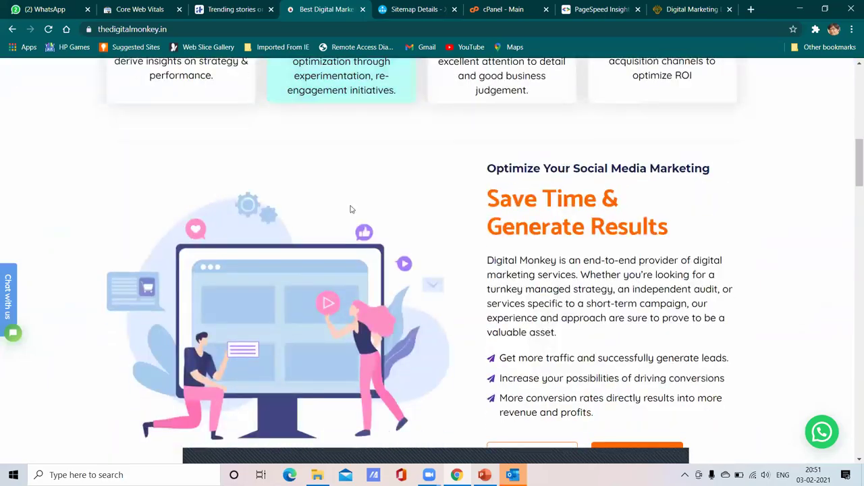
scroll(351, 207, up, 15)
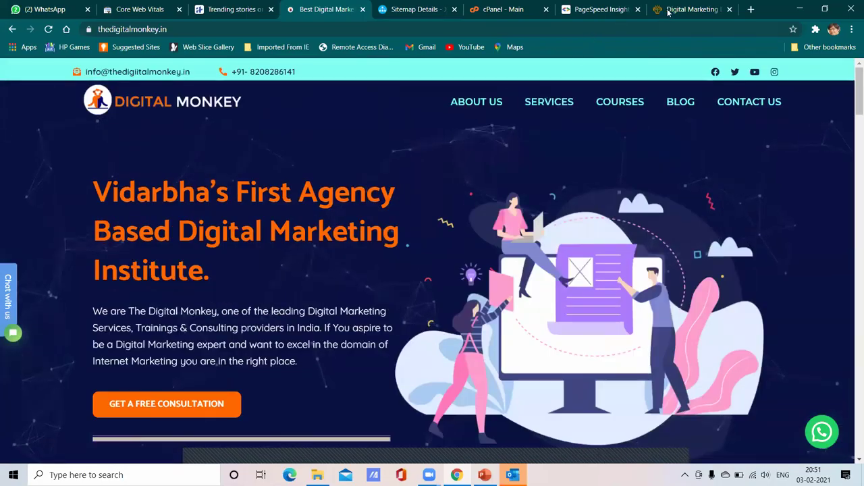
Search Google for the "First Contentful Paint" metric from the PageSpeed Insights desktop Lab Data.
click(590, 11)
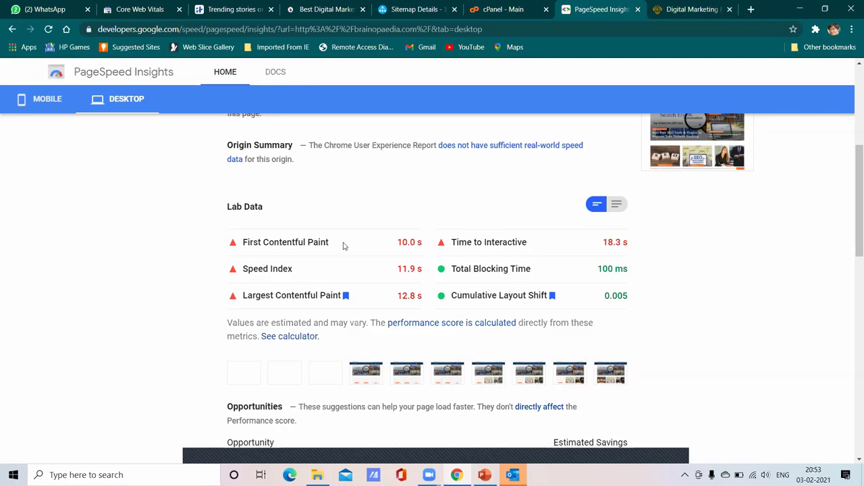
drag(534, 244, 451, 242)
click(450, 243)
drag(342, 247, 244, 244)
click(244, 243)
triple_click(245, 244)
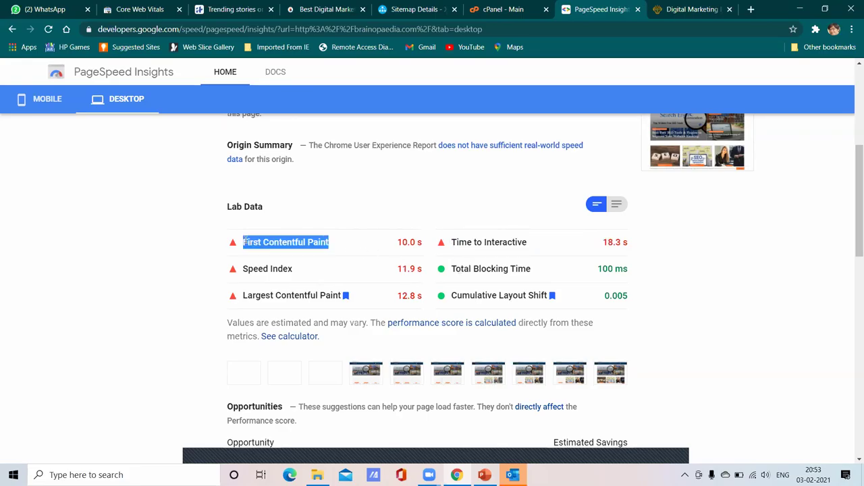
right_click(256, 248)
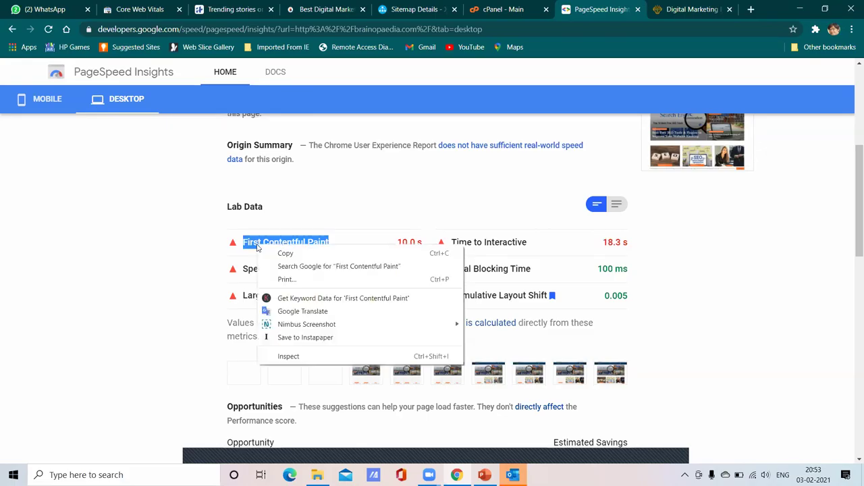
click(287, 267)
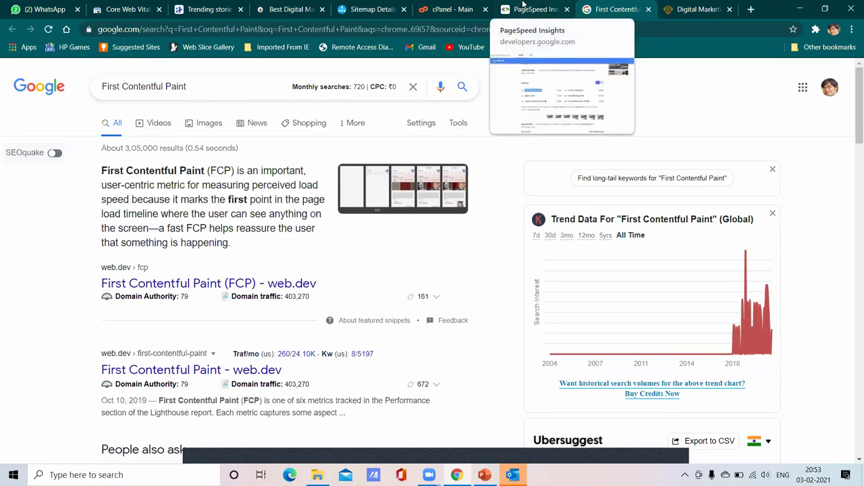
Review the Largest Contentful Paint metric in PageSpeed Insights and view the service cards on the Digital Monkey homepage.
click(523, 5)
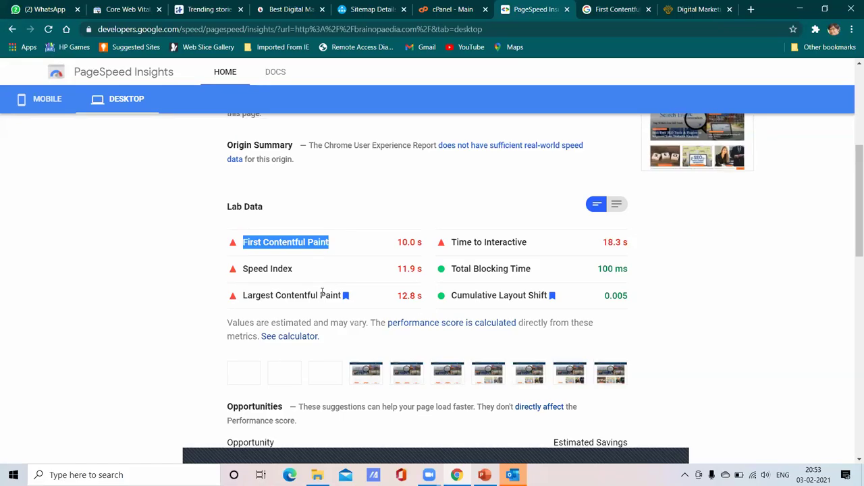
click(287, 8)
scroll(270, 263, down, 18)
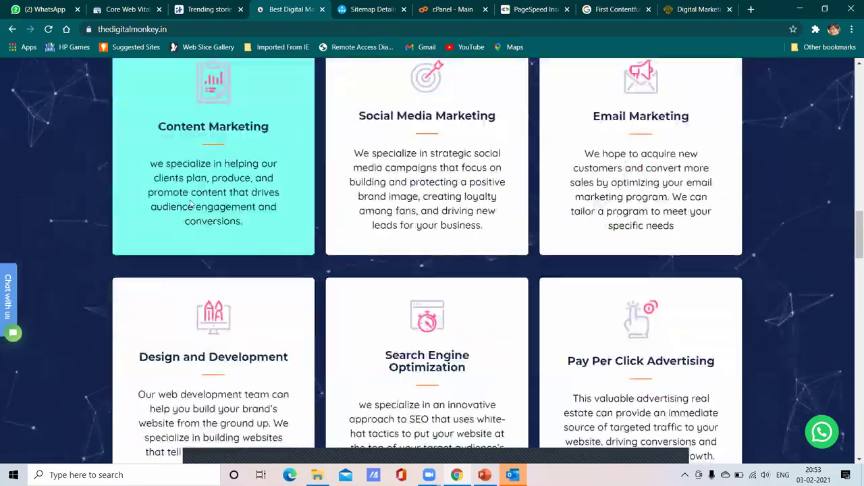
scroll(365, 228, up, 1)
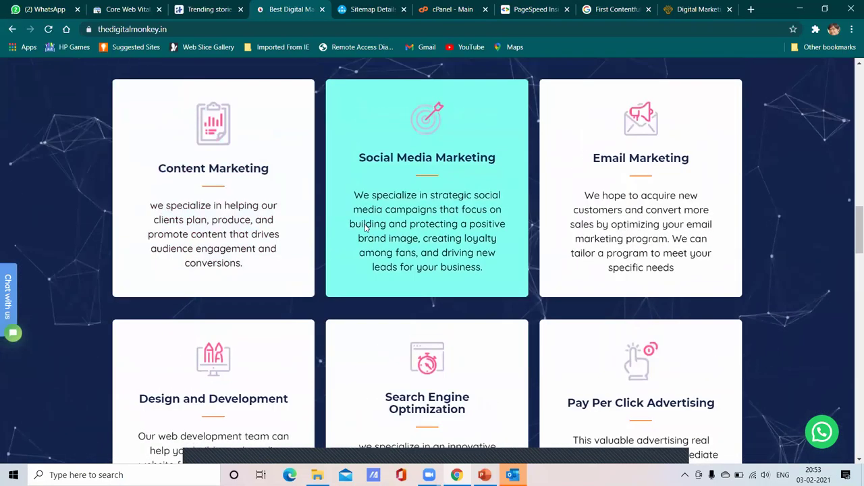
scroll(365, 227, up, 4)
Revisit the Google definition of First Contentful Paint, and examine the desktop Lab Data timings for brainopaedia.com.
click(618, 9)
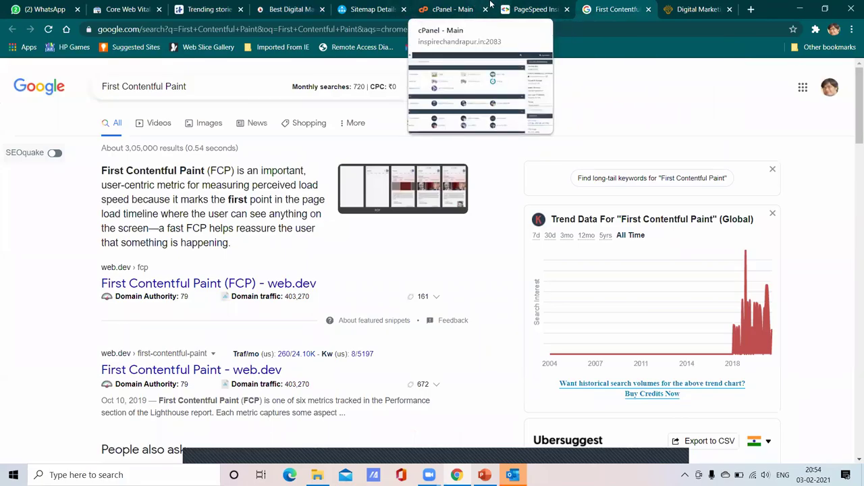
click(549, 9)
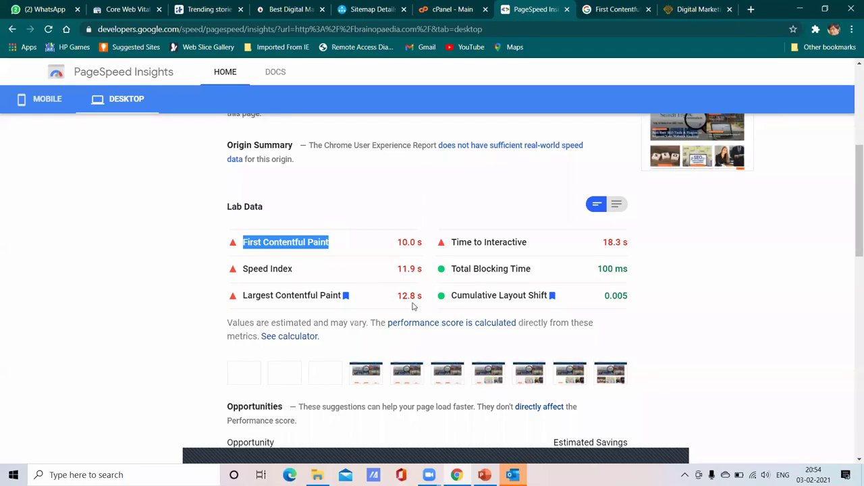
mouse_move(408, 235)
mouse_down()
mouse_move(410, 303)
mouse_move(422, 311)
mouse_up()
click(422, 312)
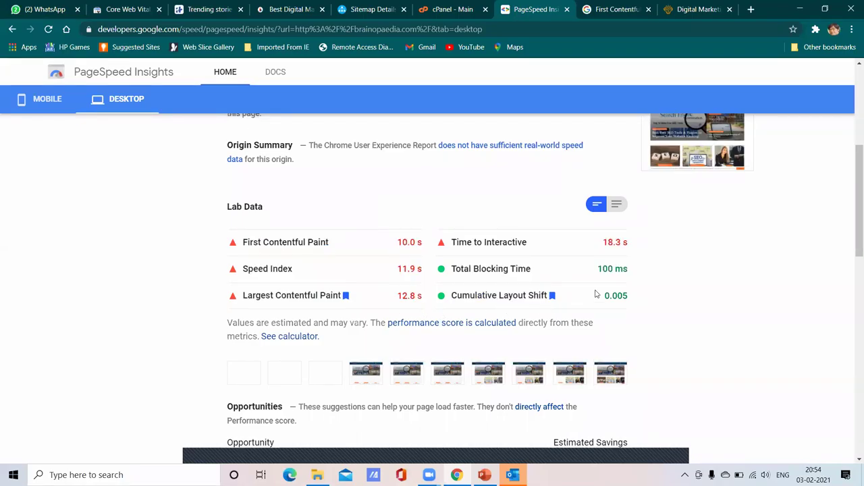
Check the overall desktop performance score for brainopaedia.com, and view the Digital Monkey and Brainopaedia homepages for comparison.
scroll(445, 262, up, 4)
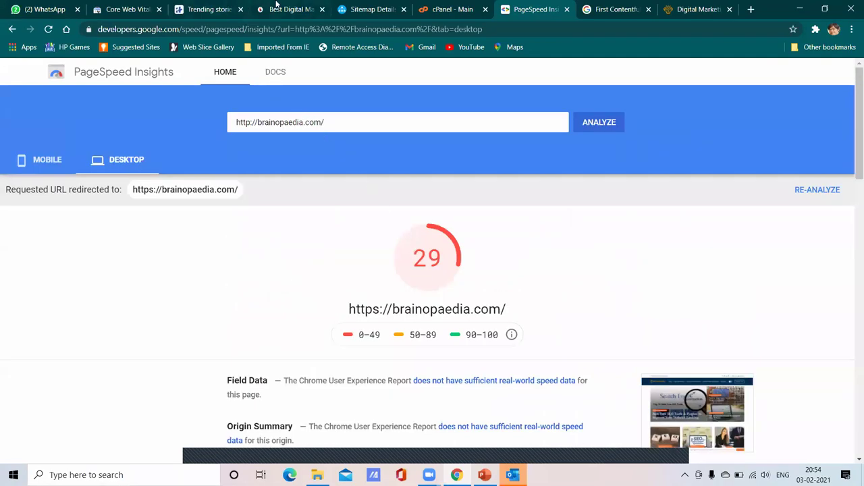
click(278, 8)
click(675, 8)
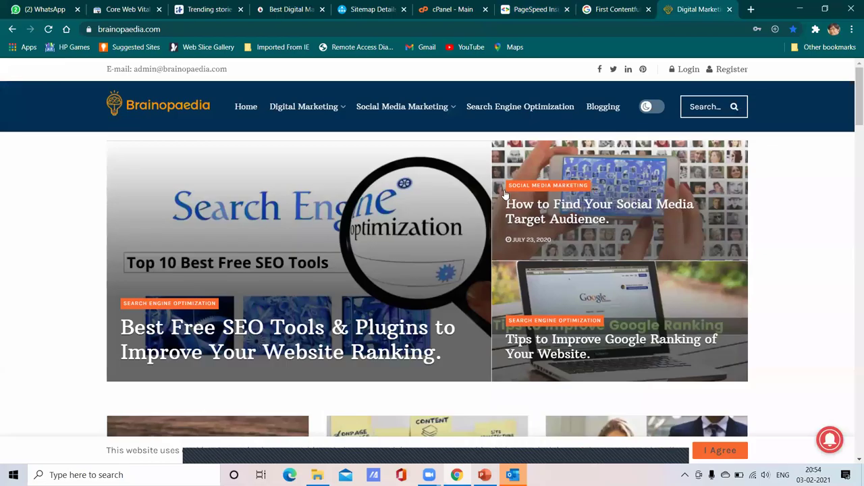
Examine the Lab Data metrics in the desktop PageSpeed Insights report for brainopaedia.com.
click(586, 8)
click(552, 8)
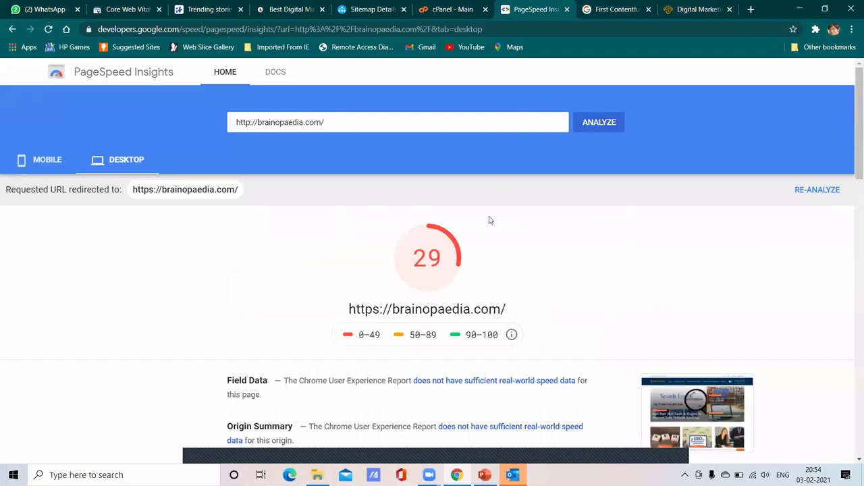
scroll(486, 230, down, 3)
scroll(484, 232, down, 3)
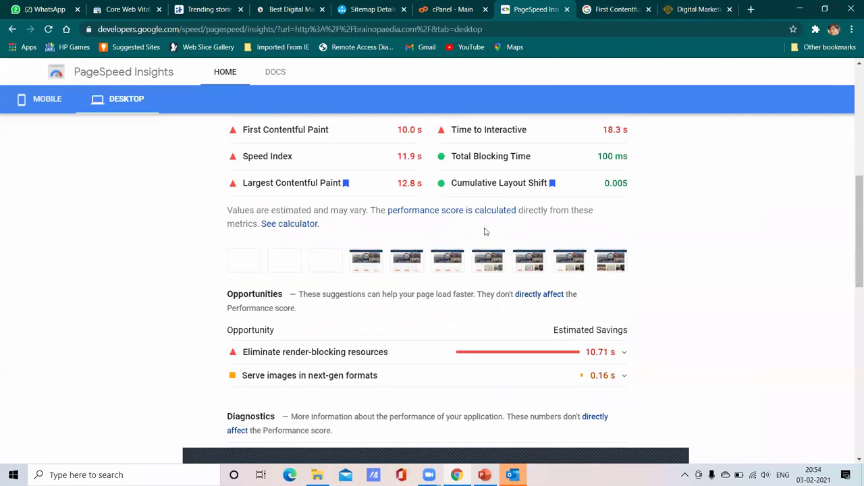
scroll(485, 231, up, 1)
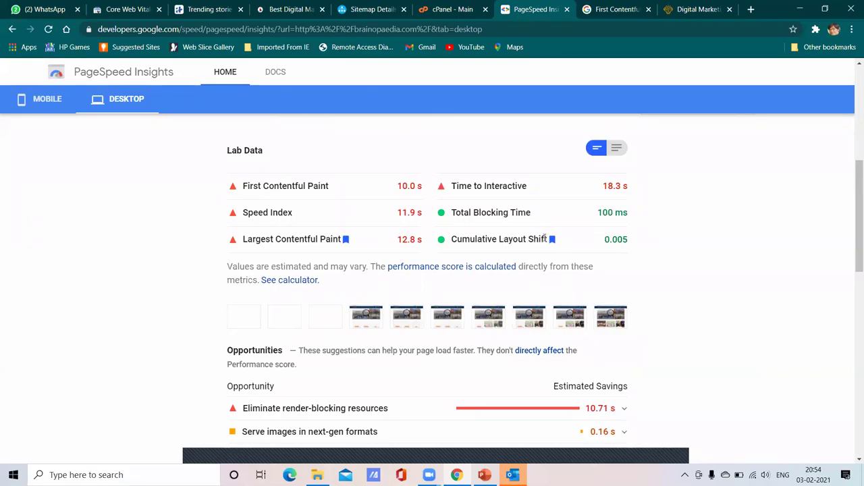
Search Google for the report's metric name "Cumulative Layout Shift" and look through the results.
mouse_move(544, 239)
mouse_down()
mouse_move(451, 239)
mouse_move(546, 249)
mouse_up()
click(453, 239)
right_click(530, 243)
click(558, 262)
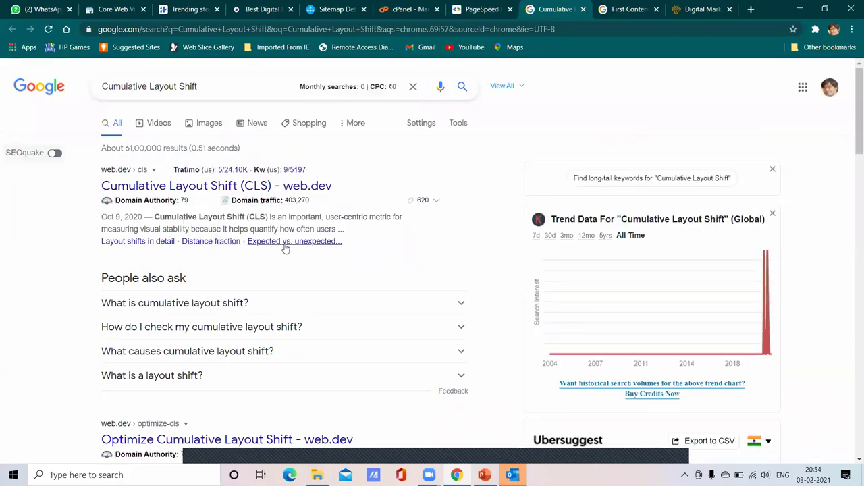
scroll(320, 247, down, 3)
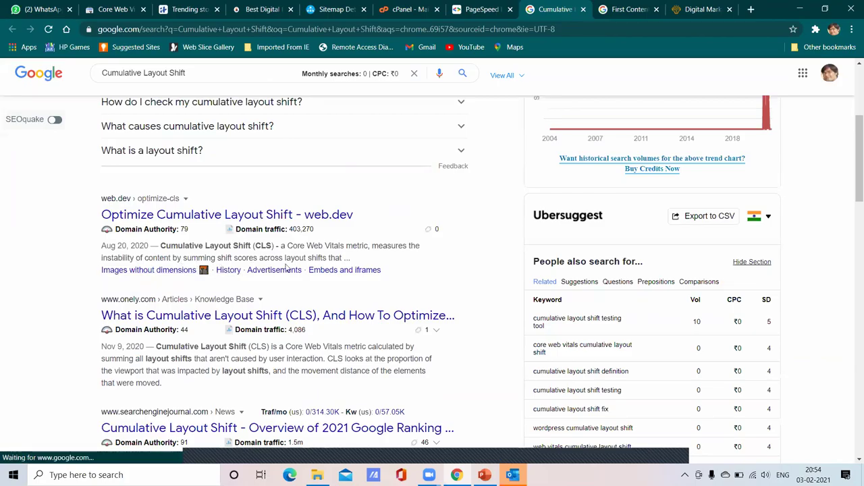
scroll(298, 263, down, 2)
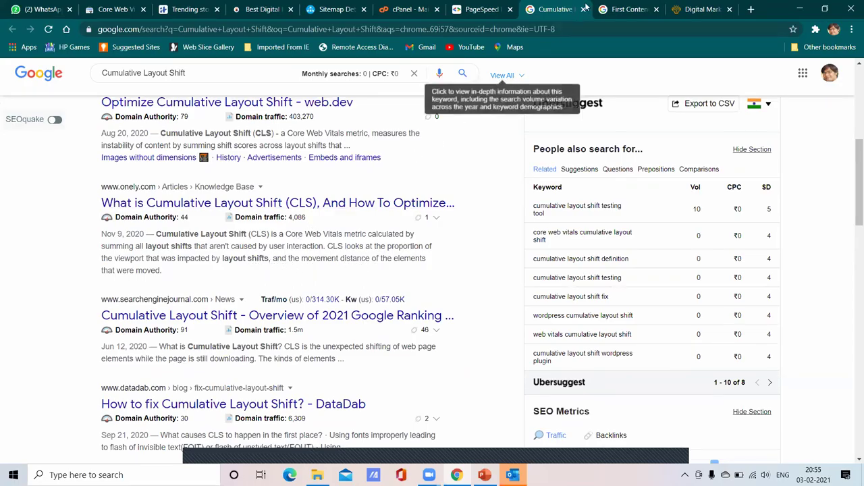
Look through the thedigitalmonkey.in home page from the header past the marketing services to the client statistics and results section.
click(493, 7)
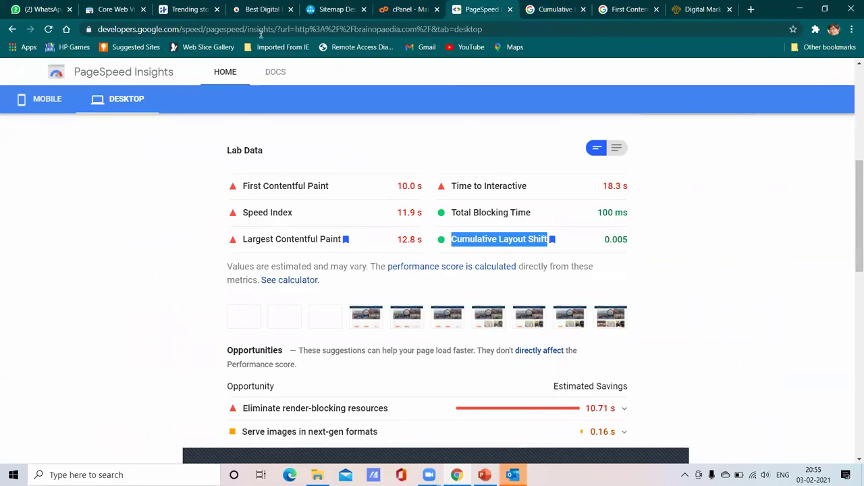
click(250, 9)
scroll(263, 231, down, 7)
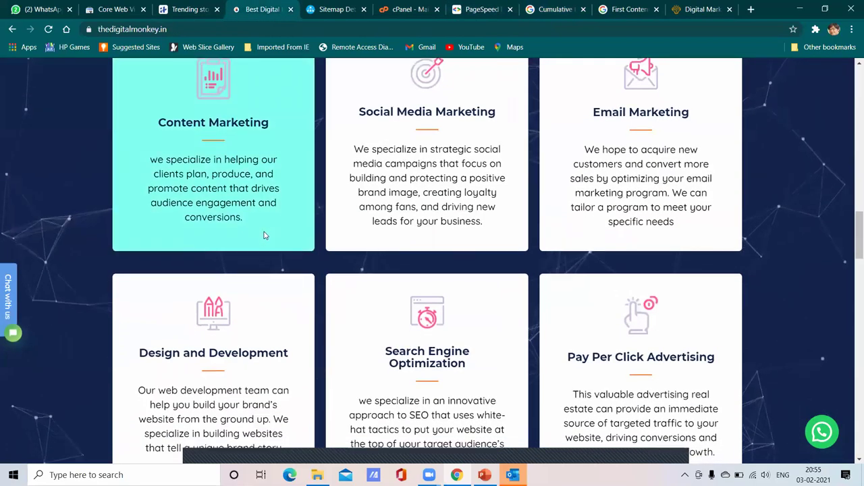
scroll(265, 235, up, 7)
scroll(266, 235, up, 10)
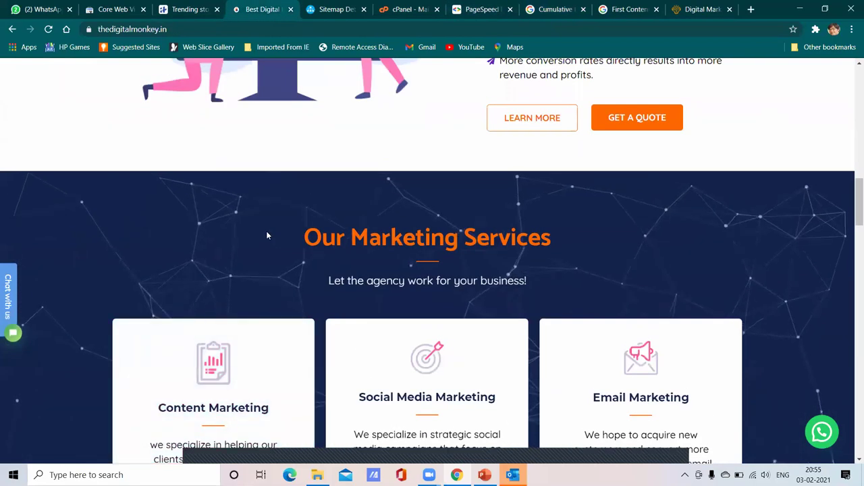
scroll(266, 235, up, 4)
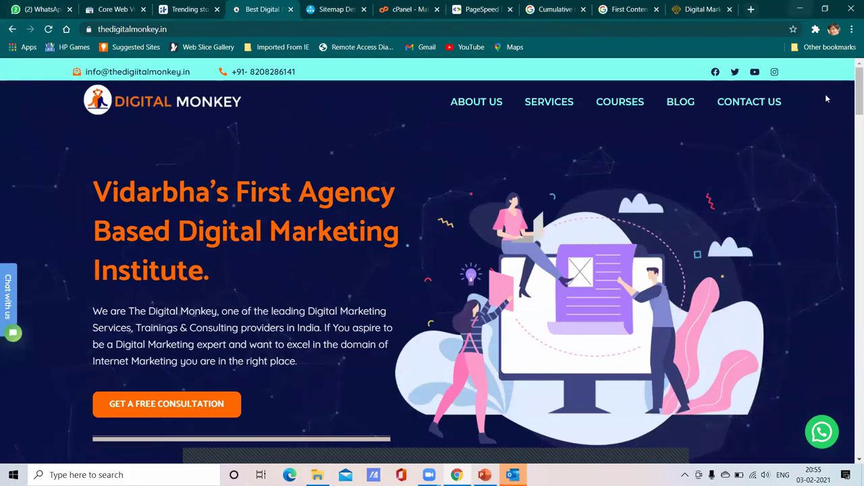
scroll(784, 264, down, 12)
scroll(783, 266, down, 10)
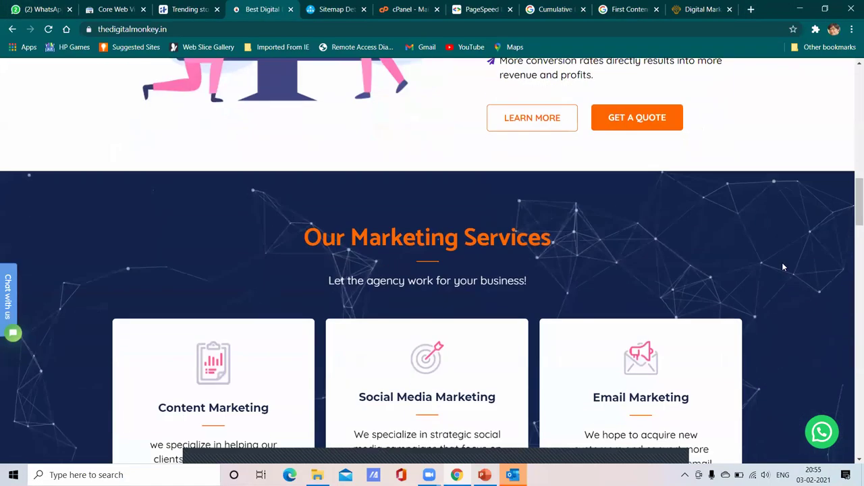
scroll(784, 267, down, 3)
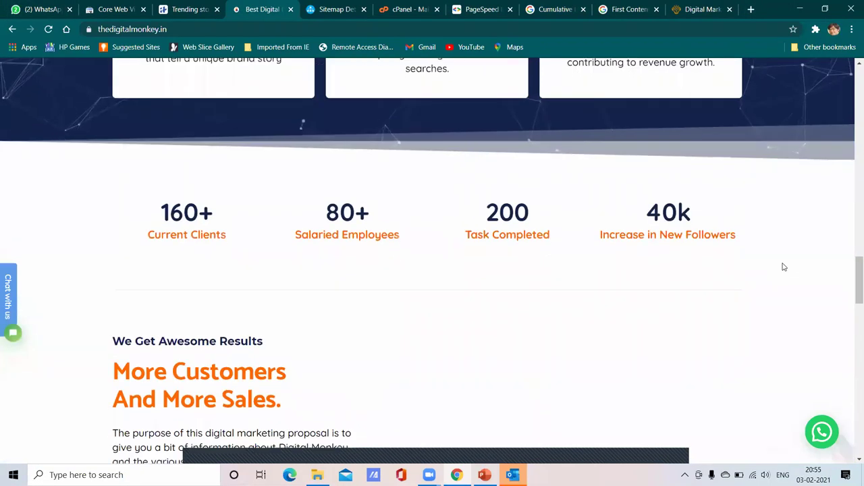
scroll(726, 283, down, 1)
scroll(724, 283, down, 2)
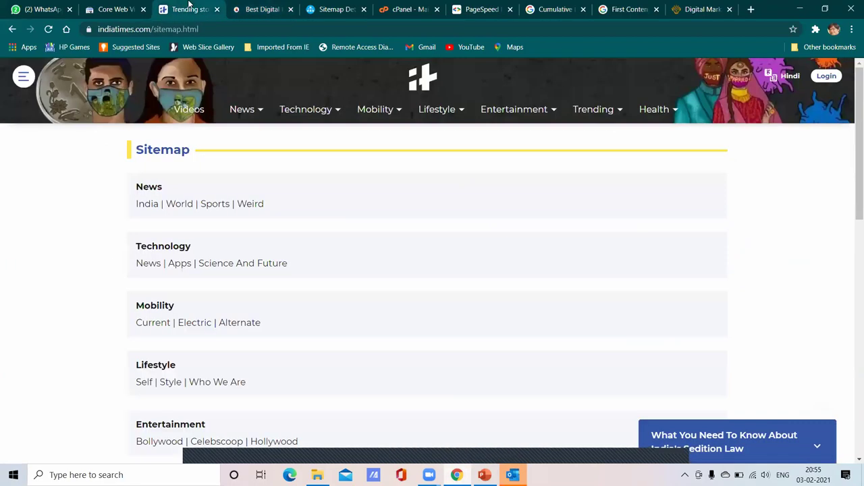
Look through the category listing on the indiatimes.com sitemap page.
click(189, 7)
mouse_move(245, 126)
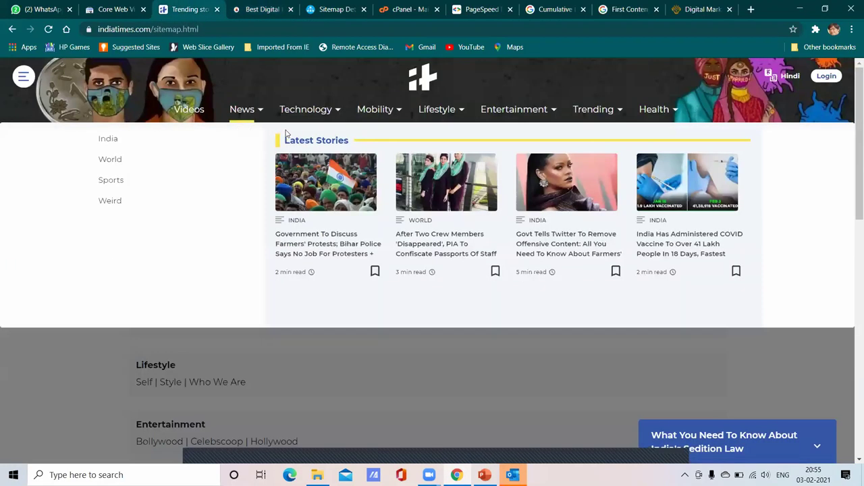
scroll(349, 317, down, 4)
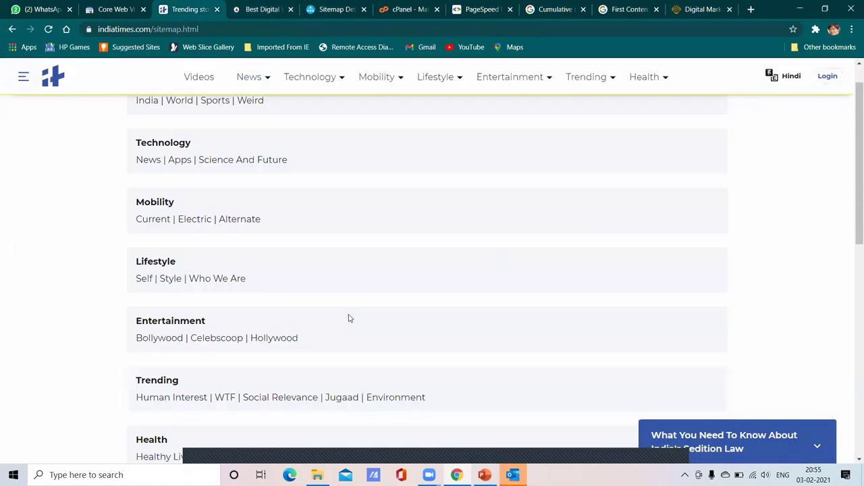
scroll(359, 303, up, 5)
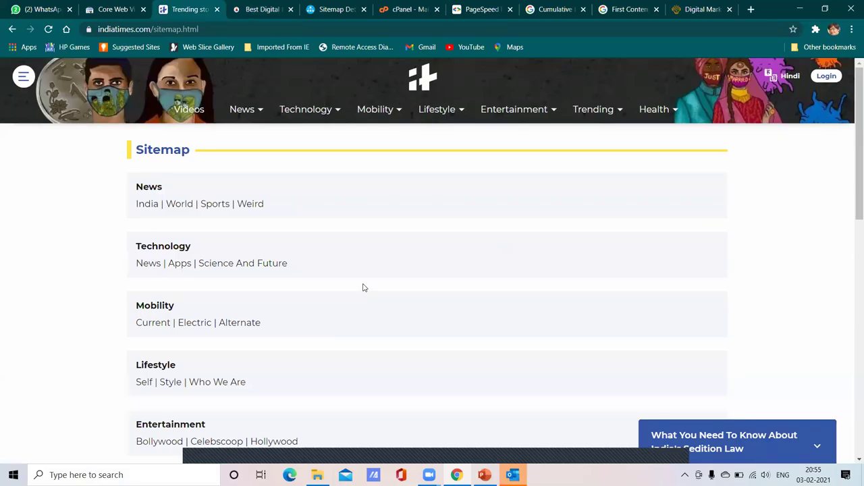
Revisit the Core Web Vitals report and the Google results for First Contentful Paint and Cumulative Layout Shift.
click(121, 8)
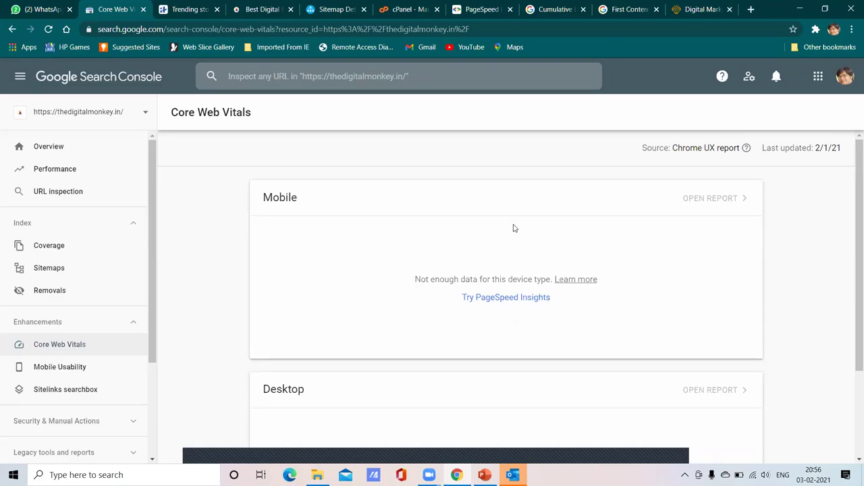
click(607, 7)
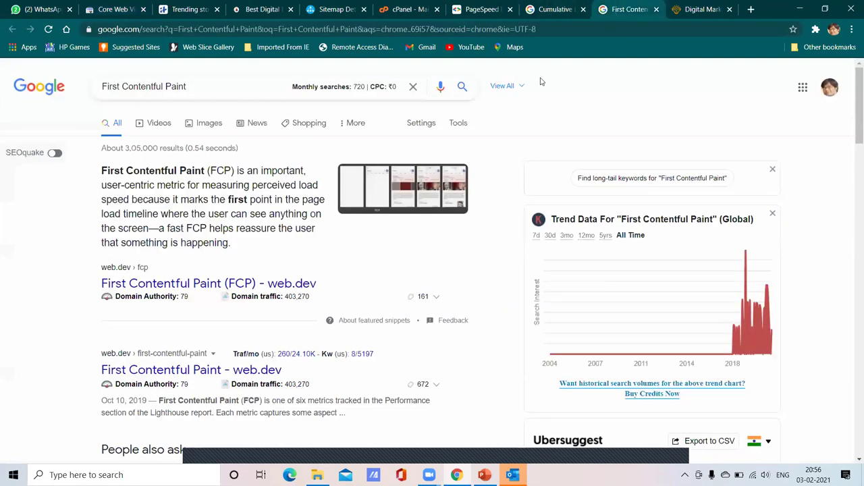
click(546, 9)
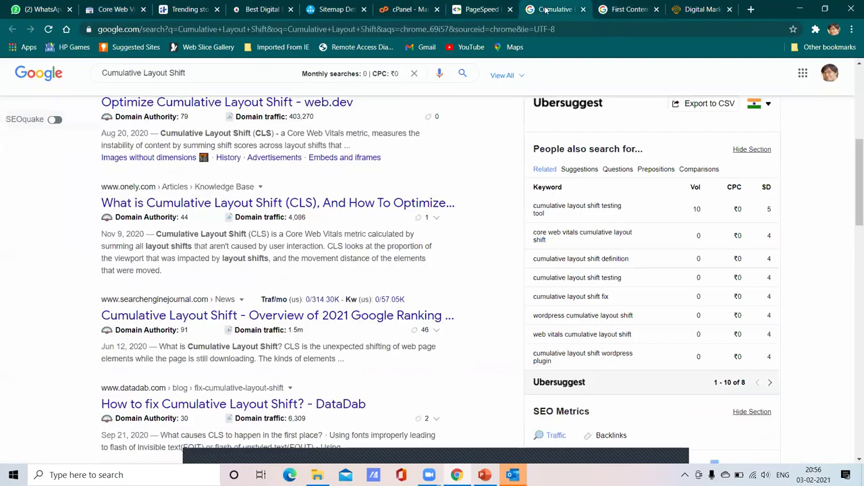
scroll(222, 162, up, 5)
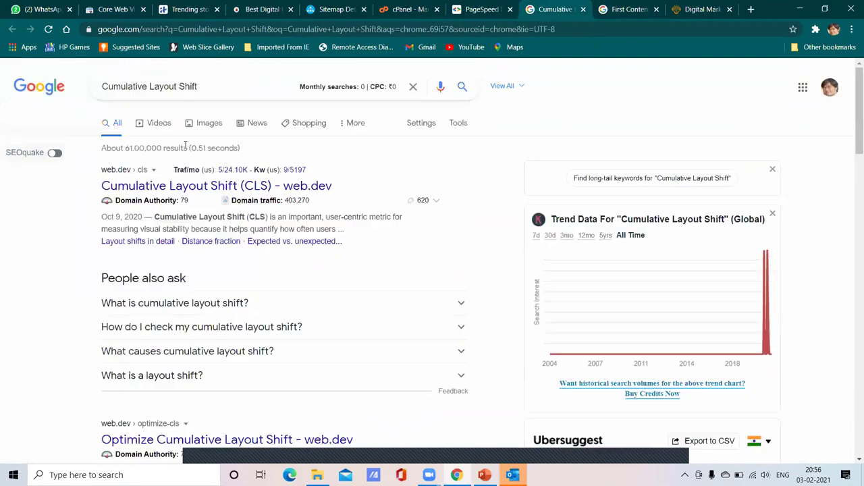
Return to Search Console and examine the Mobile and Desktop sections of the Core Web Vitals report for thedigitalmonkey.in.
click(121, 8)
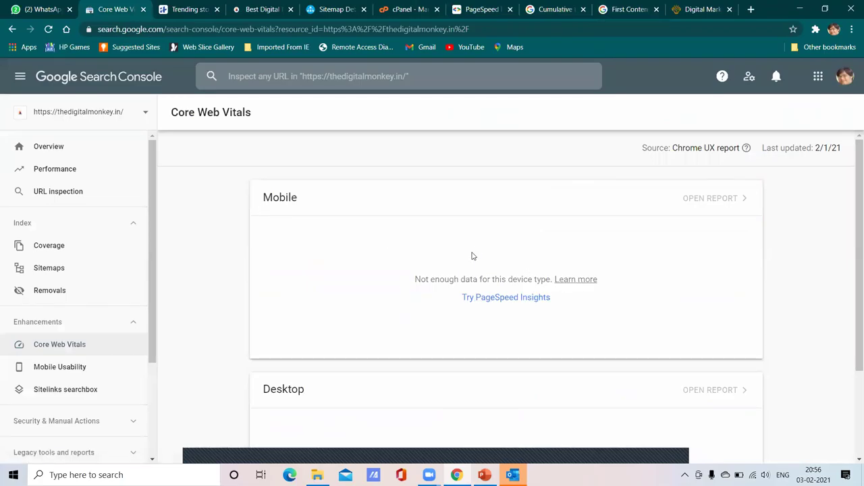
scroll(646, 237, down, 1)
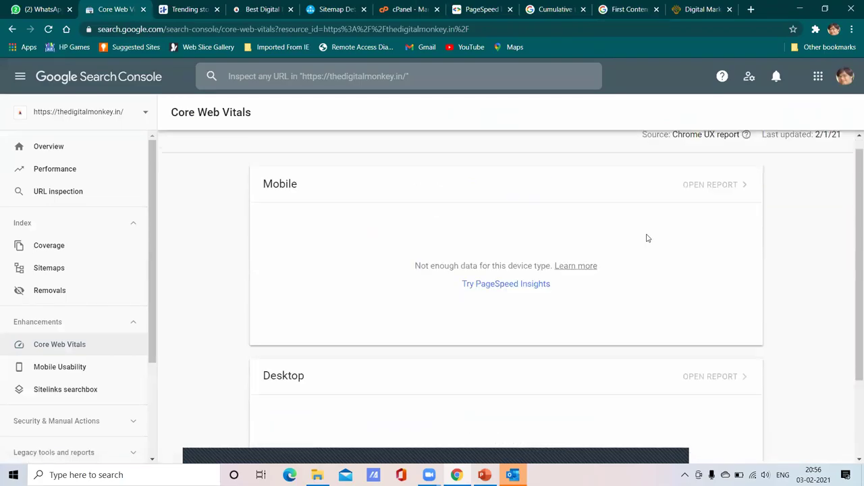
scroll(647, 238, up, 1)
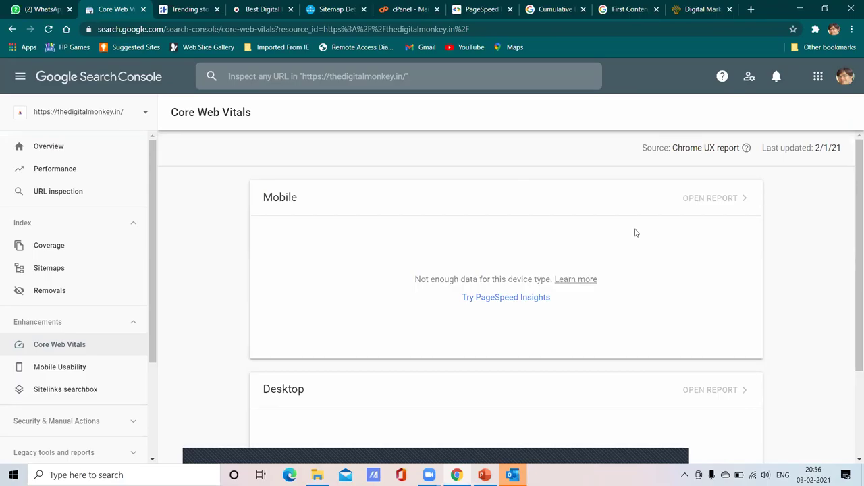
Open the Mobile Usability report for thedigitalmonkey.in and examine its error chart and the issue types under Details.
click(76, 365)
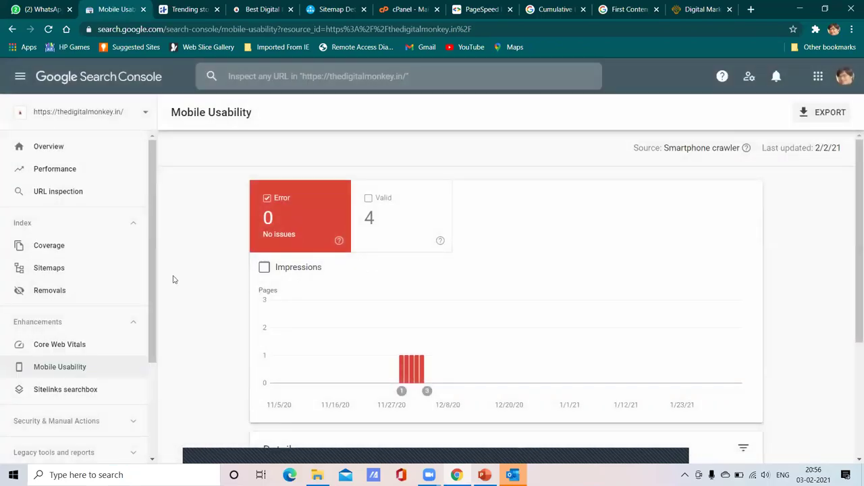
scroll(685, 195, down, 2)
scroll(635, 197, up, 2)
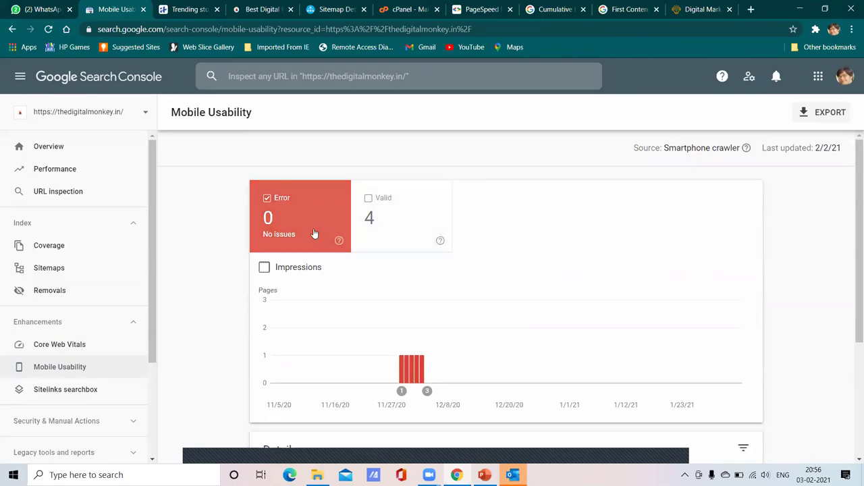
scroll(317, 234, down, 3)
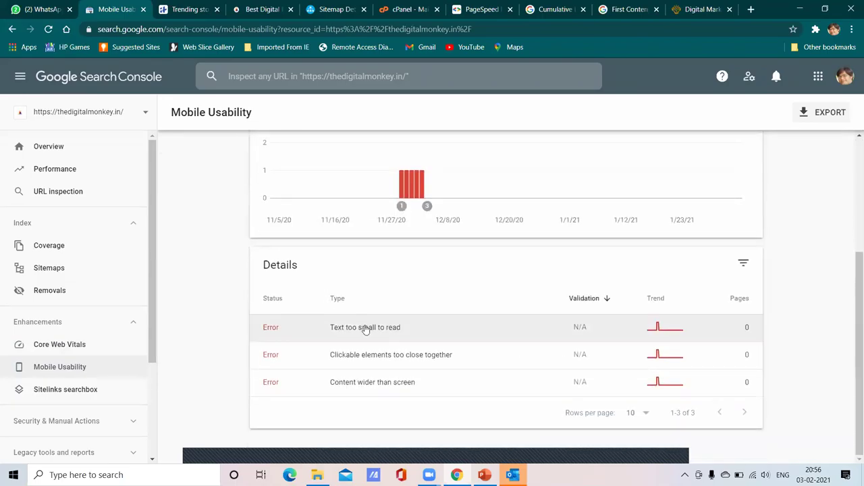
scroll(365, 334, up, 3)
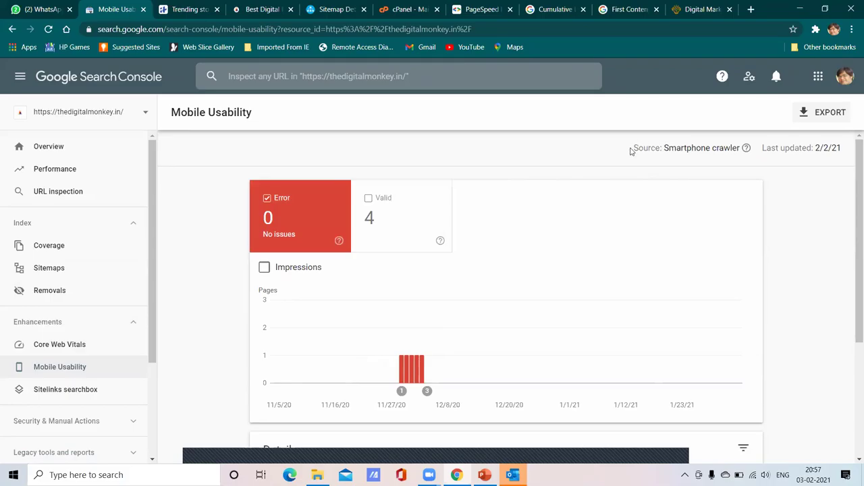
Highlight the report's "Smartphone crawler" source and view the available export formats without exporting.
mouse_move(634, 147)
mouse_down()
mouse_move(742, 147)
mouse_move(646, 145)
mouse_up()
click(666, 148)
drag(666, 148, 743, 151)
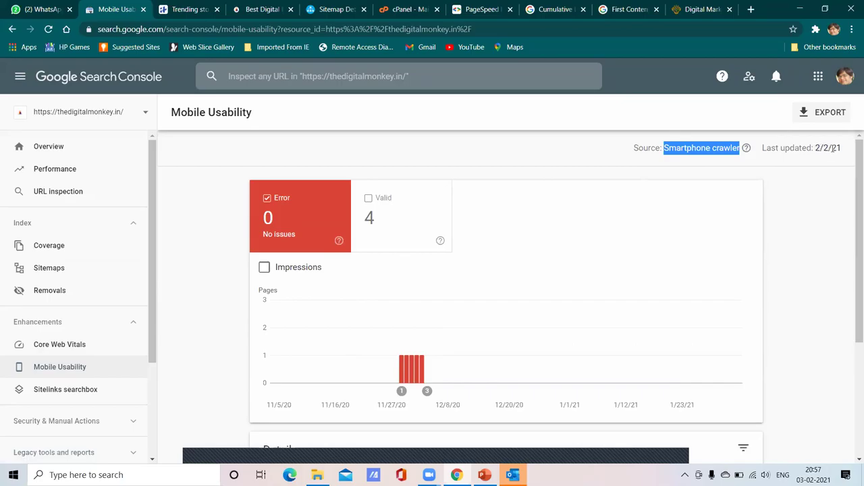
click(828, 114)
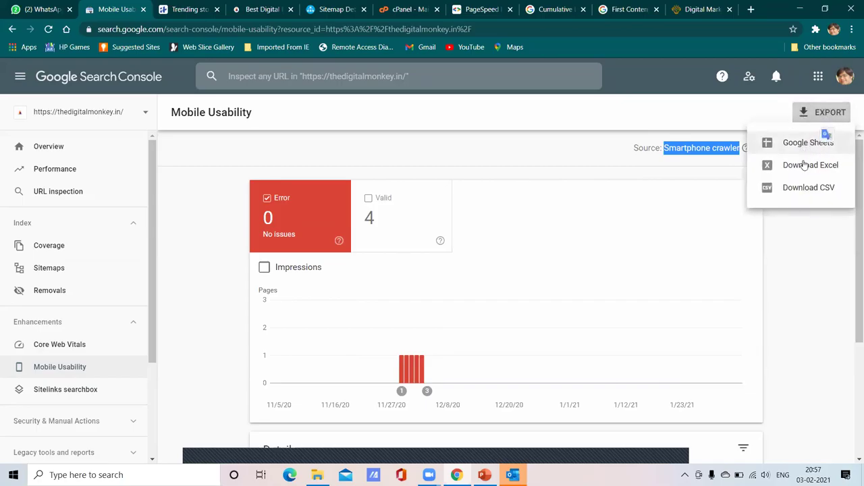
click(804, 227)
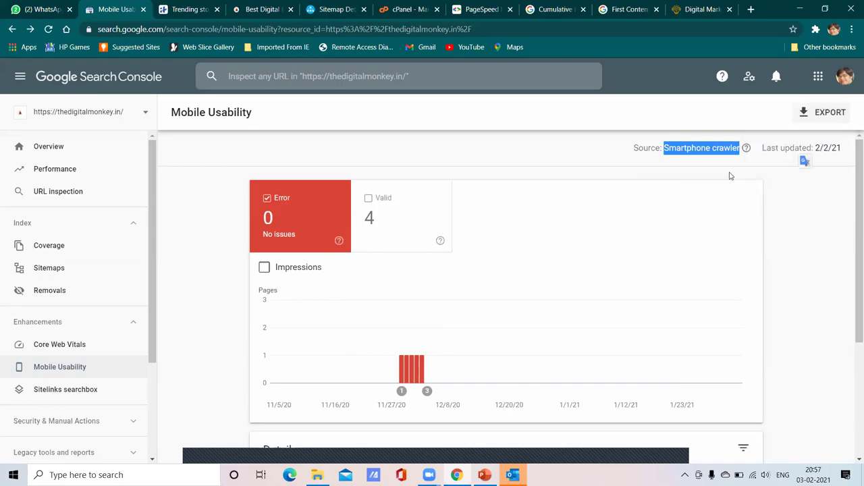
click(695, 160)
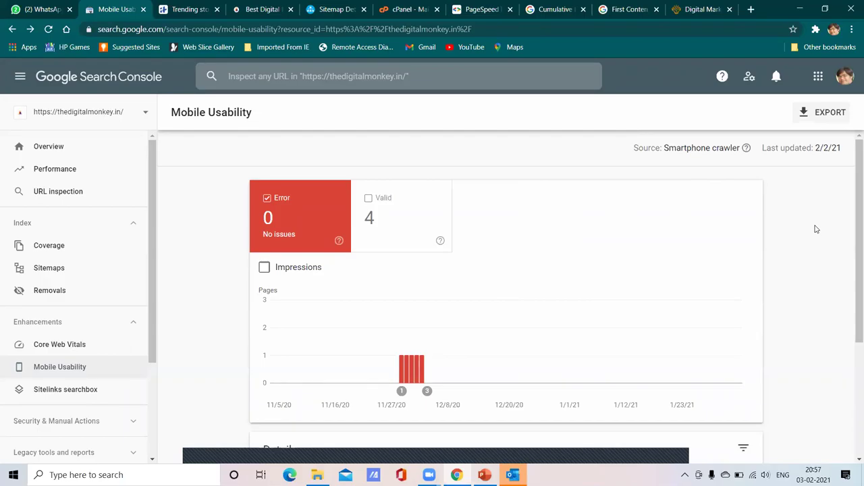
Compare the Mobile Usability error summary and its chart markers with the issues listed in the Details table.
scroll(776, 246, down, 3)
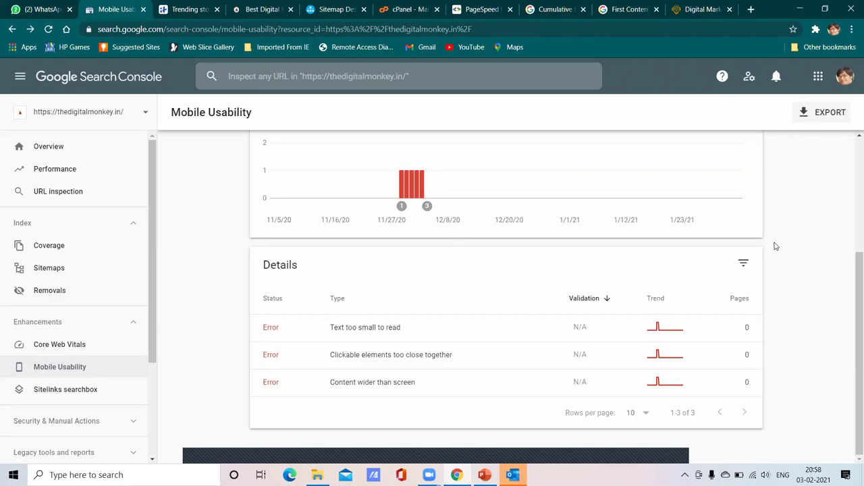
scroll(775, 246, up, 3)
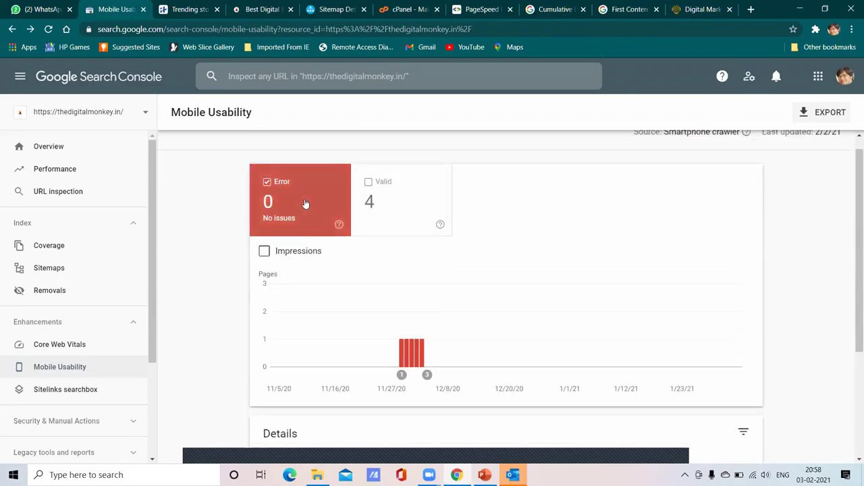
scroll(333, 262, down, 3)
scroll(286, 199, up, 3)
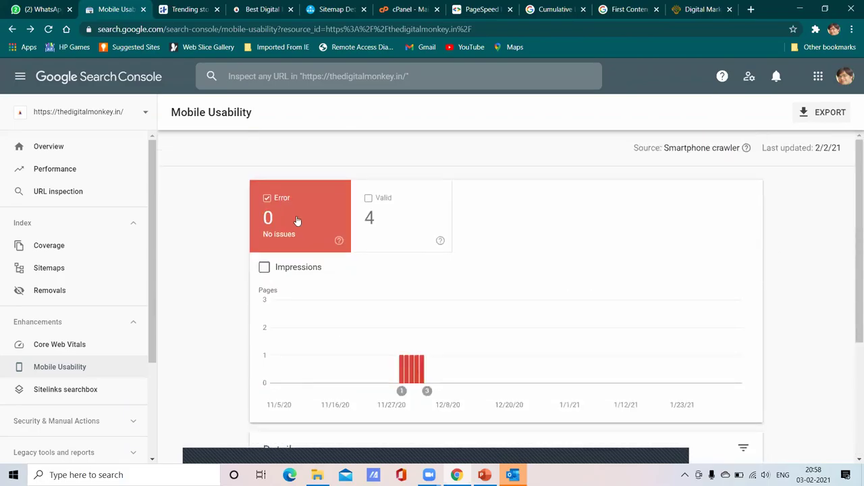
scroll(299, 224, down, 3)
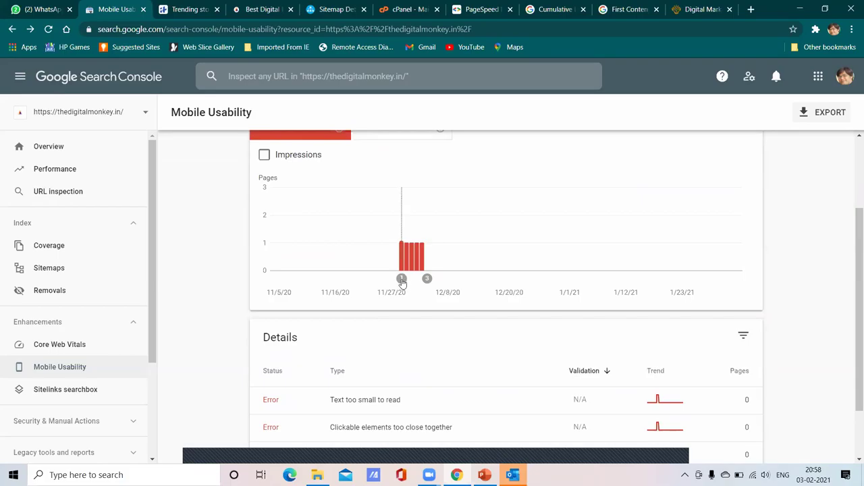
Inspect markers 1 and 3 on the error chart, and read the three issue types under Details.
mouse_move(402, 280)
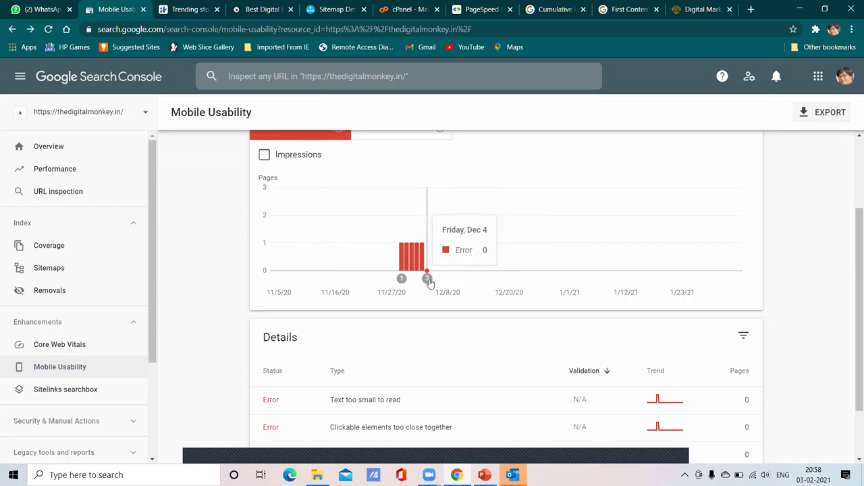
scroll(408, 288, down, 1)
scroll(409, 288, down, 2)
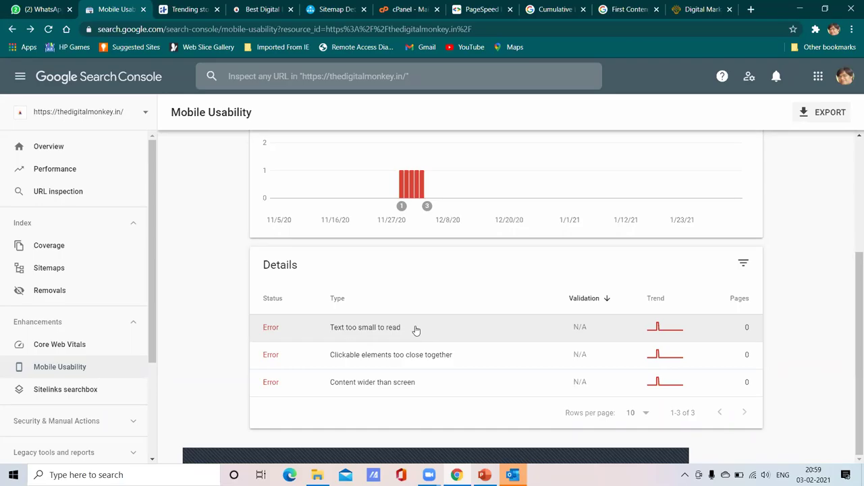
Show the thedigitalmonkey.in homepage in a narrow, phone-width browser window over the presentation and review how its sections stack.
click(253, 9)
scroll(639, 141, up, 10)
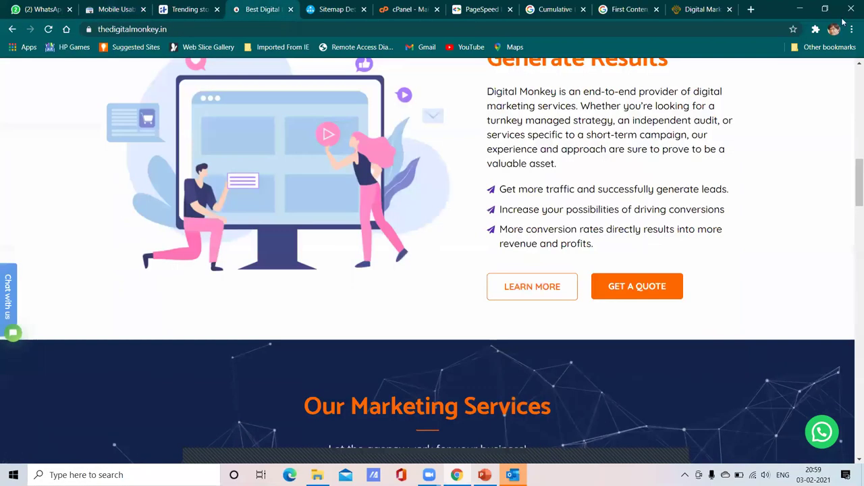
click(824, 9)
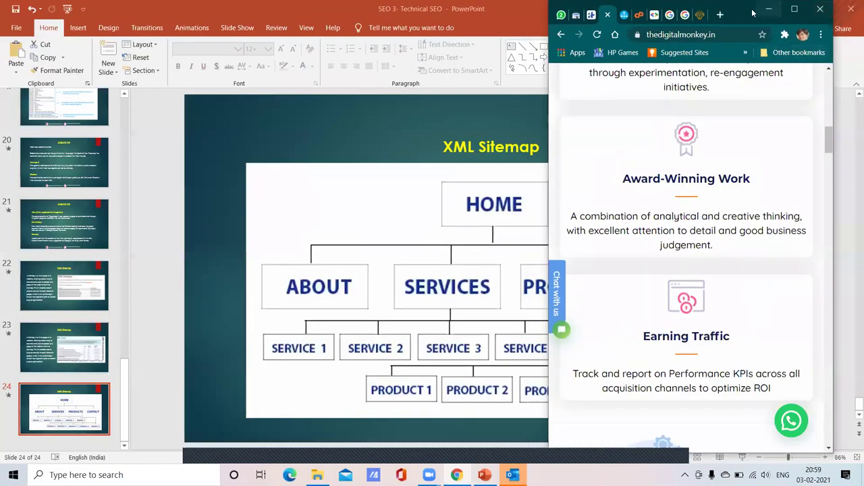
drag(718, 22, 486, 63)
scroll(448, 240, up, 10)
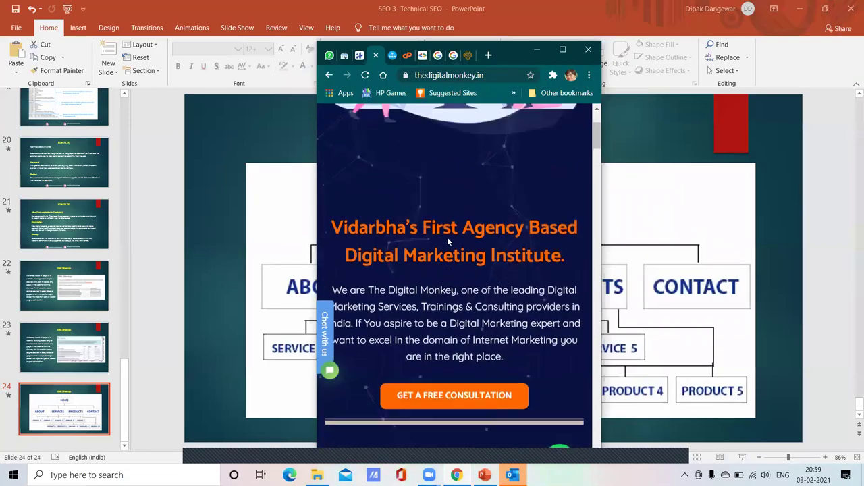
scroll(448, 239, down, 4)
scroll(448, 240, up, 4)
scroll(448, 240, down, 8)
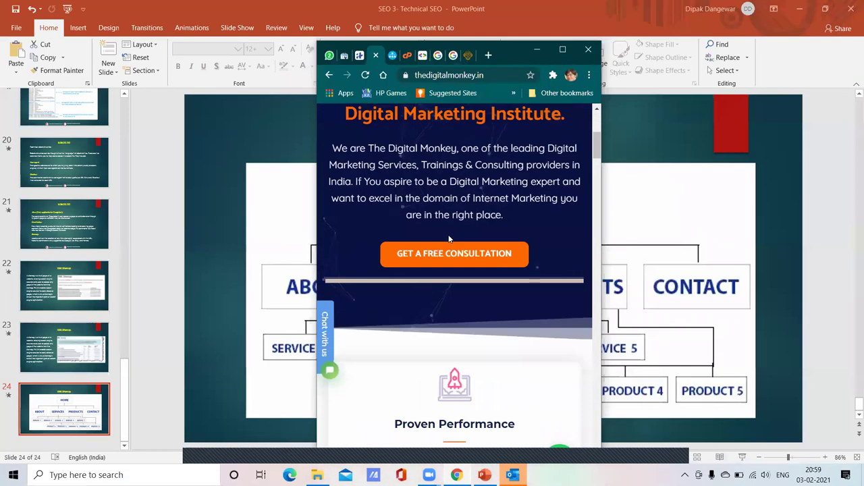
scroll(449, 239, down, 7)
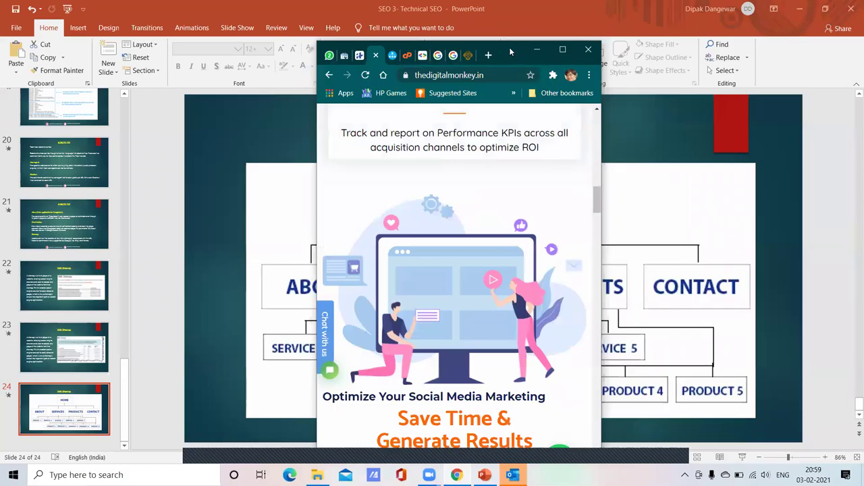
drag(509, 42, 512, 1)
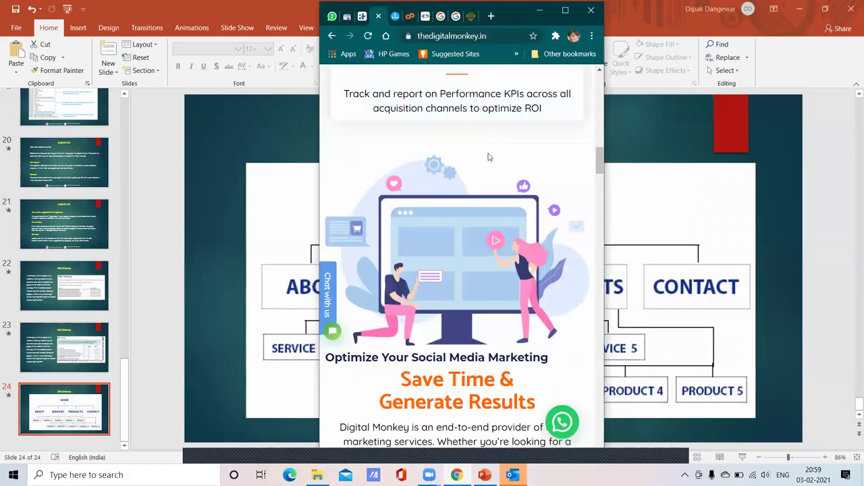
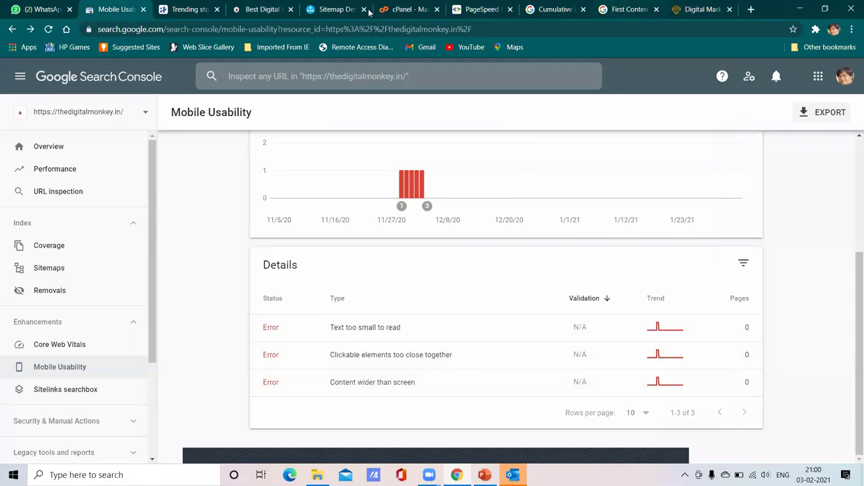
Bring the thedigitalmonkey.in homepage back into the narrow window and check how the marketing service cards are laid out.
click(260, 8)
key(super+Down)
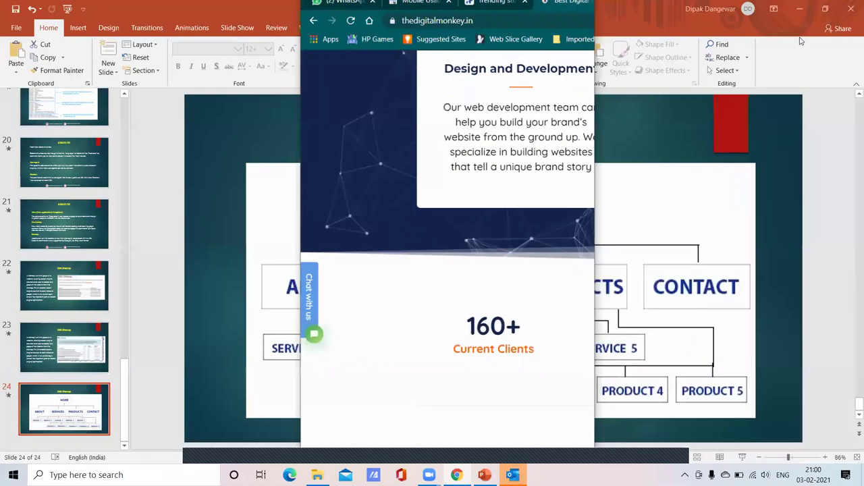
scroll(472, 275, down, 10)
scroll(440, 297, up, 4)
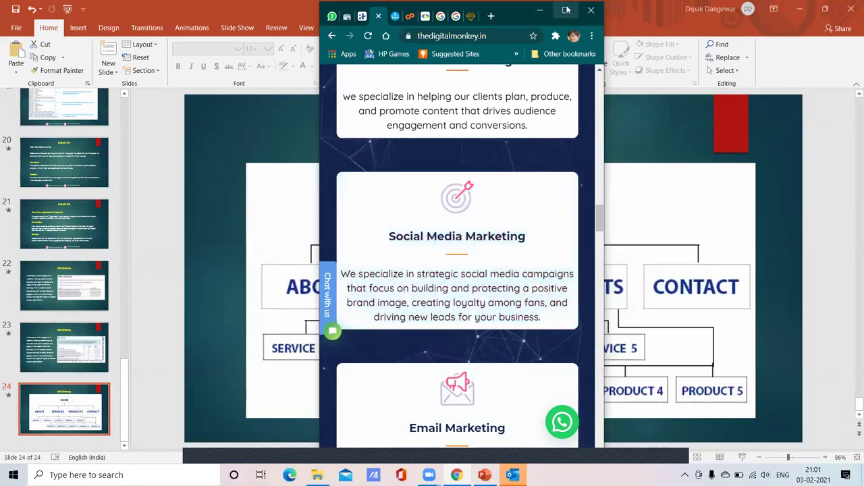
Maximize the browser window and review the homepage's desktop layout from the contact form up through the service and feature sections.
click(565, 10)
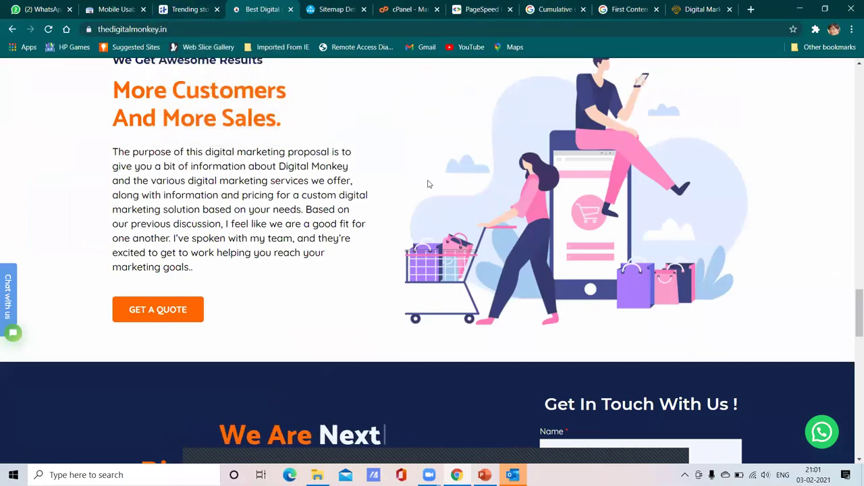
scroll(427, 182, down, 1)
scroll(427, 182, down, 4)
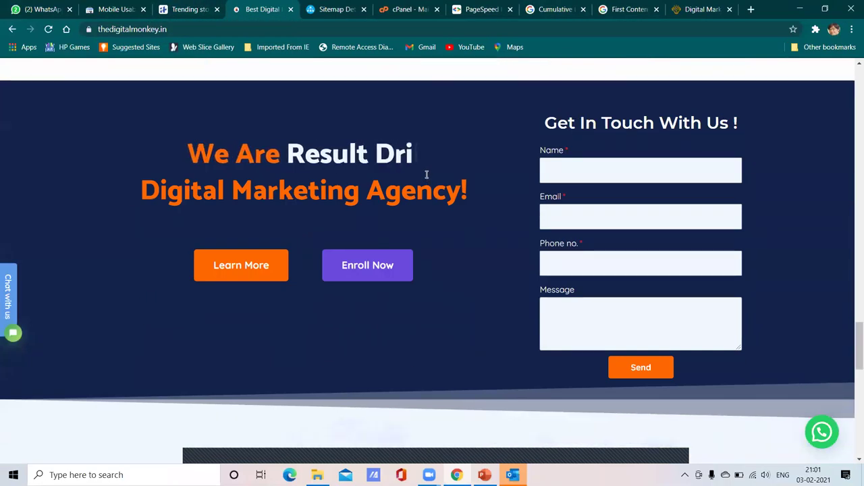
scroll(428, 172, up, 4)
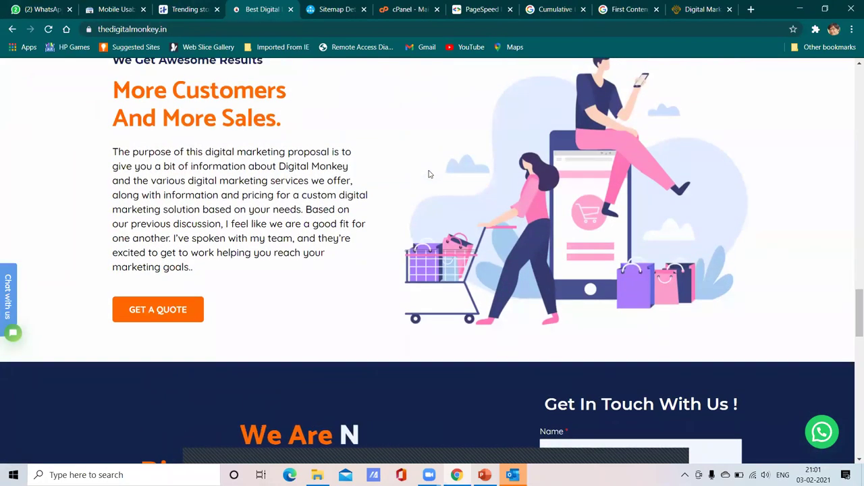
scroll(428, 174, up, 3)
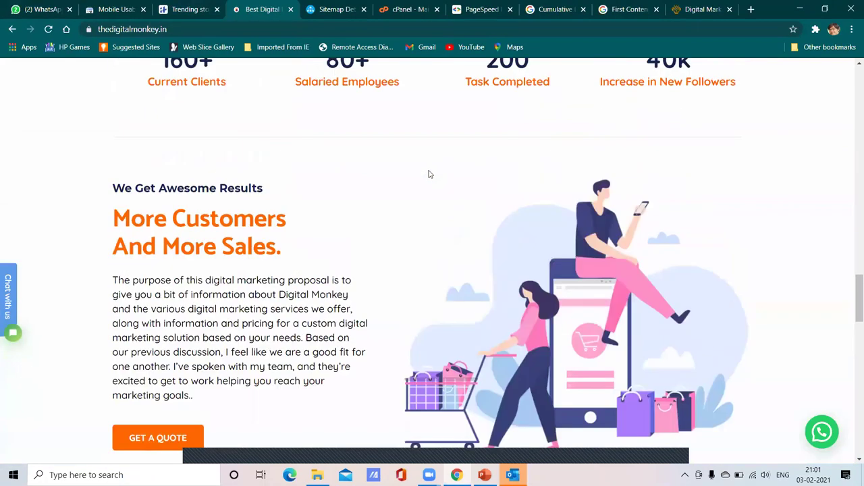
scroll(429, 174, up, 5)
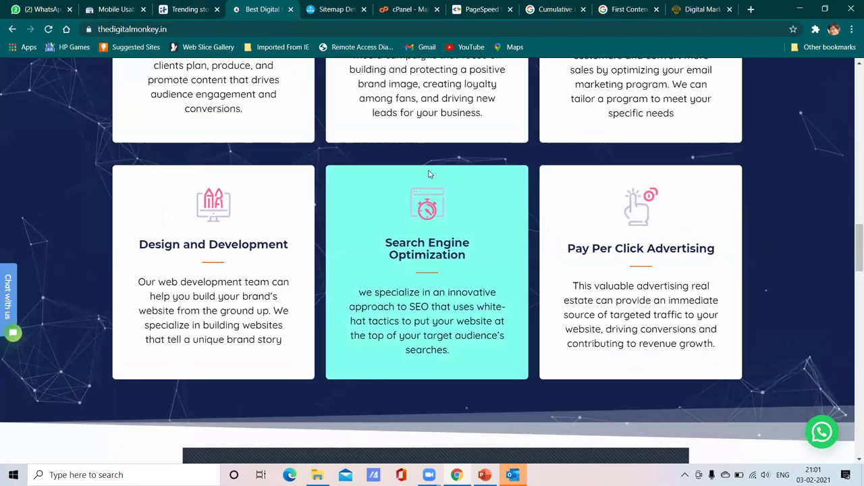
scroll(430, 174, up, 4)
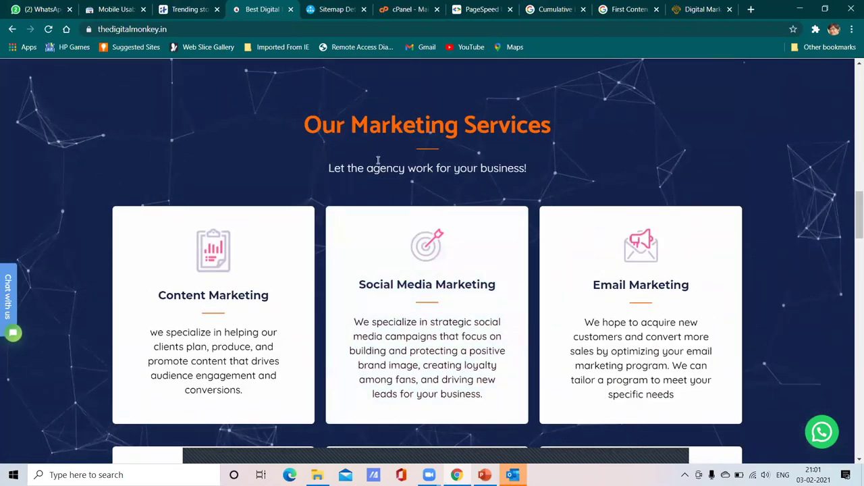
scroll(378, 161, up, 2)
scroll(406, 160, up, 1)
scroll(432, 160, up, 2)
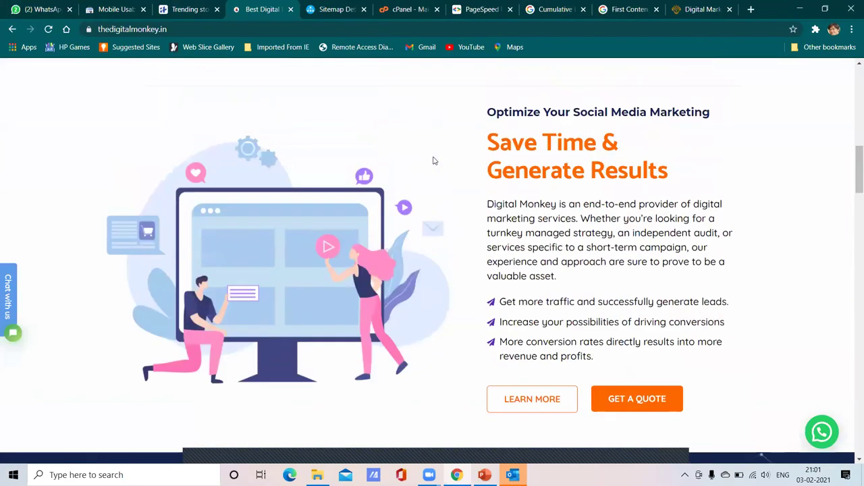
scroll(435, 161, up, 1)
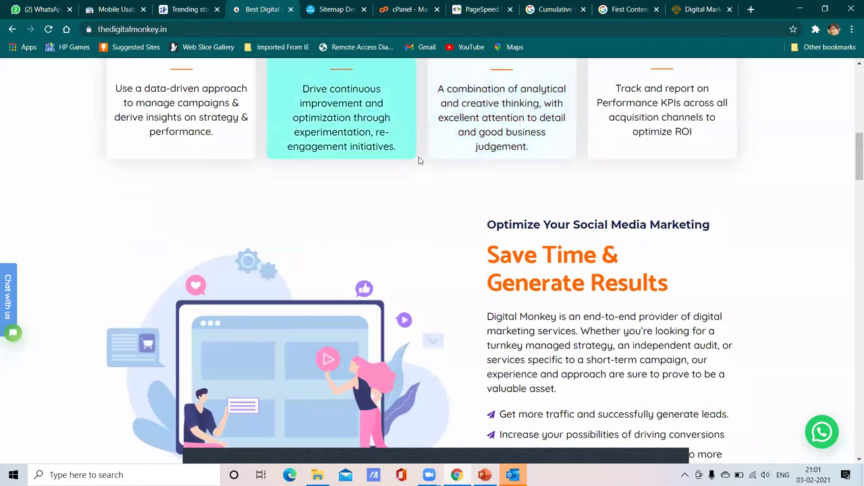
scroll(425, 175, up, 3)
Return to the Mobile Usability report, open the "Text too small to read" issue and examine its affected pages chart and Examples.
click(188, 9)
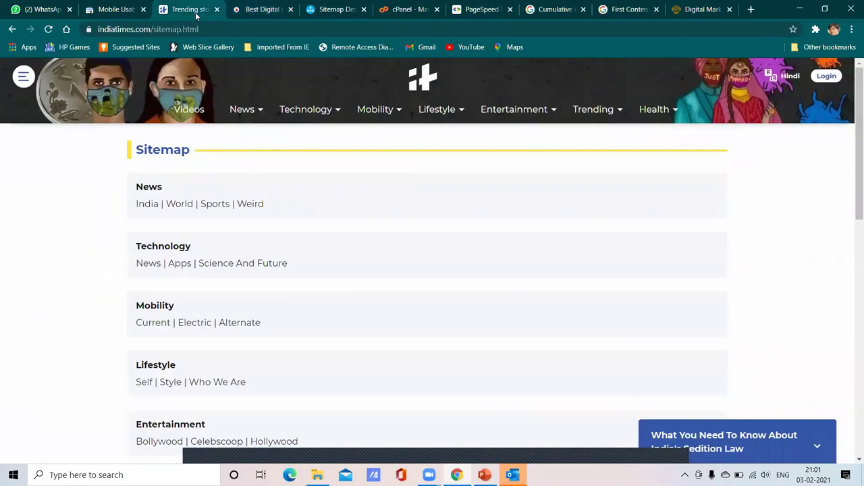
click(126, 9)
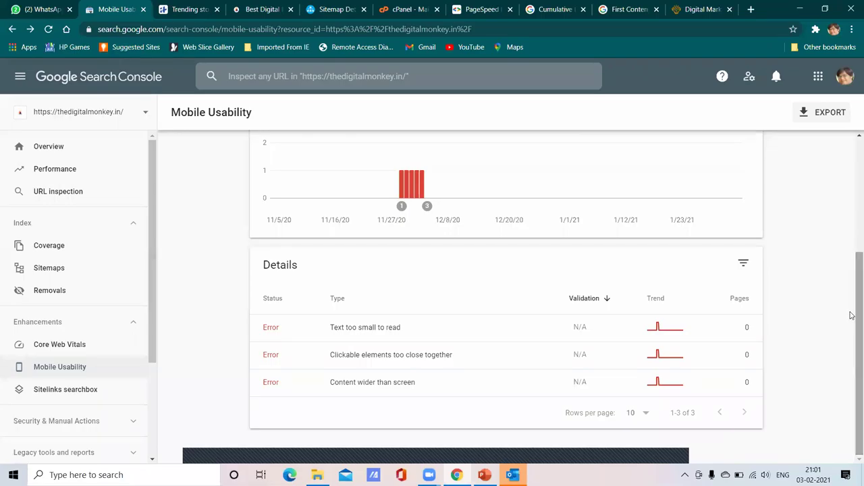
mouse_move(853, 316)
mouse_down()
mouse_move(852, 191)
mouse_move(852, 311)
mouse_up()
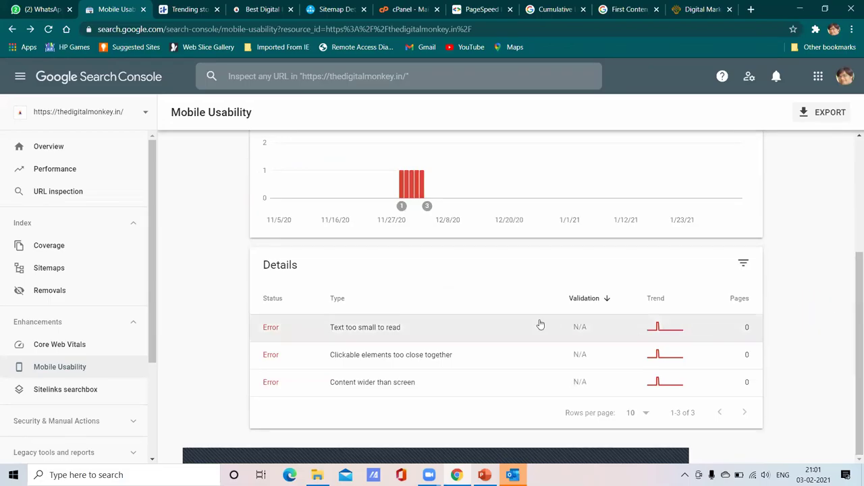
click(373, 331)
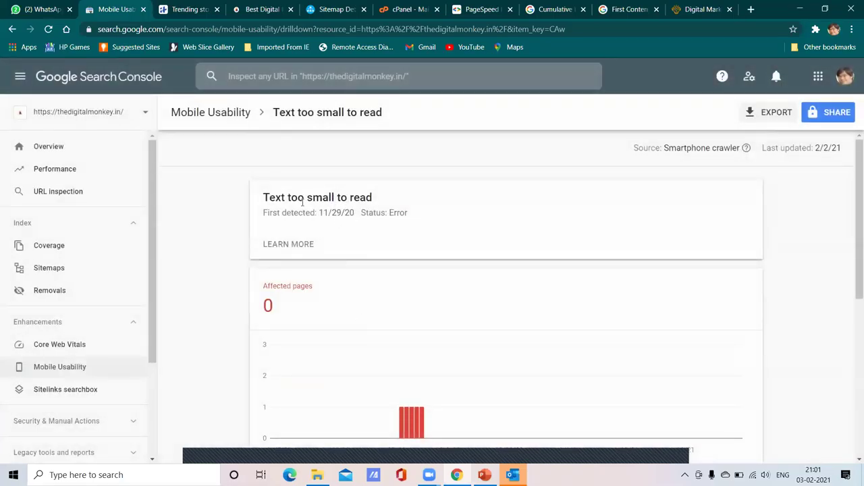
scroll(381, 203, down, 5)
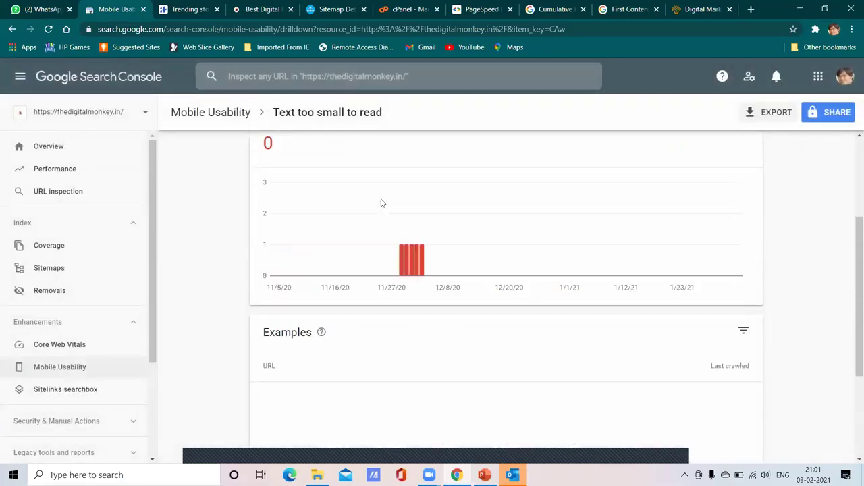
scroll(500, 315, down, 1)
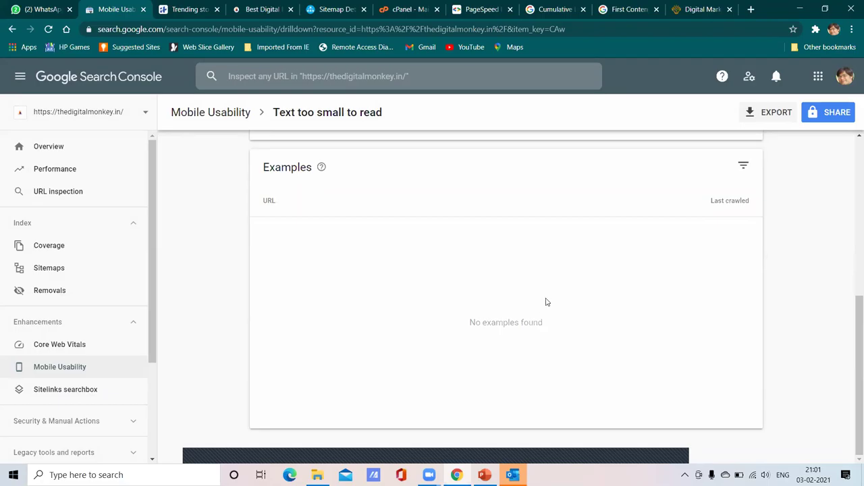
scroll(537, 297, up, 6)
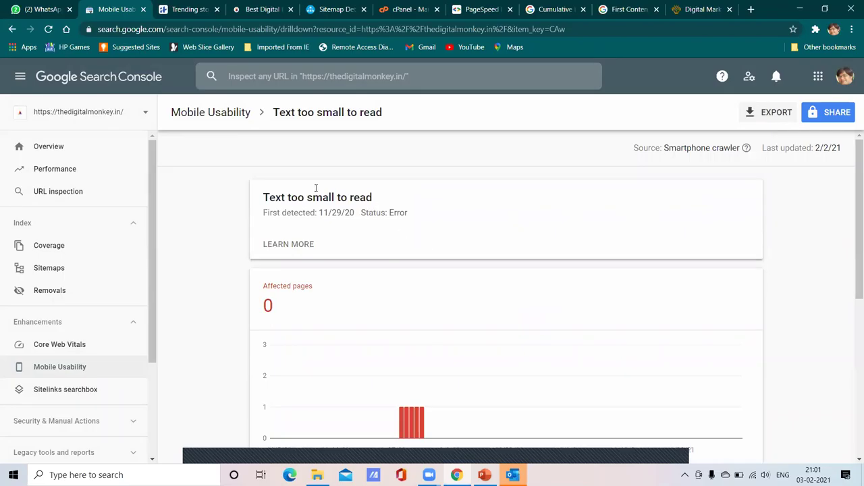
Go back to the Mobile Usability overview, include Valid pages in the chart and check their explanation and Details entry.
click(227, 116)
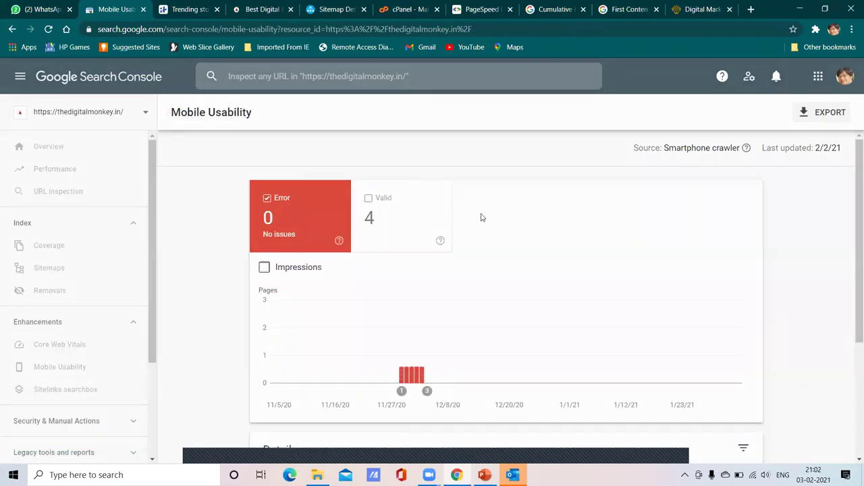
click(408, 227)
mouse_move(442, 242)
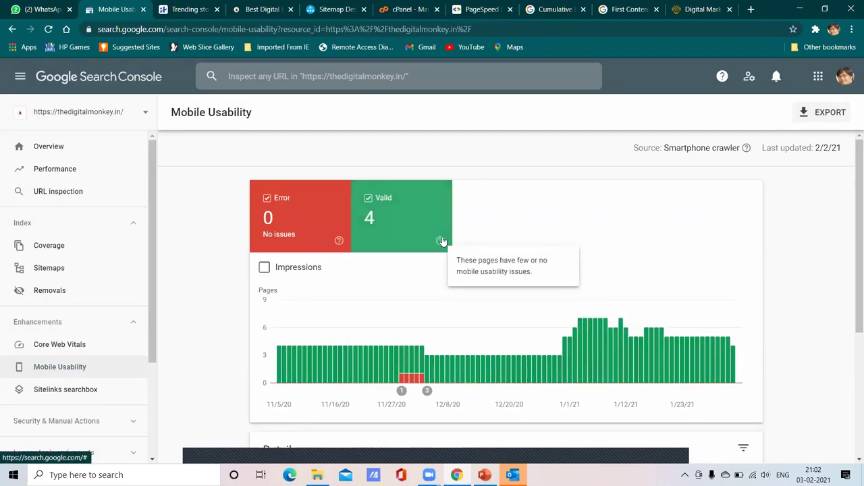
scroll(569, 221, down, 3)
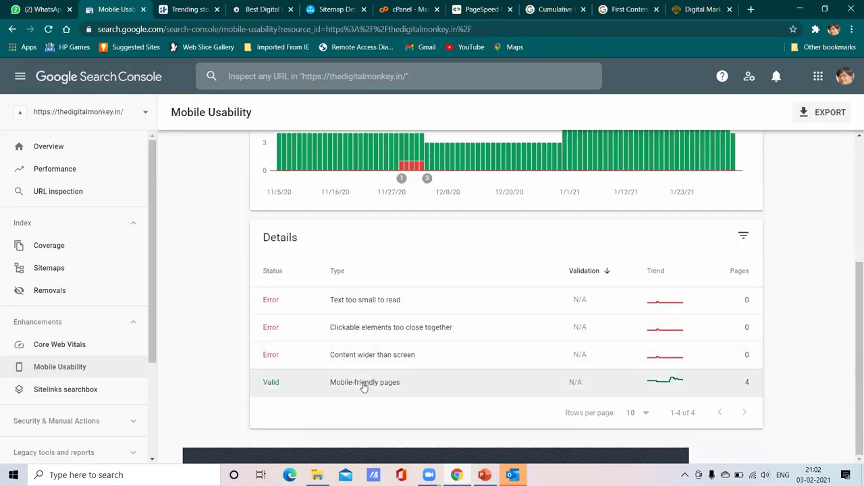
Open the "Mobile-friendly pages" entry and examine its example URLs and page chart.
click(384, 385)
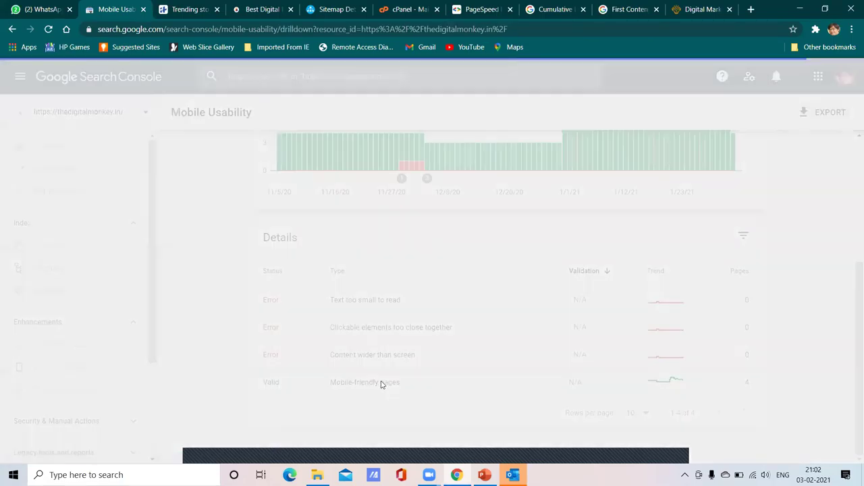
scroll(383, 306, down, 4)
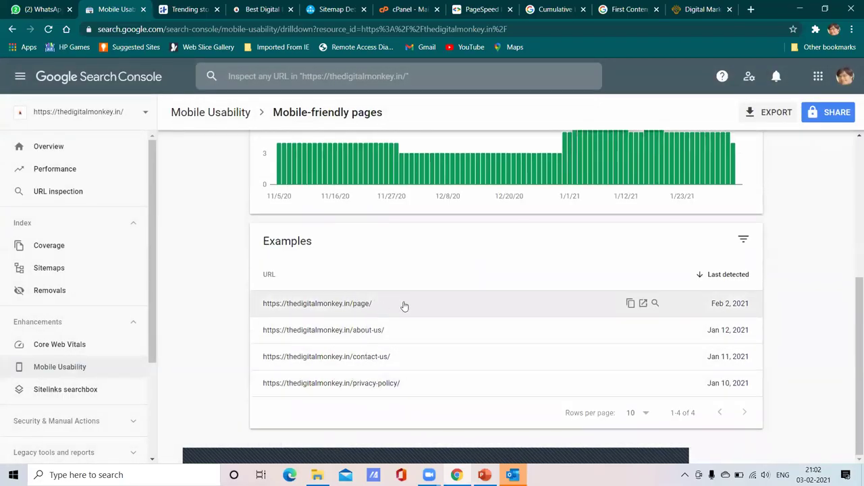
scroll(406, 290, up, 4)
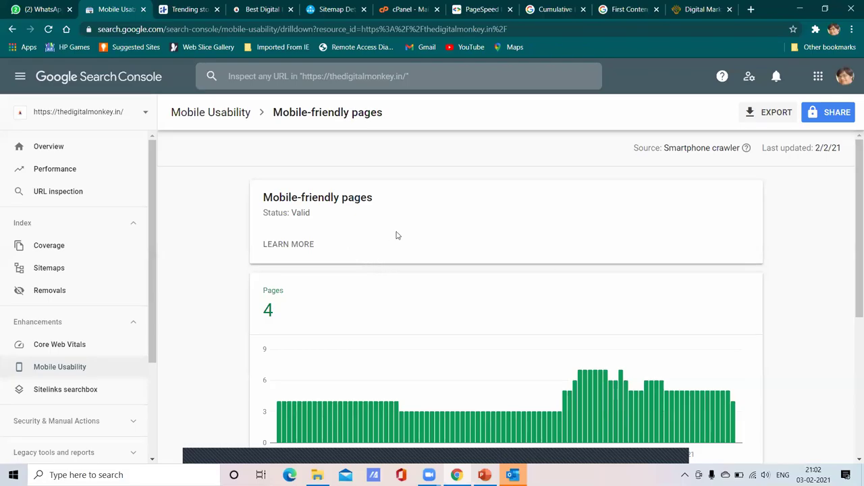
Return from the mobile-friendly pages to the Mobile Usability overview and review its error summary and chart.
click(229, 115)
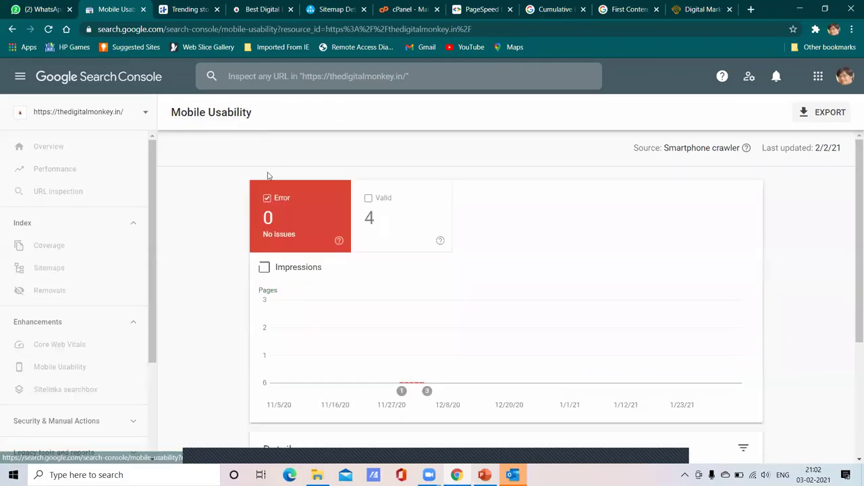
scroll(437, 230, down, 3)
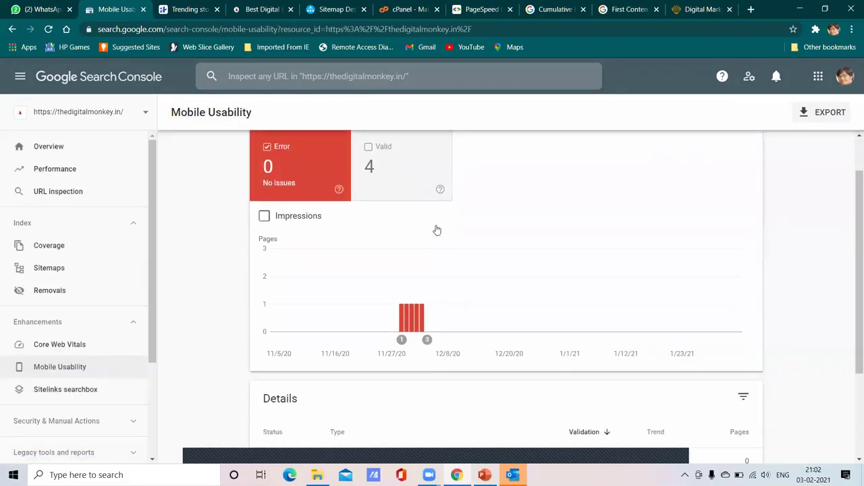
scroll(302, 258, up, 3)
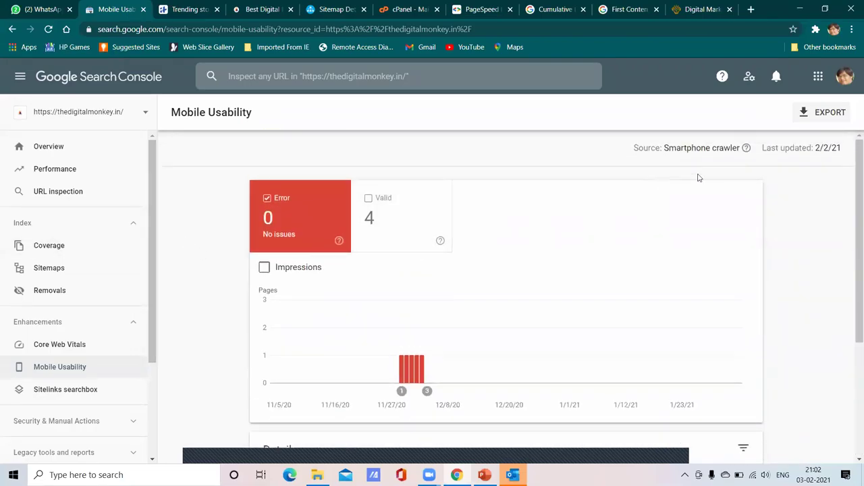
Finish reviewing the Mobile Usability details, then open the Sitelinks searchbox report and examine its error summary, chart and Details.
scroll(87, 351, down, 2)
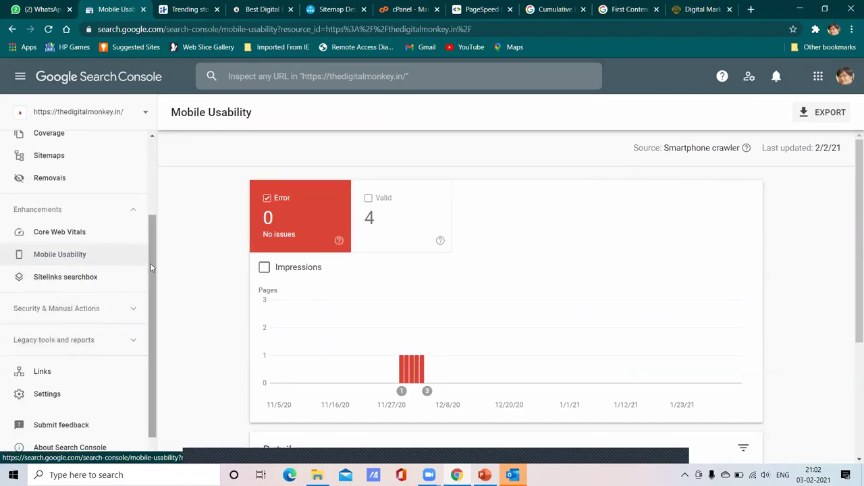
drag(152, 267, 151, 271)
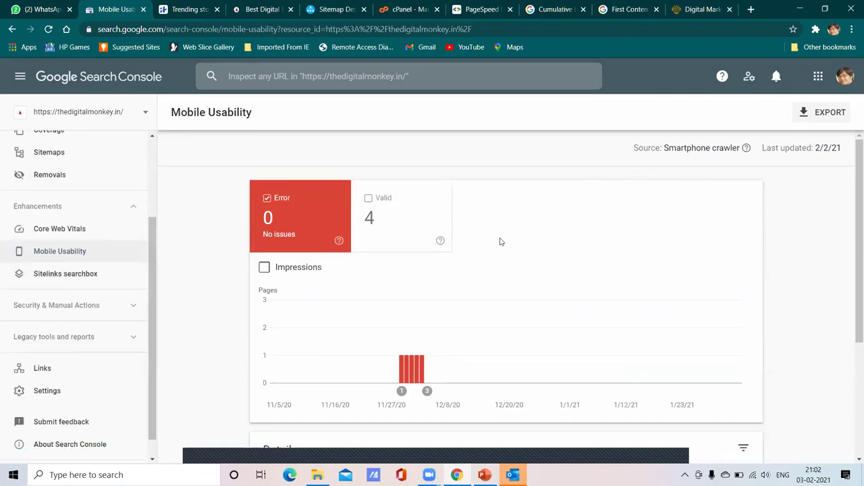
scroll(500, 241, down, 3)
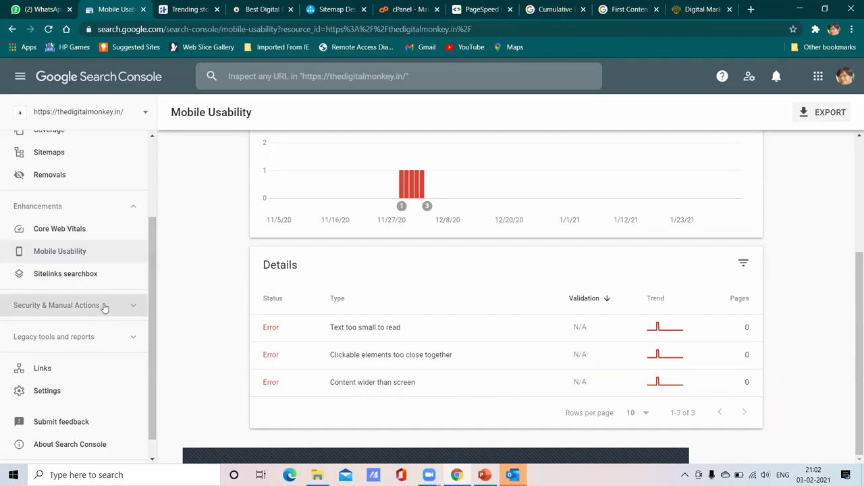
click(80, 279)
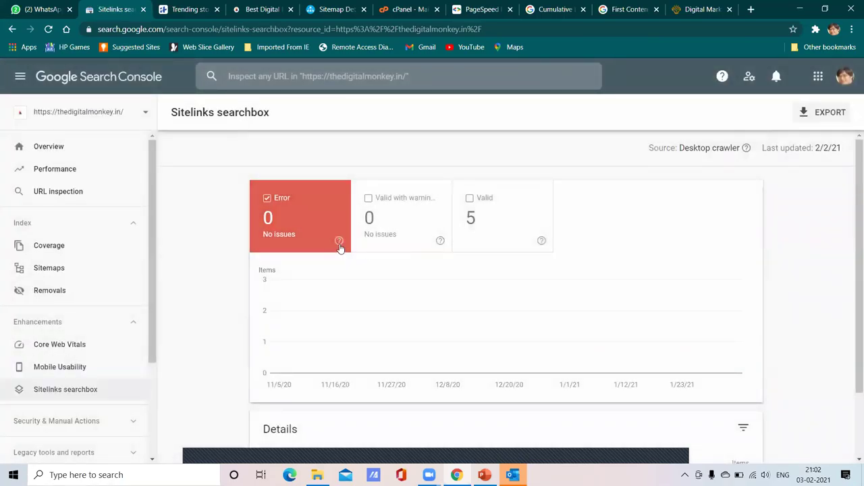
scroll(424, 244, down, 1)
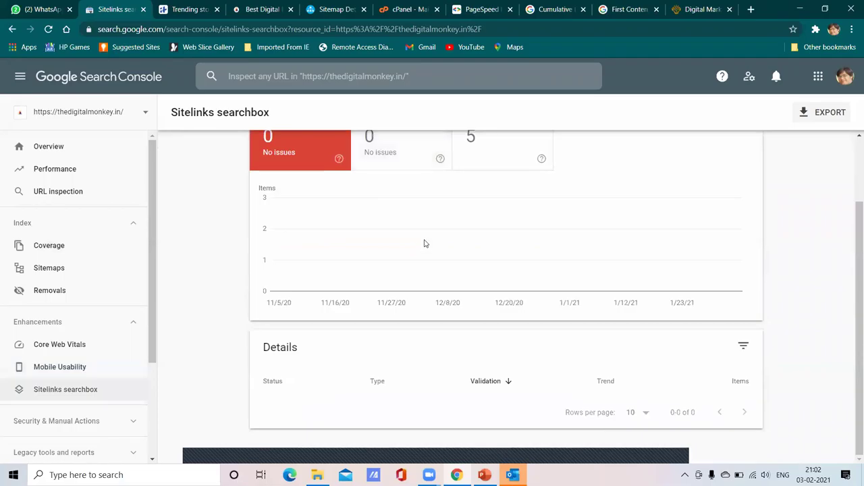
scroll(424, 243, up, 1)
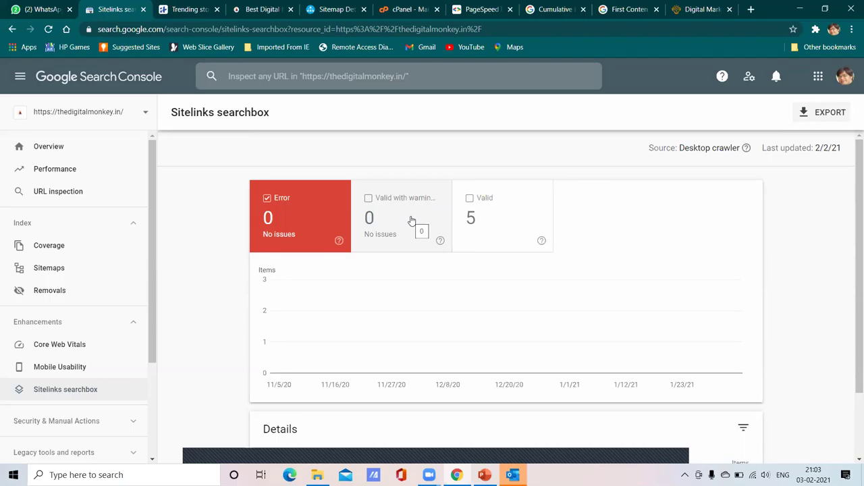
Show Valid with warnings, Valid and Error items together in the Sitelinks searchbox chart and check the Details entry.
drag(150, 256, 153, 359)
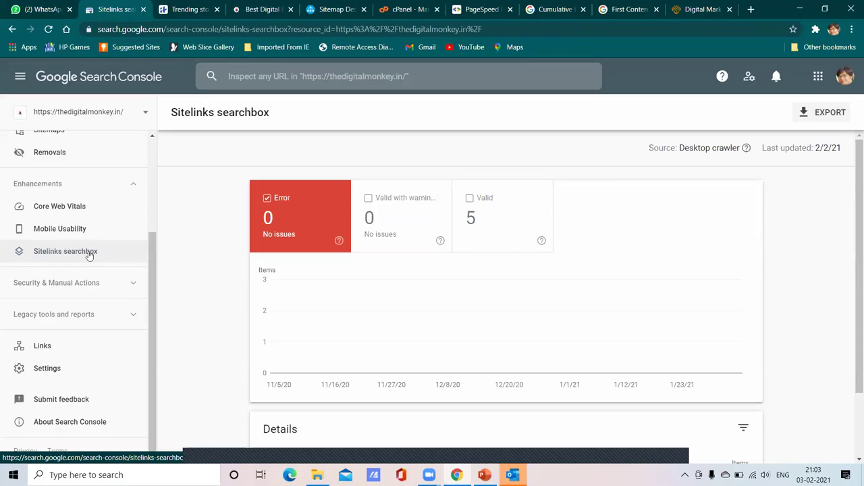
scroll(151, 270, up, 1)
scroll(150, 277, down, 1)
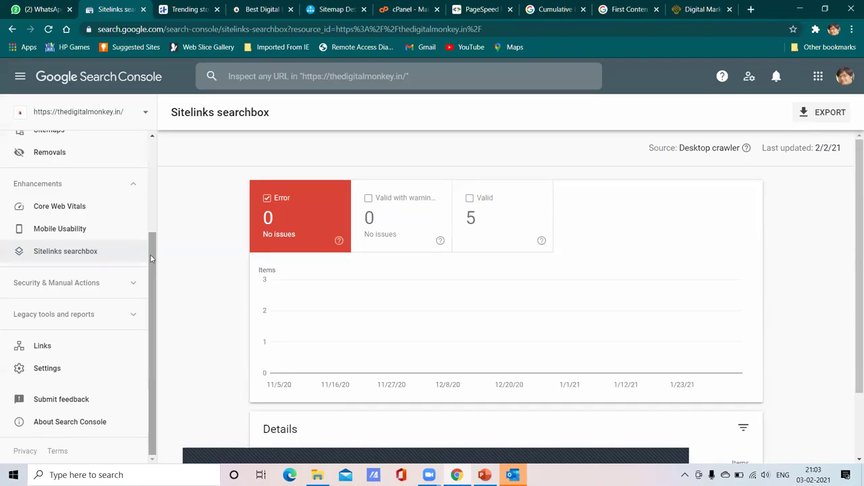
scroll(391, 255, down, 1)
scroll(349, 249, up, 1)
click(398, 215)
click(328, 233)
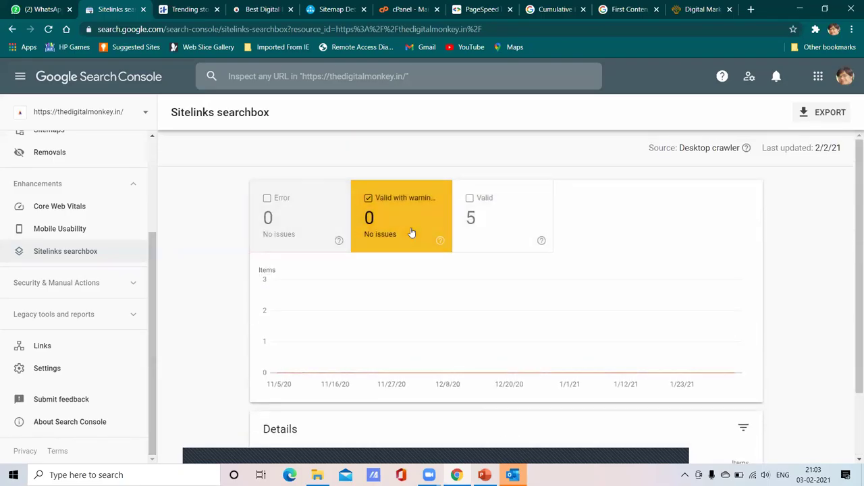
click(485, 228)
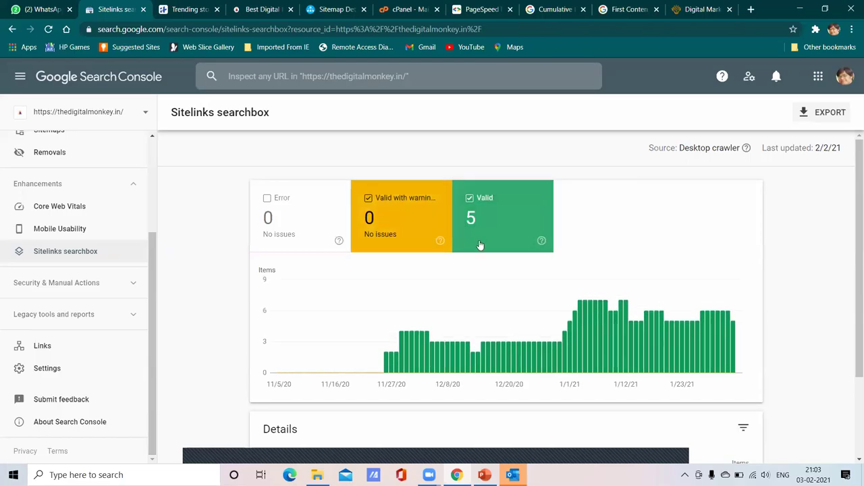
scroll(470, 277, down, 2)
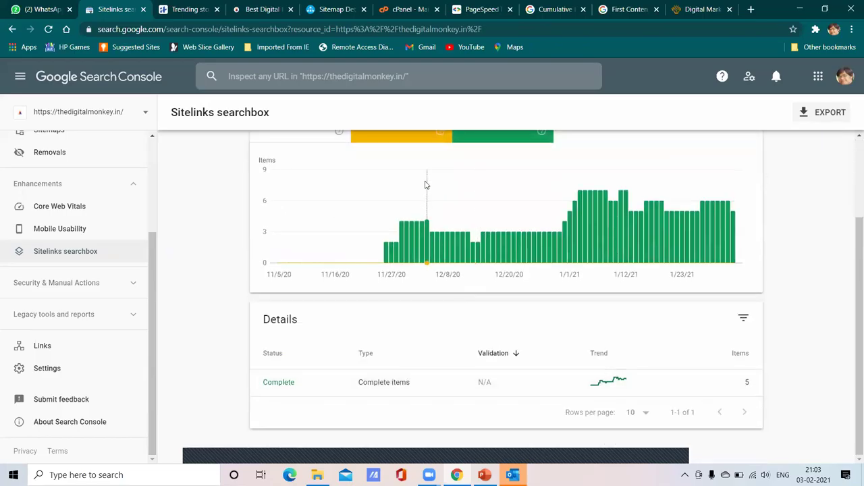
scroll(427, 189, up, 2)
click(318, 223)
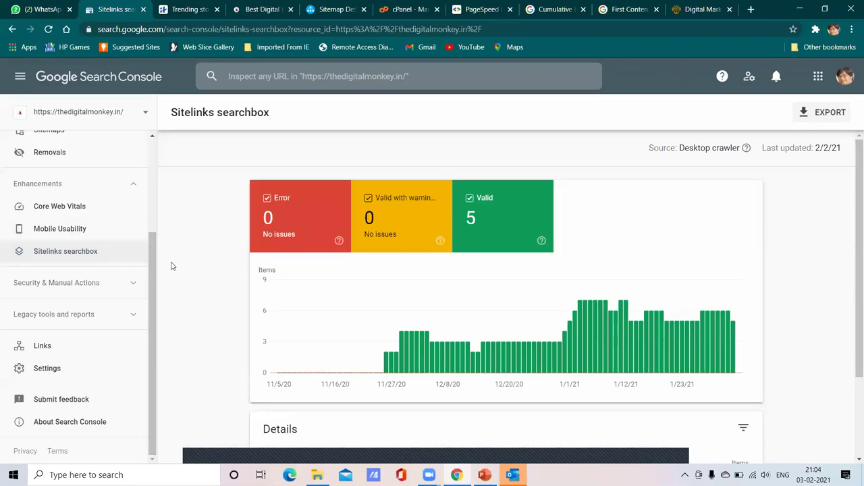
Expand the Security & Manual Actions section and open the Manual actions report.
scroll(150, 227, up, 1)
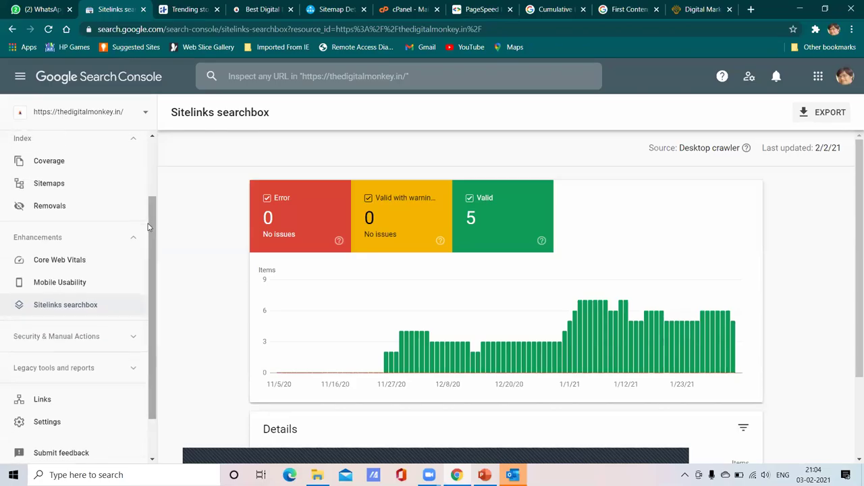
scroll(150, 243, down, 1)
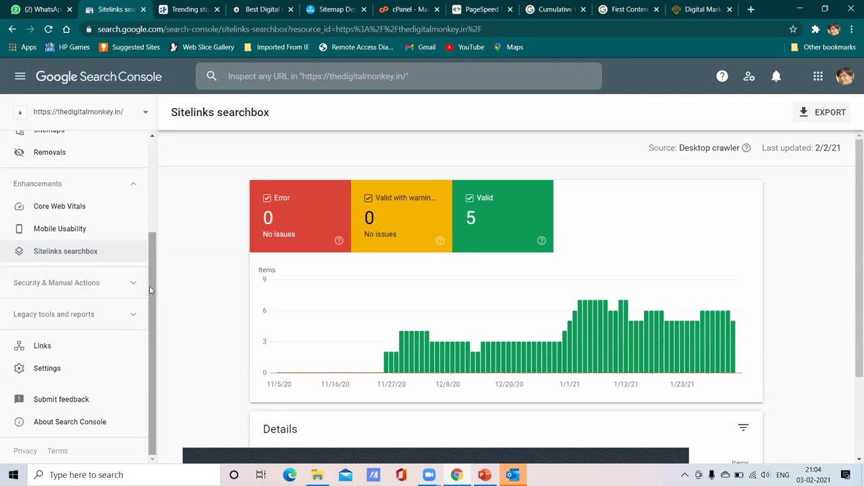
click(105, 287)
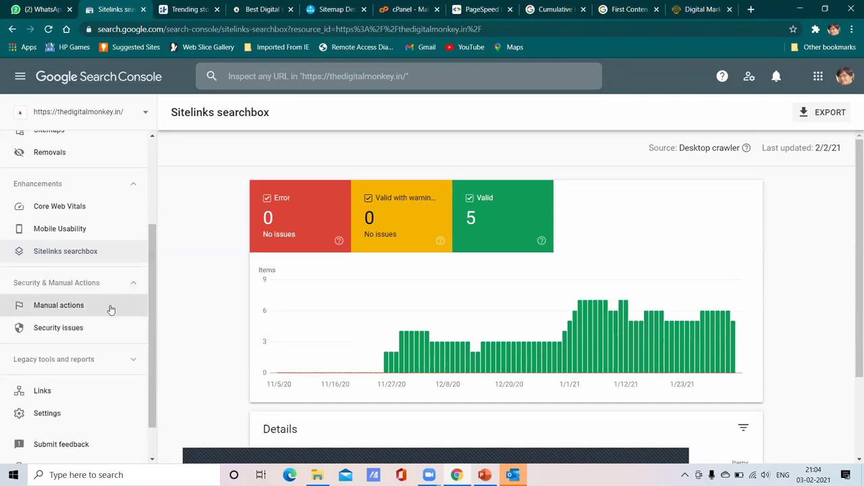
click(98, 310)
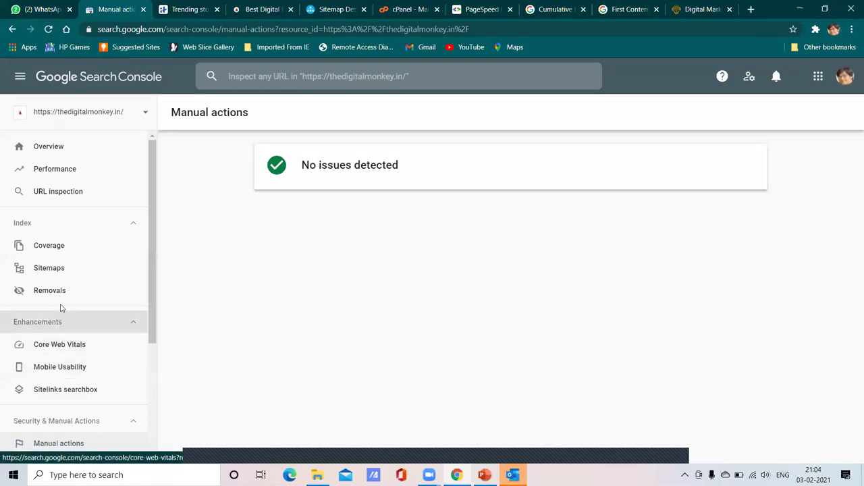
Review the Manual actions status and look over the Index, Enhancements and Security & Manual Actions report entries.
scroll(92, 349, down, 3)
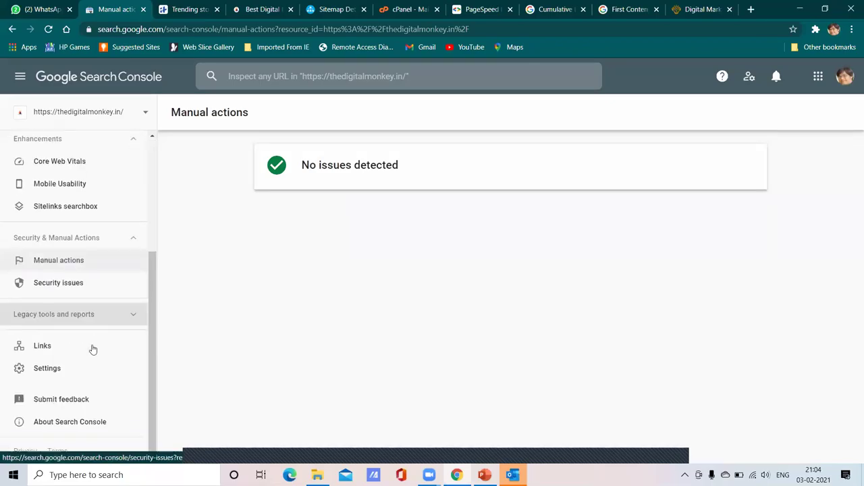
scroll(77, 267, up, 3)
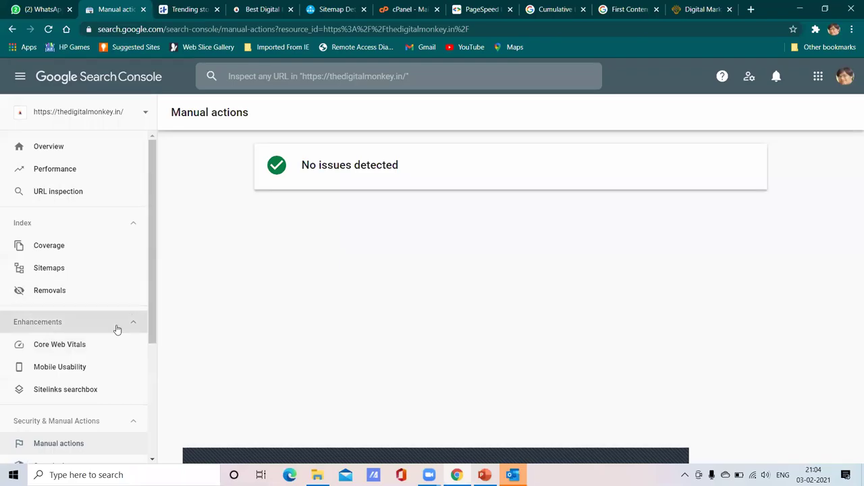
scroll(92, 316, down, 3)
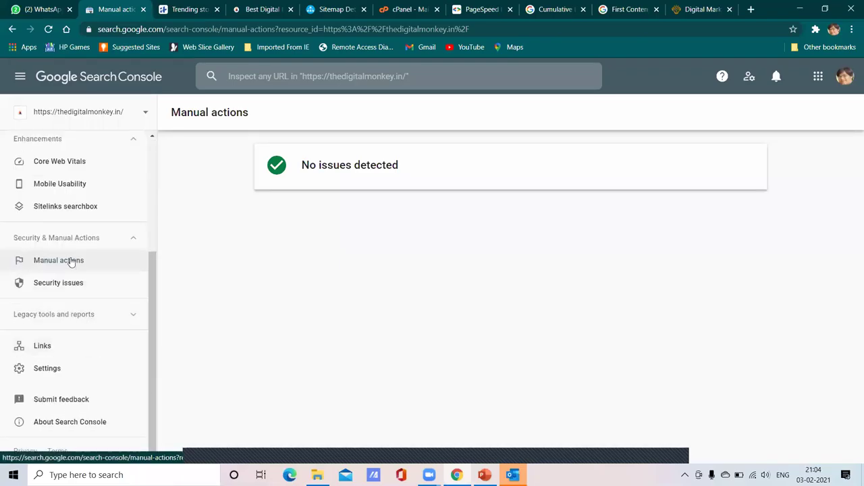
scroll(70, 260, up, 3)
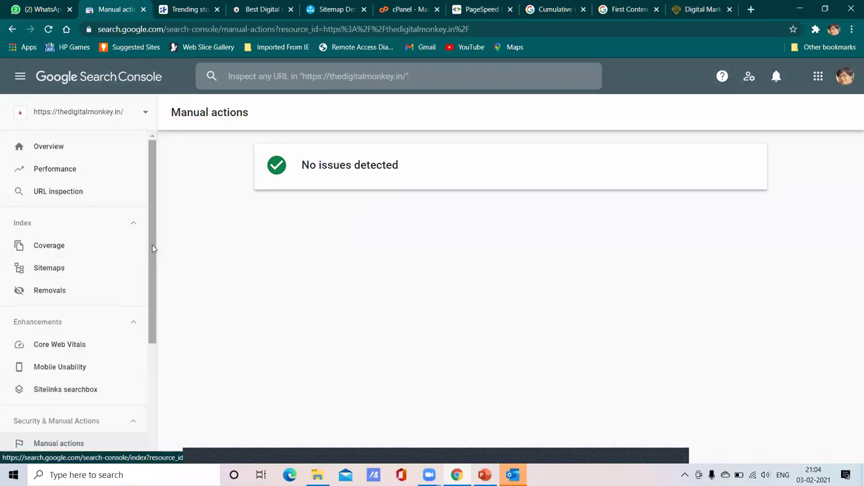
scroll(159, 331, down, 2)
scroll(102, 303, down, 1)
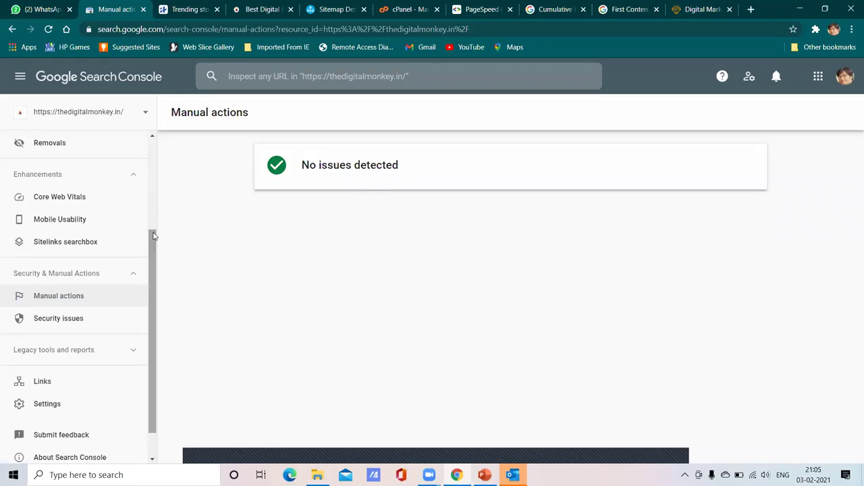
scroll(153, 235, up, 1)
scroll(152, 263, down, 2)
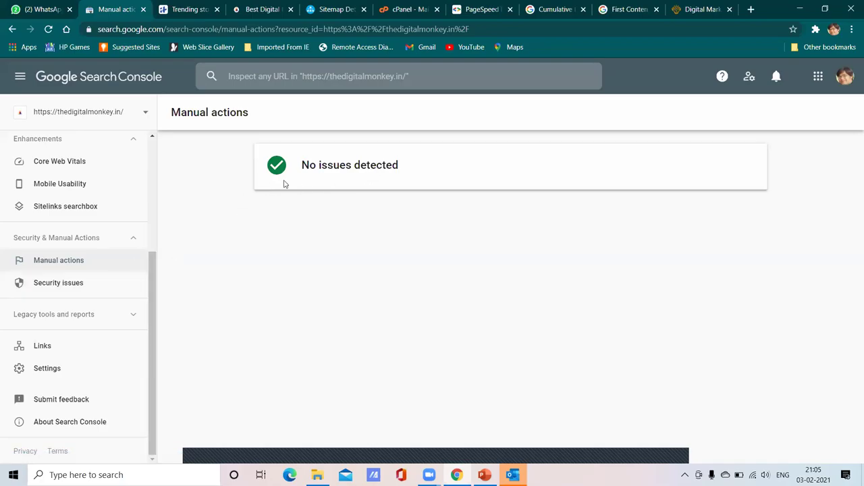
Open the Security issues report, check its status and look over the neighbouring Enhancements entries.
click(118, 292)
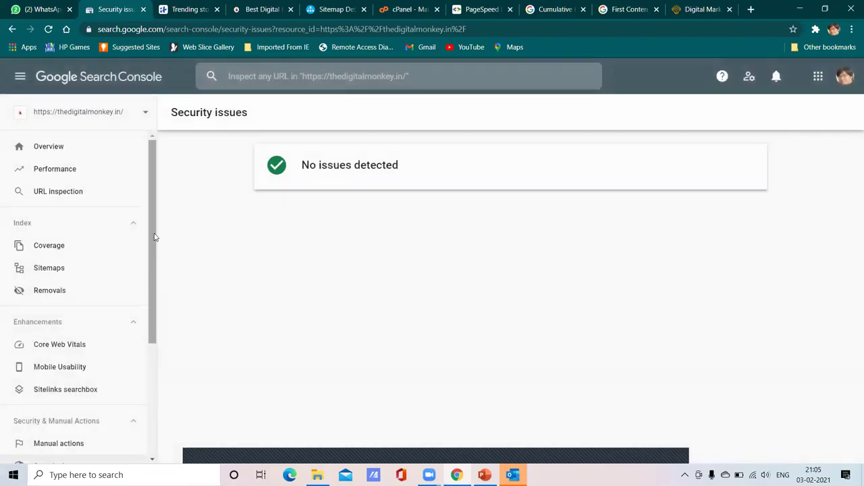
drag(156, 236, 146, 324)
scroll(146, 325, down, 1)
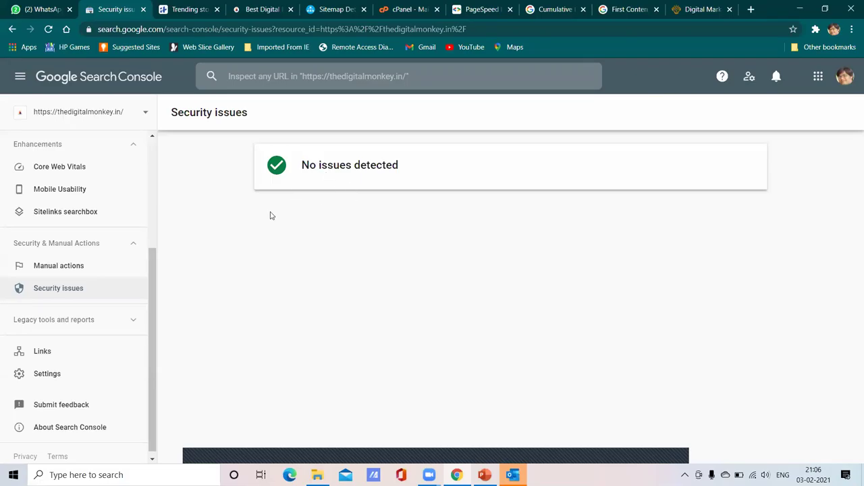
scroll(152, 255, down, 1)
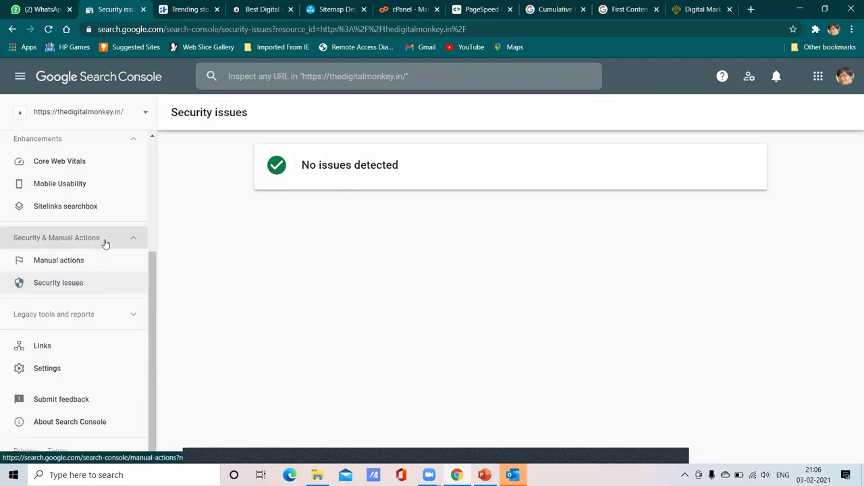
scroll(118, 240, up, 1)
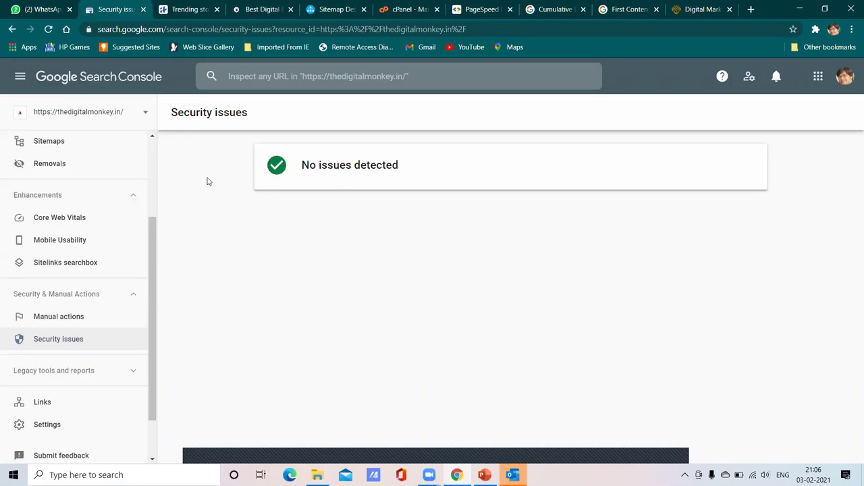
scroll(153, 222, up, 1)
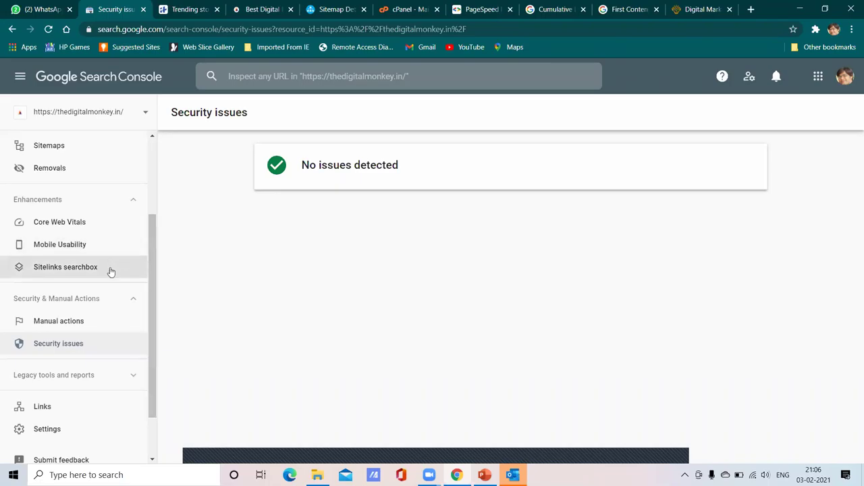
click(80, 202)
click(81, 209)
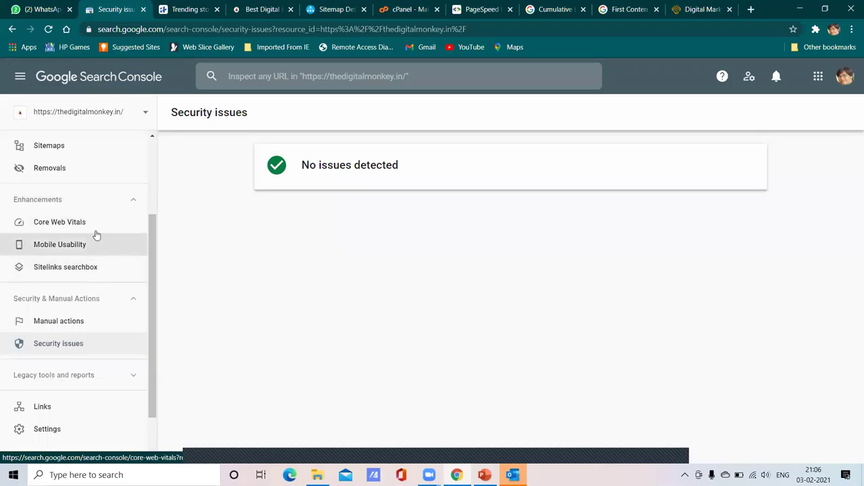
Expand the Legacy tools and reports section and look over its entries.
scroll(134, 259, down, 1)
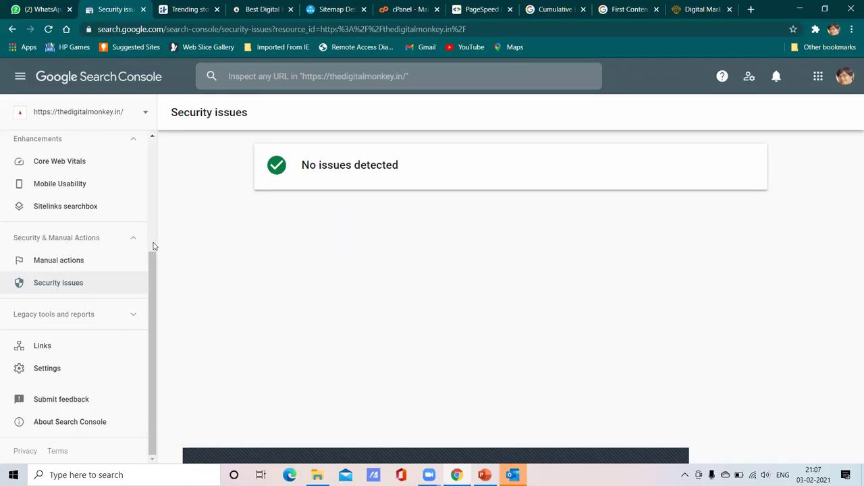
click(123, 316)
scroll(135, 323, down, 2)
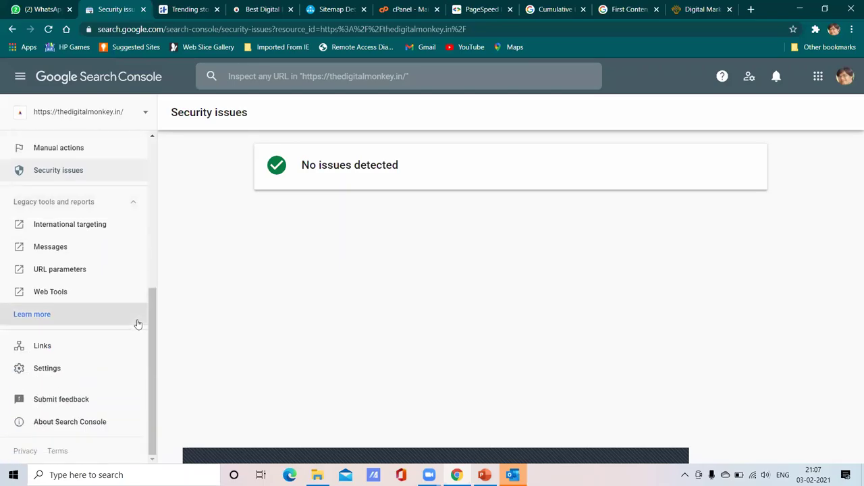
View the International targeting and URL parameters legacy tools in turn, closing each page to return to Security issues.
click(49, 226)
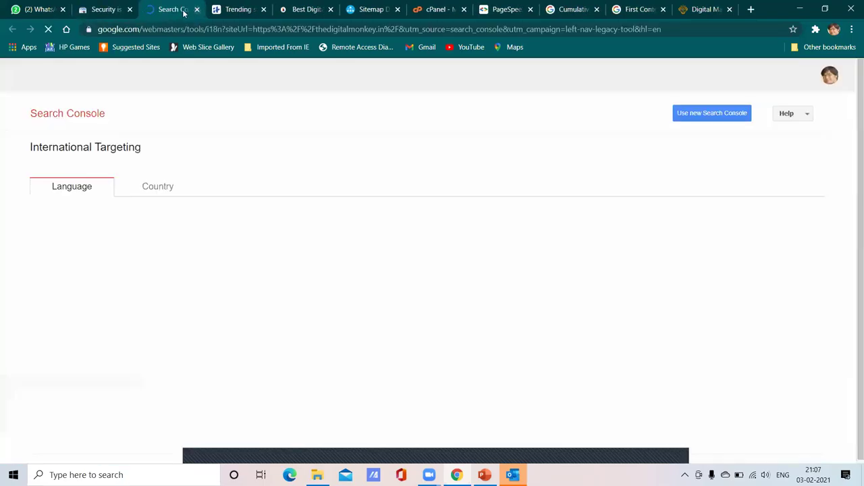
middle_click(182, 13)
click(91, 225)
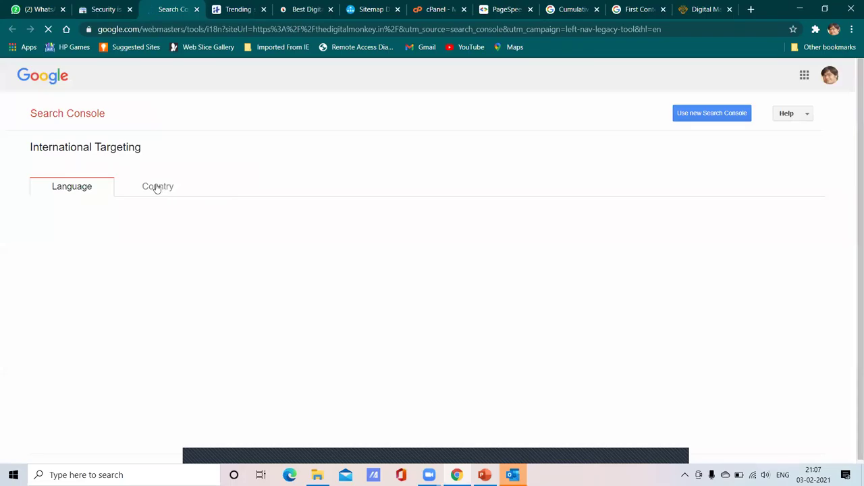
click(196, 9)
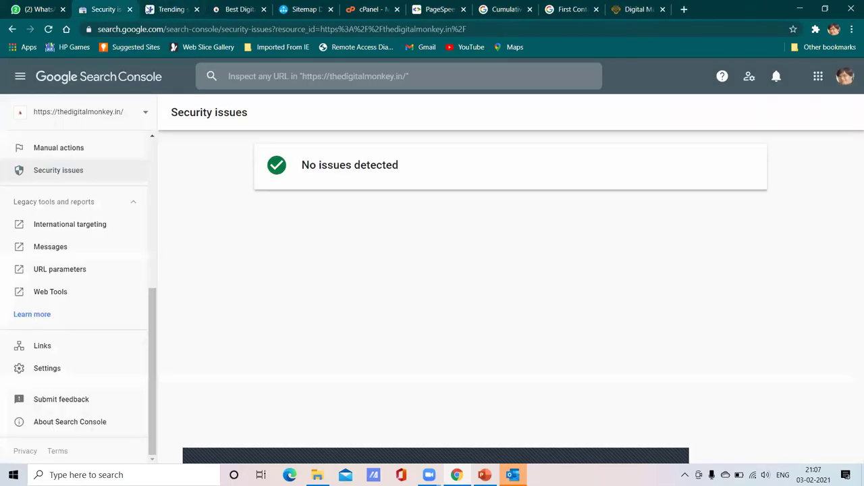
click(86, 274)
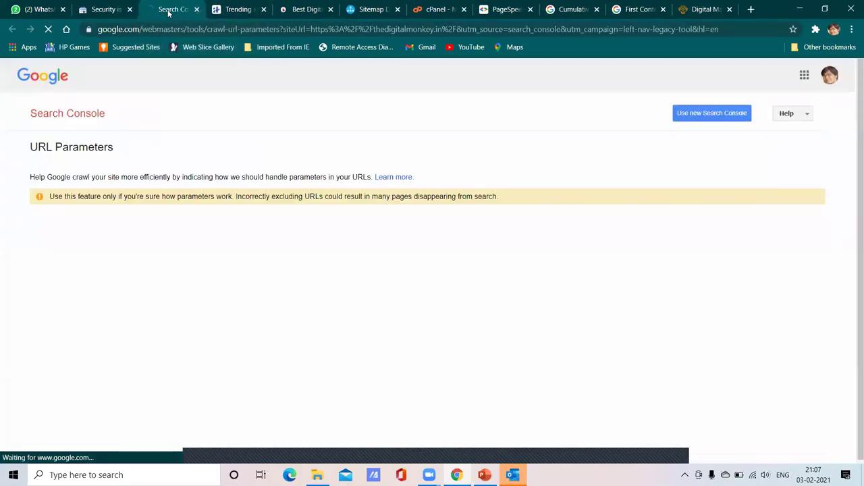
click(198, 9)
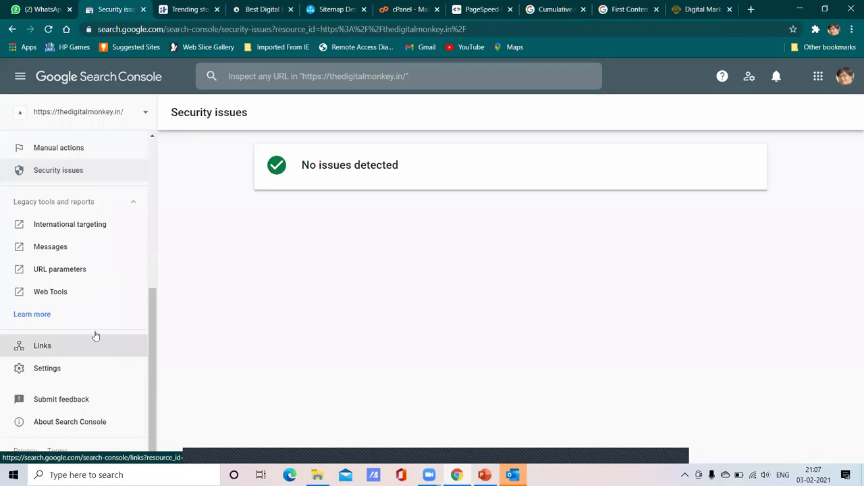
View the Web Tools legacy page and close it to return to the Security issues report.
scroll(152, 305, up, 1)
scroll(152, 304, down, 1)
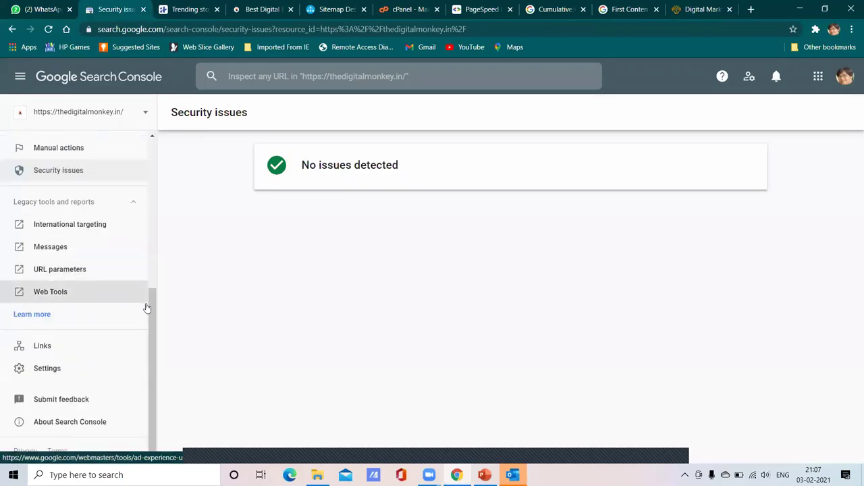
scroll(154, 308, up, 1)
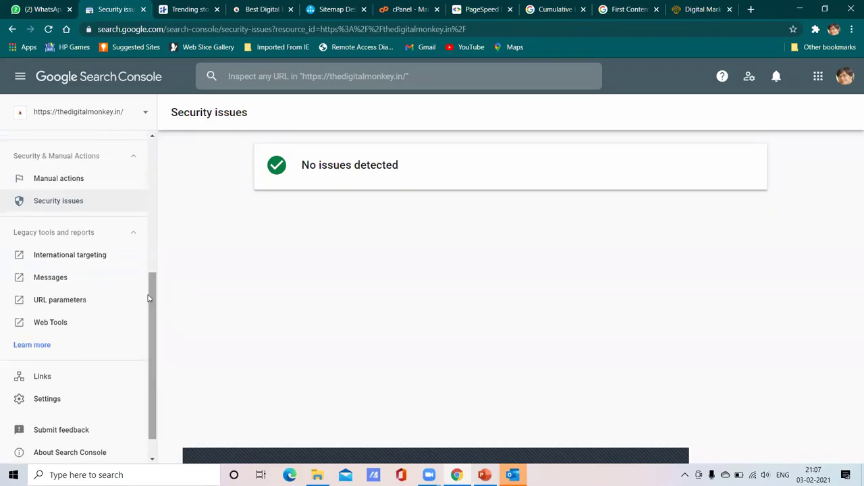
click(92, 323)
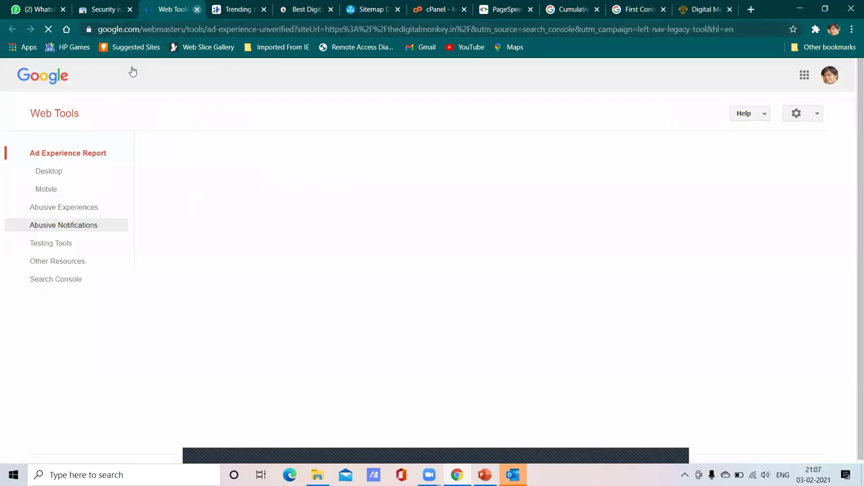
click(197, 10)
Open the Links report and look over its external links, internal links and top linking text.
scroll(101, 339, down, 1)
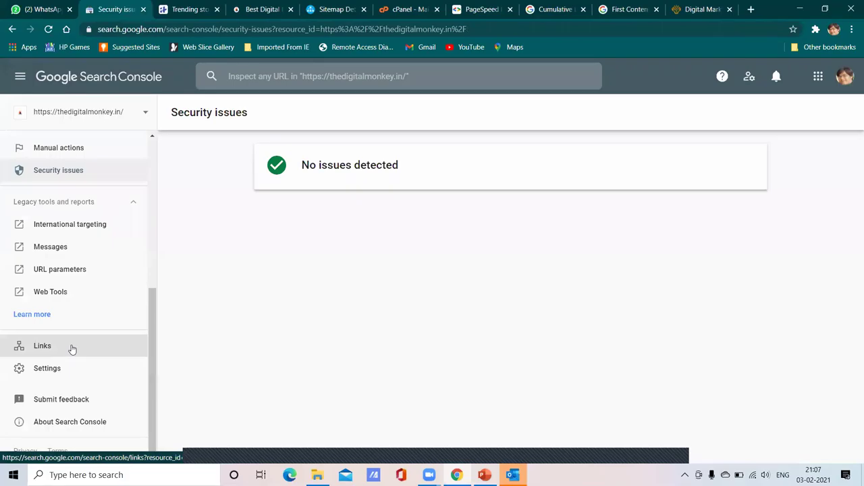
click(69, 347)
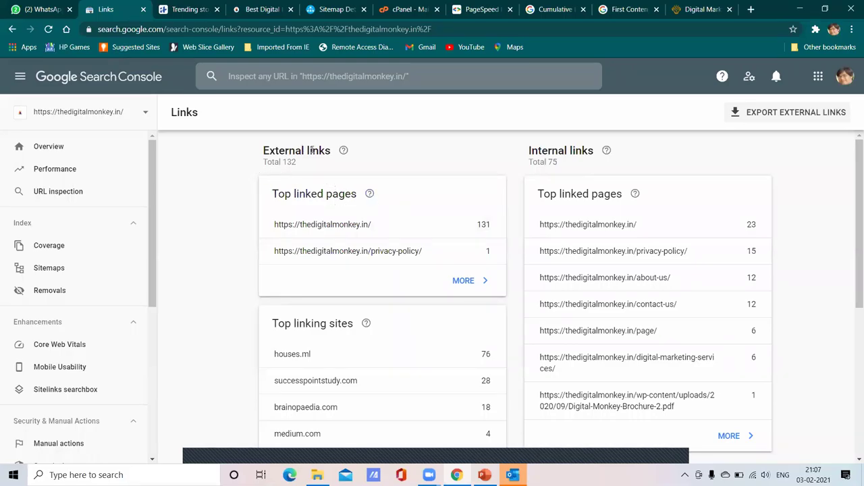
scroll(316, 338, down, 4)
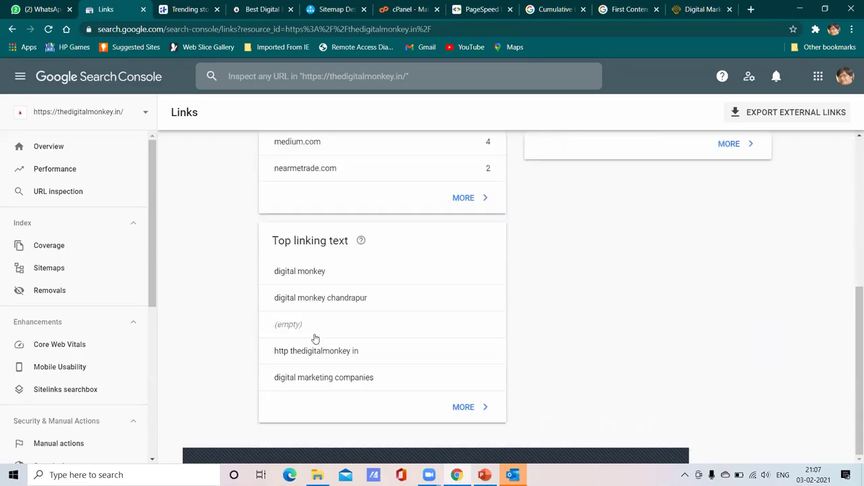
scroll(414, 250, up, 4)
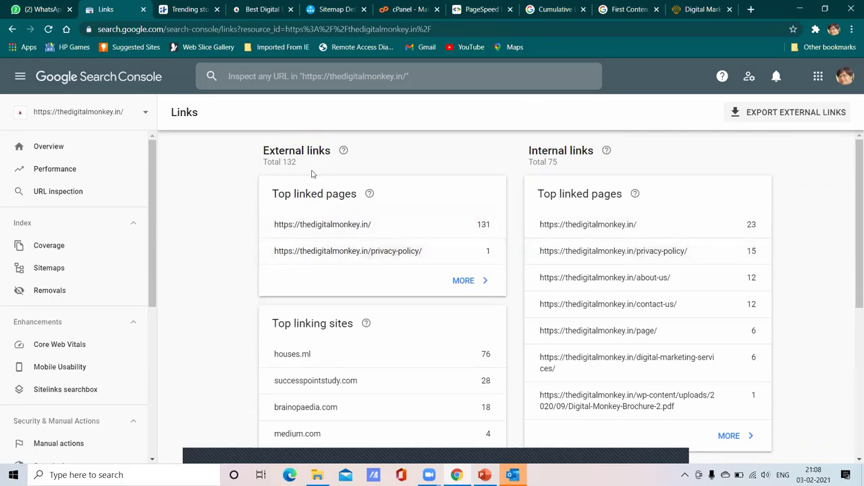
click(462, 290)
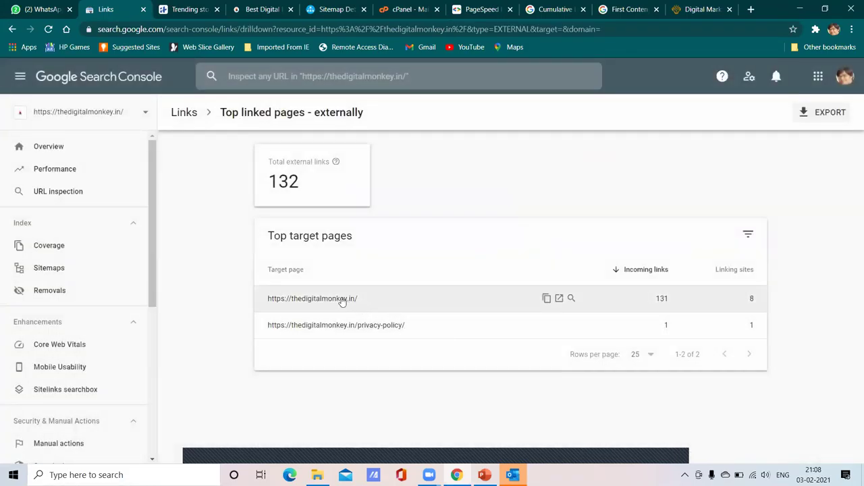
click(471, 299)
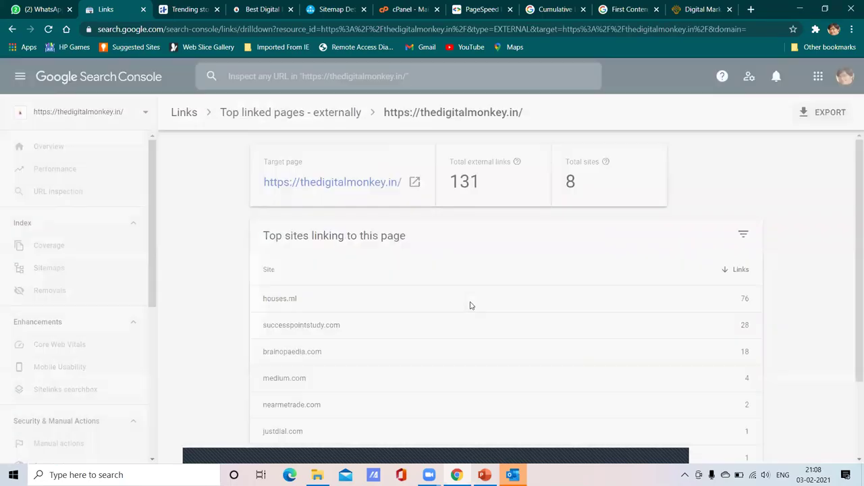
scroll(469, 304, down, 2)
scroll(468, 303, up, 2)
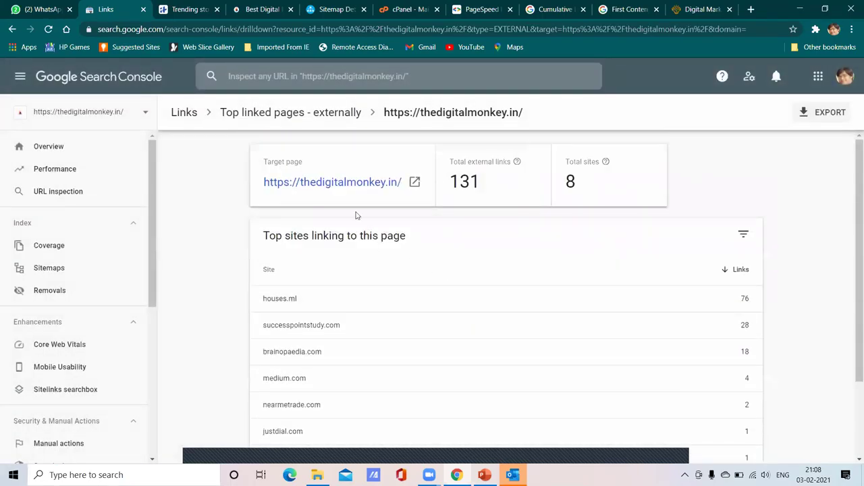
scroll(329, 347, down, 1)
scroll(329, 373, down, 1)
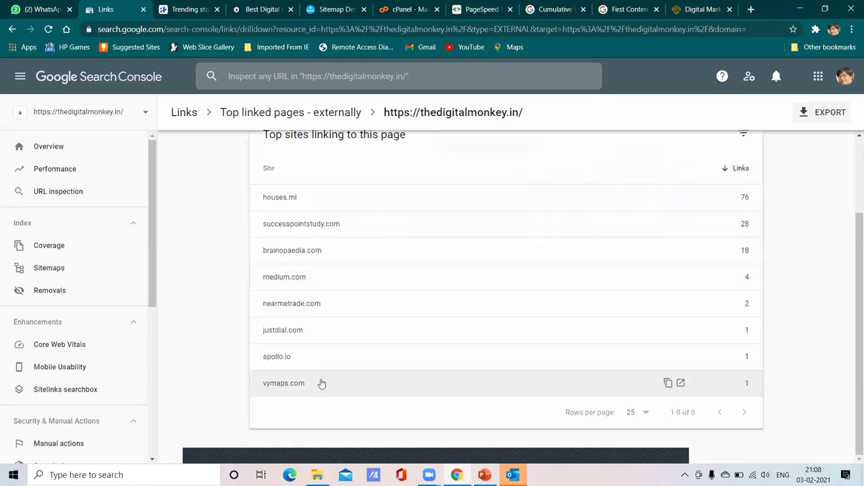
scroll(337, 342, up, 2)
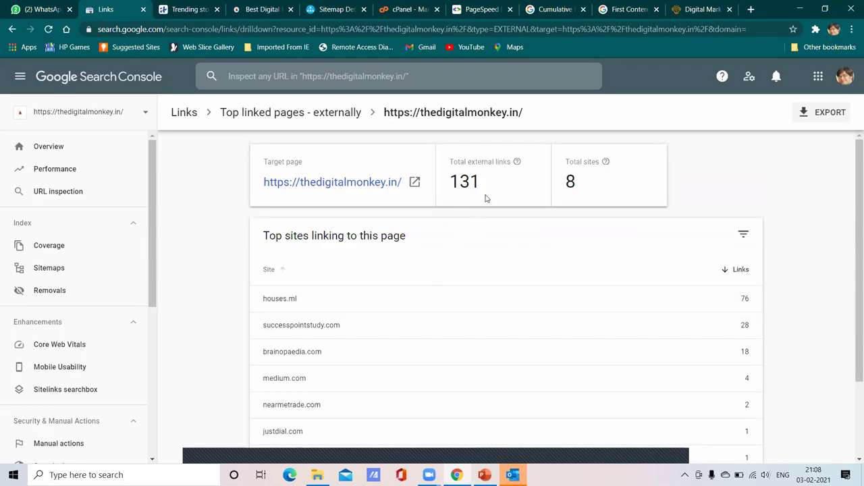
Examine the homepage's linking sites from houses.ml to vymaps.com, along with each site's link count.
scroll(512, 181, down, 1)
scroll(580, 185, up, 1)
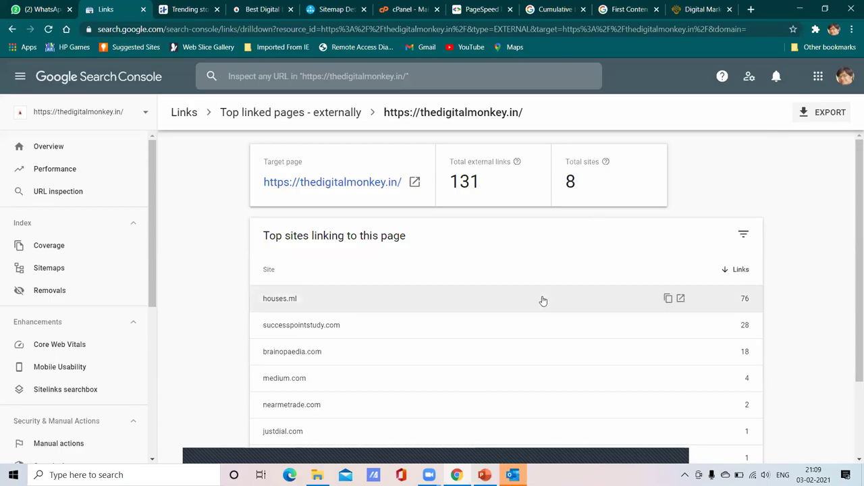
scroll(541, 299, down, 2)
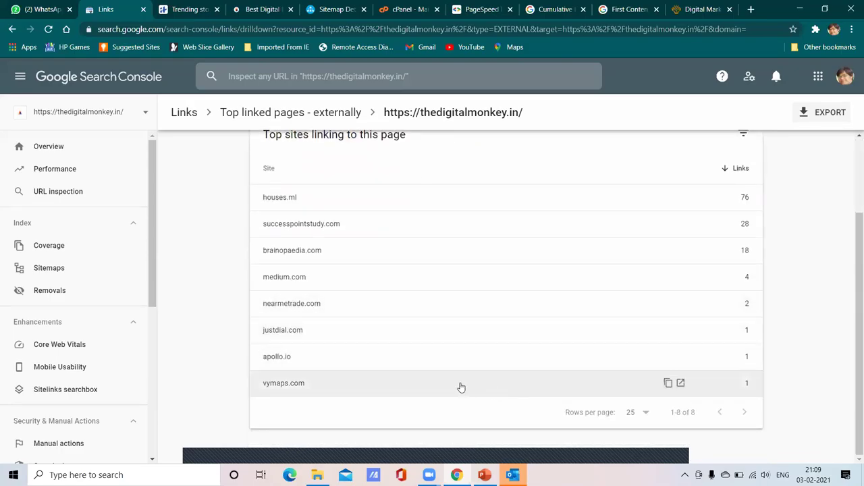
scroll(456, 384, up, 1)
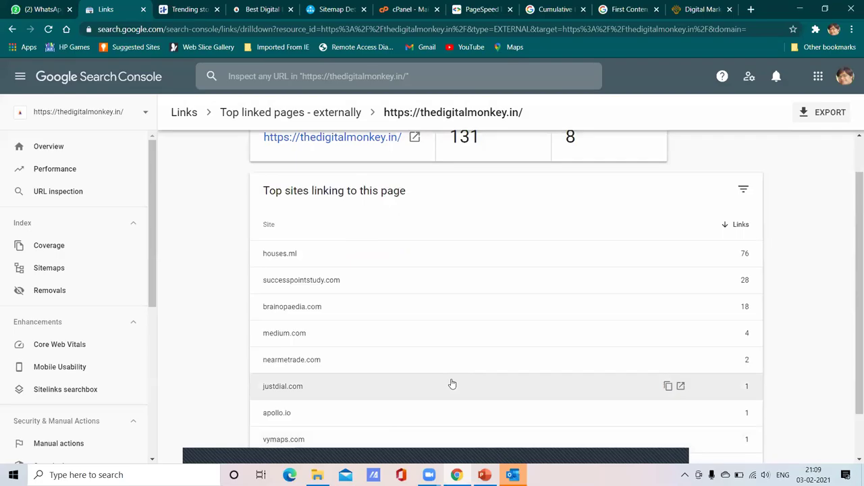
scroll(451, 380, up, 1)
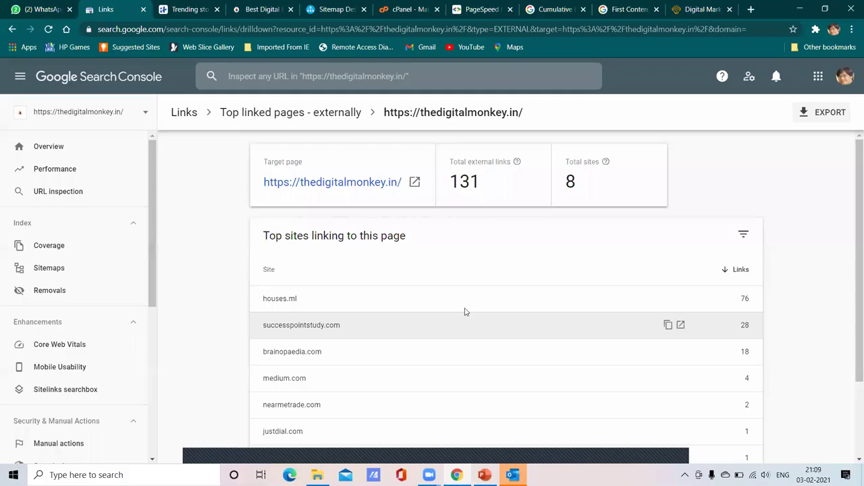
Leave the linking sites list and reopen the Manual actions report to check its status.
scroll(97, 336, down, 3)
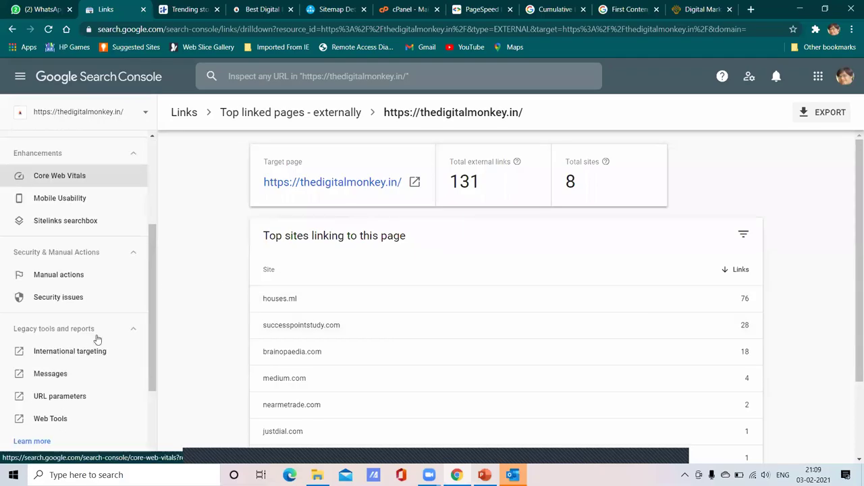
scroll(93, 333, down, 1)
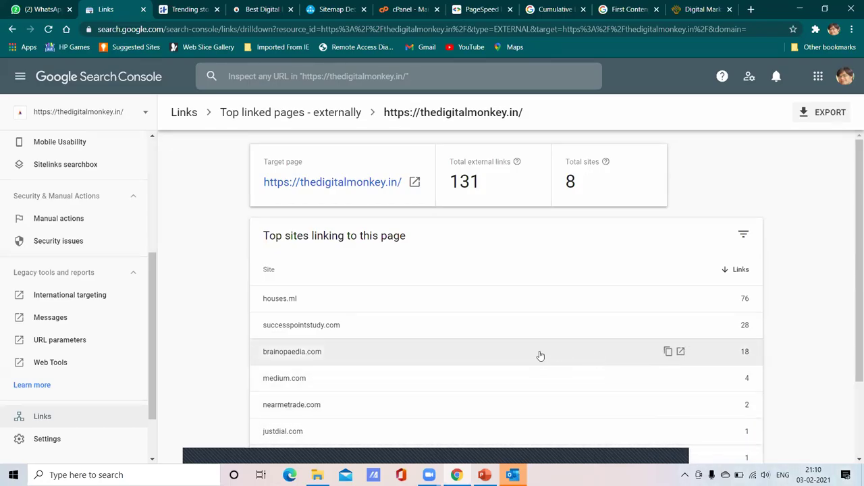
scroll(480, 384, down, 2)
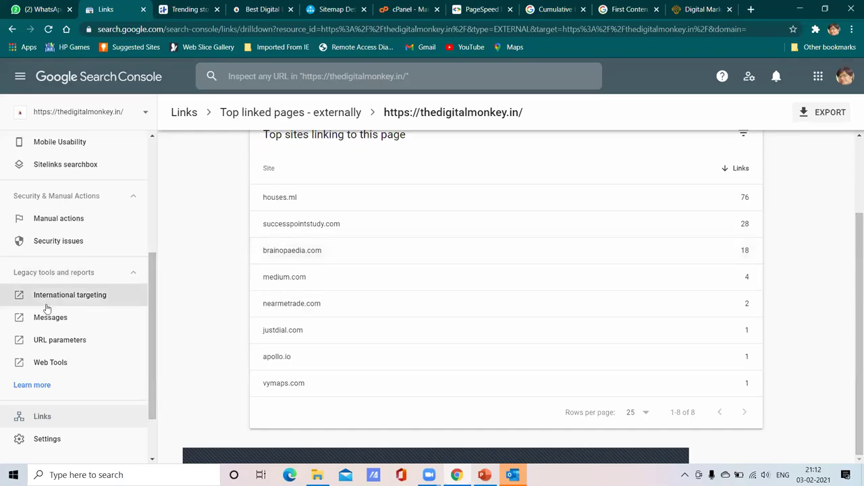
click(59, 221)
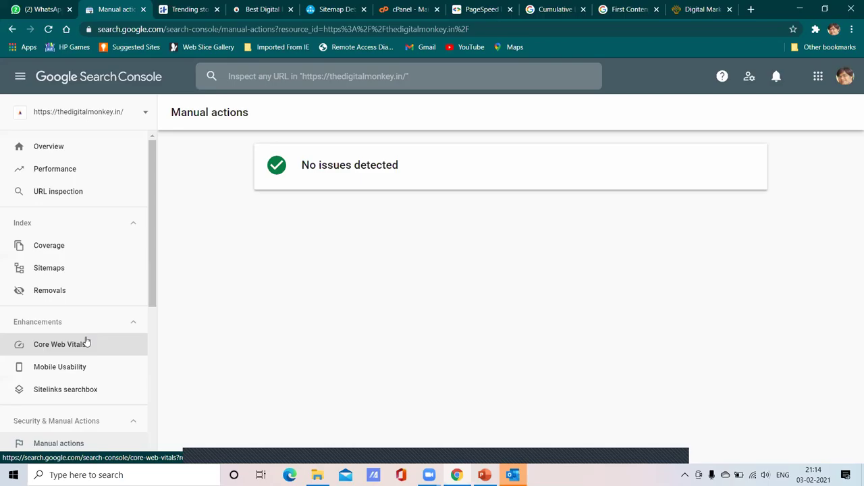
Return to the Links report and look over the Top linking sites summary.
scroll(88, 335, down, 3)
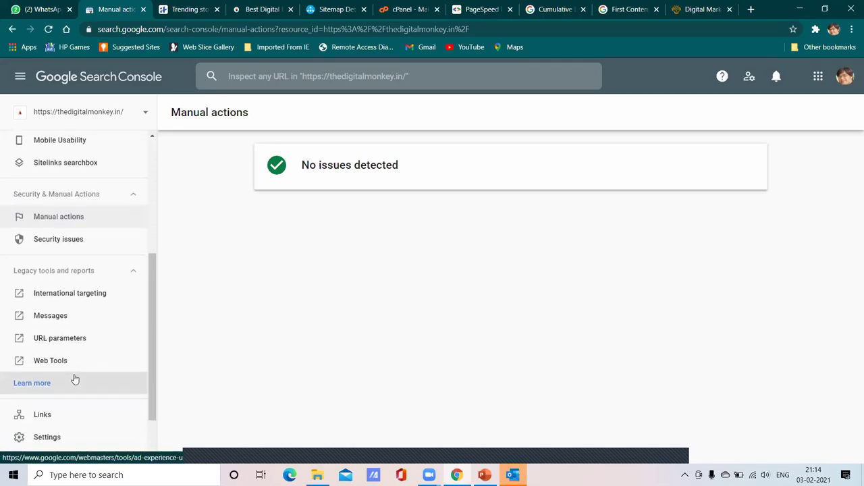
scroll(74, 371, down, 1)
click(73, 346)
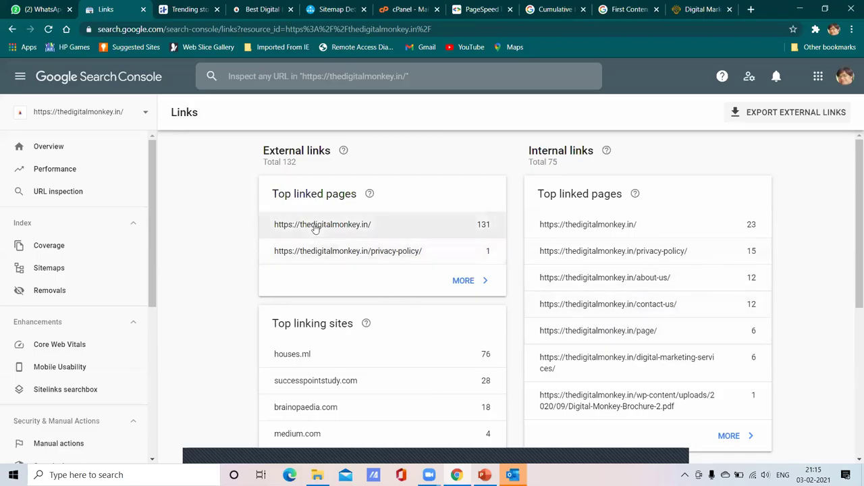
scroll(520, 270, down, 3)
scroll(466, 256, up, 1)
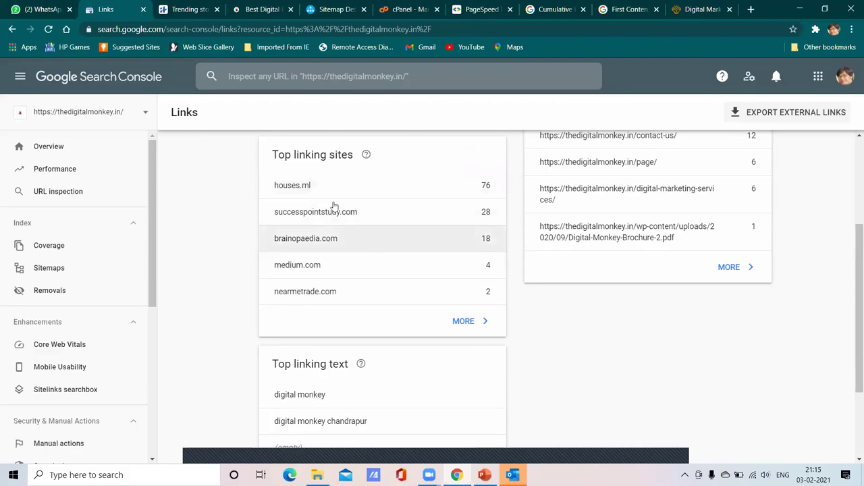
Open the full Top linking sites list and review each site's linking pages and target pages.
click(462, 321)
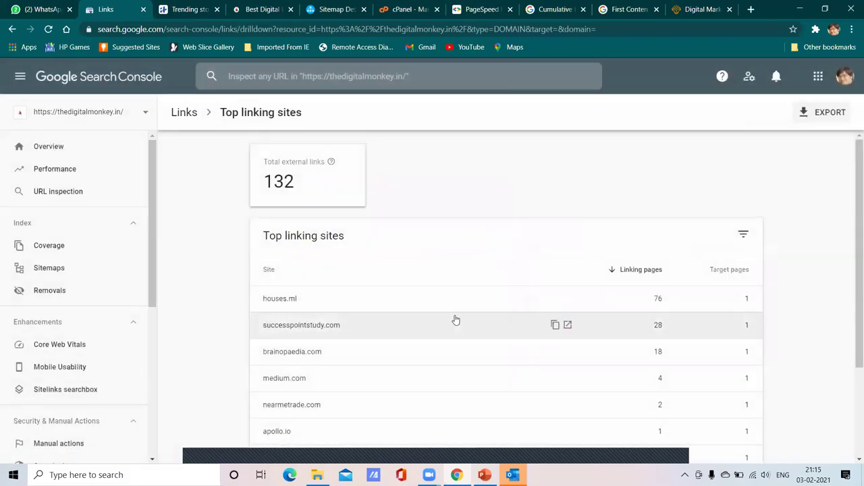
scroll(455, 321, down, 2)
scroll(455, 320, up, 2)
scroll(453, 315, down, 2)
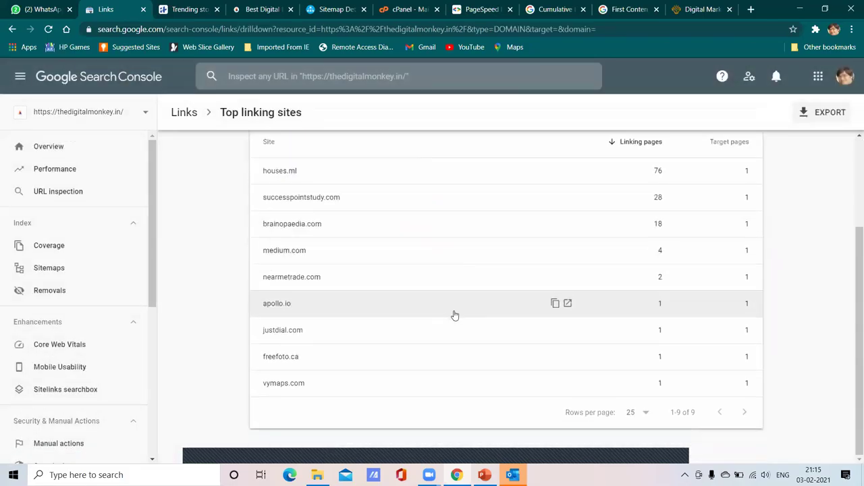
scroll(454, 314, up, 2)
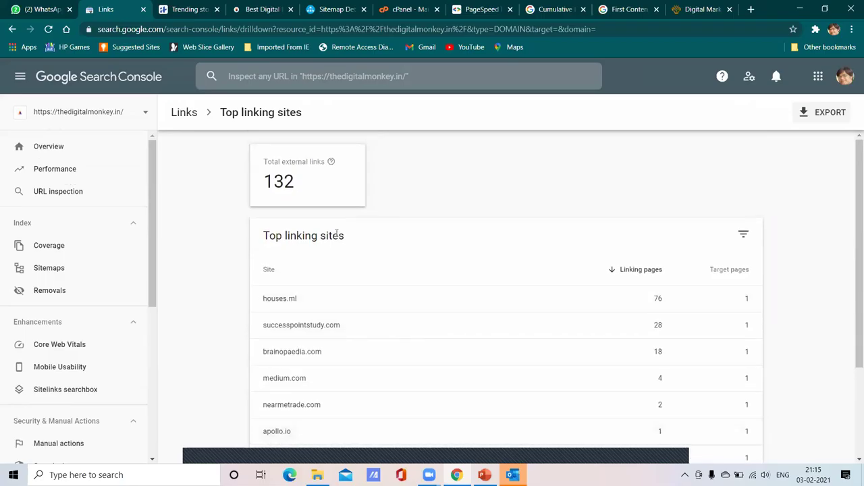
Go back to the Links overview and examine the Top linking text entries.
click(185, 119)
scroll(466, 311, down, 1)
scroll(471, 322, down, 2)
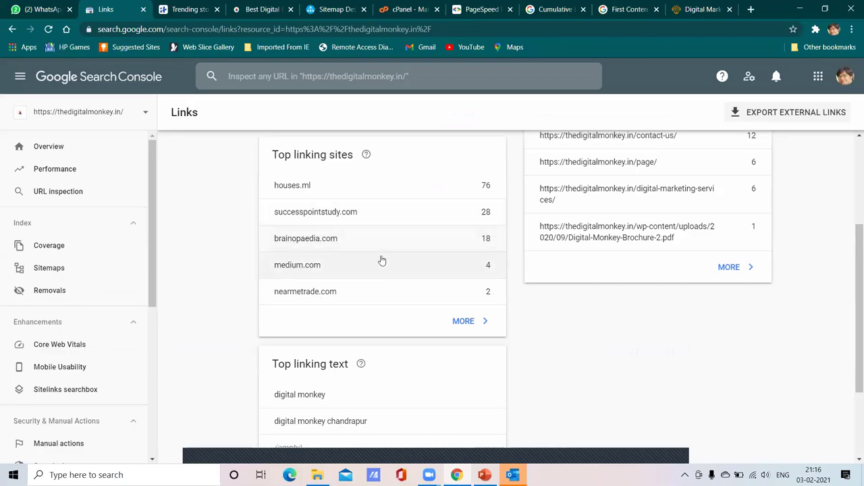
scroll(444, 328, down, 2)
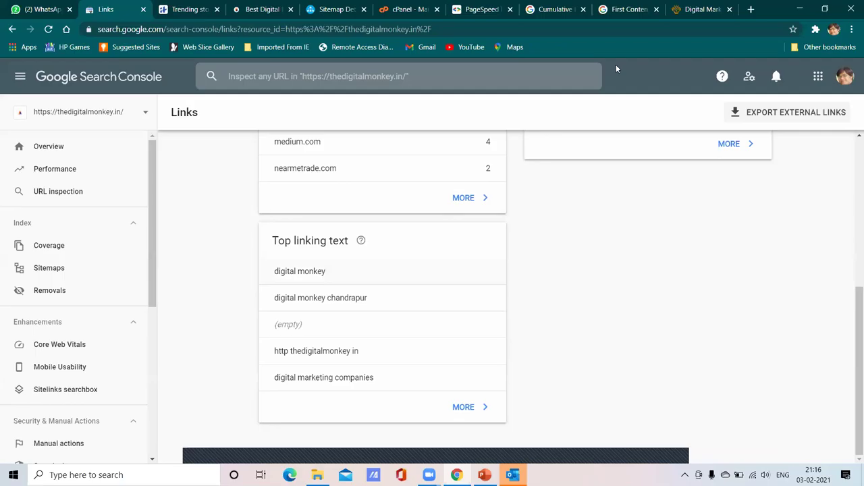
Switch to the open Cumulative Layout Shift Google search and replace its query with a search for "how to lose weight".
click(564, 6)
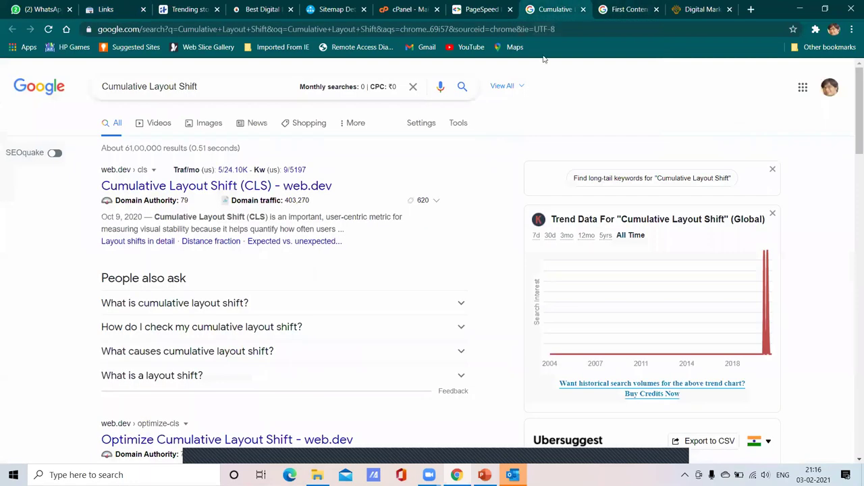
scroll(294, 266, down, 5)
scroll(301, 169, up, 5)
drag(201, 87, 48, 100)
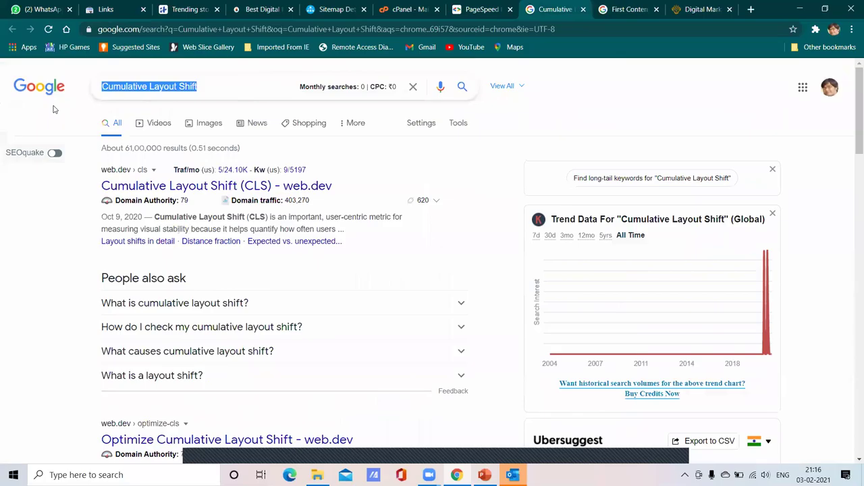
text(how)
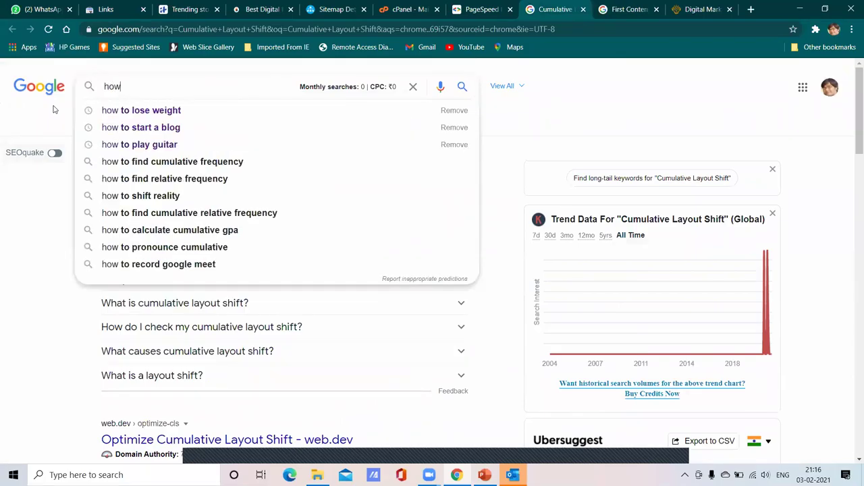
key(Down)
key(Return)
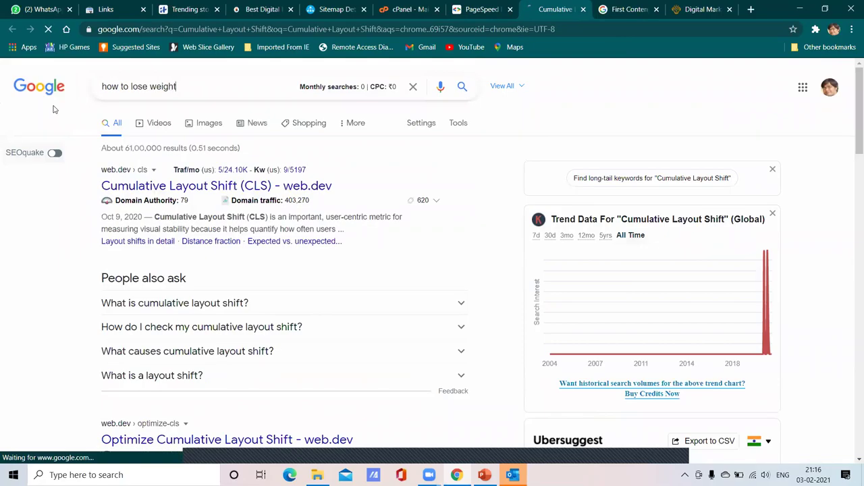
Open the Healthline weight-loss article from the search results and view its text and links around "Cut back on refined carbs".
scroll(188, 258, down, 3)
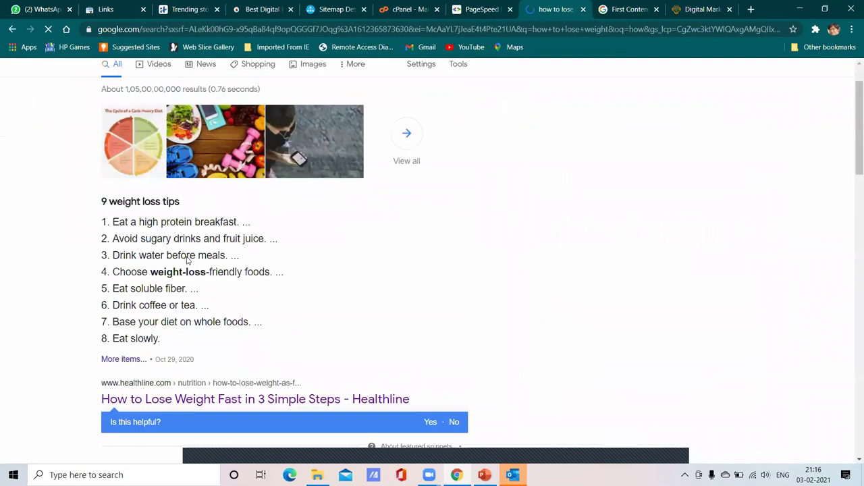
click(202, 238)
scroll(307, 225, down, 15)
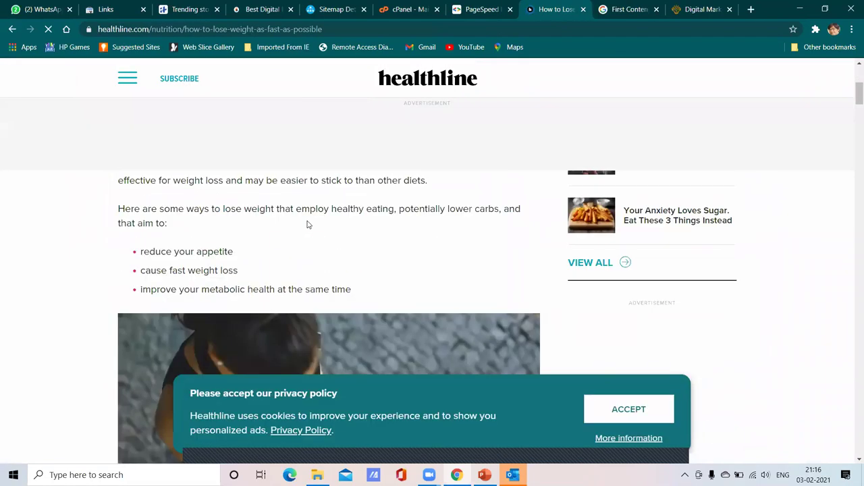
scroll(331, 237, up, 2)
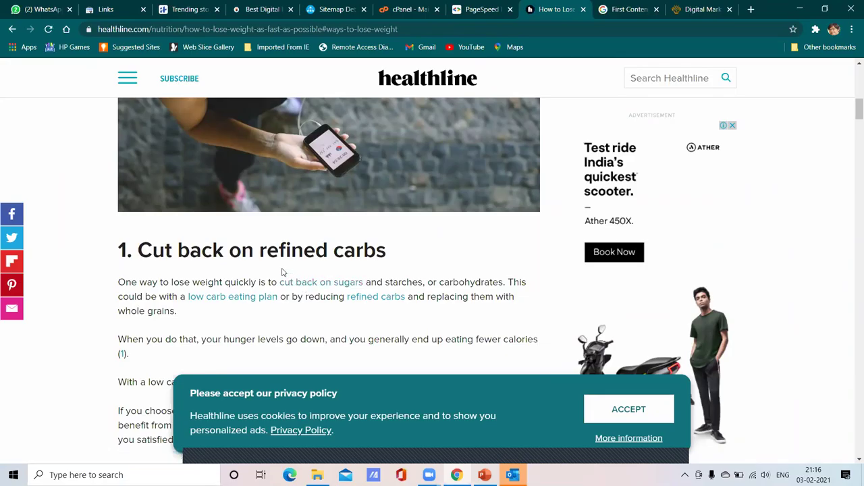
Highlight the linked phrase "cut back on sugars" in the Healthline article as an example of linking text.
drag(280, 282, 363, 283)
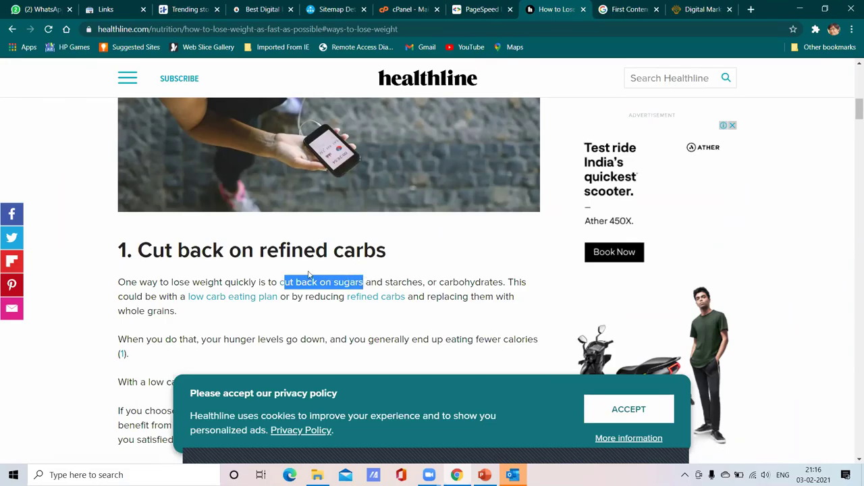
click(282, 283)
drag(283, 282, 365, 283)
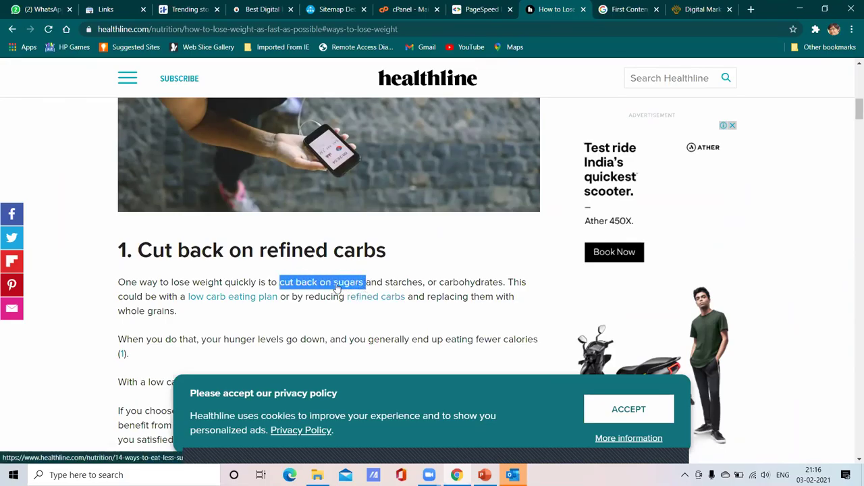
click(347, 285)
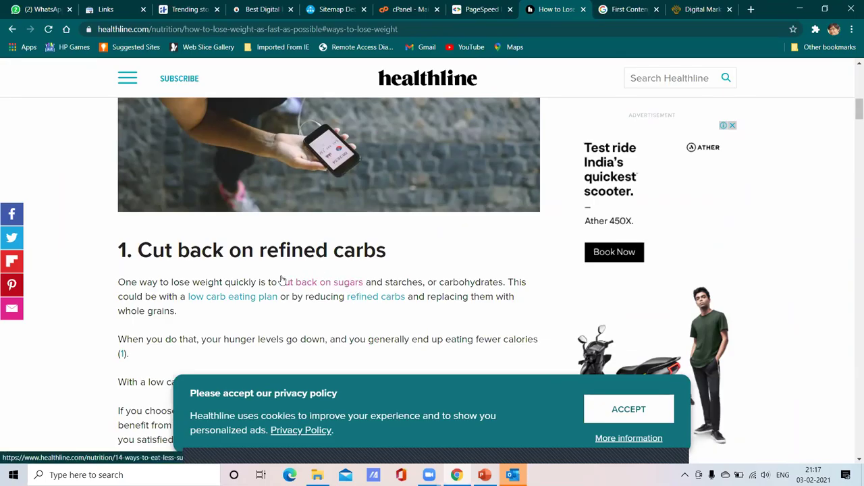
drag(280, 280, 368, 283)
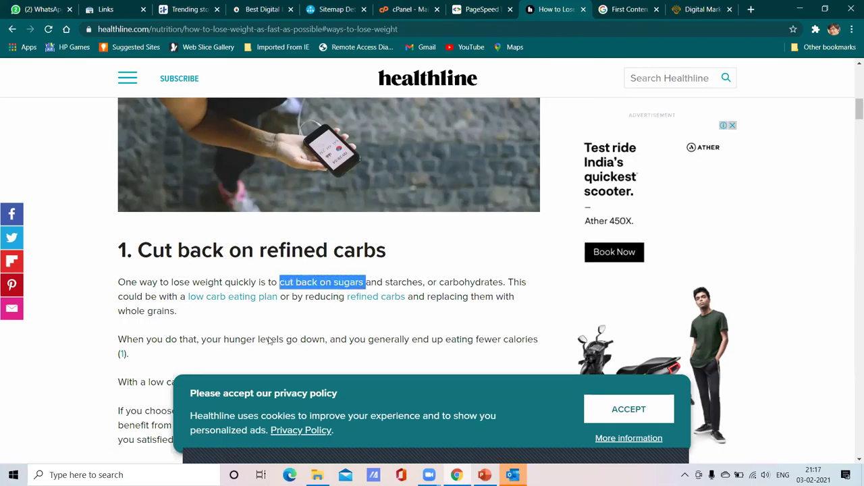
click(311, 271)
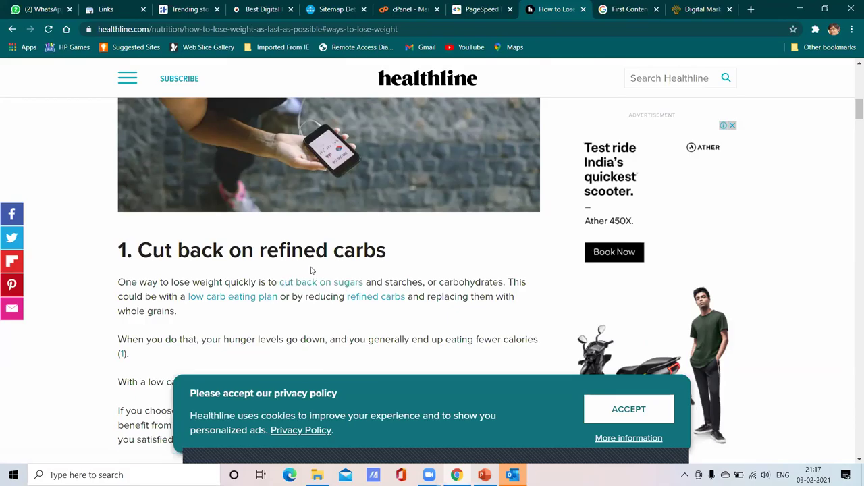
drag(281, 282, 361, 283)
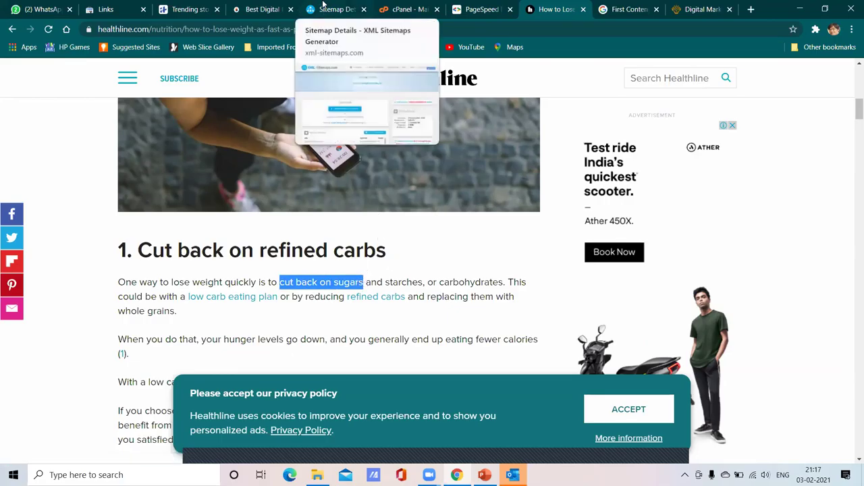
Return to the Search Console Links report, view the full Top linking text list, and go back to the overview.
click(264, 8)
click(196, 8)
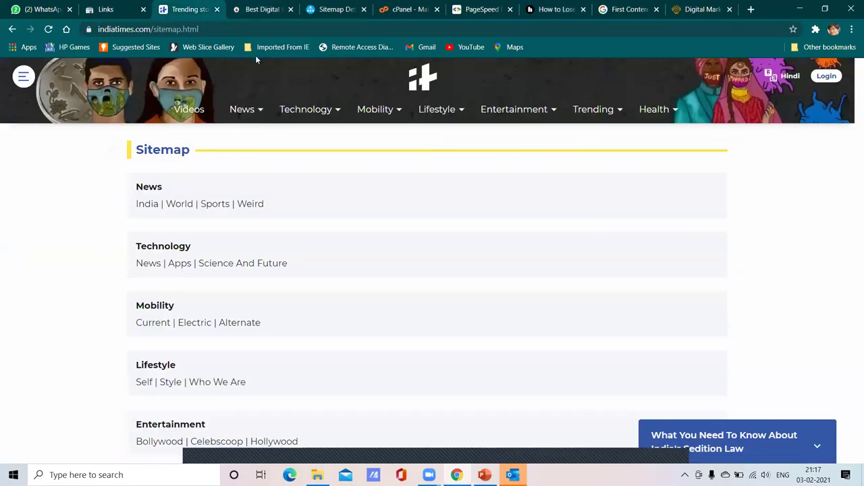
click(134, 9)
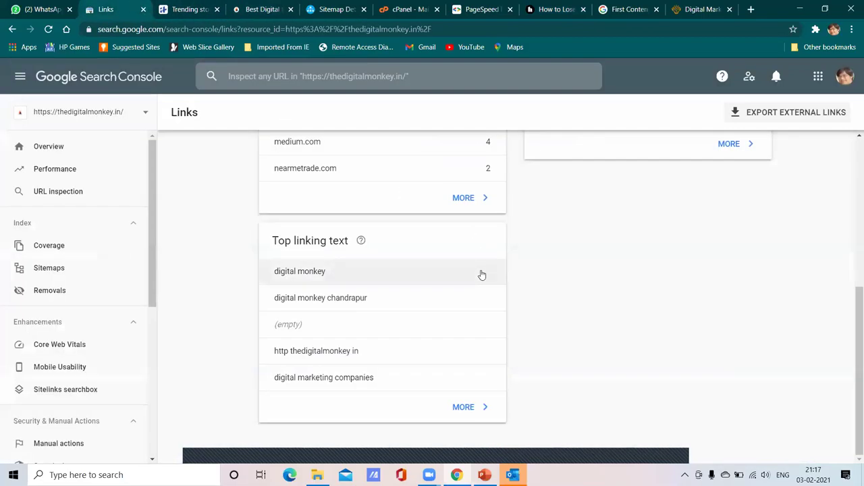
drag(338, 275, 279, 273)
click(279, 273)
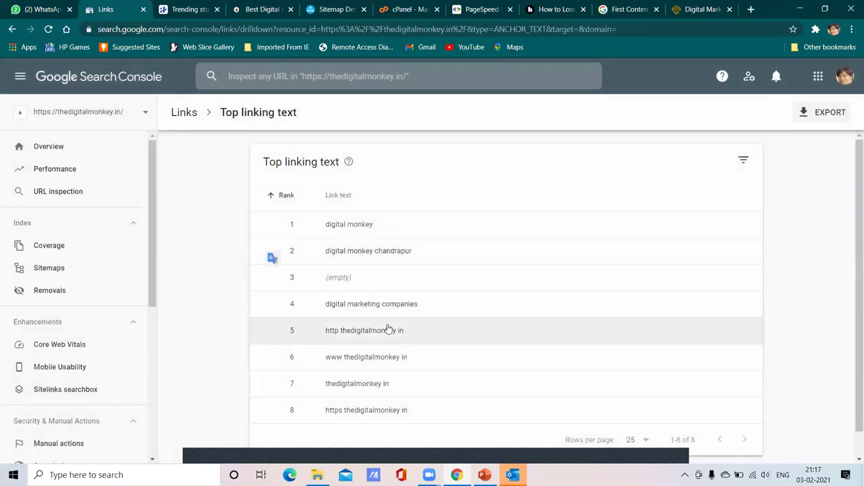
click(186, 115)
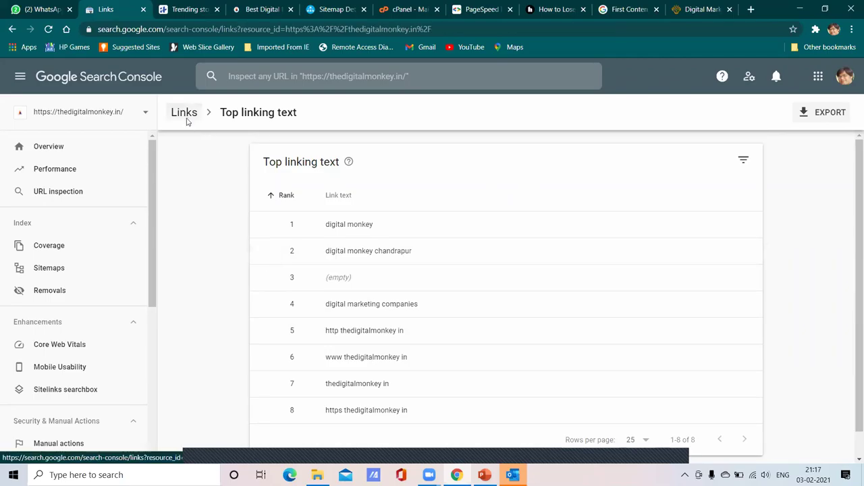
Review the Top linking text, Top linking sites and Top linked pages sections of the Links overview.
scroll(346, 340, down, 4)
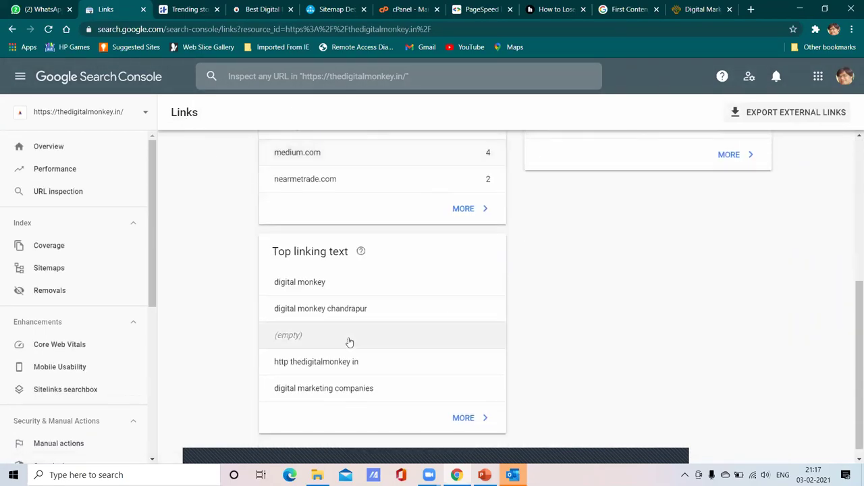
scroll(354, 341, up, 3)
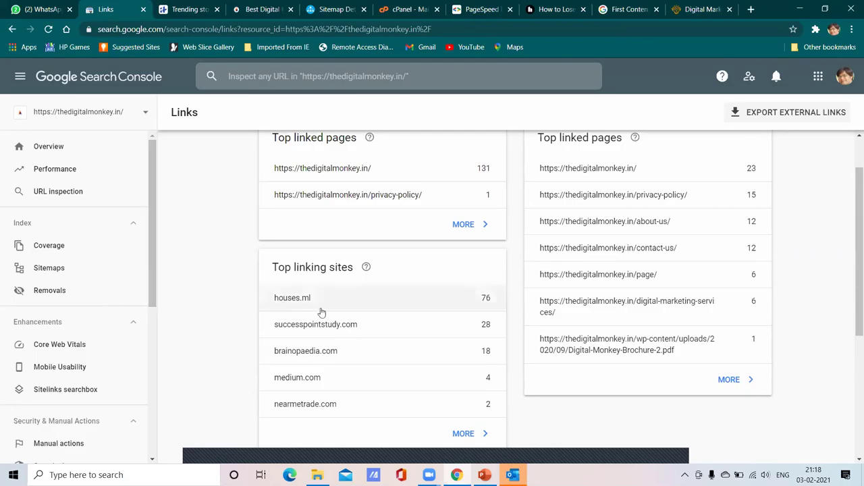
scroll(515, 183, up, 1)
scroll(359, 308, down, 5)
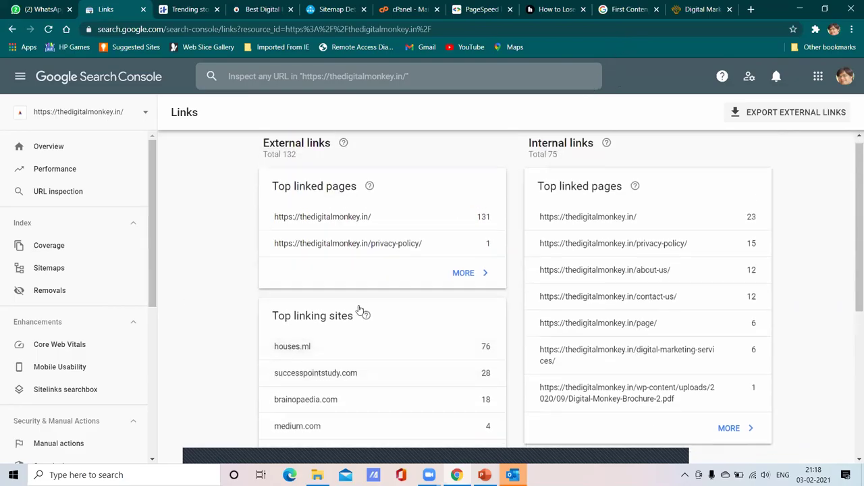
drag(151, 293, 152, 439)
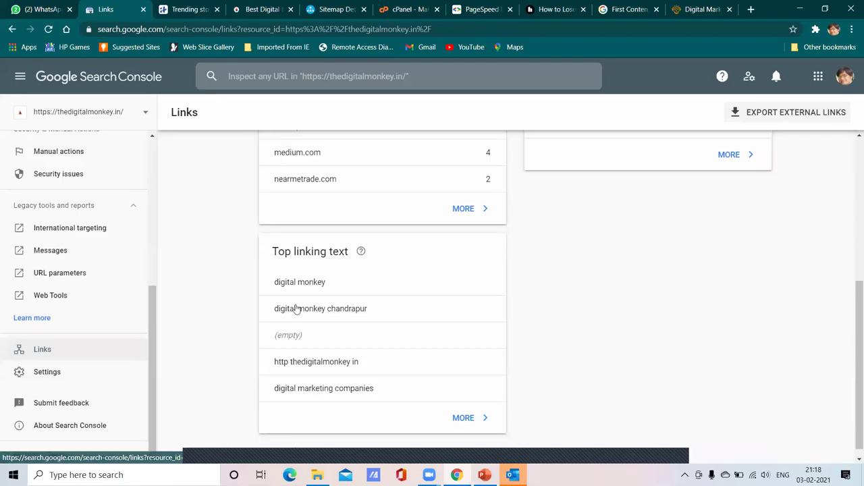
Export the external links as More sample links in Excel format and dismiss the download notice.
scroll(648, 155, up, 4)
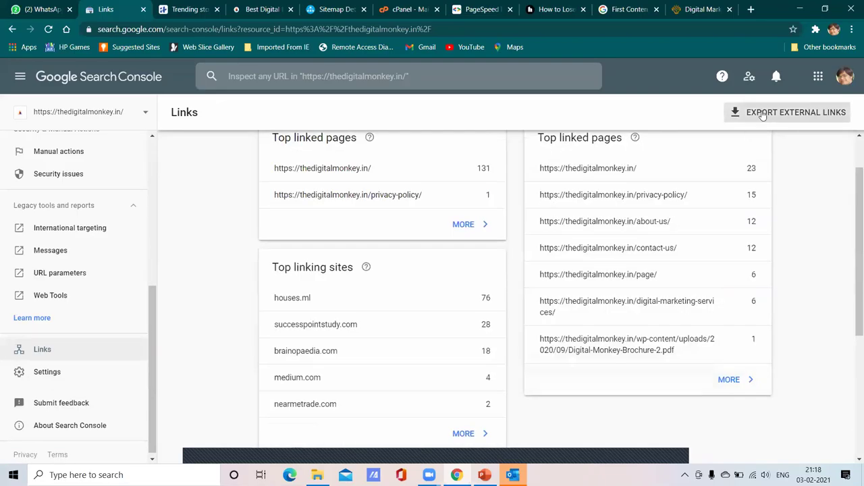
click(762, 115)
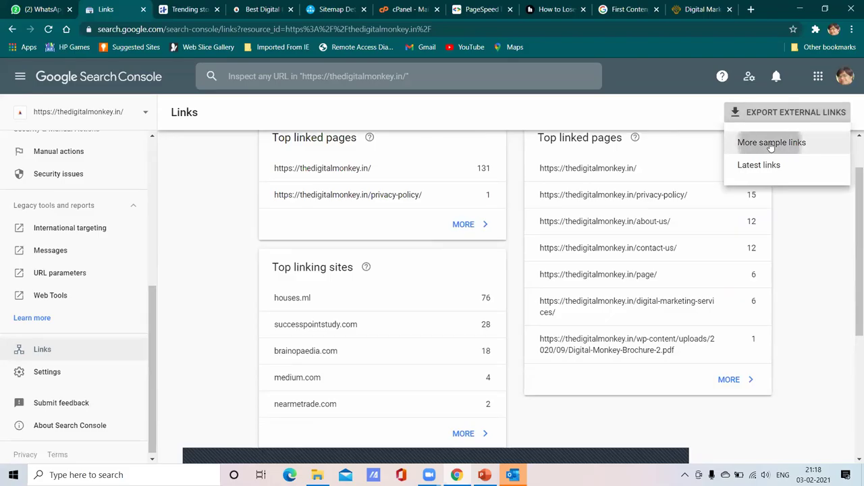
click(771, 147)
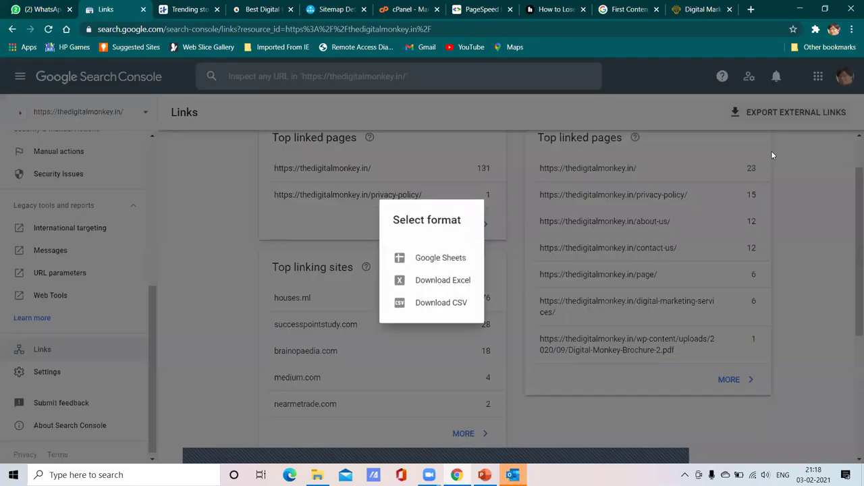
click(442, 279)
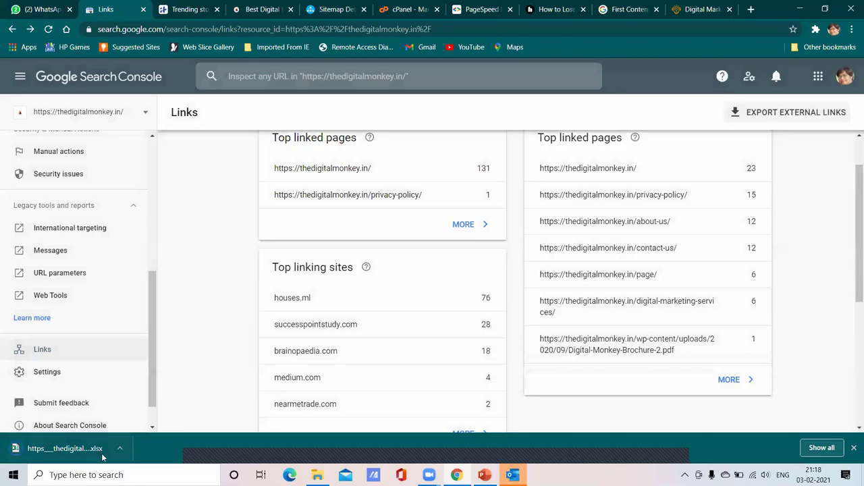
click(853, 448)
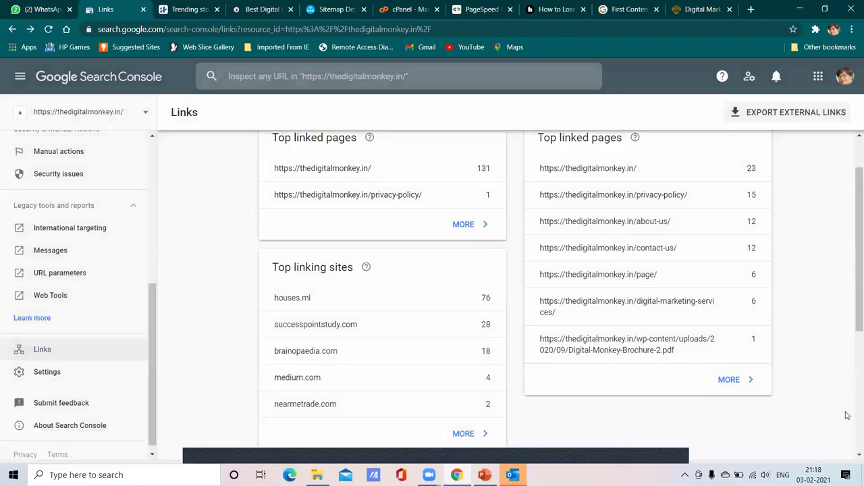
scroll(390, 257, up, 1)
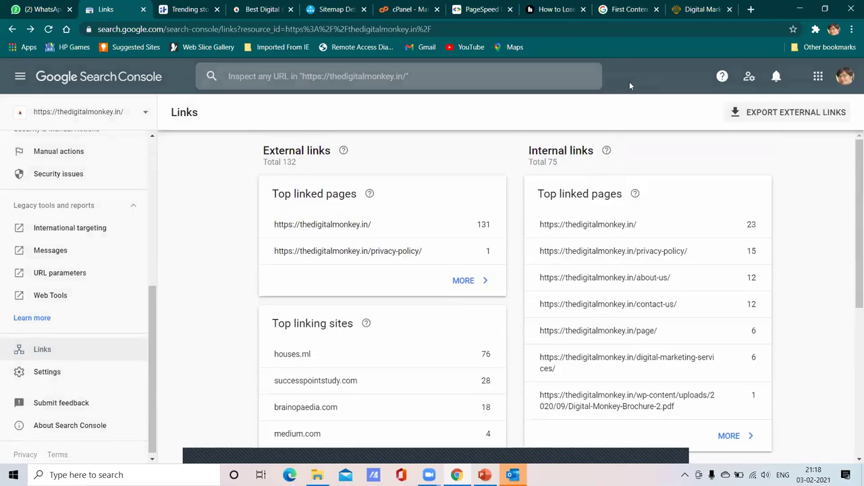
Switch to the open First Contentful Paint Google search and replace it with a search for "disavow tool".
click(641, 8)
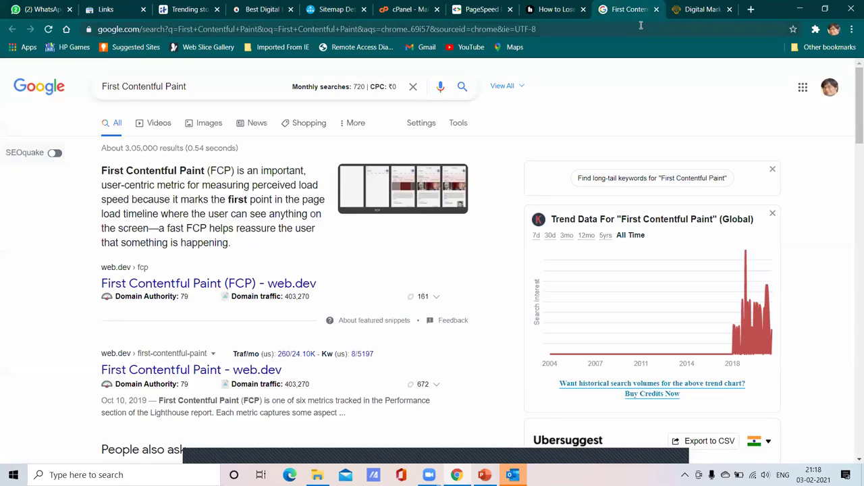
click(586, 30)
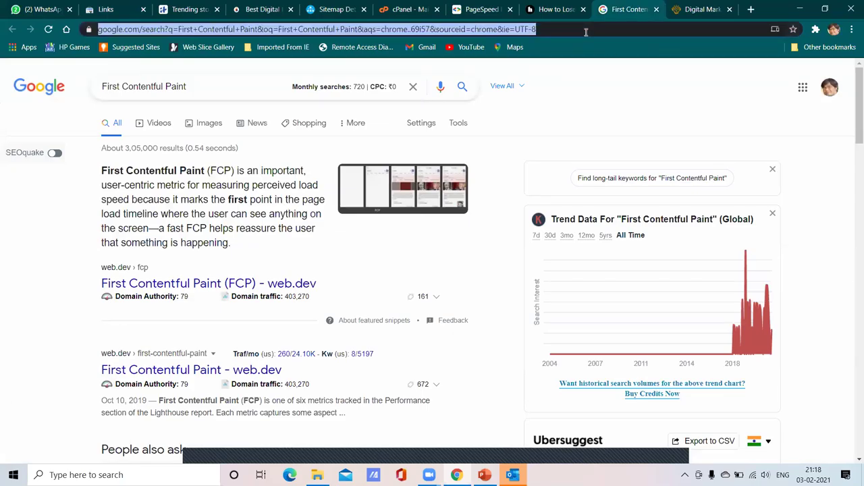
key(BackSpace)
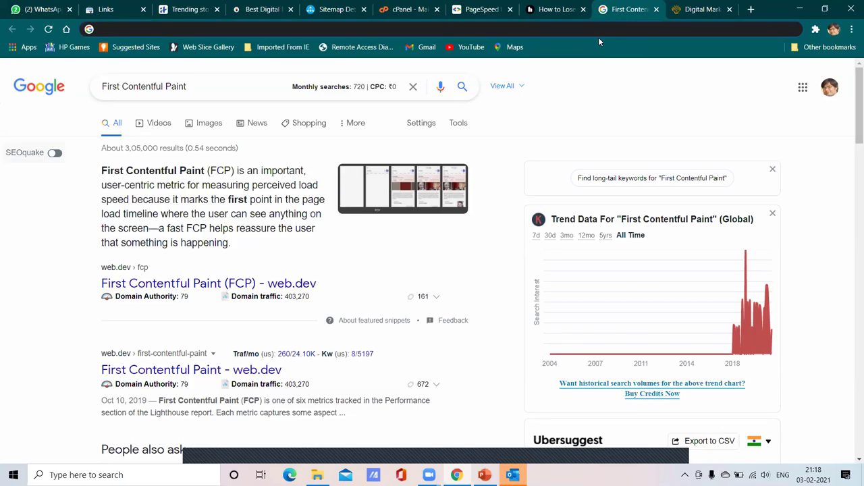
text(dis)
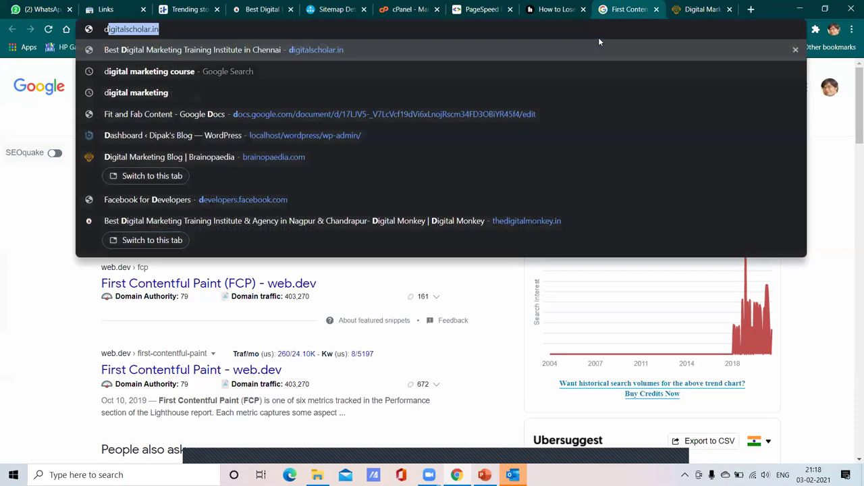
text(a)
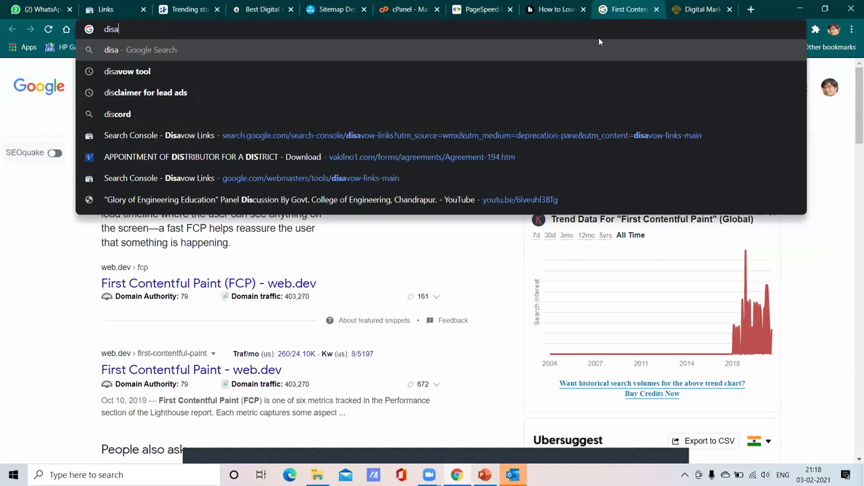
text(vow)
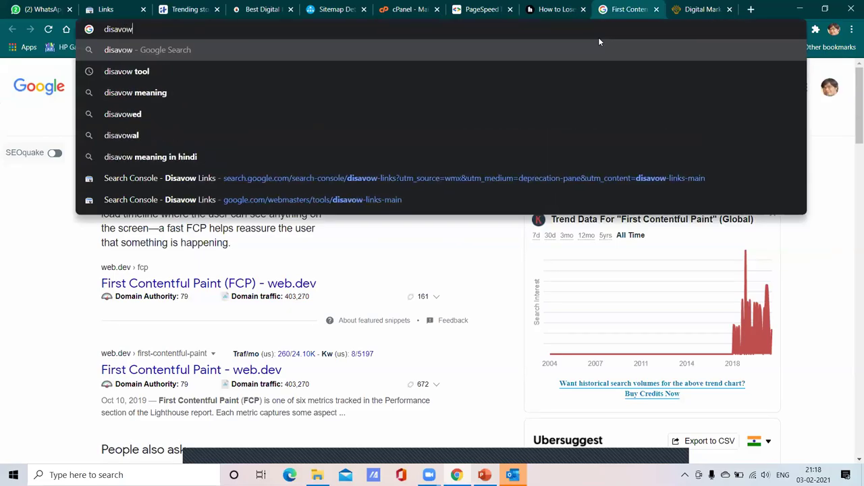
key(Down)
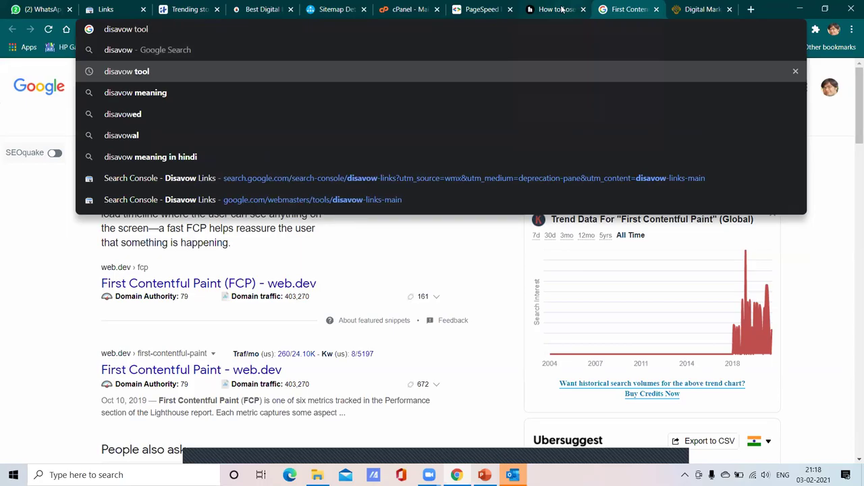
key(Return)
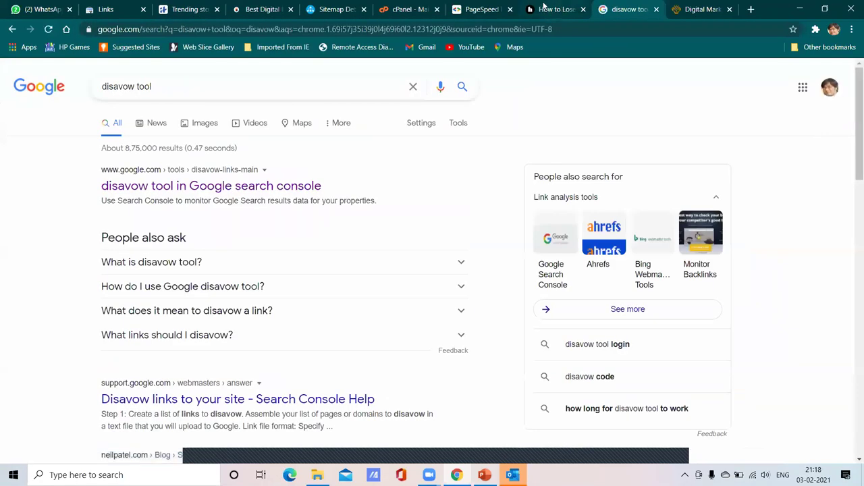
Close the Healthline article and return to the Top linking text section of the Search Console Links report.
click(537, 6)
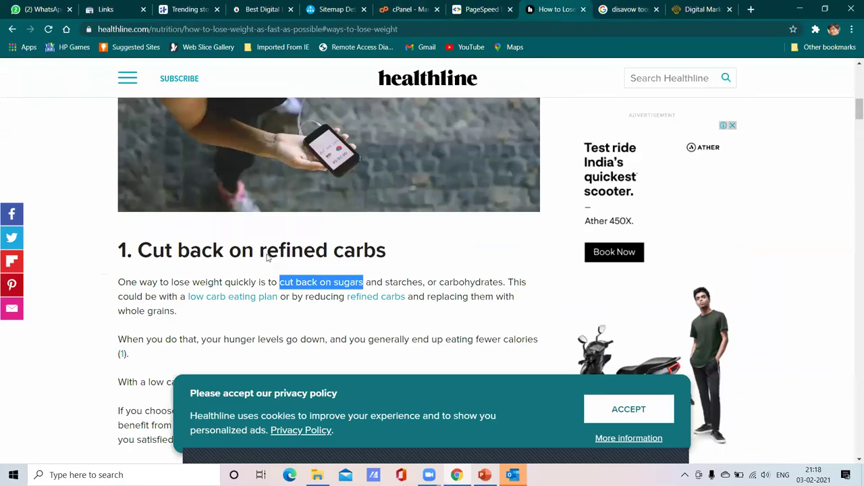
click(583, 9)
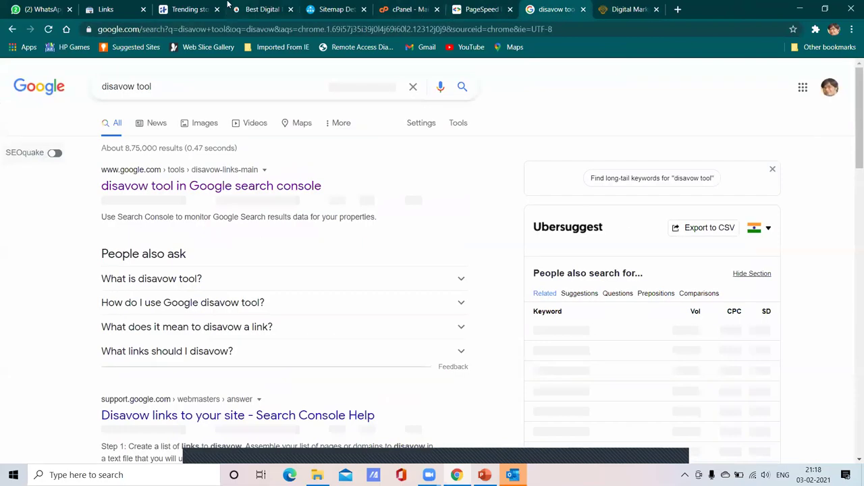
click(121, 4)
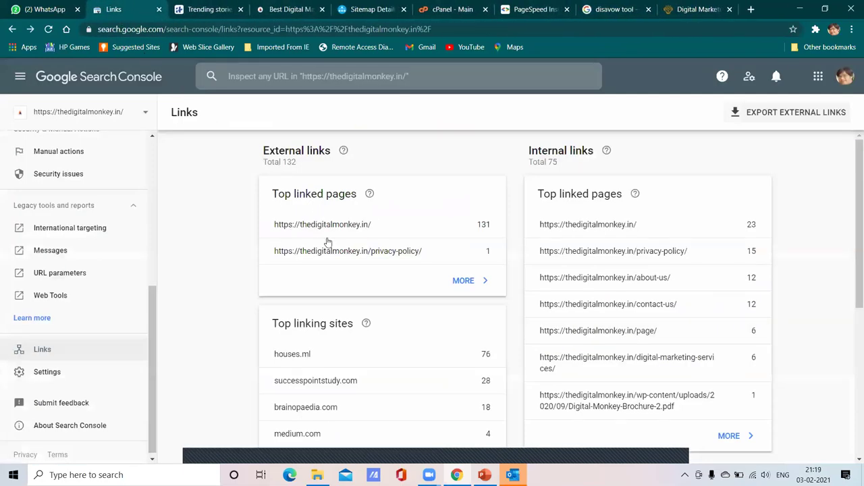
scroll(347, 317, down, 4)
scroll(106, 332, down, 1)
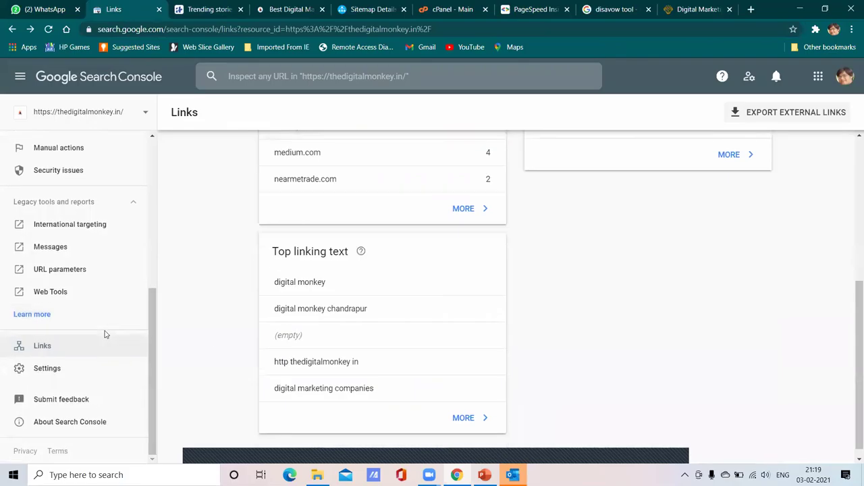
View the "disavow tool" search results, and return to the Top linking sites in the Links report.
click(609, 8)
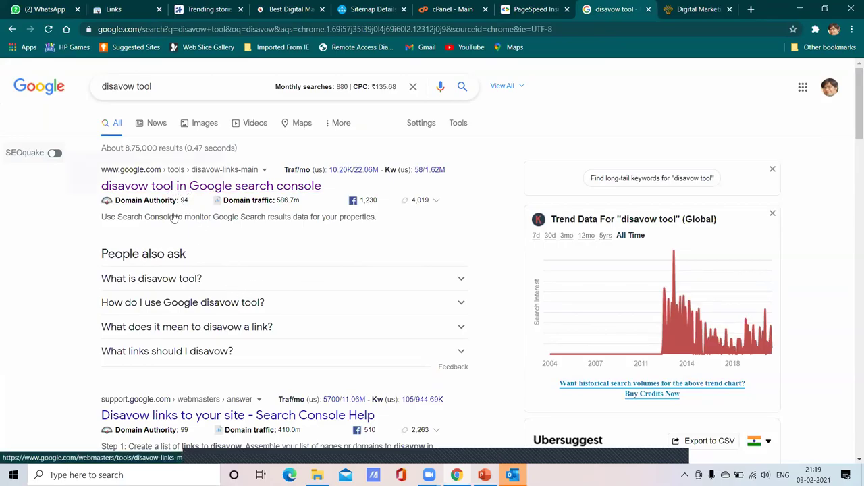
click(119, 8)
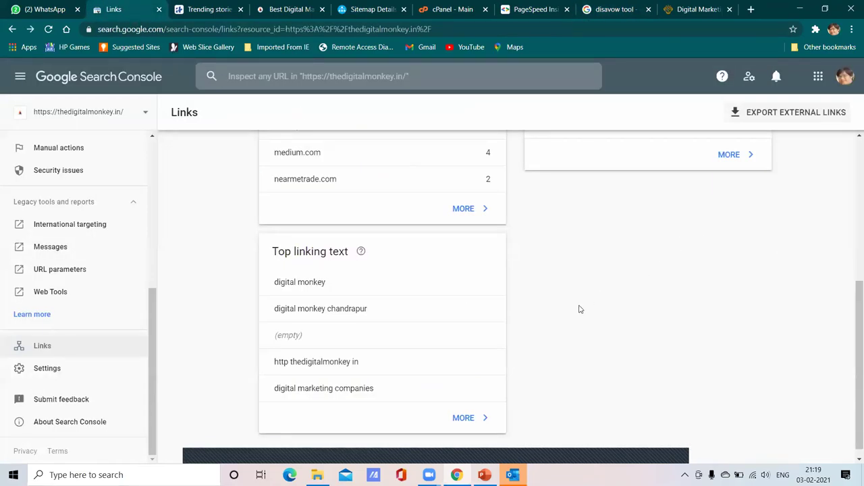
scroll(579, 309, up, 2)
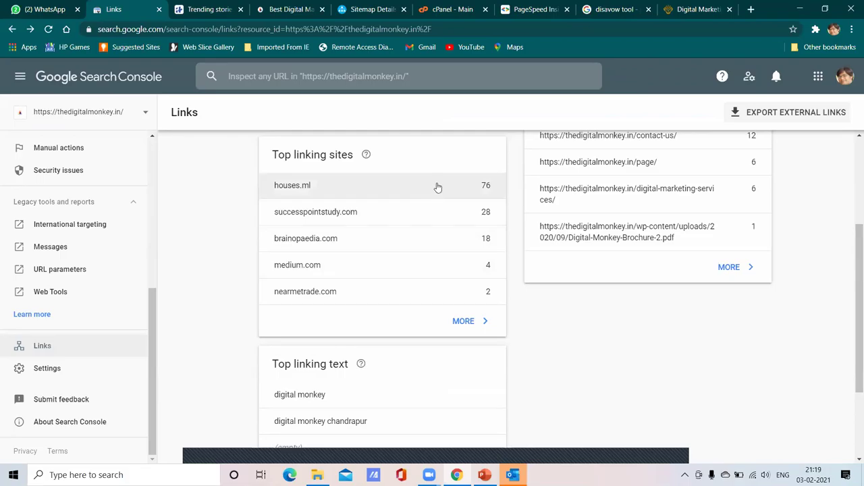
Open the complete Top linking sites list from the Links report and look through the linking domains.
click(464, 322)
scroll(468, 331, down, 3)
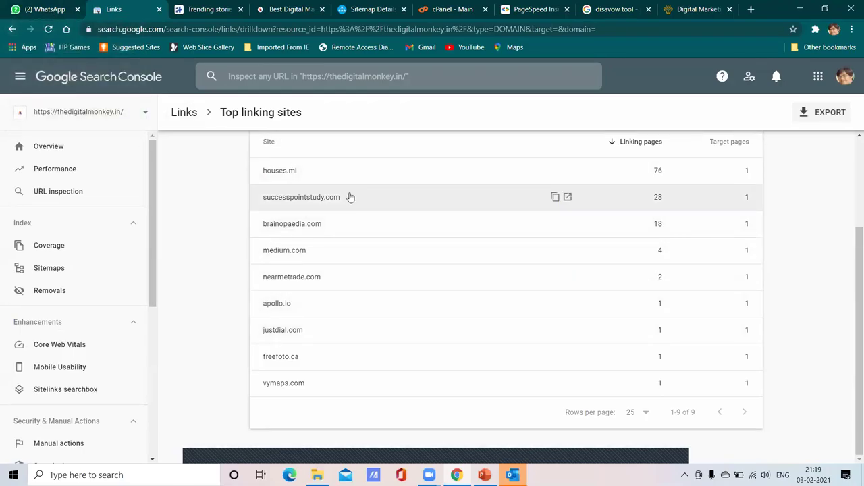
scroll(347, 197, up, 3)
Check the other open browser pages, including the "disavow tool" results, and return to review the Top linking sites list.
click(618, 7)
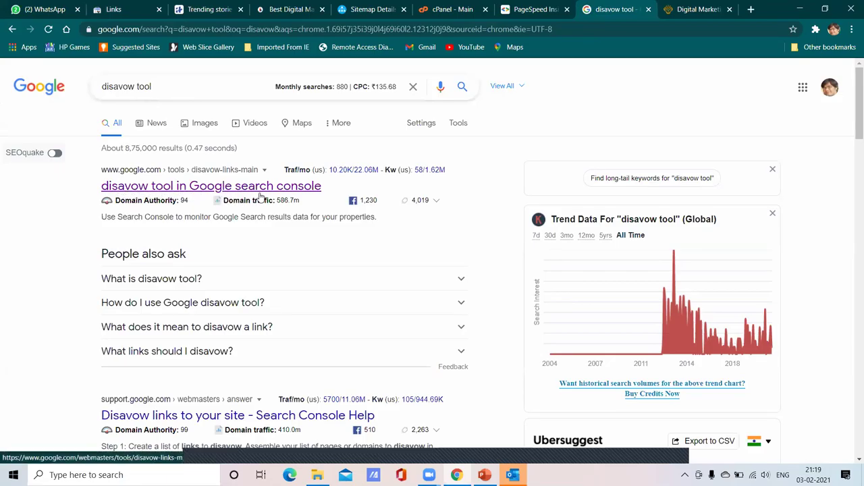
click(537, 8)
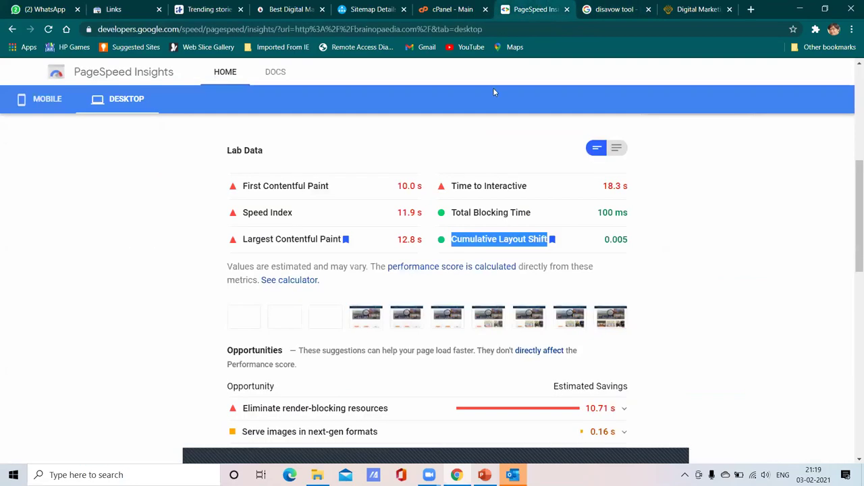
click(354, 8)
click(210, 8)
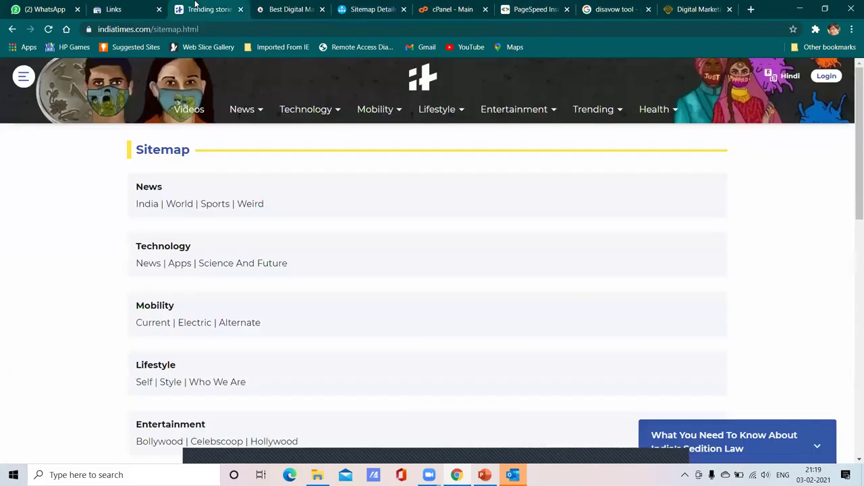
click(142, 5)
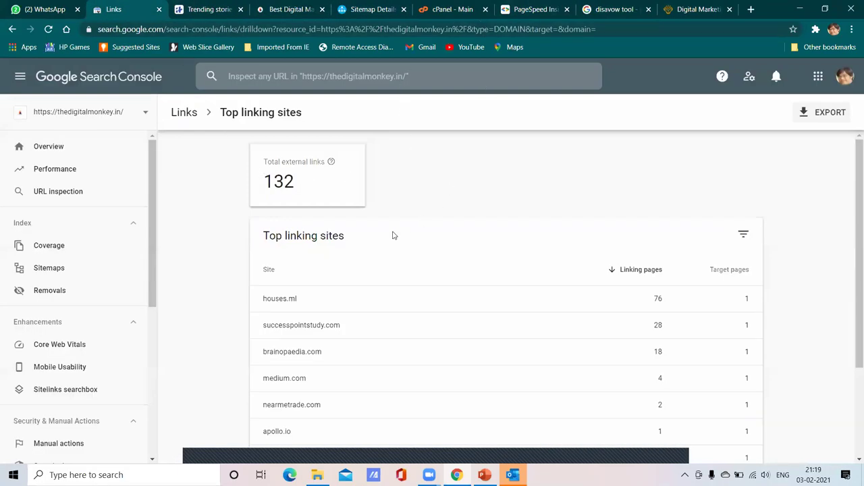
scroll(390, 254, down, 2)
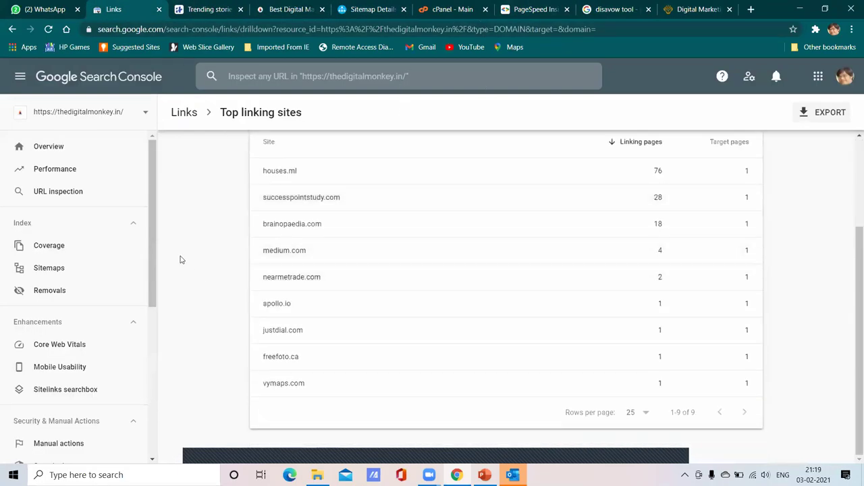
scroll(149, 243, down, 3)
scroll(153, 251, up, 3)
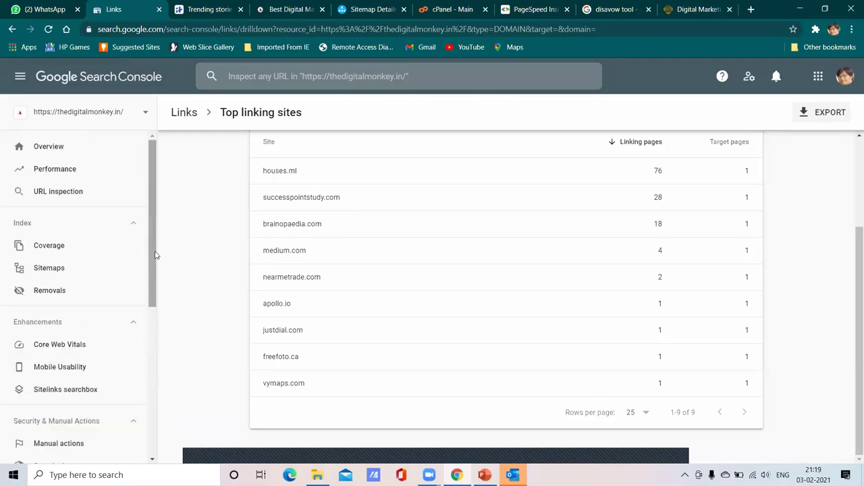
click(616, 9)
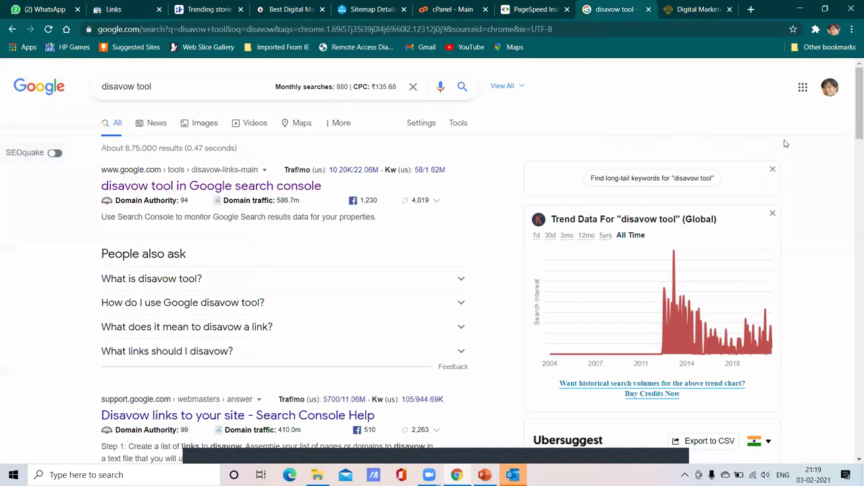
click(239, 187)
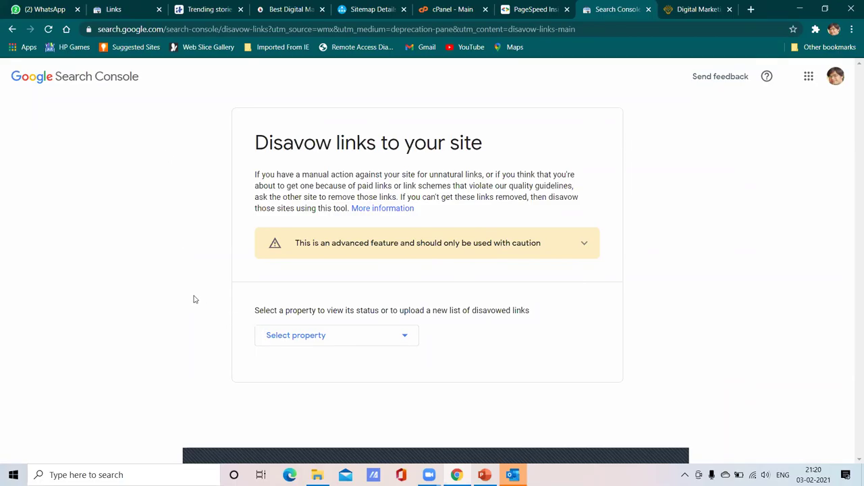
click(343, 335)
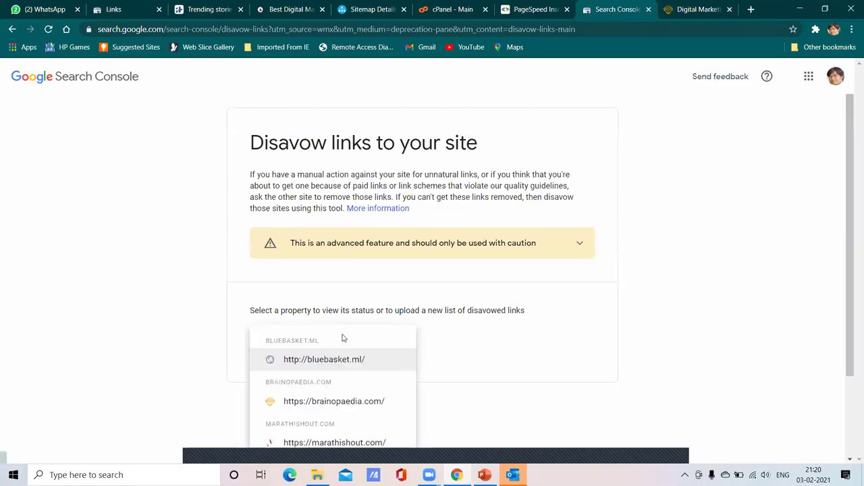
scroll(366, 402, down, 2)
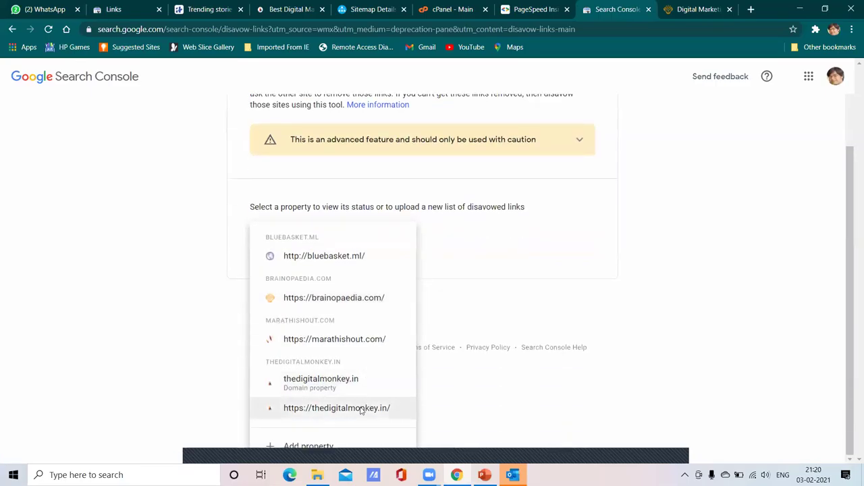
click(360, 408)
scroll(465, 352, down, 1)
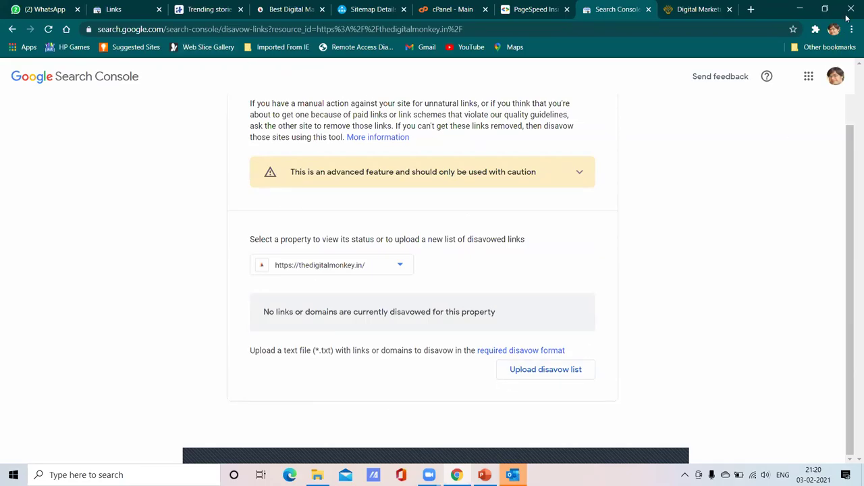
Switch to the Downloads folder in File Explorer and open the exported More sample links workbook in Excel.
click(799, 9)
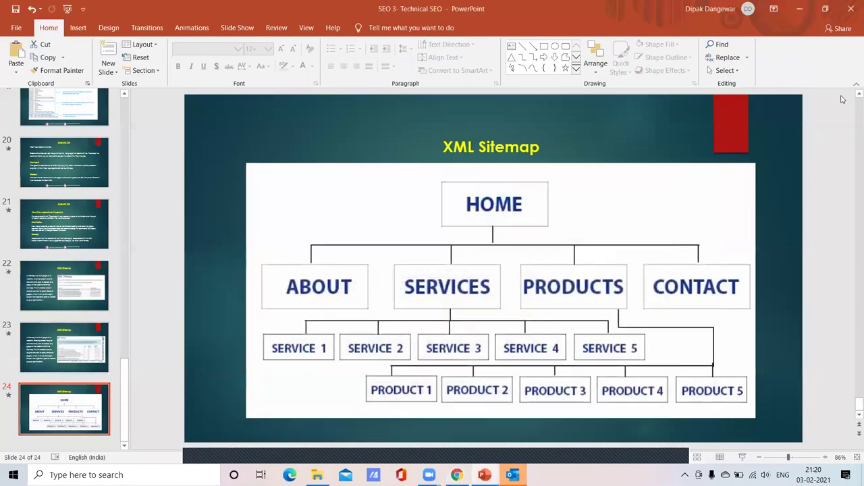
click(800, 8)
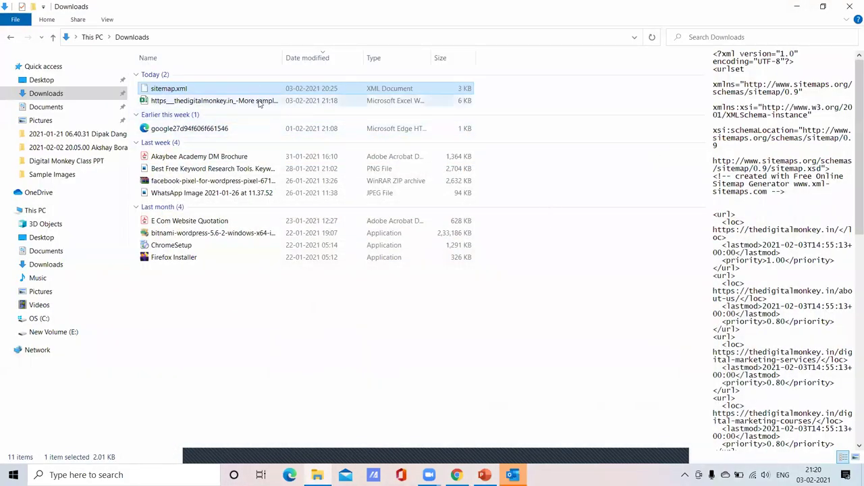
click(349, 104)
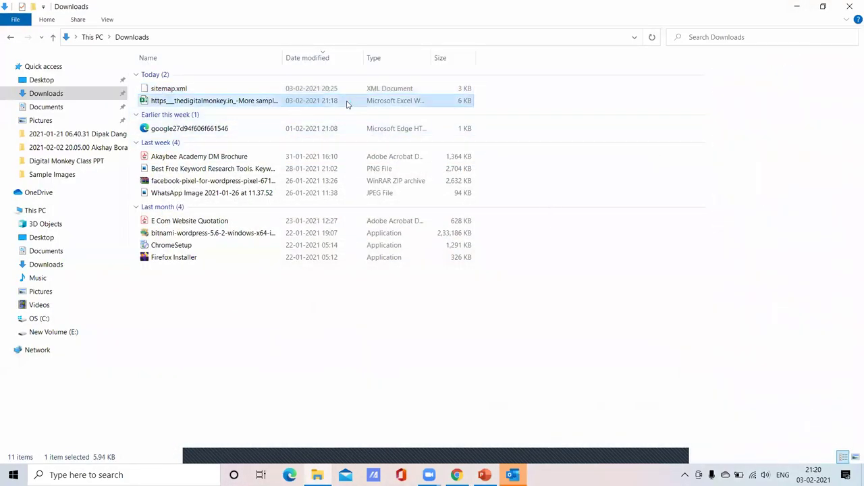
double_click(349, 103)
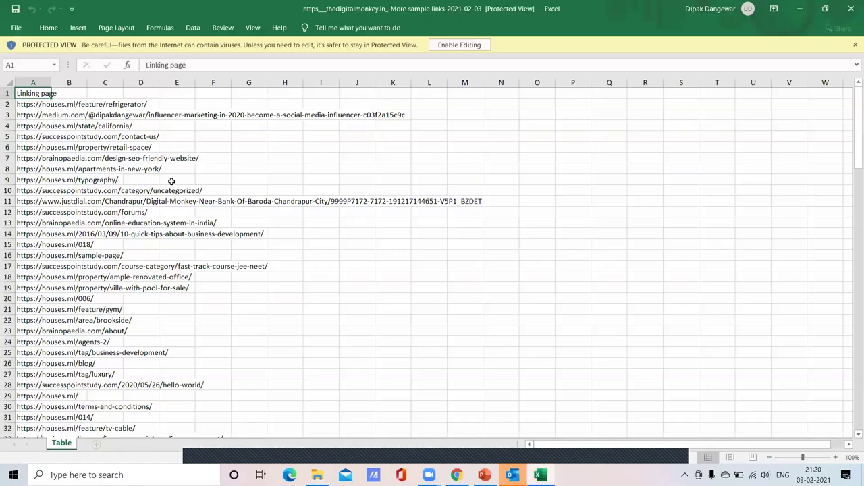
Look through the linking page URLs down to the end of the workbook and return to the first row.
scroll(153, 169, down, 13)
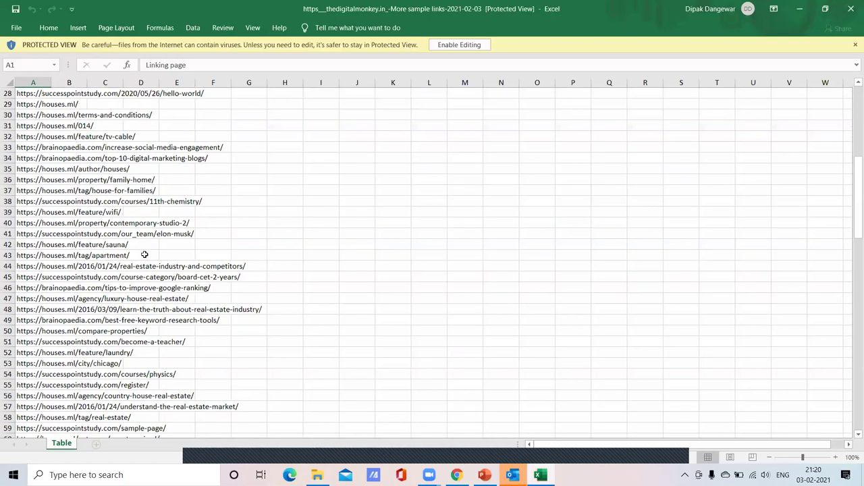
scroll(149, 338, down, 14)
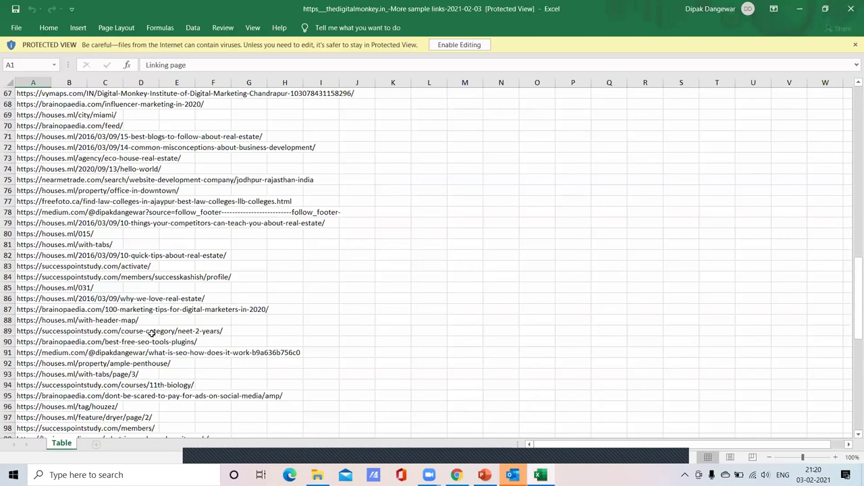
scroll(154, 333, down, 9)
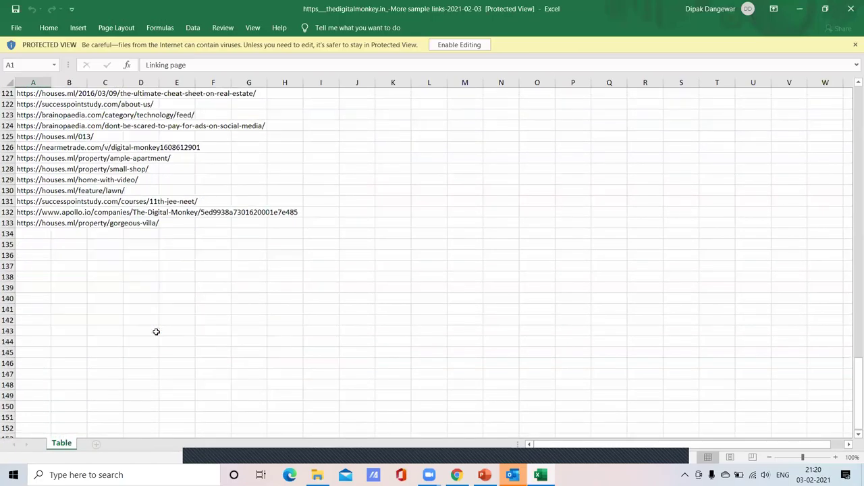
scroll(153, 331, up, 3)
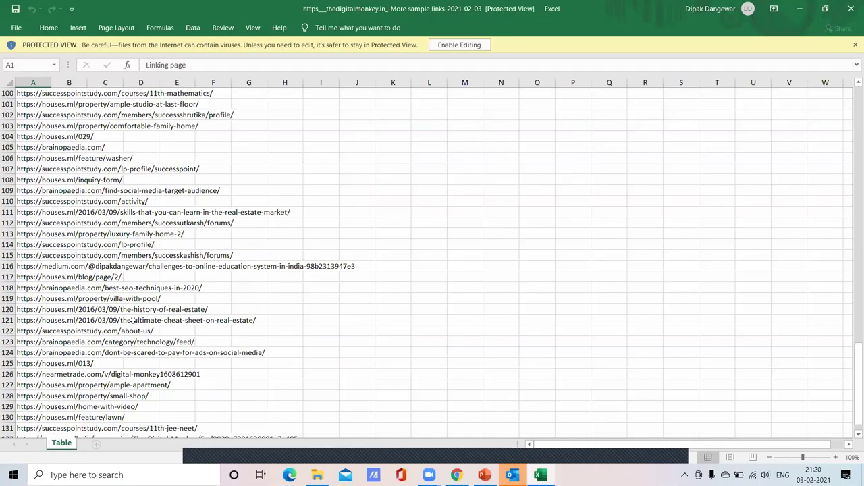
scroll(119, 294, up, 11)
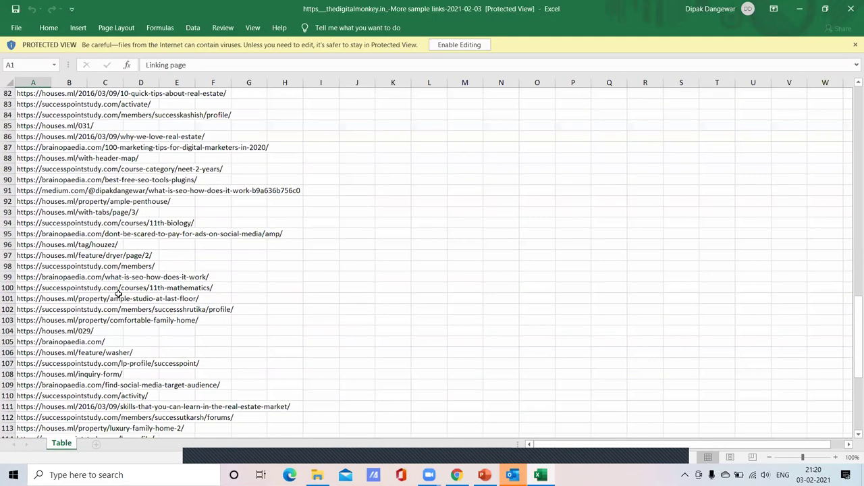
scroll(118, 288, up, 9)
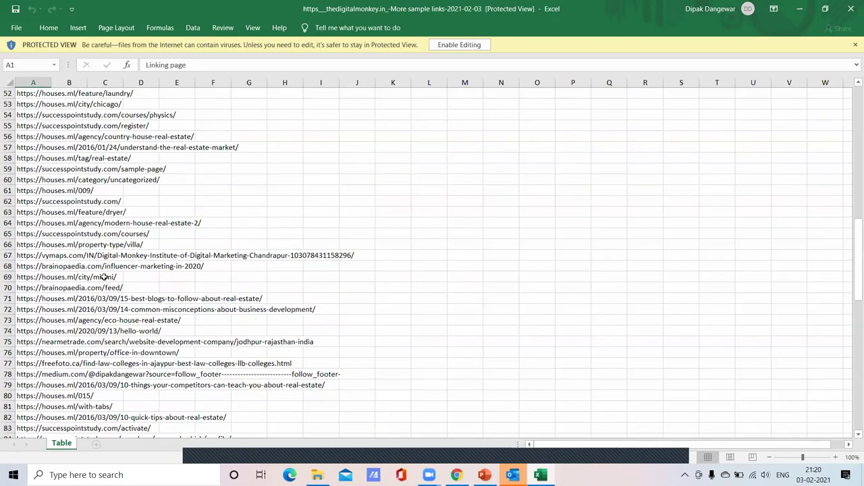
scroll(101, 277, up, 2)
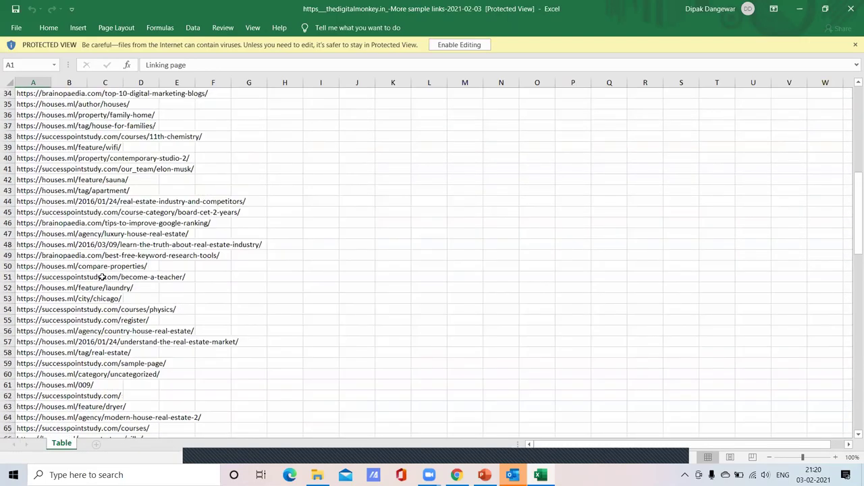
scroll(101, 277, up, 8)
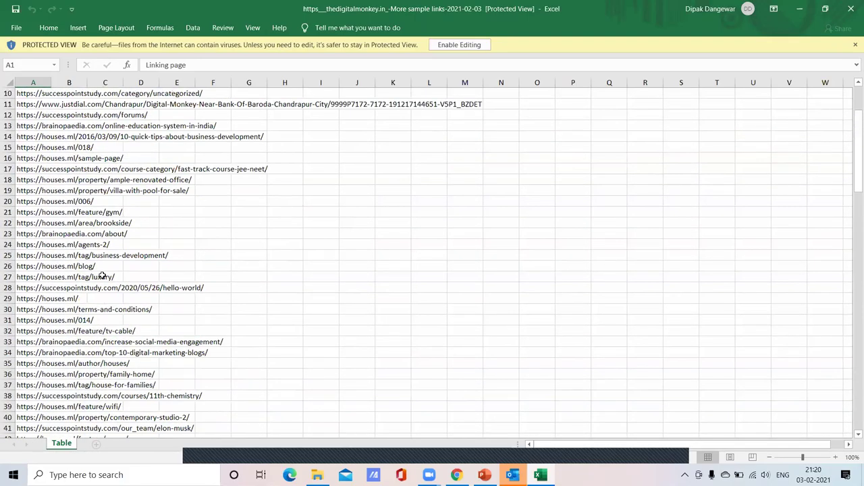
scroll(102, 277, up, 3)
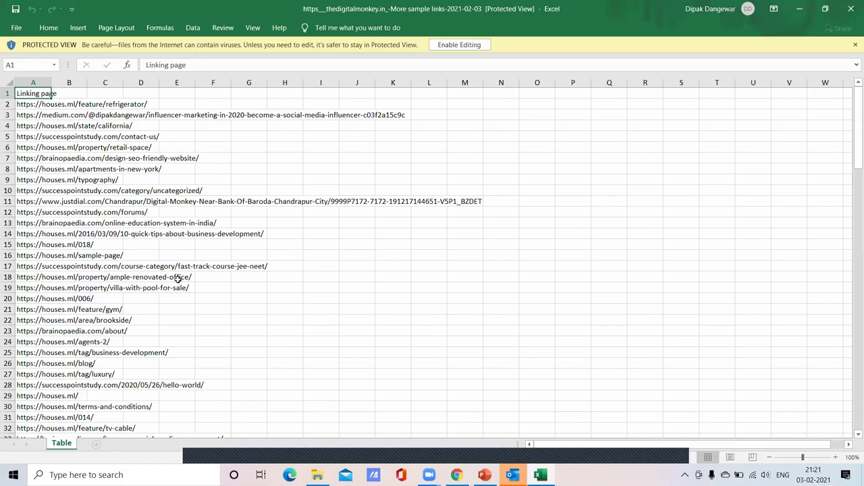
Point out the successpointstudy.com forums URL in row 12 and close the workbook.
click(64, 216)
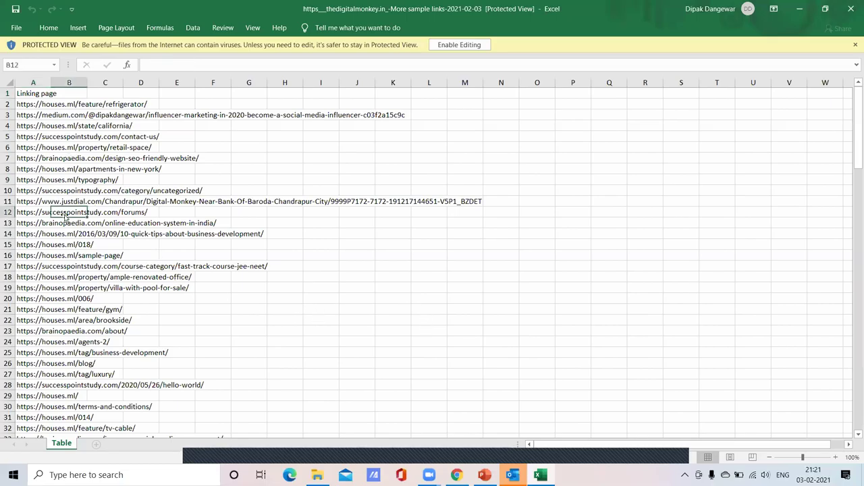
click(106, 213)
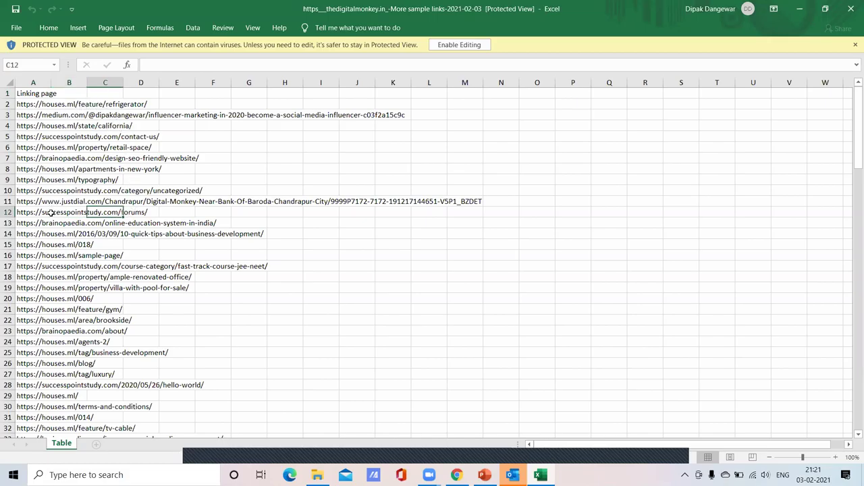
click(150, 214)
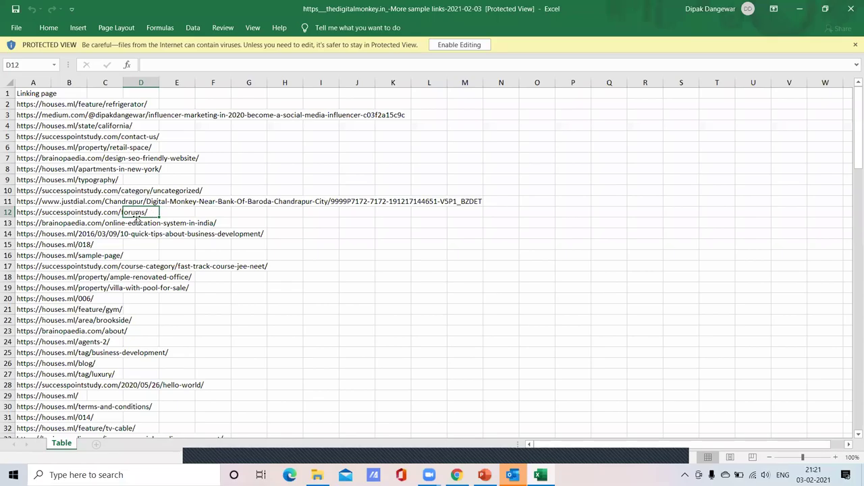
click(851, 9)
click(851, 8)
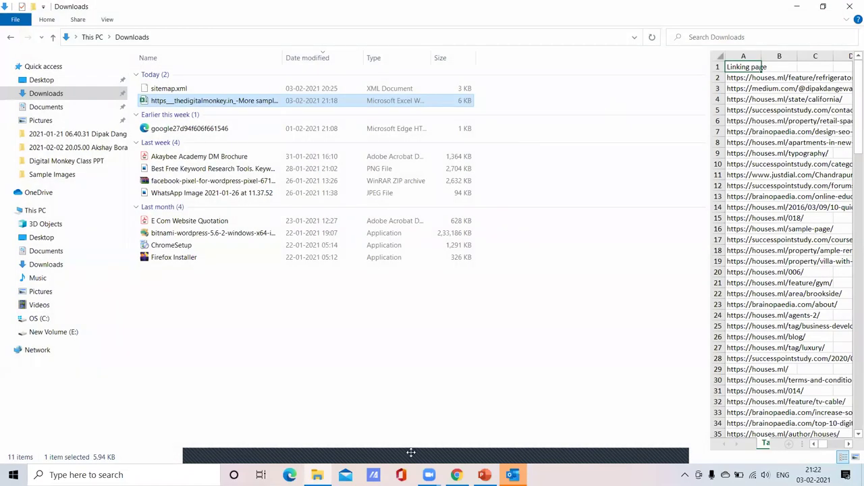
click(456, 474)
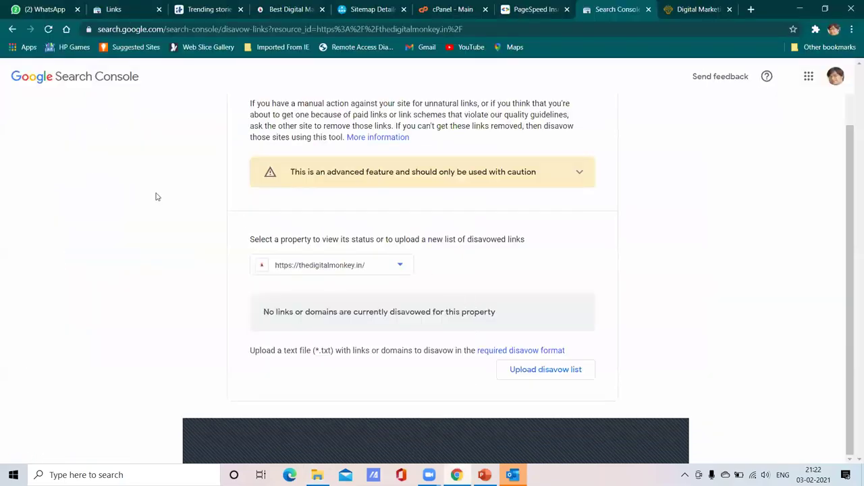
click(320, 272)
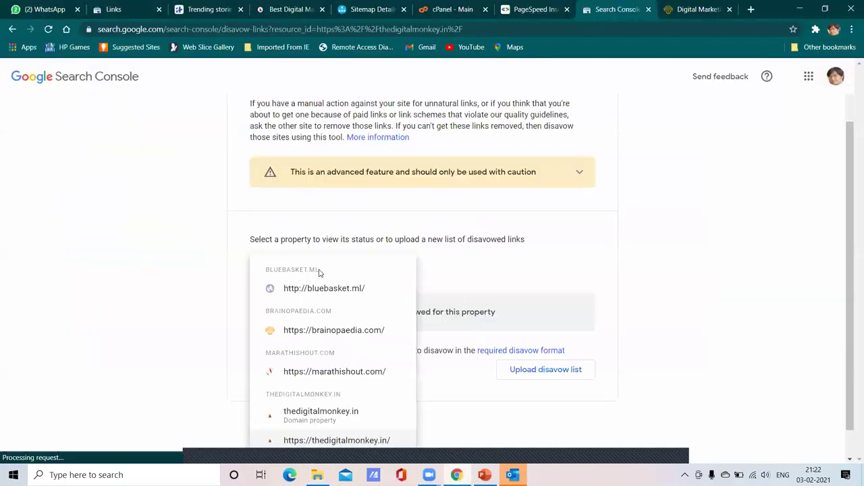
click(311, 442)
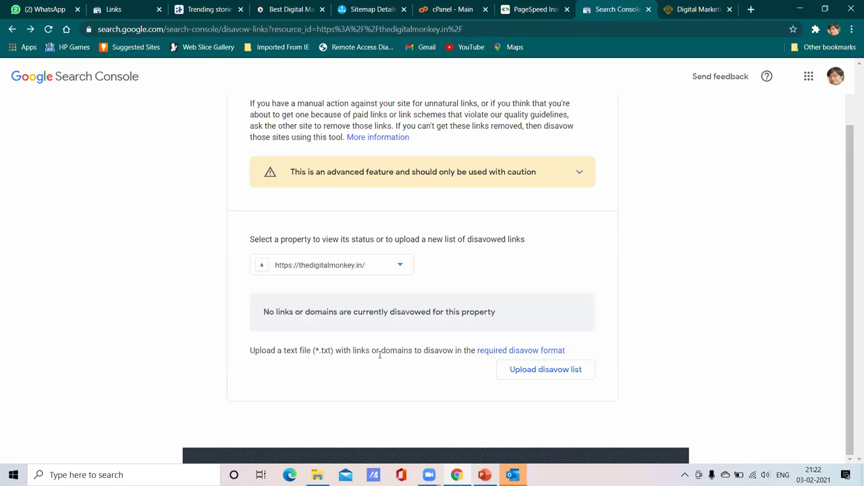
Open the required disavow format help article and read the link file format rules under Step 1.
click(495, 349)
scroll(304, 275, down, 3)
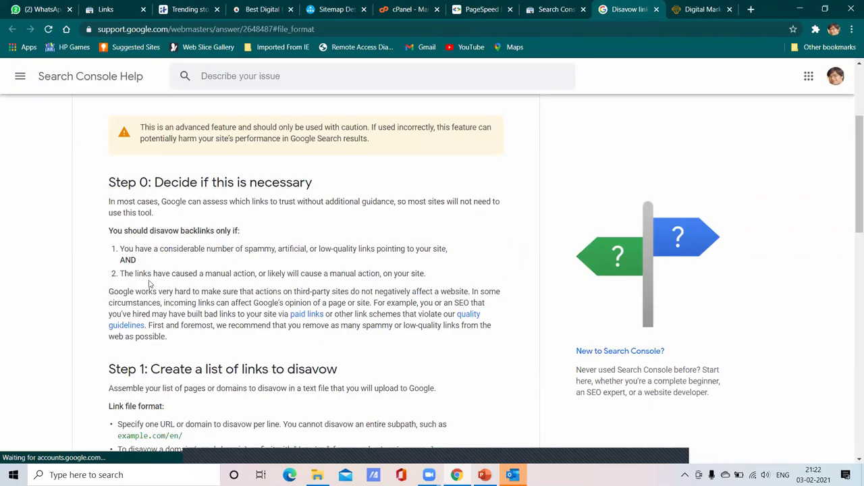
scroll(150, 283, down, 3)
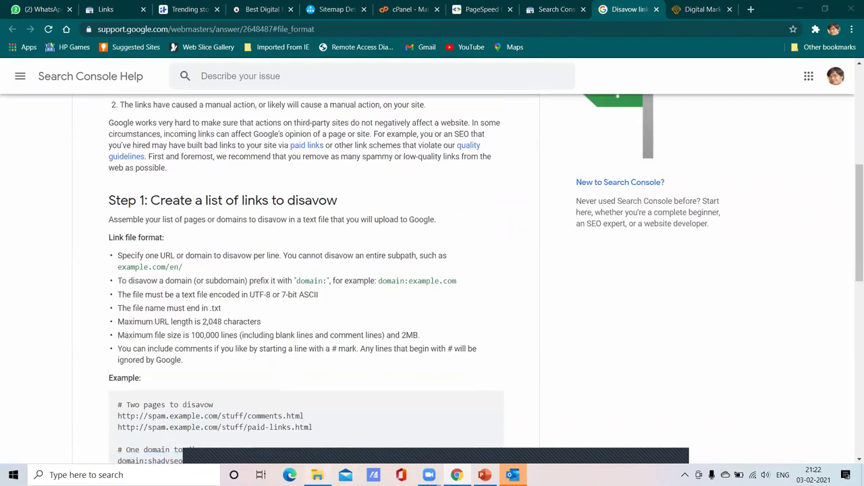
Switch to the Downloads folder in File Explorer and rename the exported sample links workbook as xuu.txt.
key(alt+Tab)
click(235, 101)
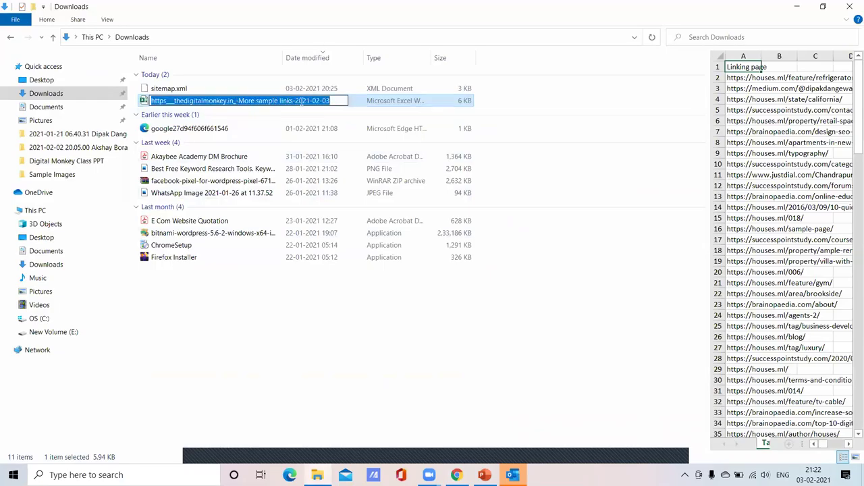
click(337, 101)
drag(338, 101, 129, 101)
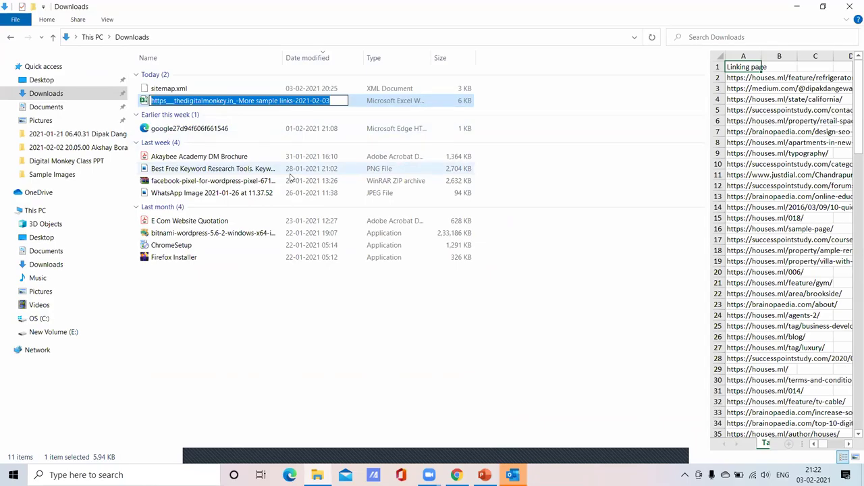
text(xuu.co)
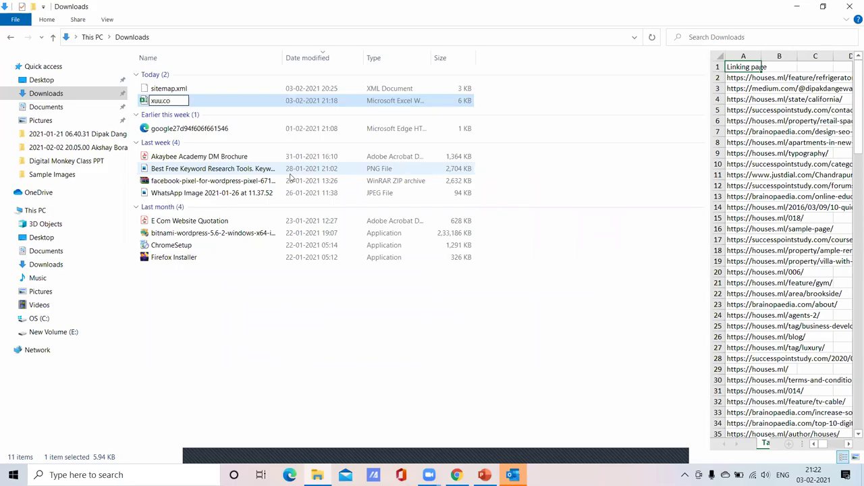
key(BackSpace)
key(BackSpace)
key(BackSpace)
text(.txt)
Return to the disavow tool in Chrome, choose xuu.txt for the disavow list upload and cancel the file selection.
drag(250, 323, 329, 449)
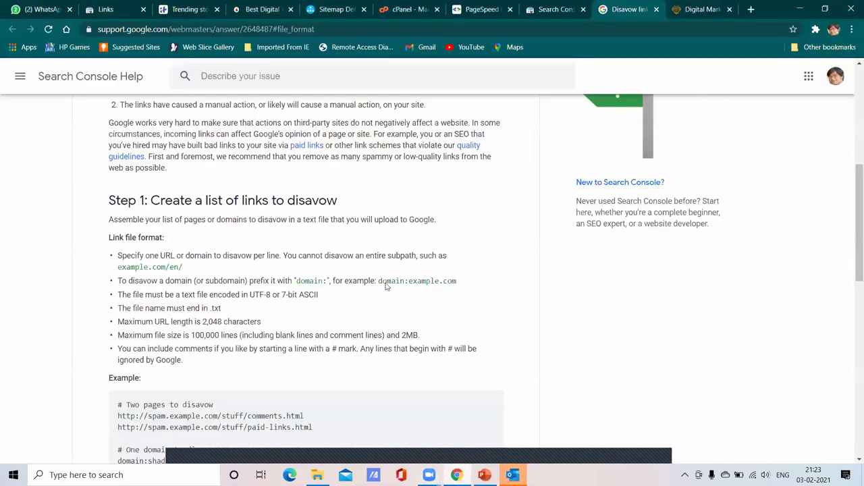
scroll(387, 286, up, 3)
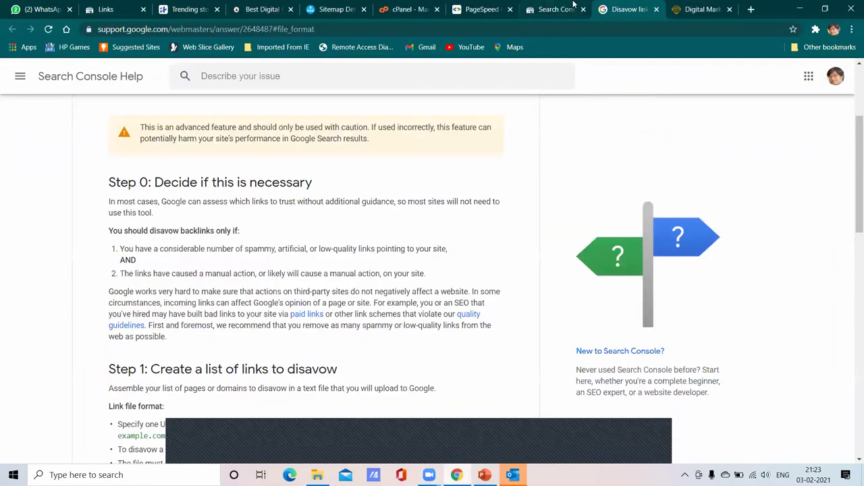
click(573, 9)
click(538, 373)
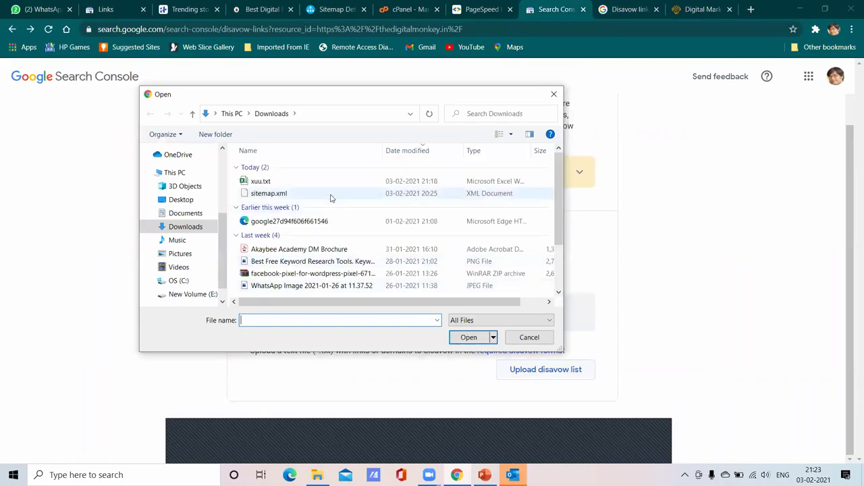
click(329, 183)
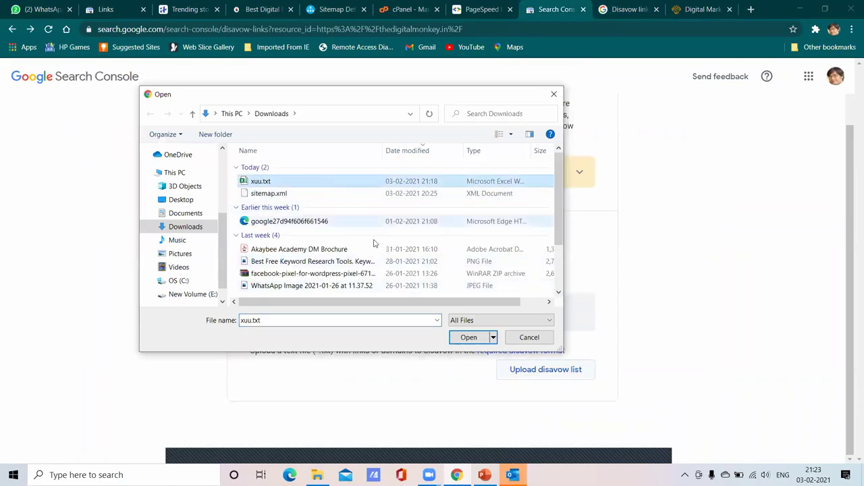
click(515, 341)
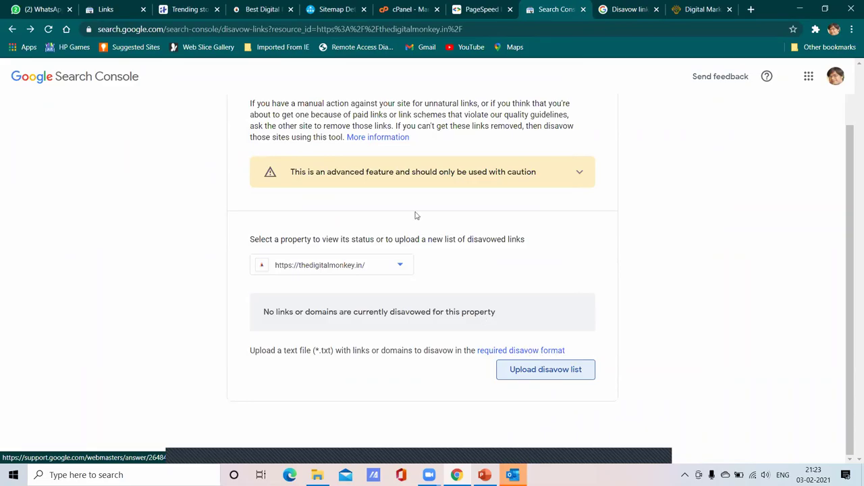
Go back to the Top linking sites report and look through its list of external sites.
click(185, 5)
click(139, 8)
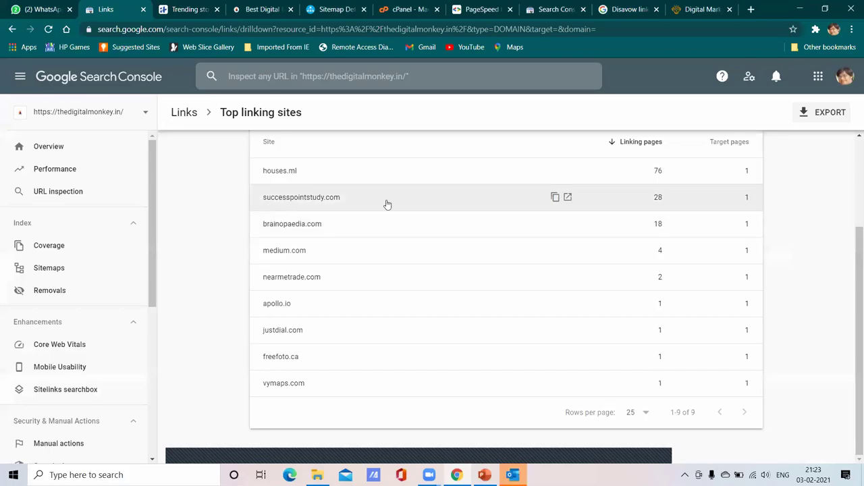
drag(852, 243, 852, 262)
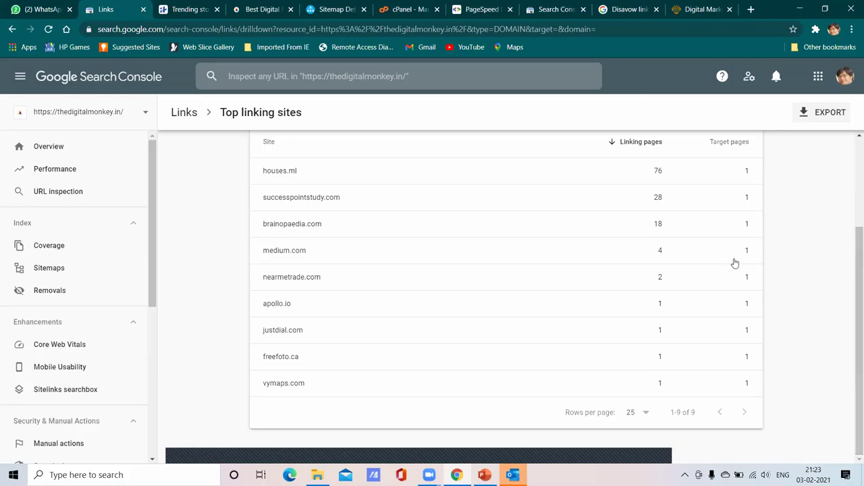
scroll(142, 338, down, 3)
scroll(141, 416, down, 2)
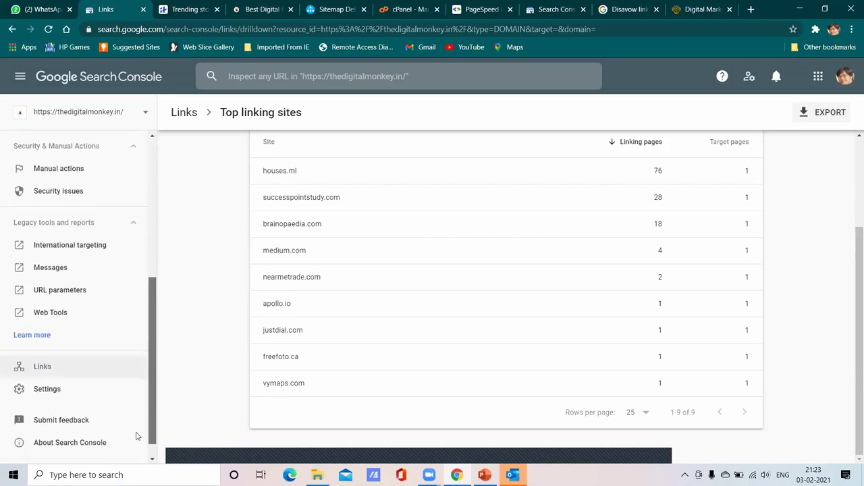
scroll(348, 246, up, 2)
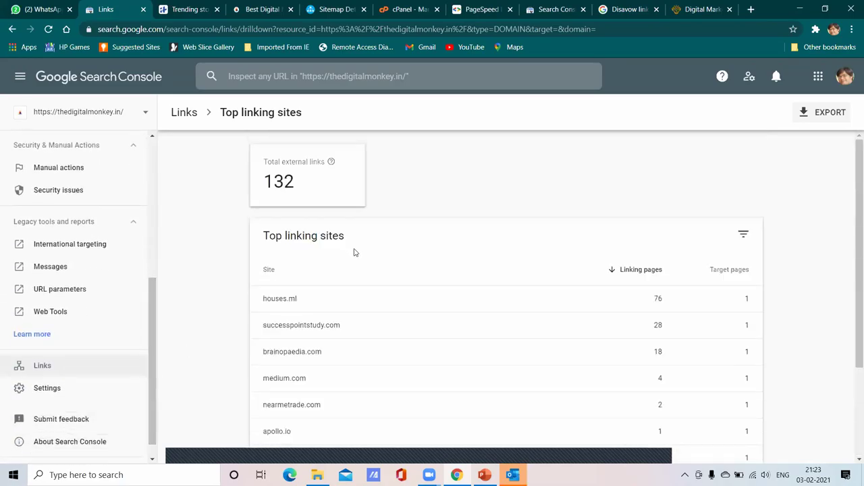
scroll(353, 251, down, 2)
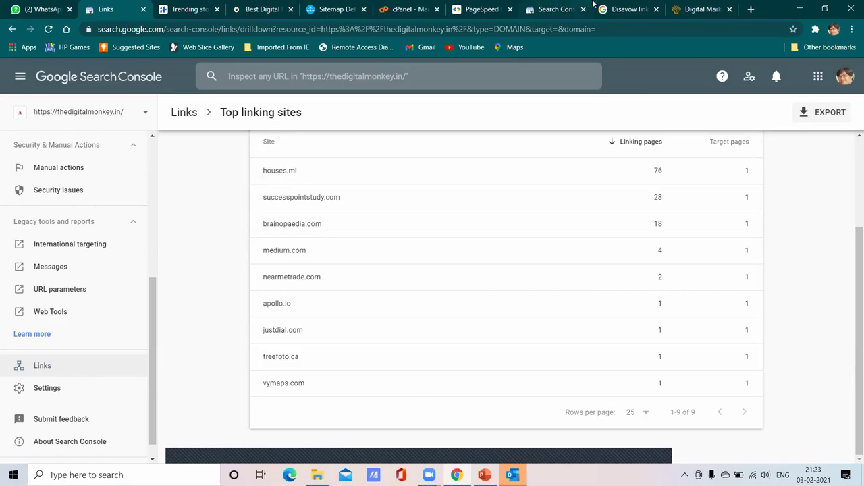
Revisit the disavow help article and the disavow tool page.
click(616, 8)
scroll(327, 231, down, 1)
scroll(327, 231, up, 1)
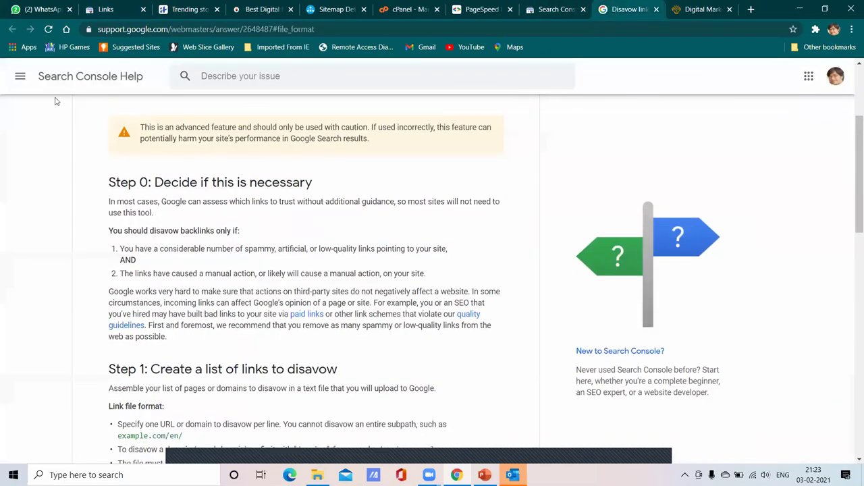
click(555, 7)
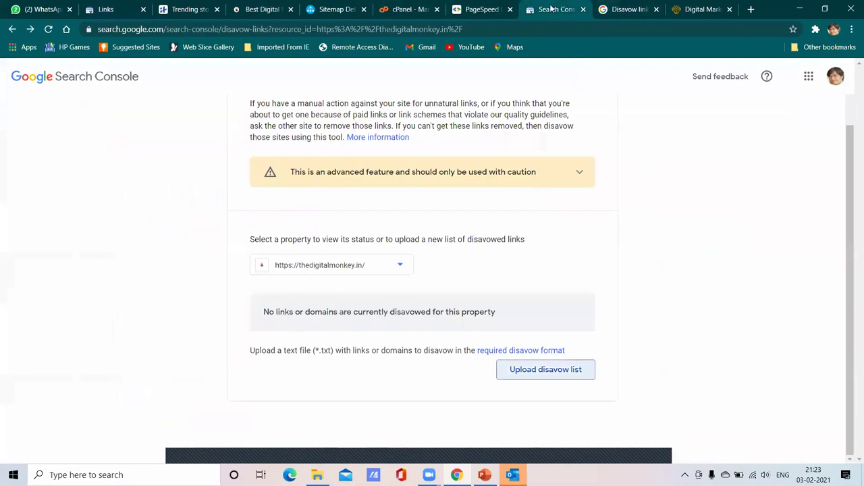
Open the Search Console property settings and review the ownership verification methods.
click(129, 7)
scroll(102, 284, down, 1)
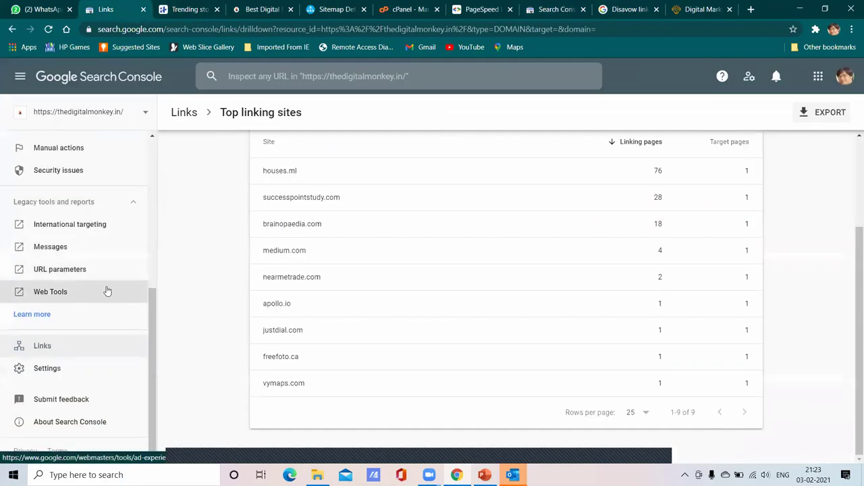
click(79, 369)
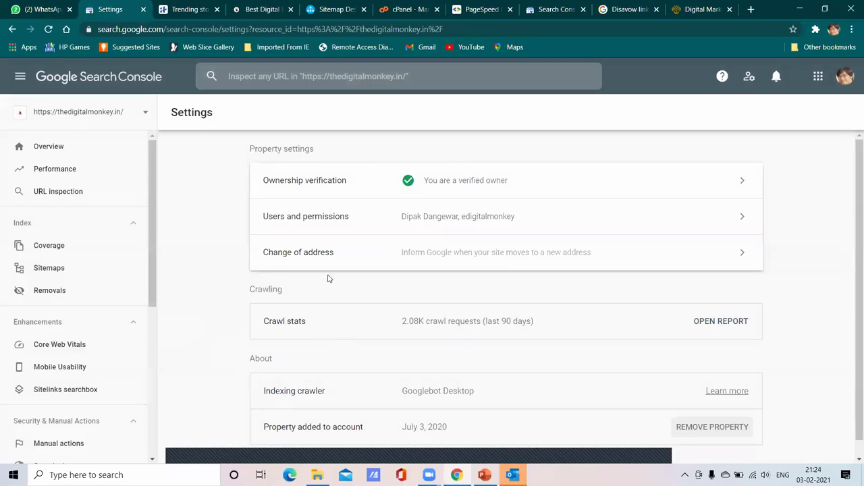
click(506, 184)
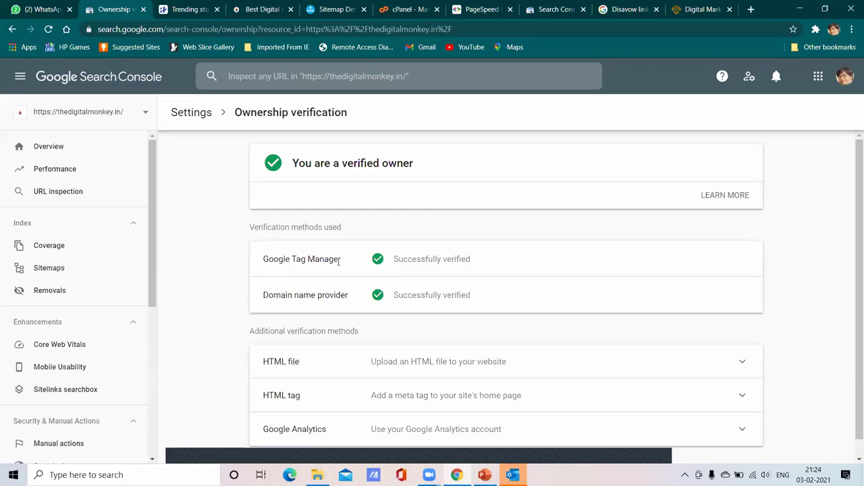
click(192, 113)
scroll(475, 295, down, 1)
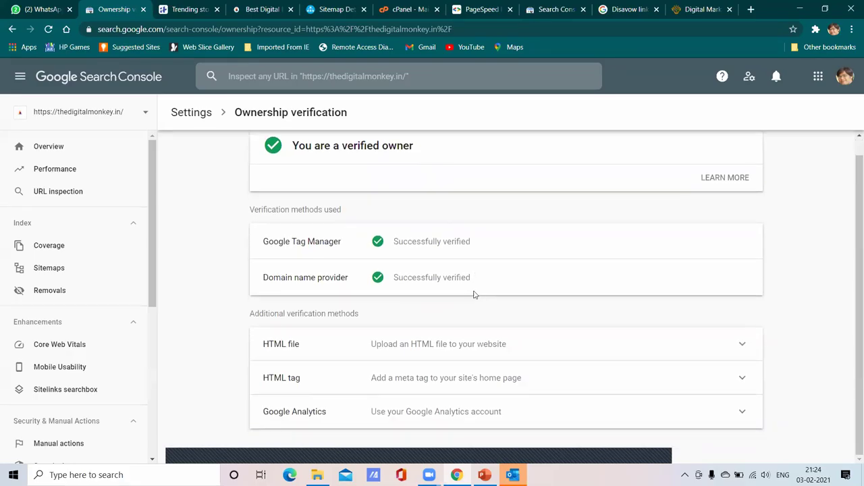
Expand the Google Analytics verification method, read its requirements and run the verification.
click(386, 410)
scroll(399, 409, down, 2)
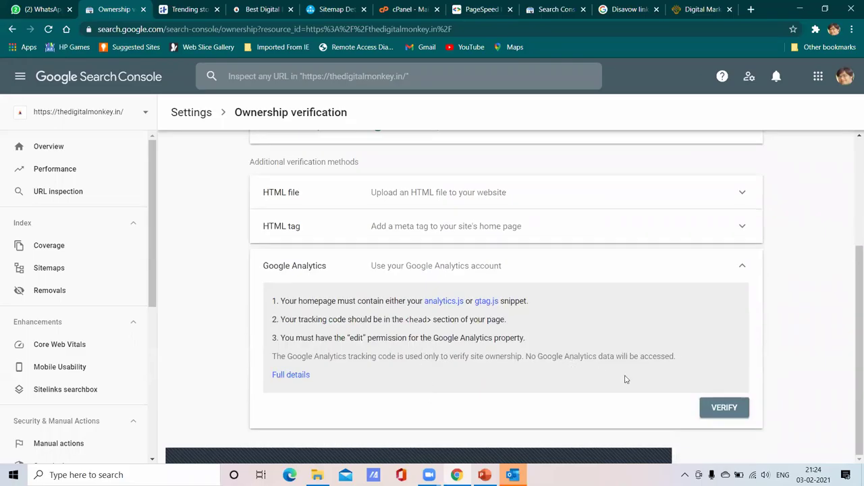
click(707, 404)
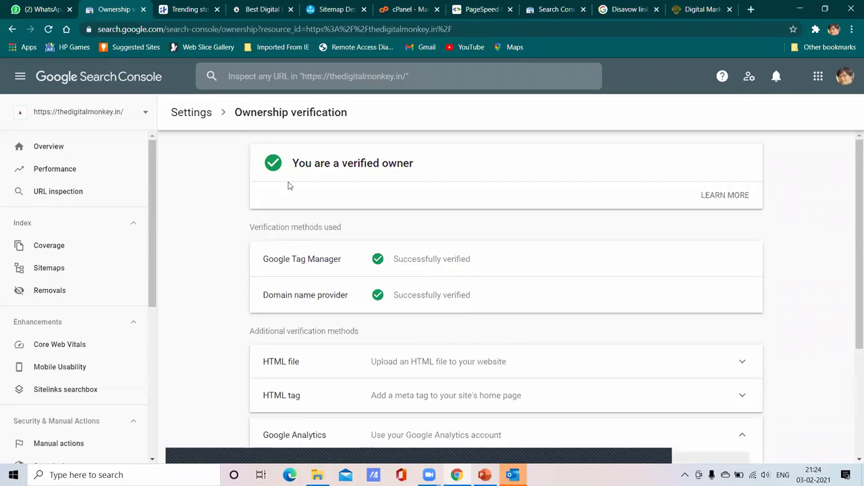
Return to the property settings and examine the list under Users and permissions.
click(194, 115)
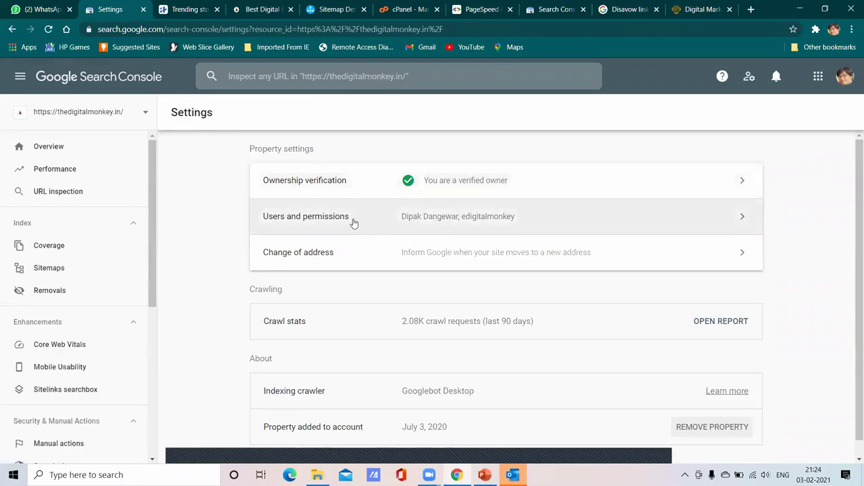
click(354, 220)
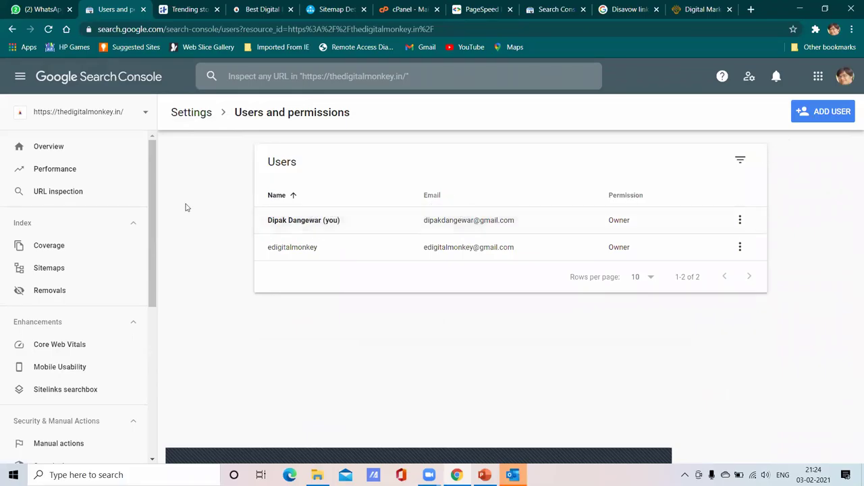
scroll(151, 150, down, 1)
scroll(152, 150, up, 1)
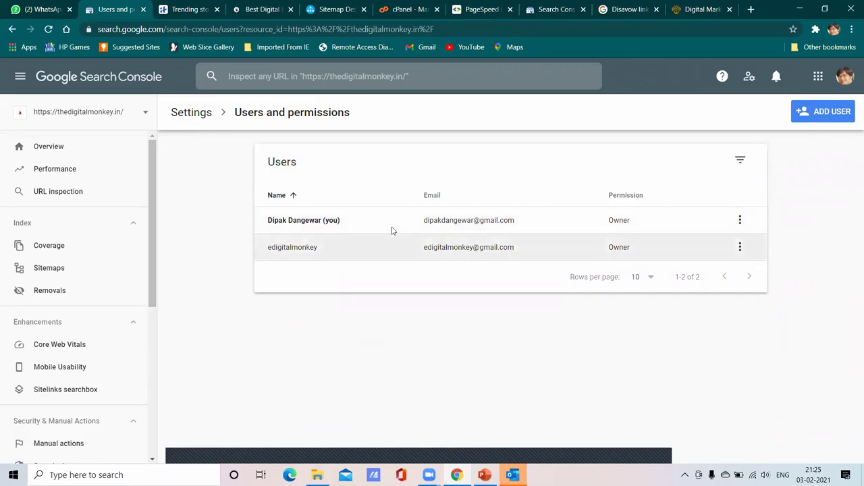
Start adding a user, go through the Full and Restricted permission options, choose Restricted and cancel the form.
click(816, 114)
click(805, 113)
click(806, 113)
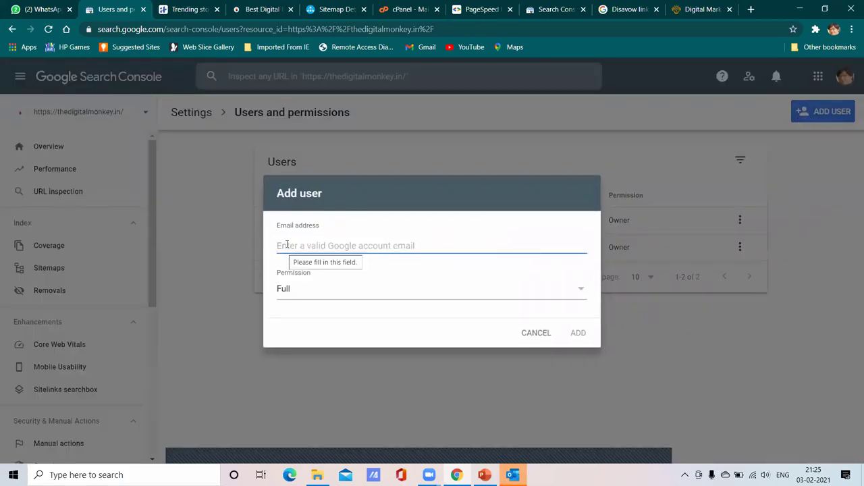
click(321, 297)
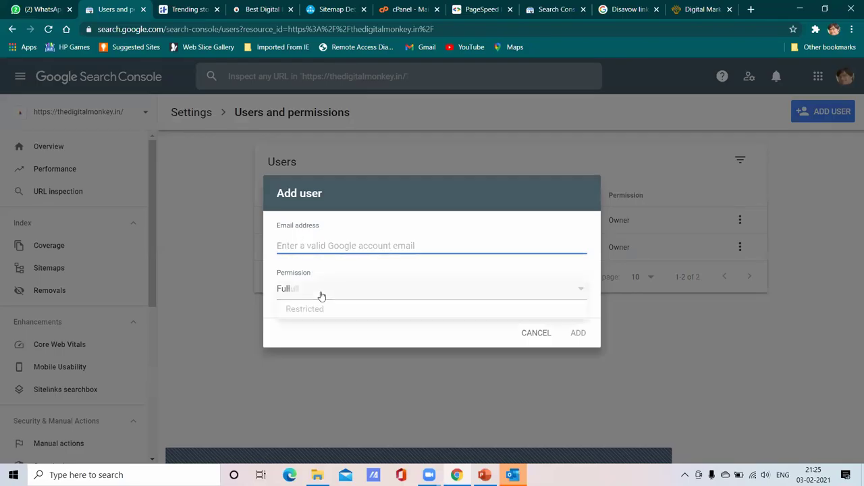
click(322, 295)
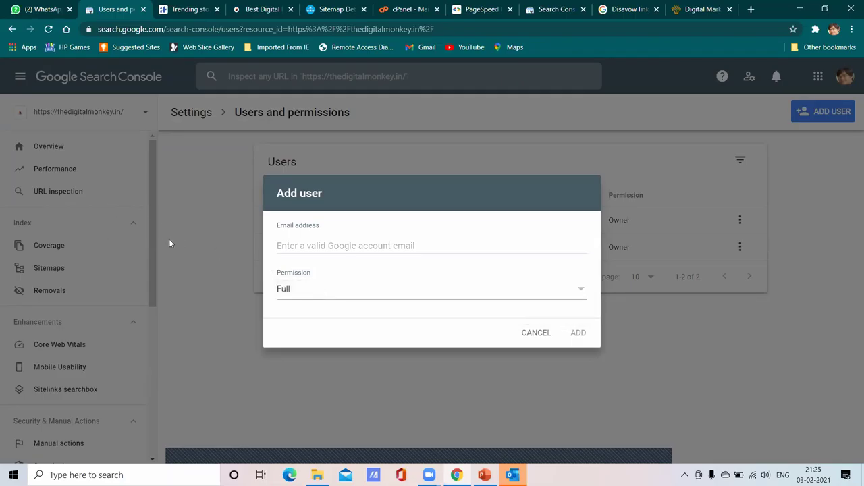
click(327, 297)
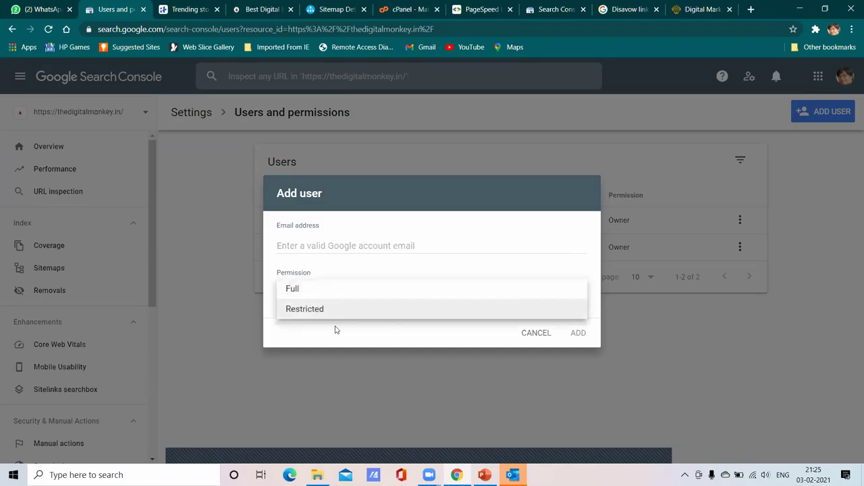
click(335, 315)
click(333, 297)
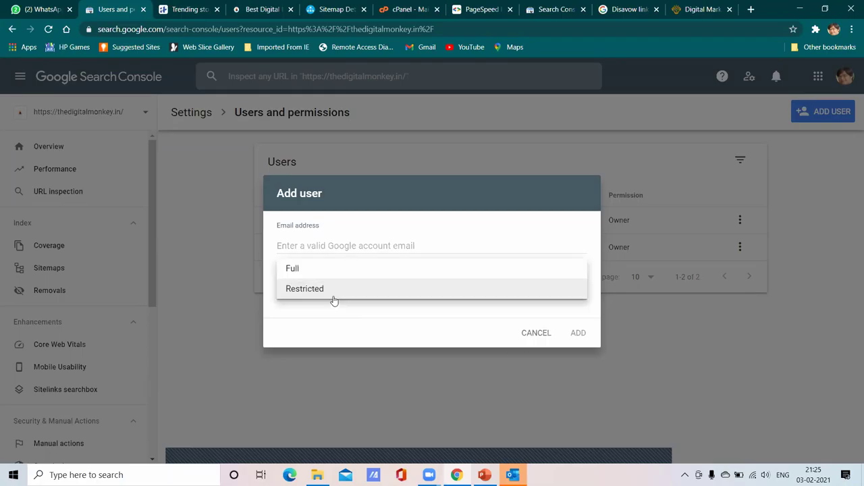
click(537, 334)
click(536, 335)
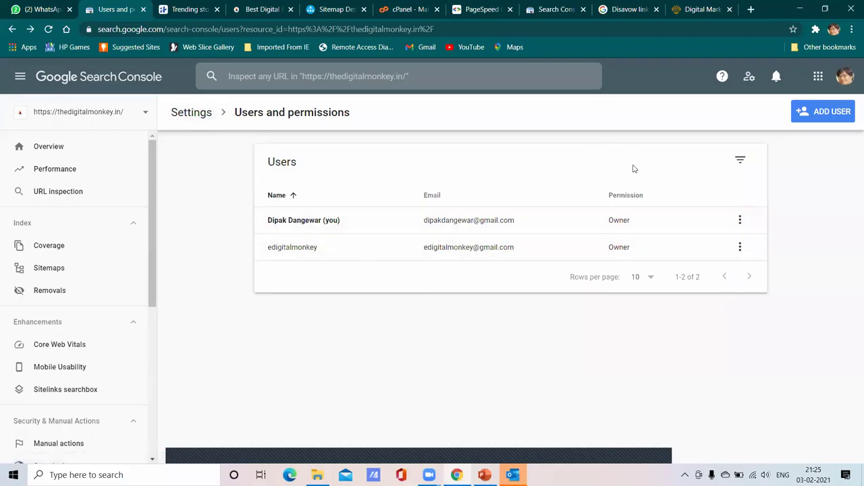
Open the property's Change of address settings and highlight the 301 redirects requirement under Set up.
click(192, 112)
click(431, 257)
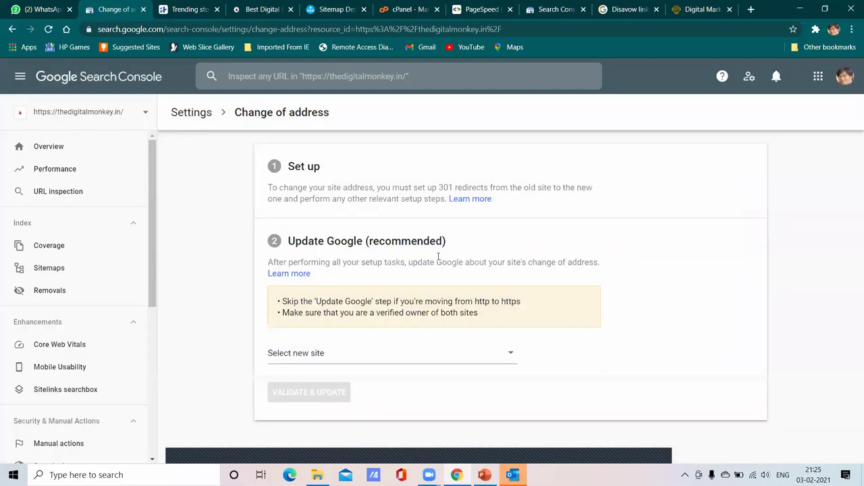
drag(268, 188, 488, 189)
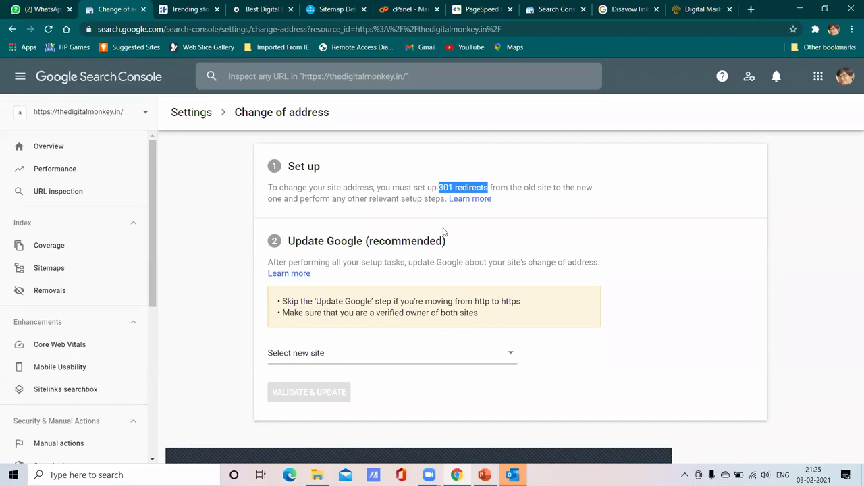
drag(439, 188, 489, 187)
Show the new site choices for the change of address, including the option to add a property.
click(359, 357)
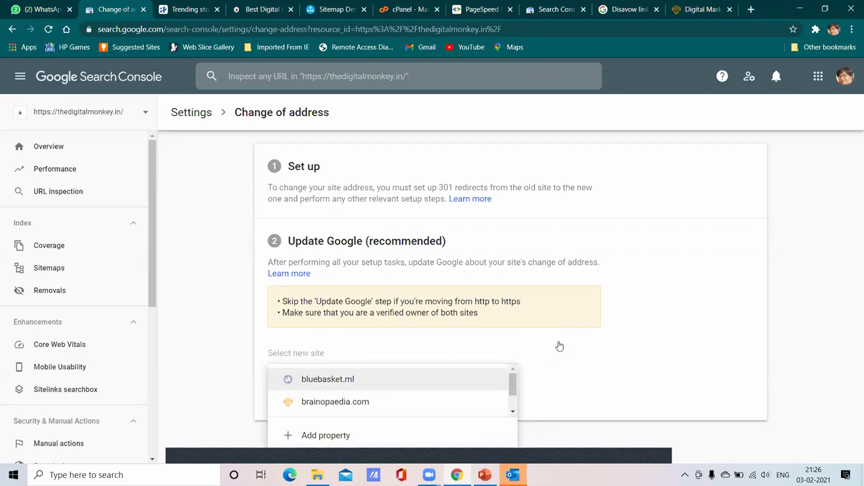
click(656, 296)
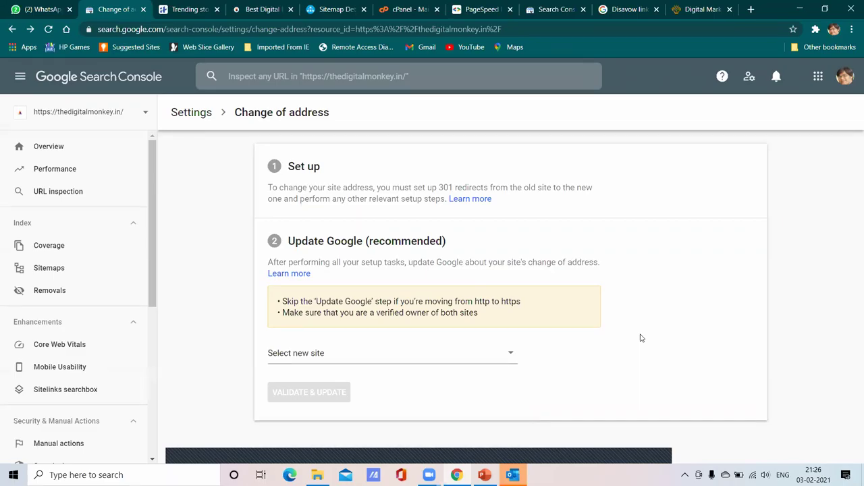
click(448, 357)
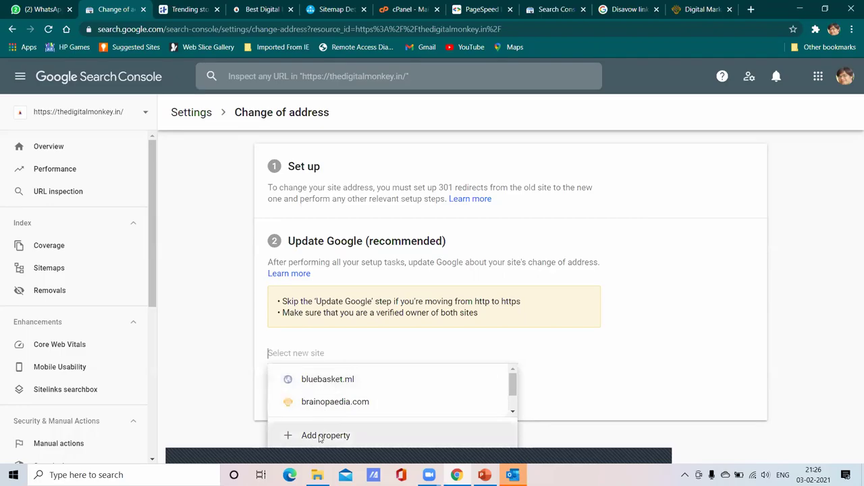
Recheck the new site choices for the change of address and highlight the 301 redirects requirement under Set up again.
click(550, 353)
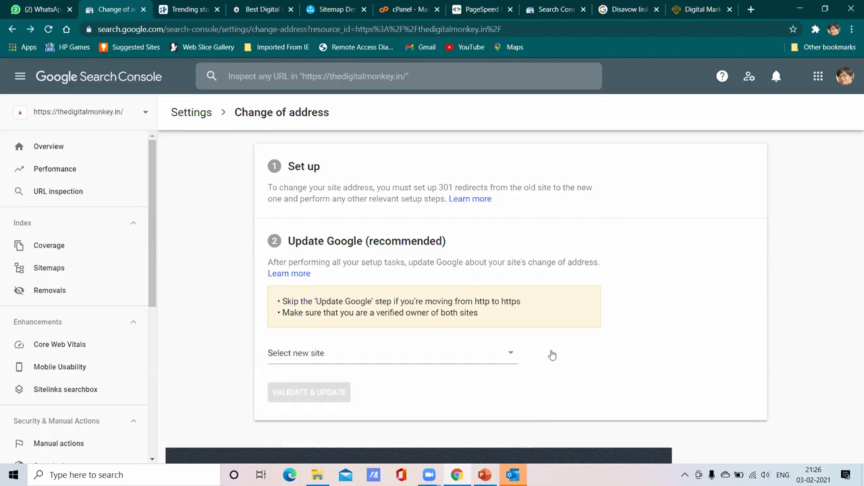
click(552, 355)
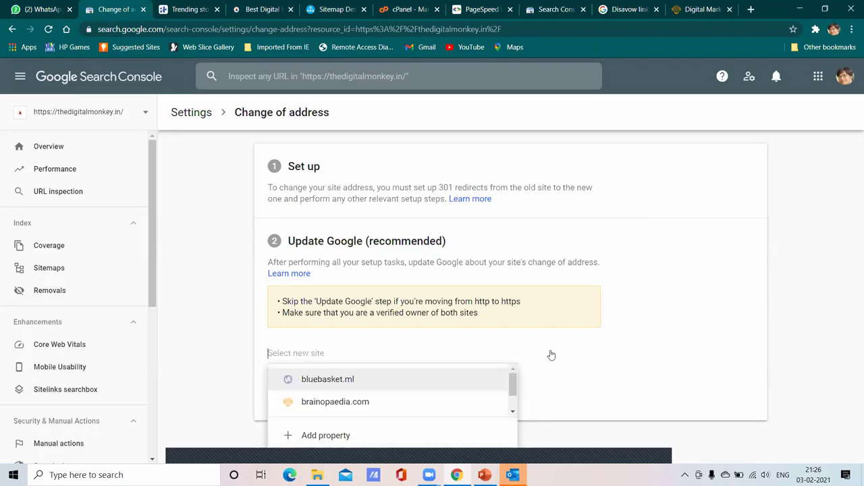
click(439, 187)
drag(439, 187, 488, 188)
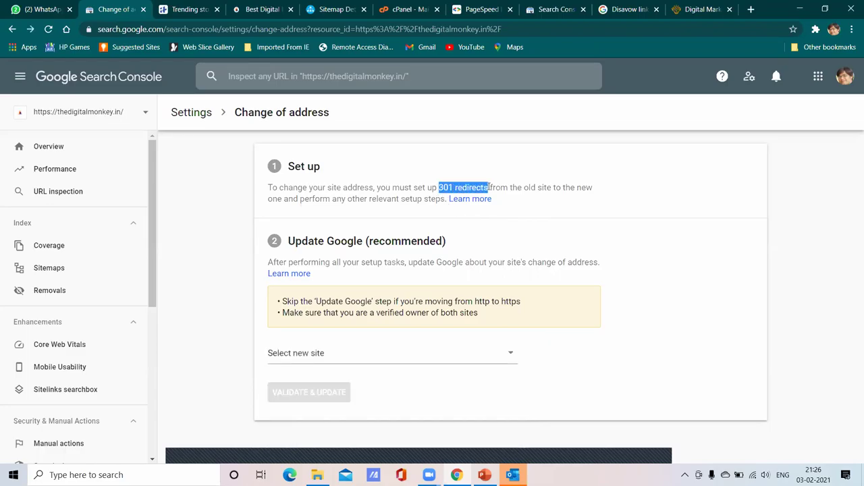
click(556, 239)
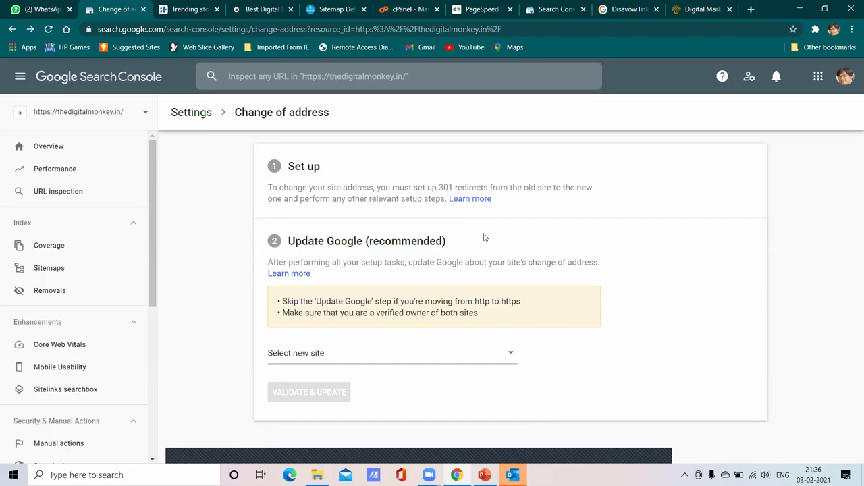
drag(439, 187, 485, 183)
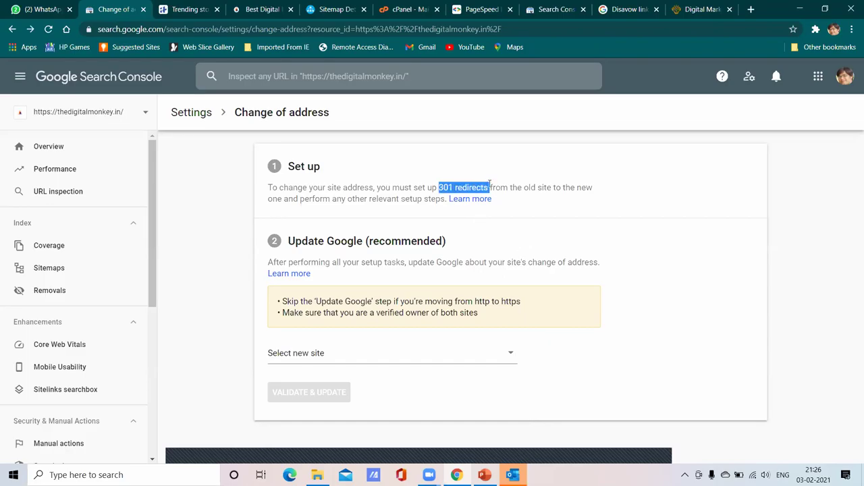
click(504, 211)
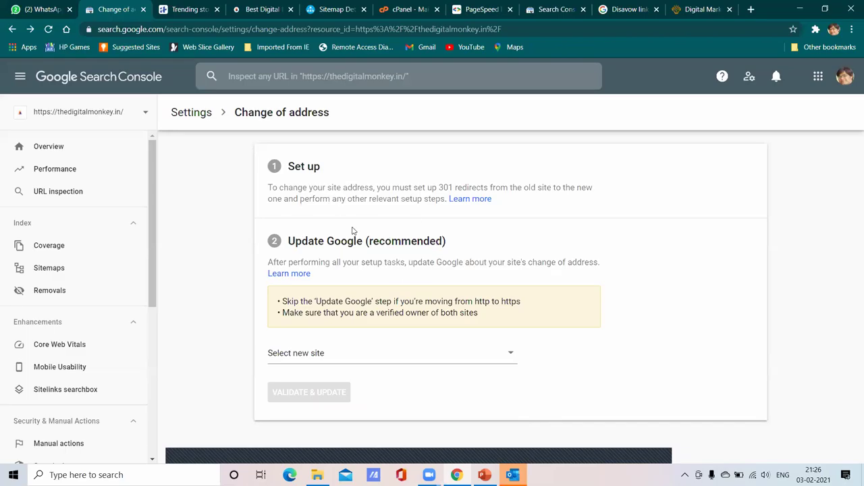
Return to the property settings, open the Crawl stats report and examine its crawl requests breakdown.
click(191, 113)
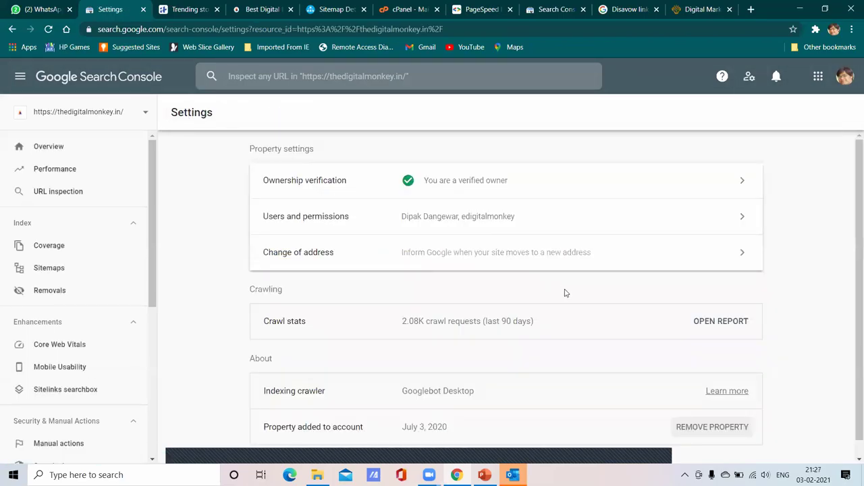
scroll(546, 301, down, 1)
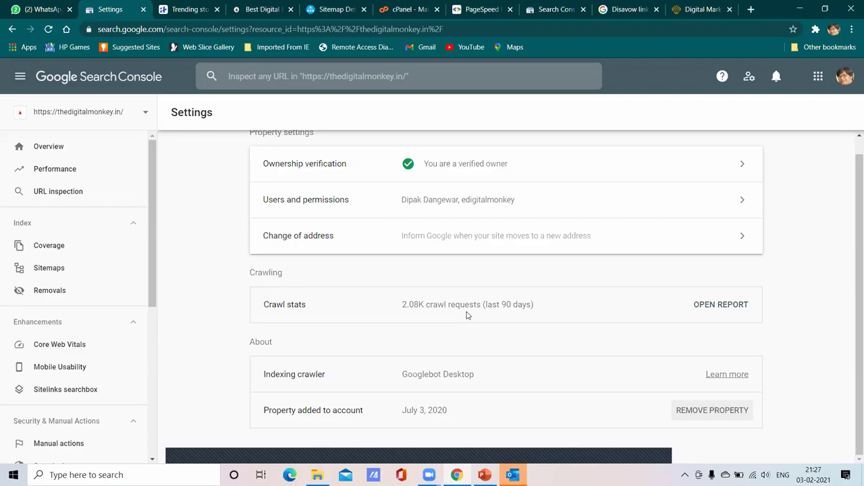
click(731, 310)
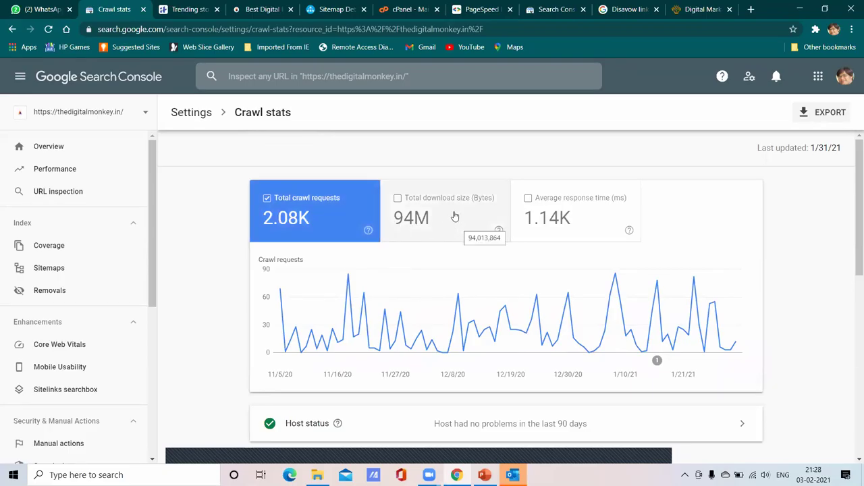
scroll(604, 224, down, 5)
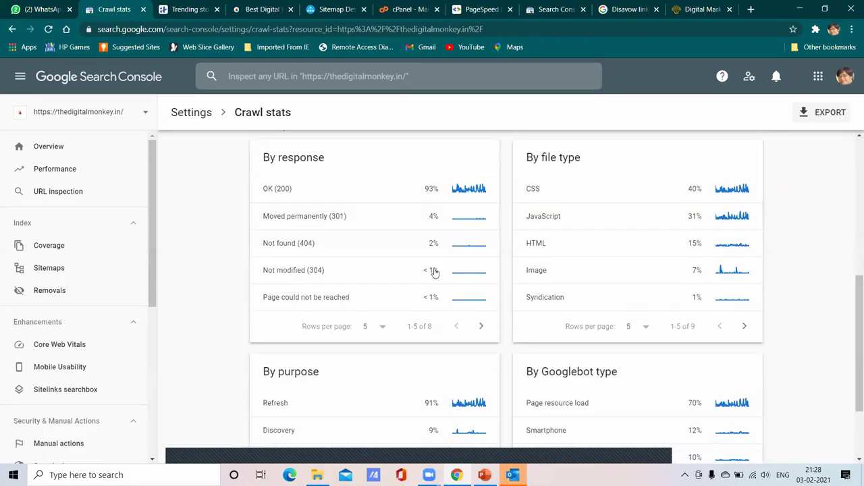
scroll(597, 236, down, 2)
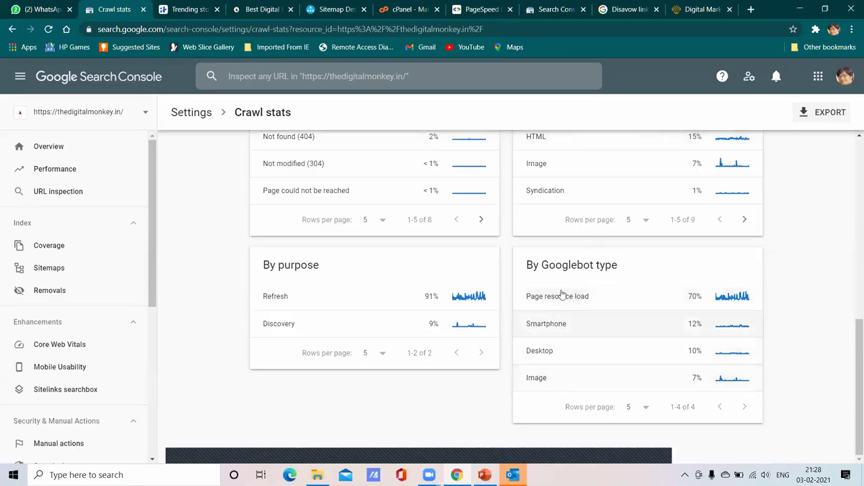
scroll(345, 327, up, 1)
scroll(345, 326, up, 3)
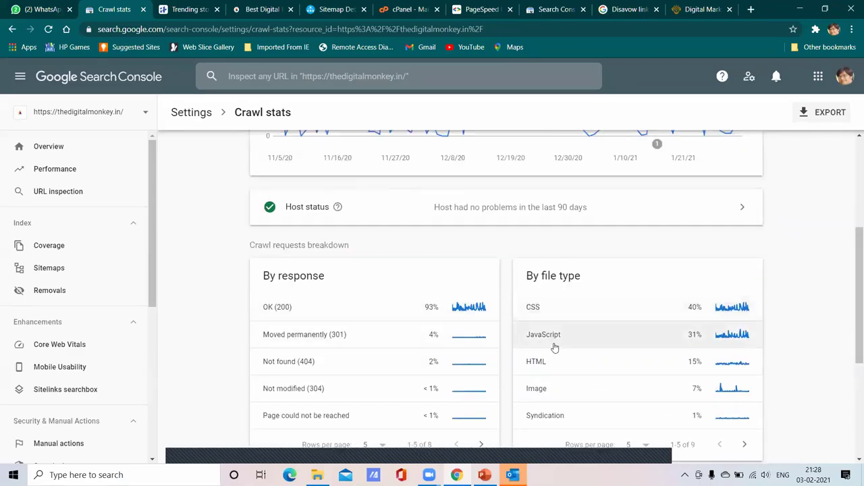
scroll(367, 333, up, 2)
View the Host status details of the crawl stats and return to the property settings to view the About section.
click(358, 316)
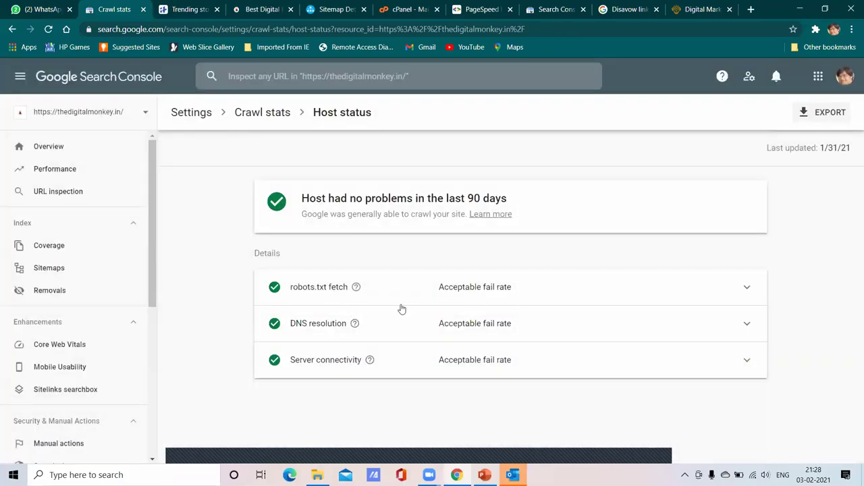
click(181, 113)
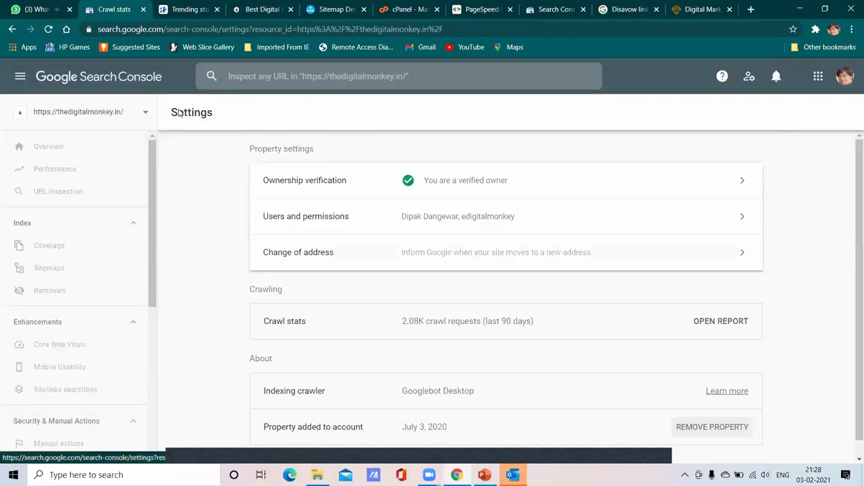
scroll(556, 243, down, 1)
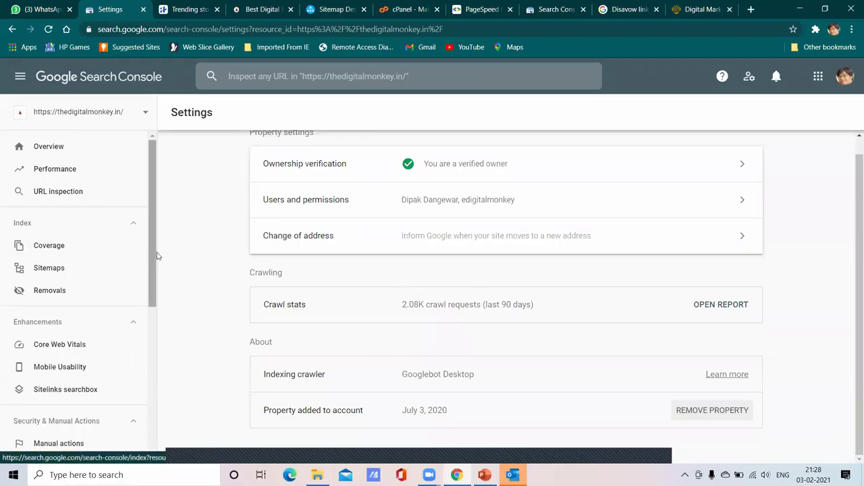
Review the list of Search Console sections, open the Performance report and look through its queries table.
drag(155, 254, 153, 423)
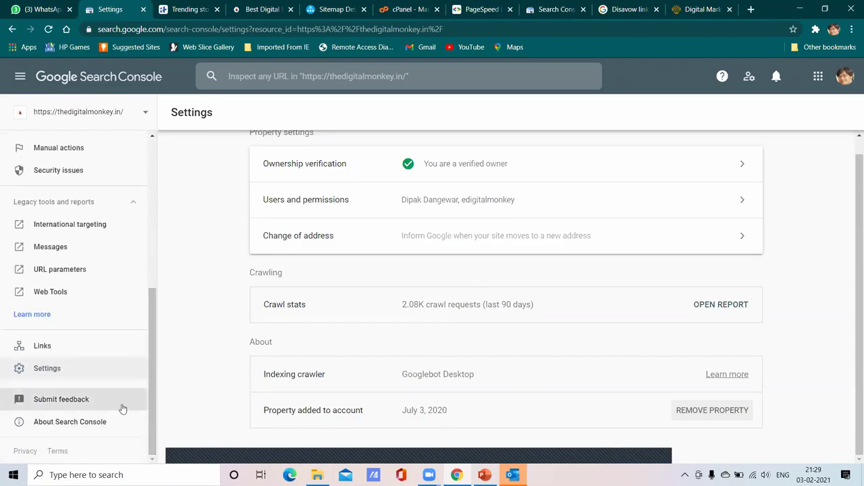
scroll(339, 309, up, 1)
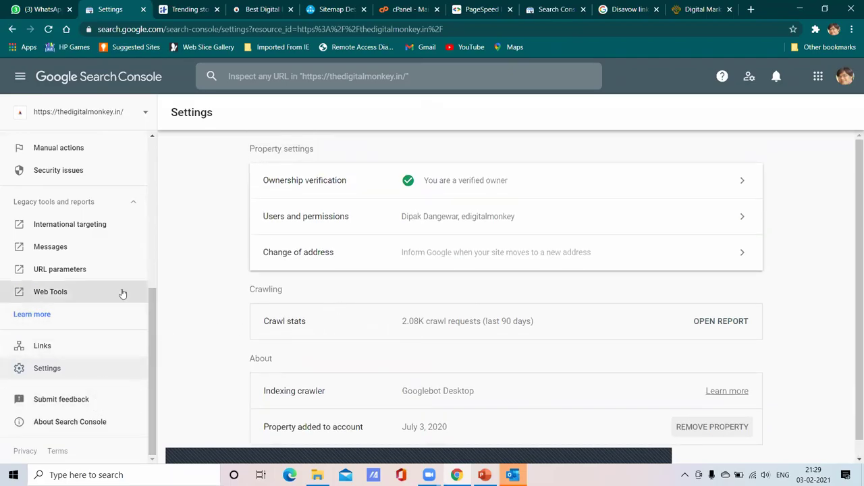
scroll(97, 207, up, 5)
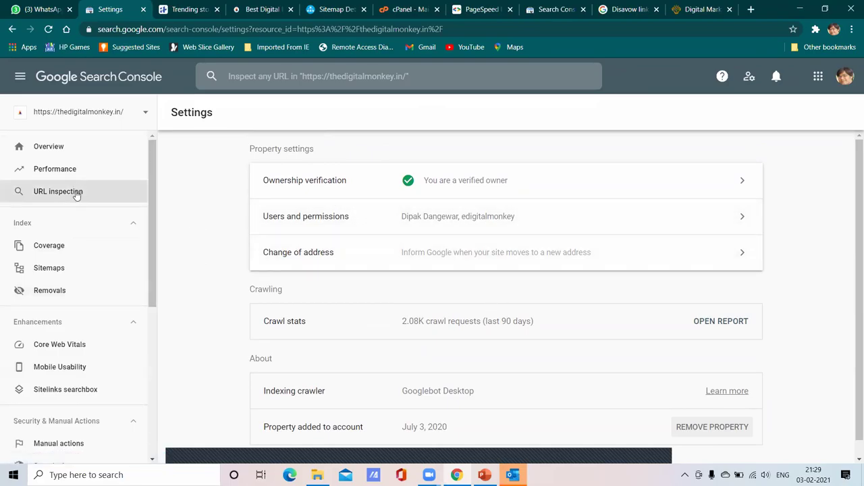
click(67, 170)
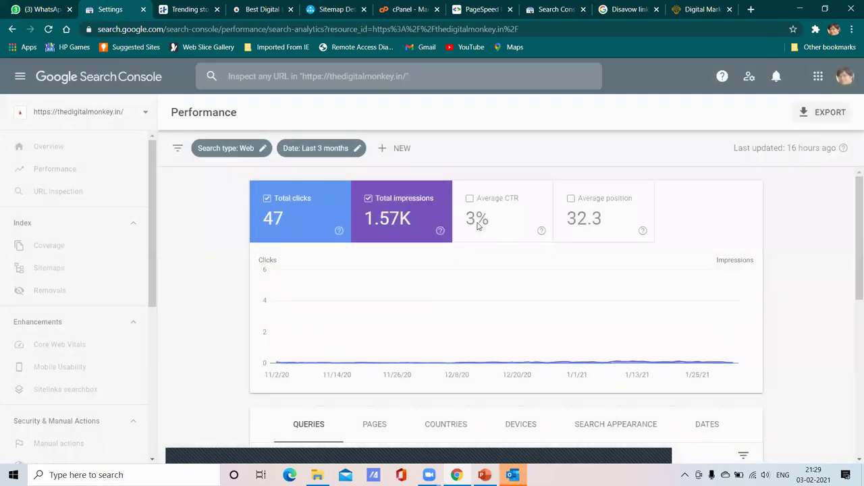
scroll(478, 232, down, 3)
scroll(415, 203, up, 3)
scroll(422, 230, down, 5)
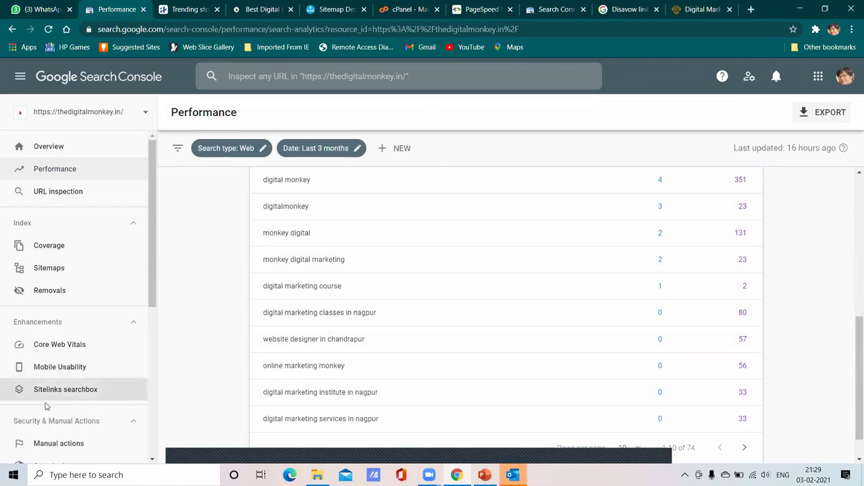
Open the Send feedback form, show its message field and cancel the form without sending.
scroll(55, 388, down, 4)
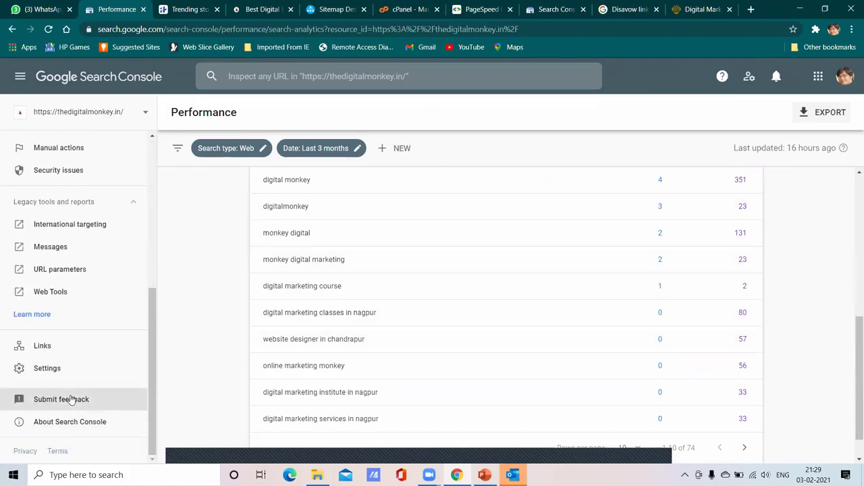
click(71, 399)
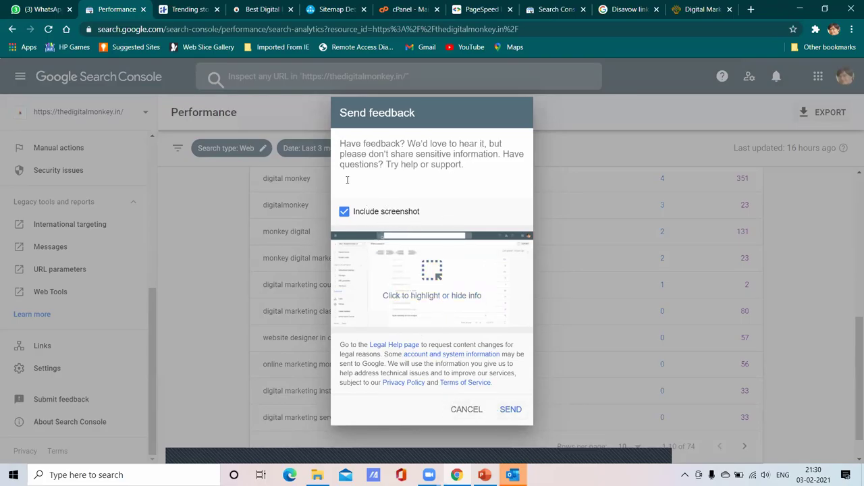
click(356, 147)
click(458, 410)
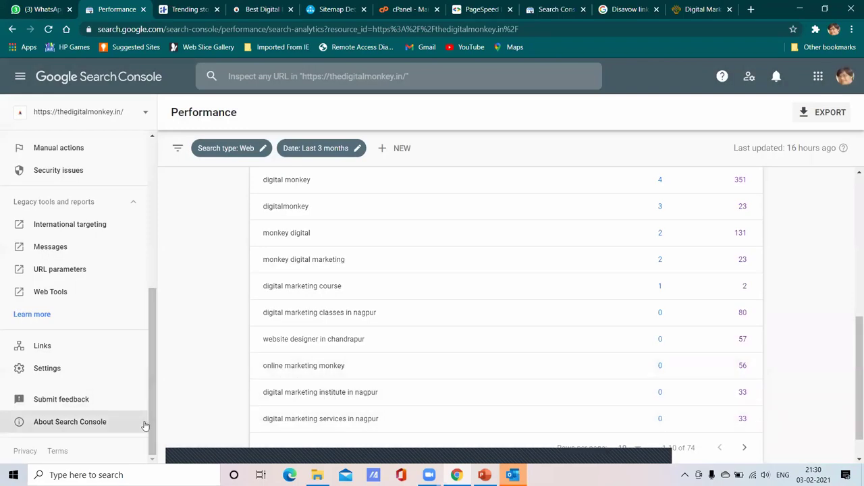
scroll(131, 343, up, 5)
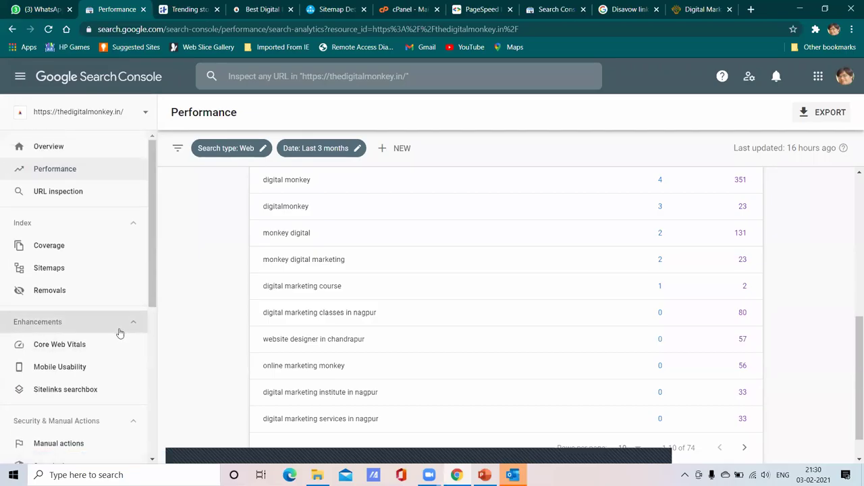
scroll(110, 332, down, 5)
drag(153, 371, 153, 206)
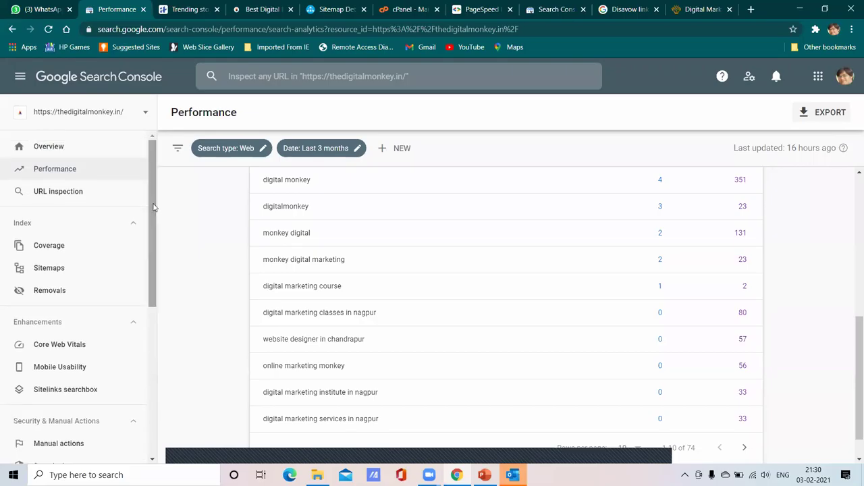
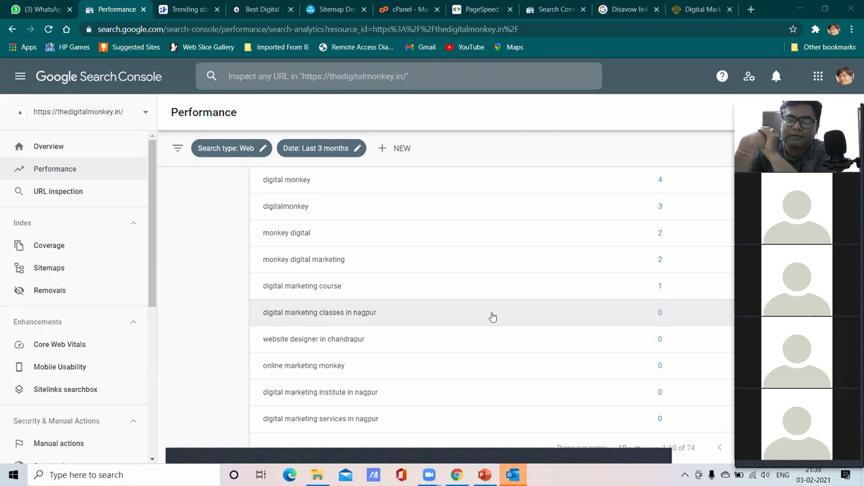
click(492, 461)
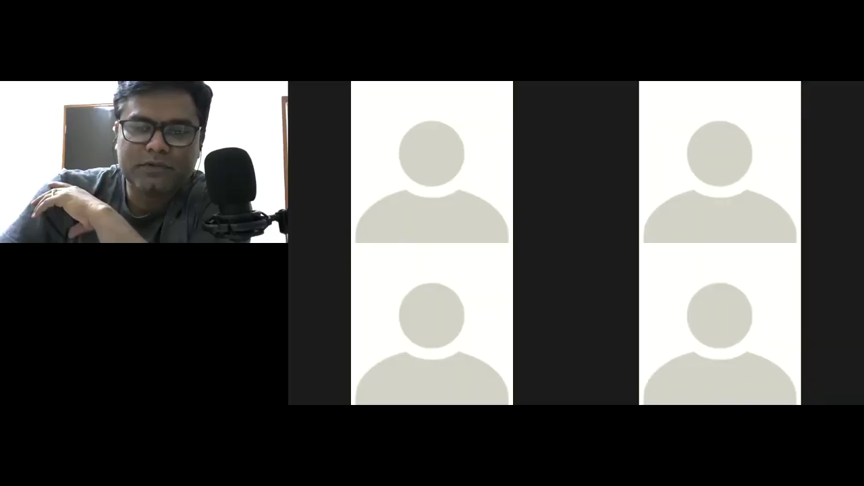